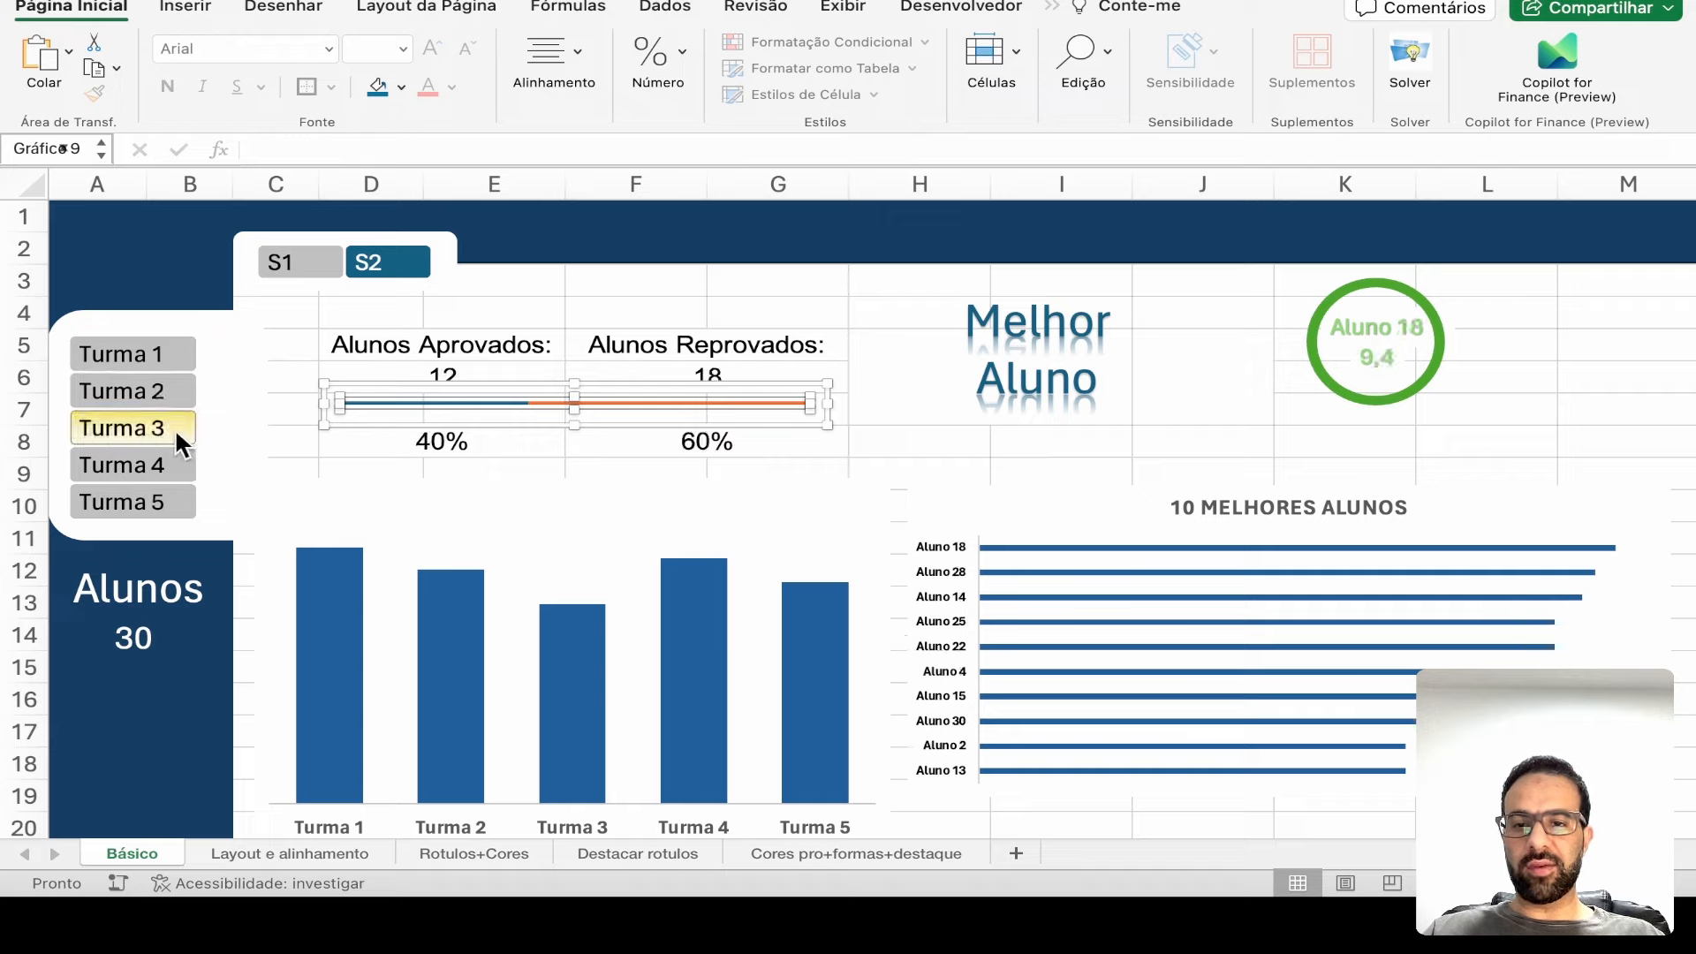
- Filter the dashboard by different classes to review their results, leaving Turma 4 selected
left_click(177, 466)
left_click(234, 424)
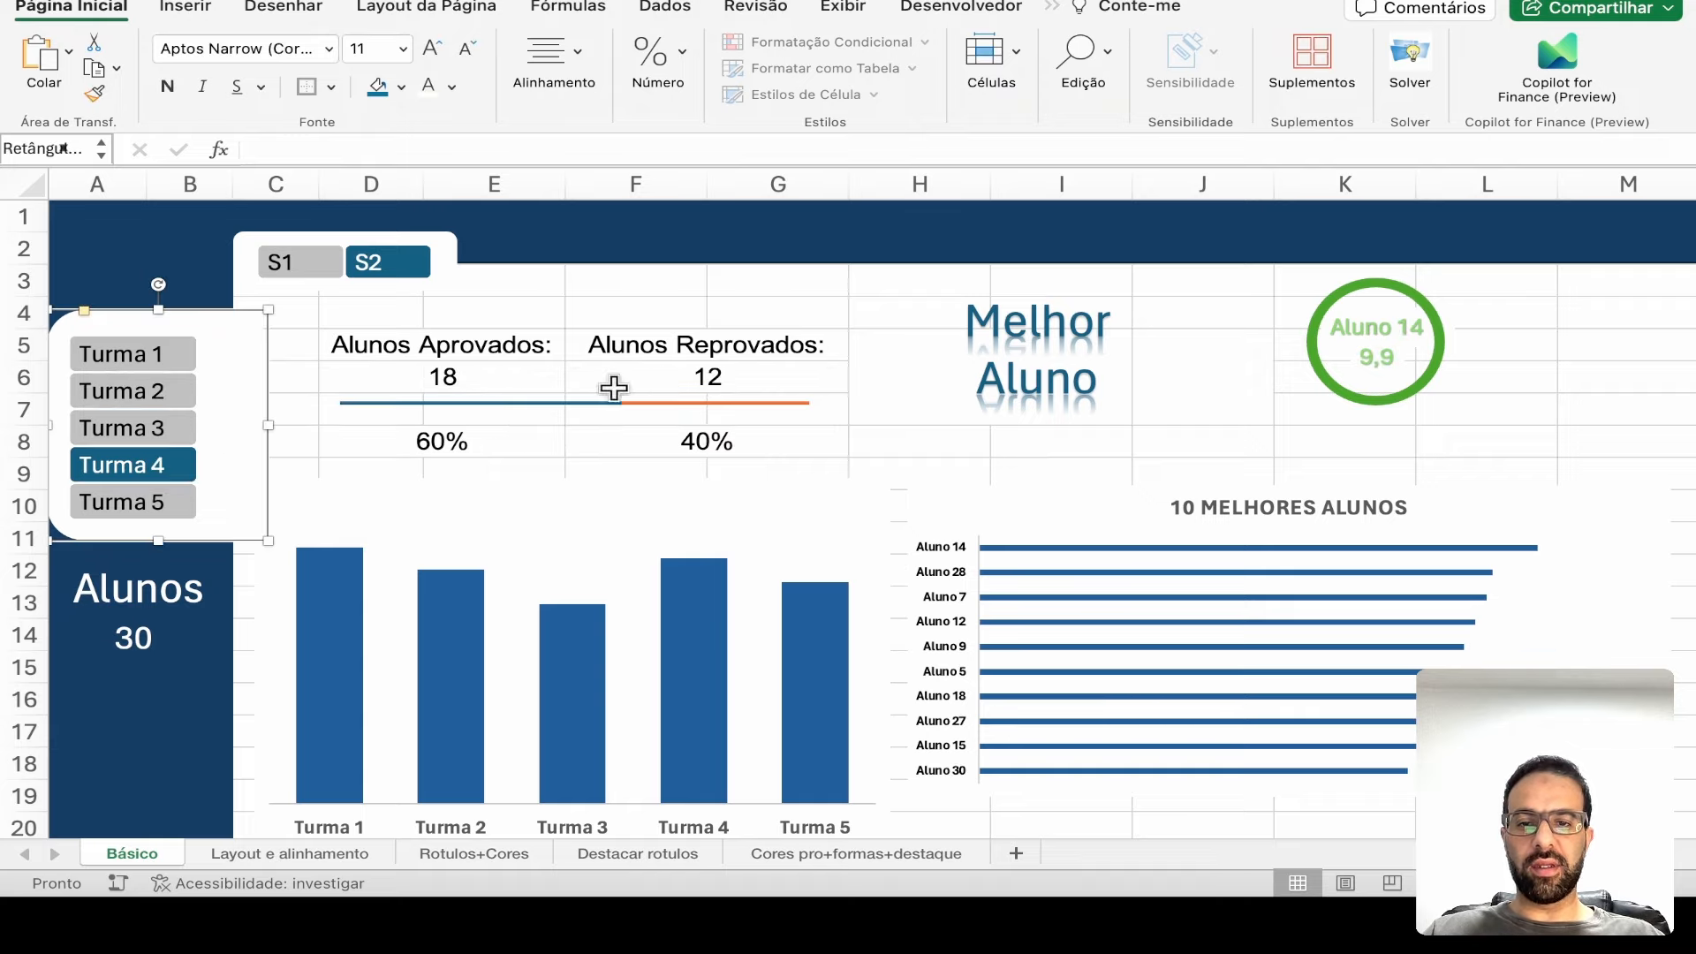
left_click(173, 388)
left_click(159, 459)
left_click(157, 508)
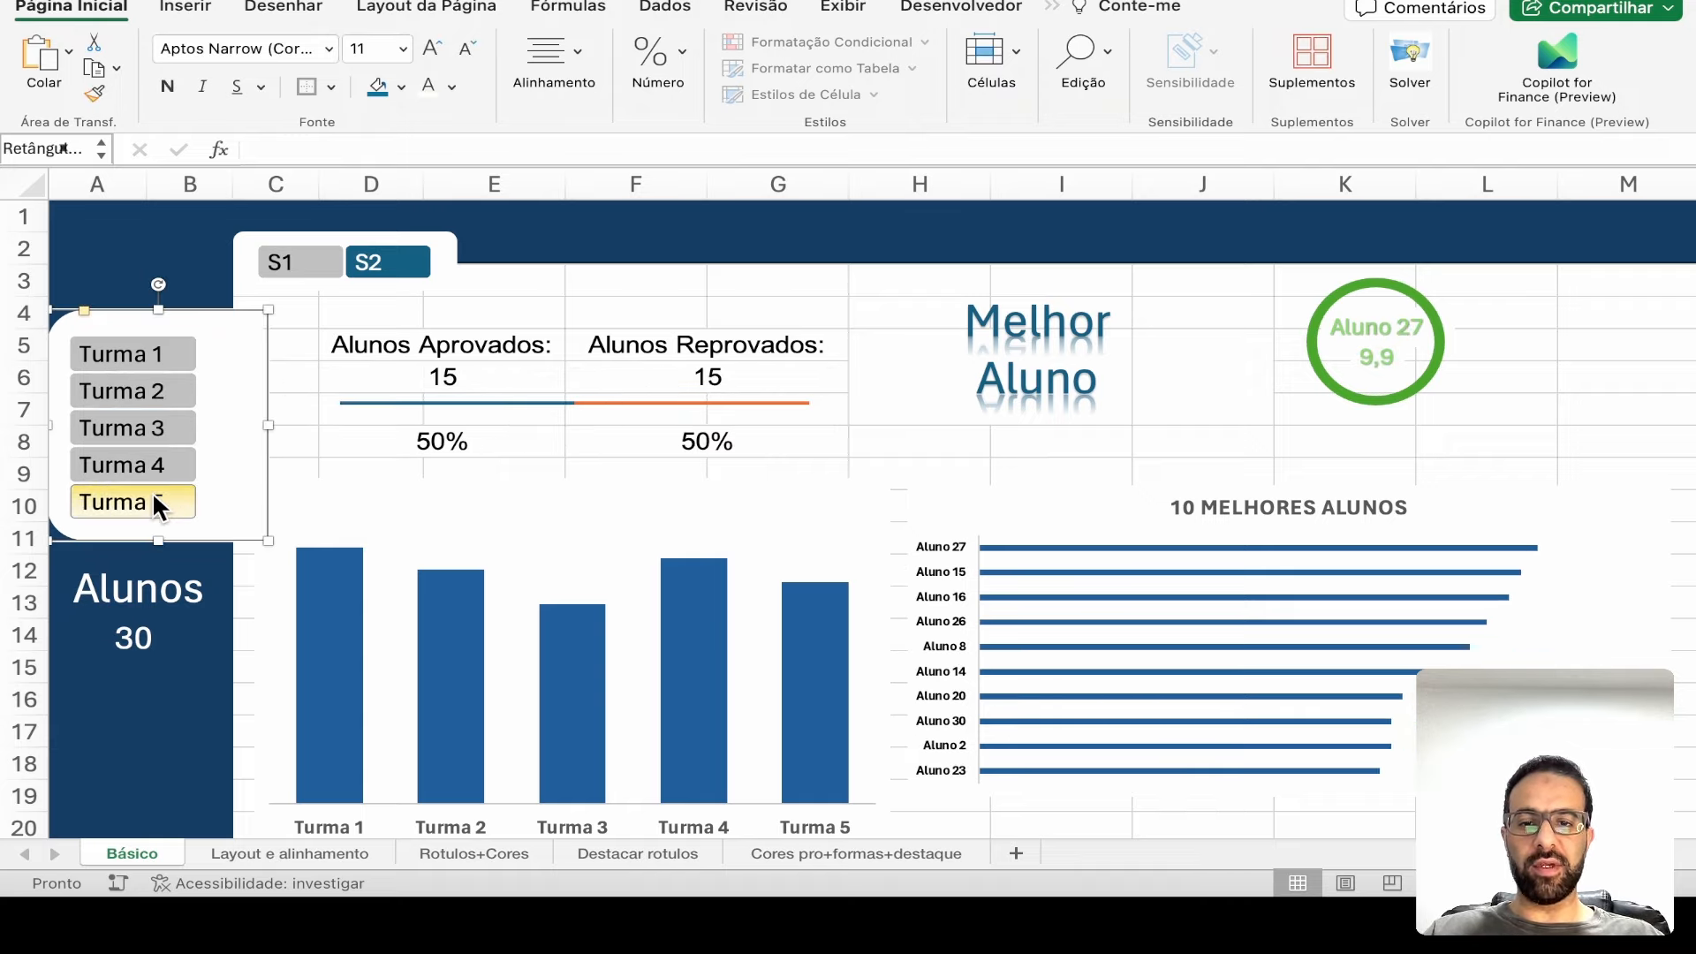
left_click(107, 465)
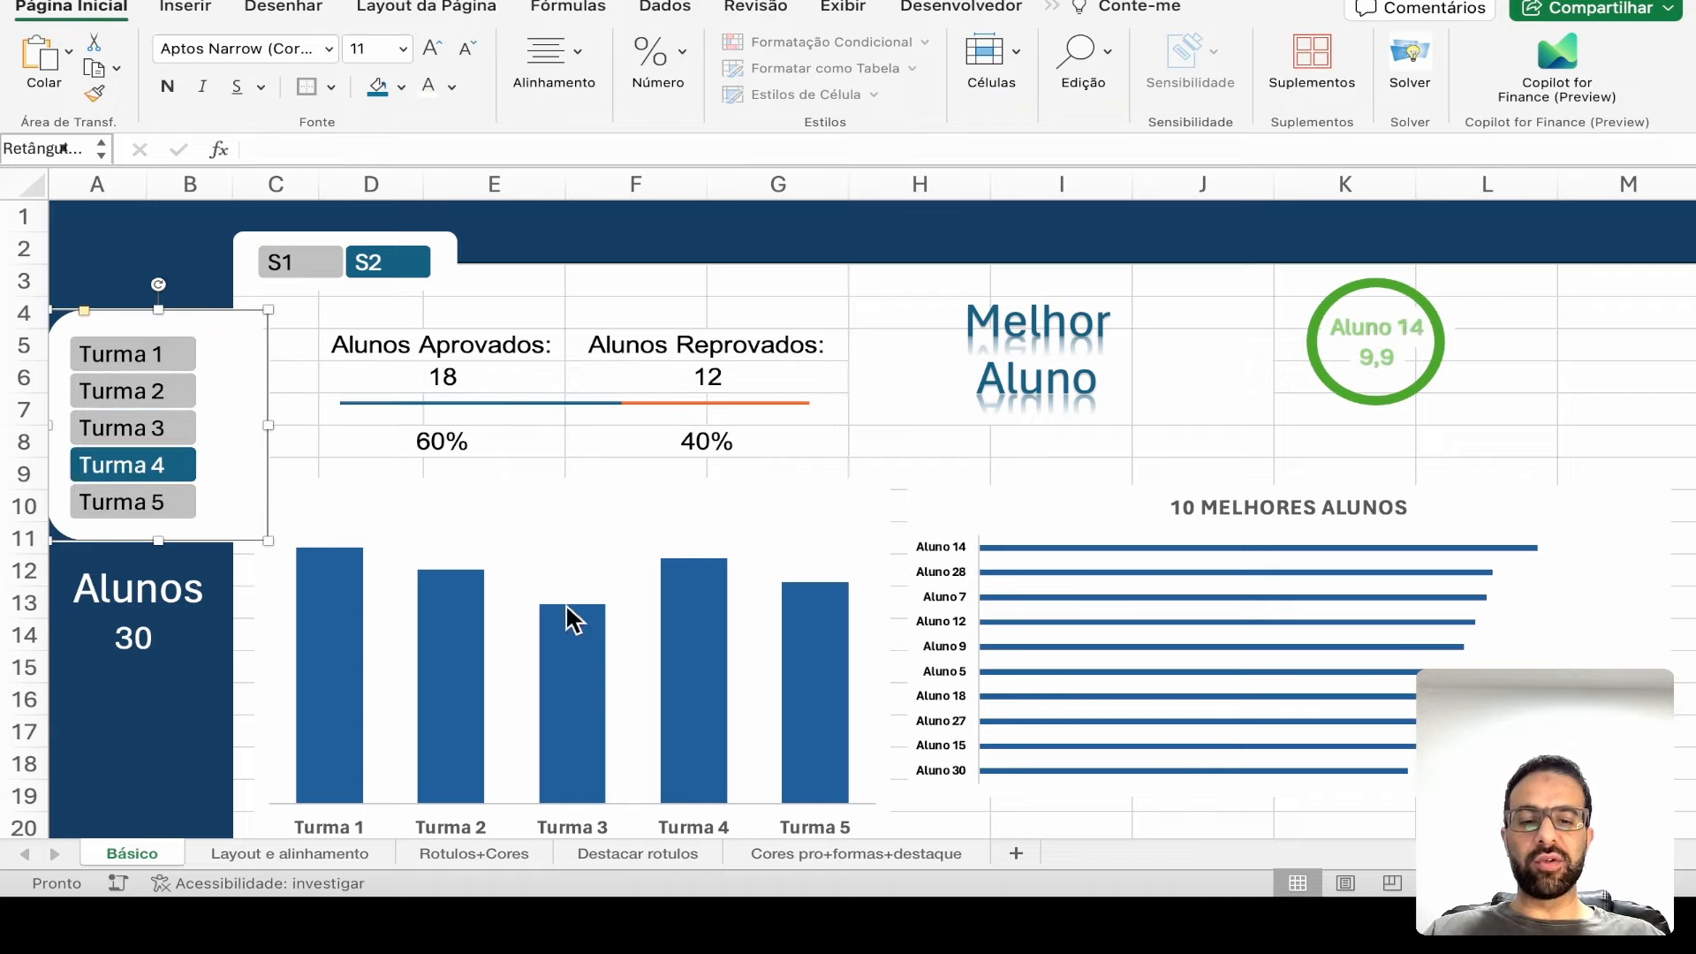
- Compare the finished design on the Cores pro+formas+destaque sheet with the dashboard on the Básico sheet
left_click(894, 852)
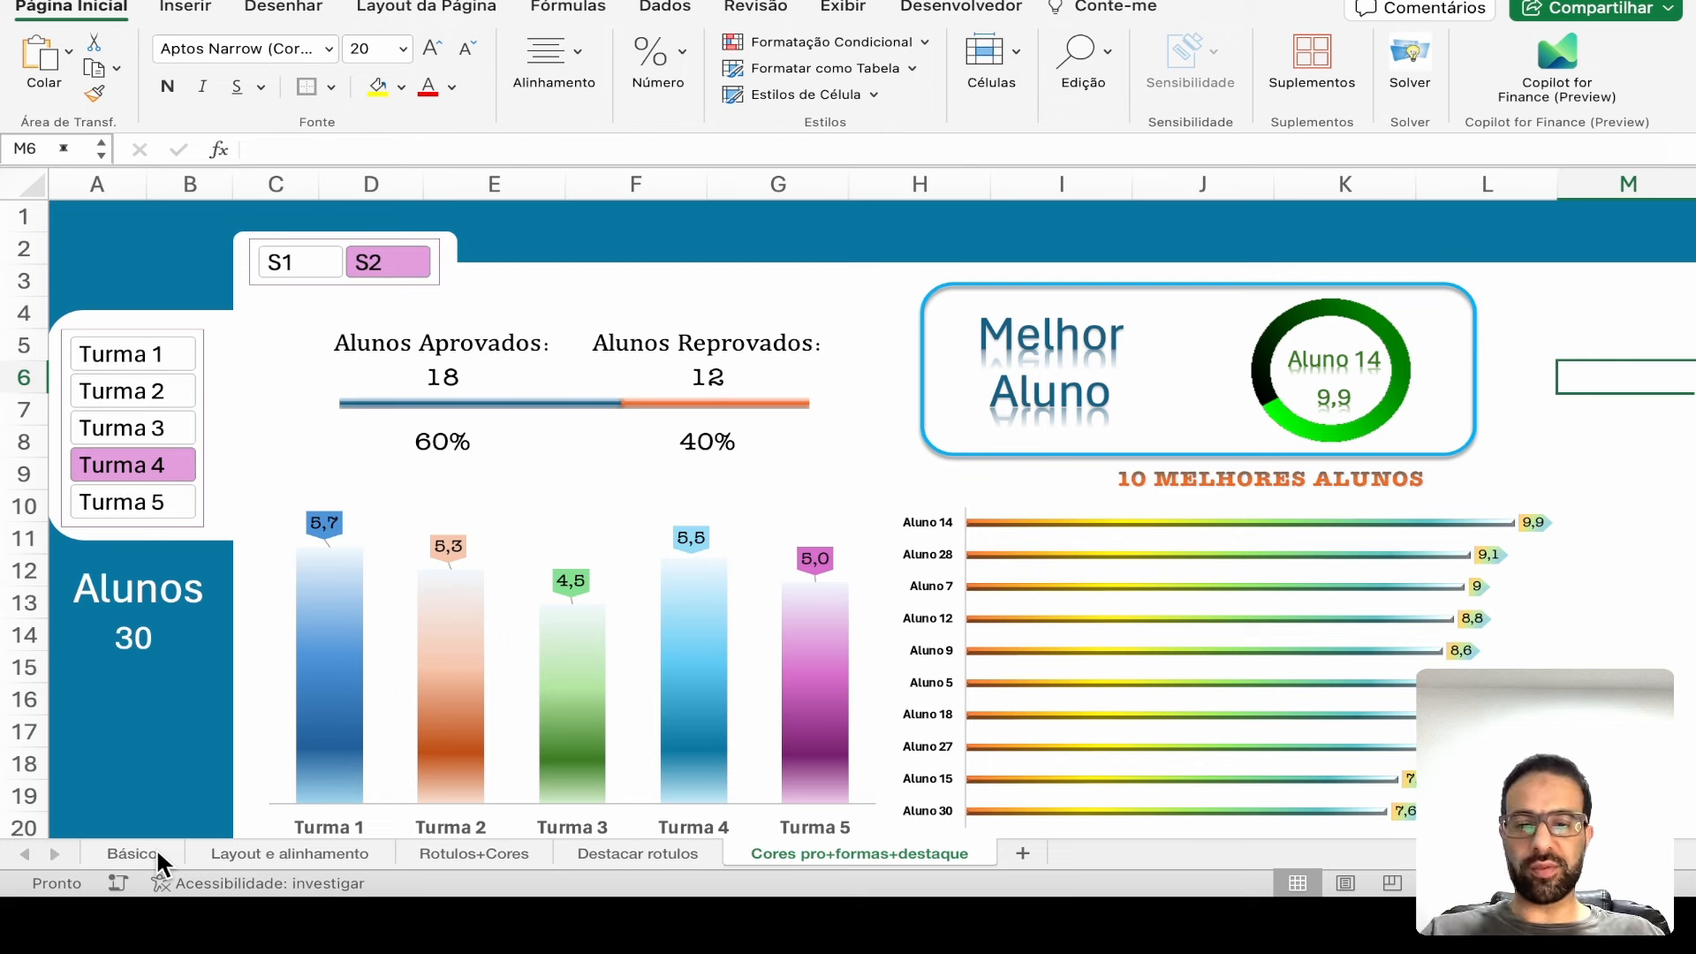
left_click(133, 854)
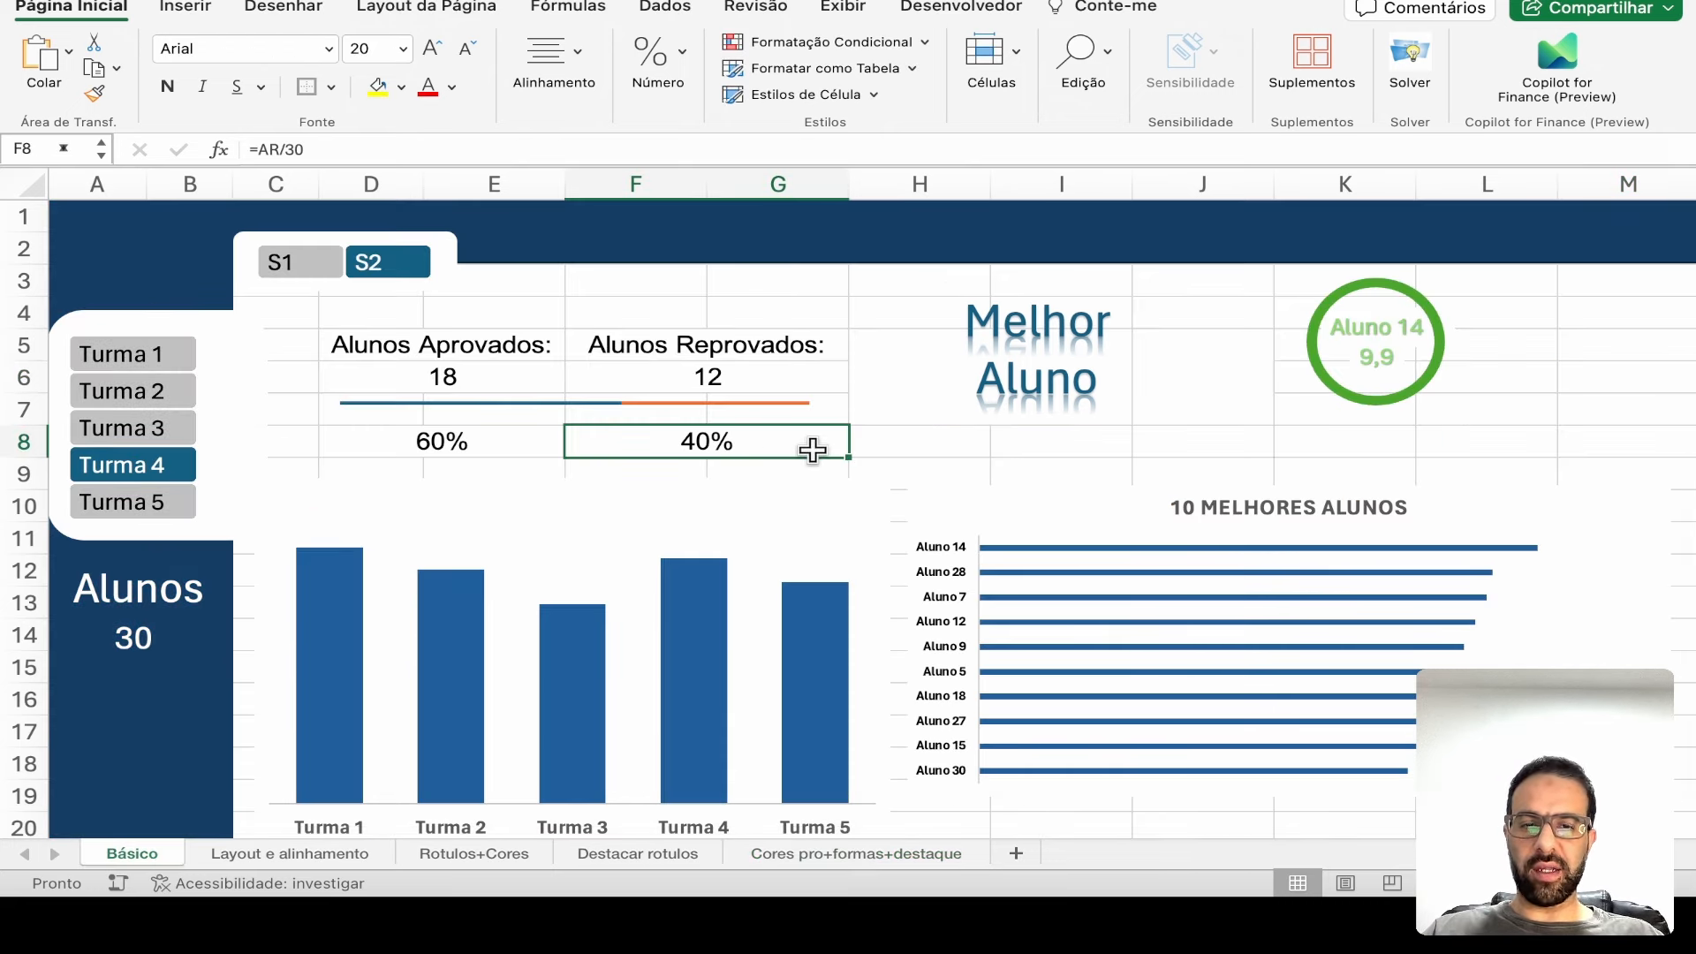
left_click(757, 402)
left_click(1232, 382)
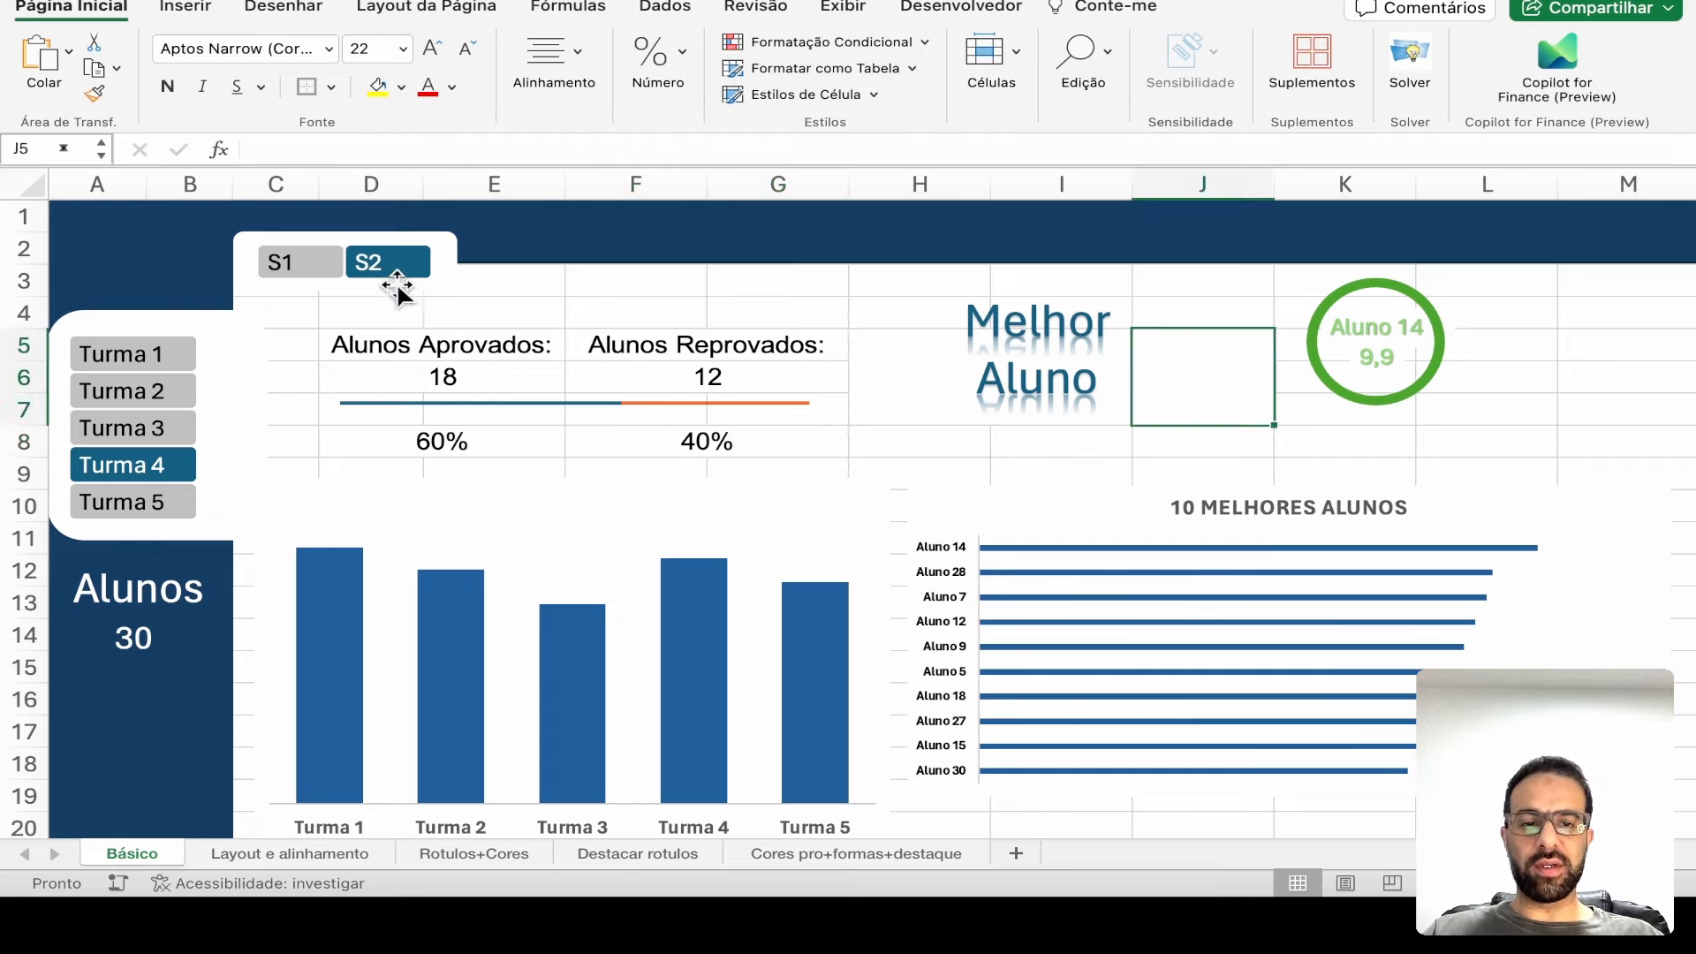
mouse_move(409, 409)
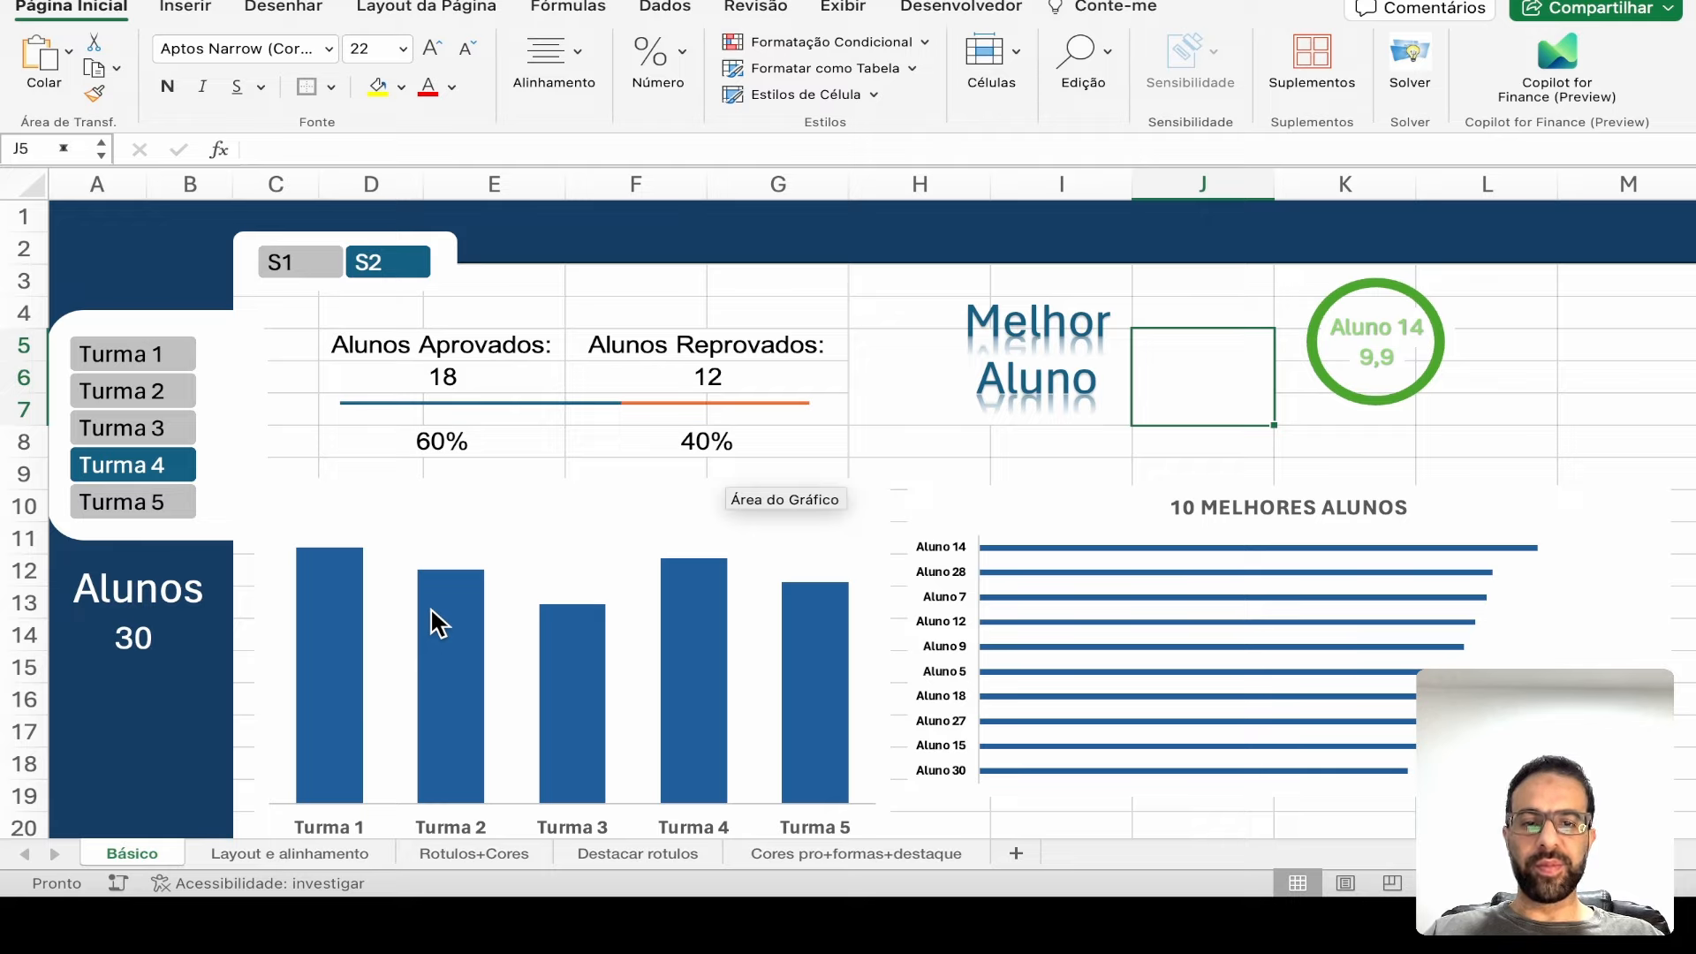
- Examine how the class column chart and the 10 MELHORES ALUNOS chart are aligned with each other
left_click(697, 527)
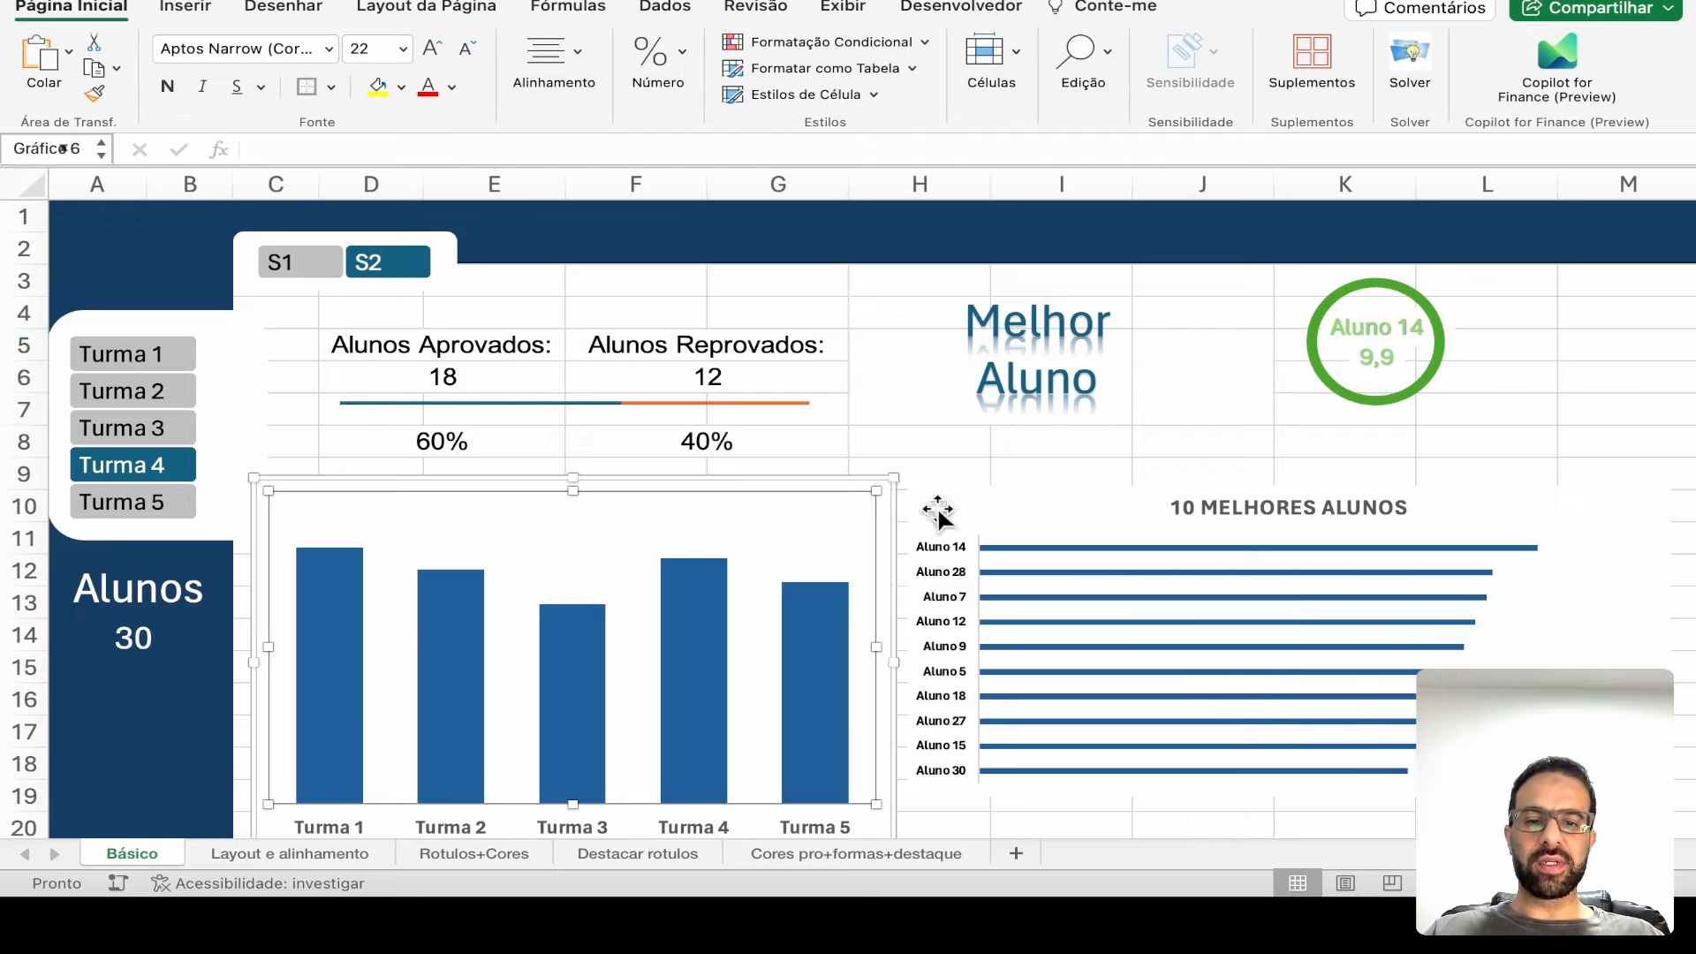
left_click(1082, 494)
left_click(772, 508)
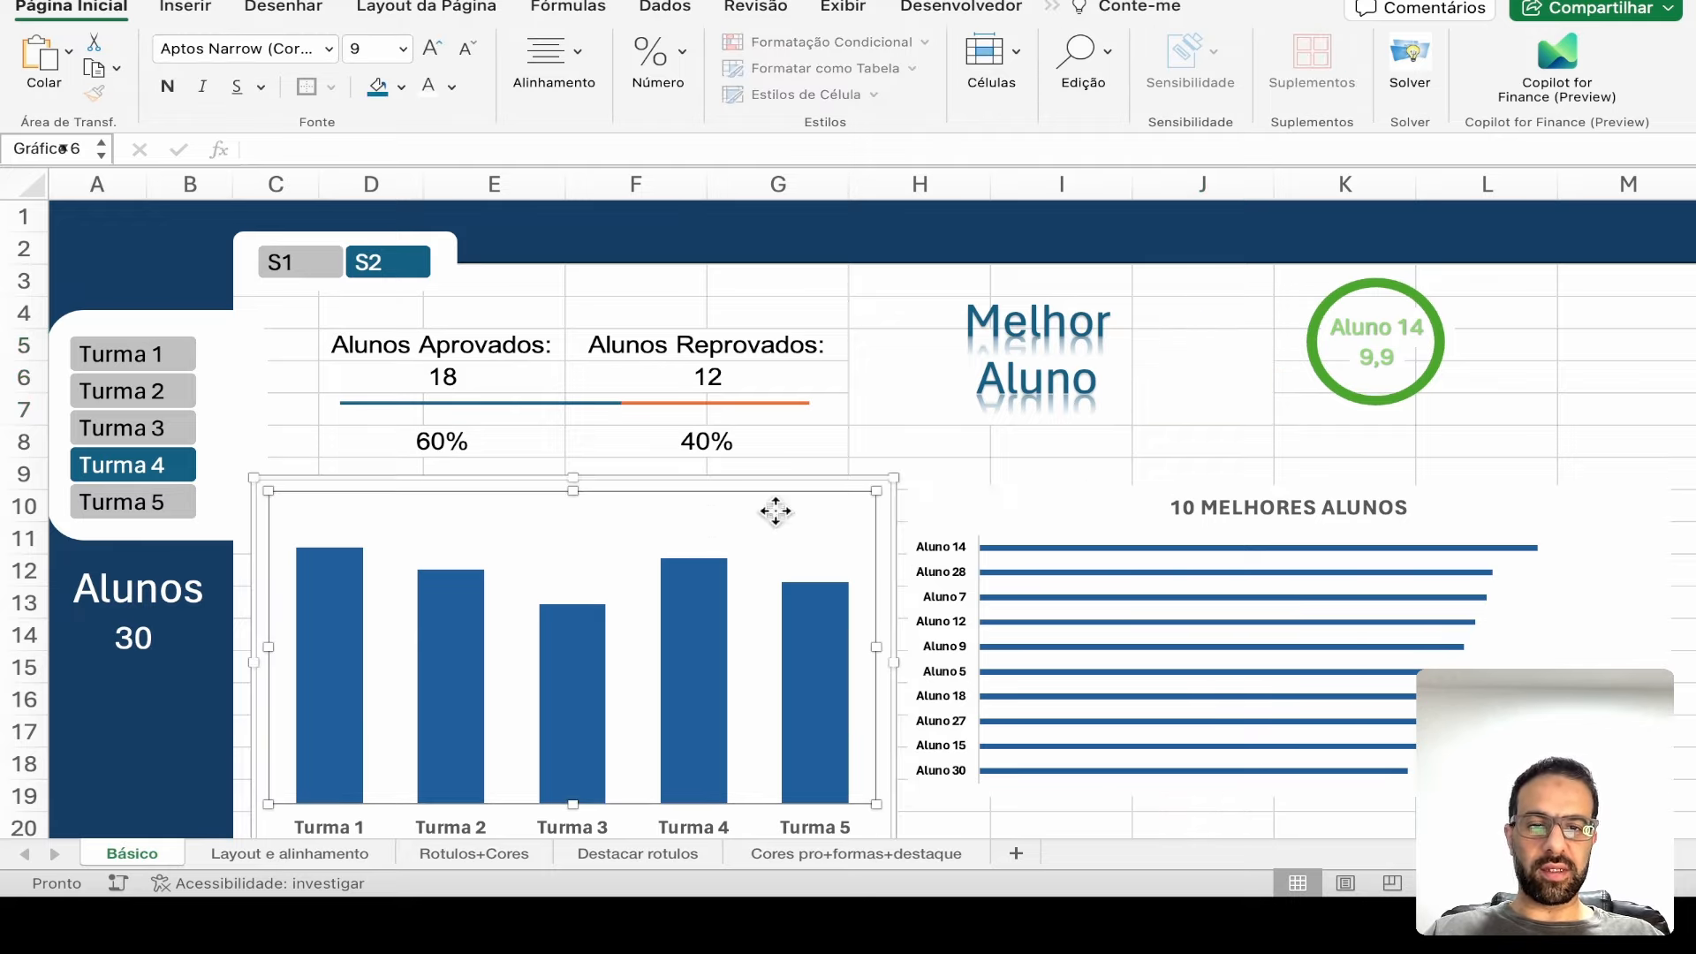
left_click(992, 500)
left_click(807, 511)
left_click(1007, 488)
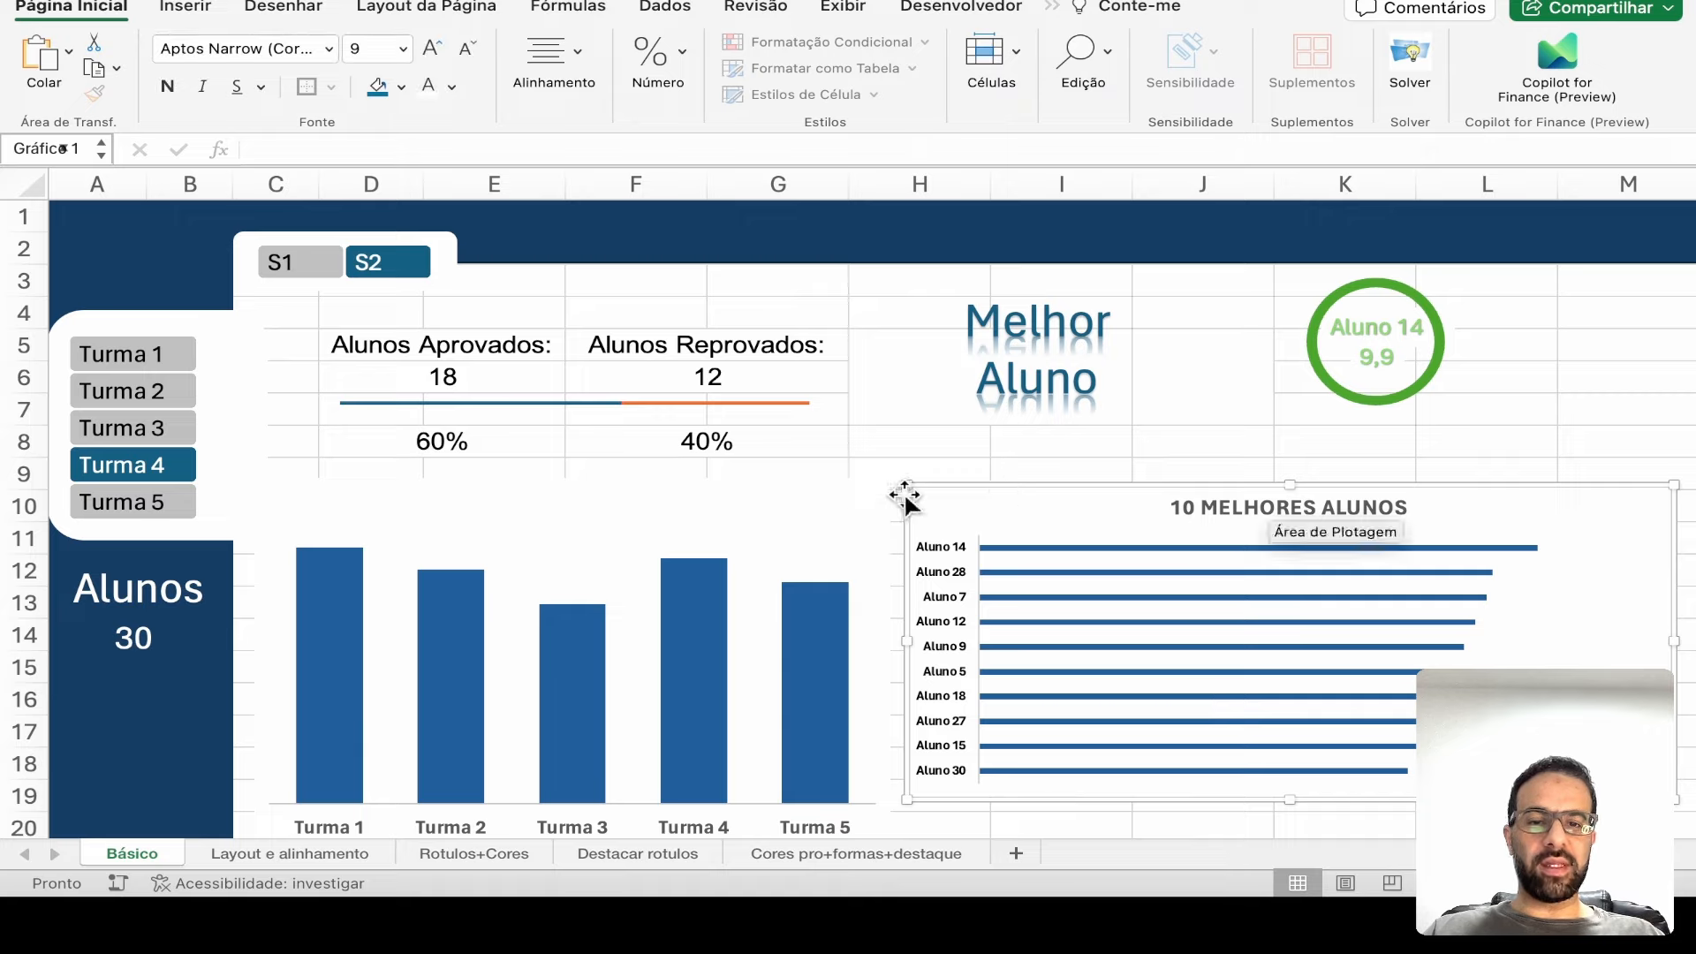
left_click(875, 497)
left_click(968, 490)
- Try to extend the class column chart and the 10 MELHORES ALUNOS chart upward together, and undo the resize
left_click(846, 495)
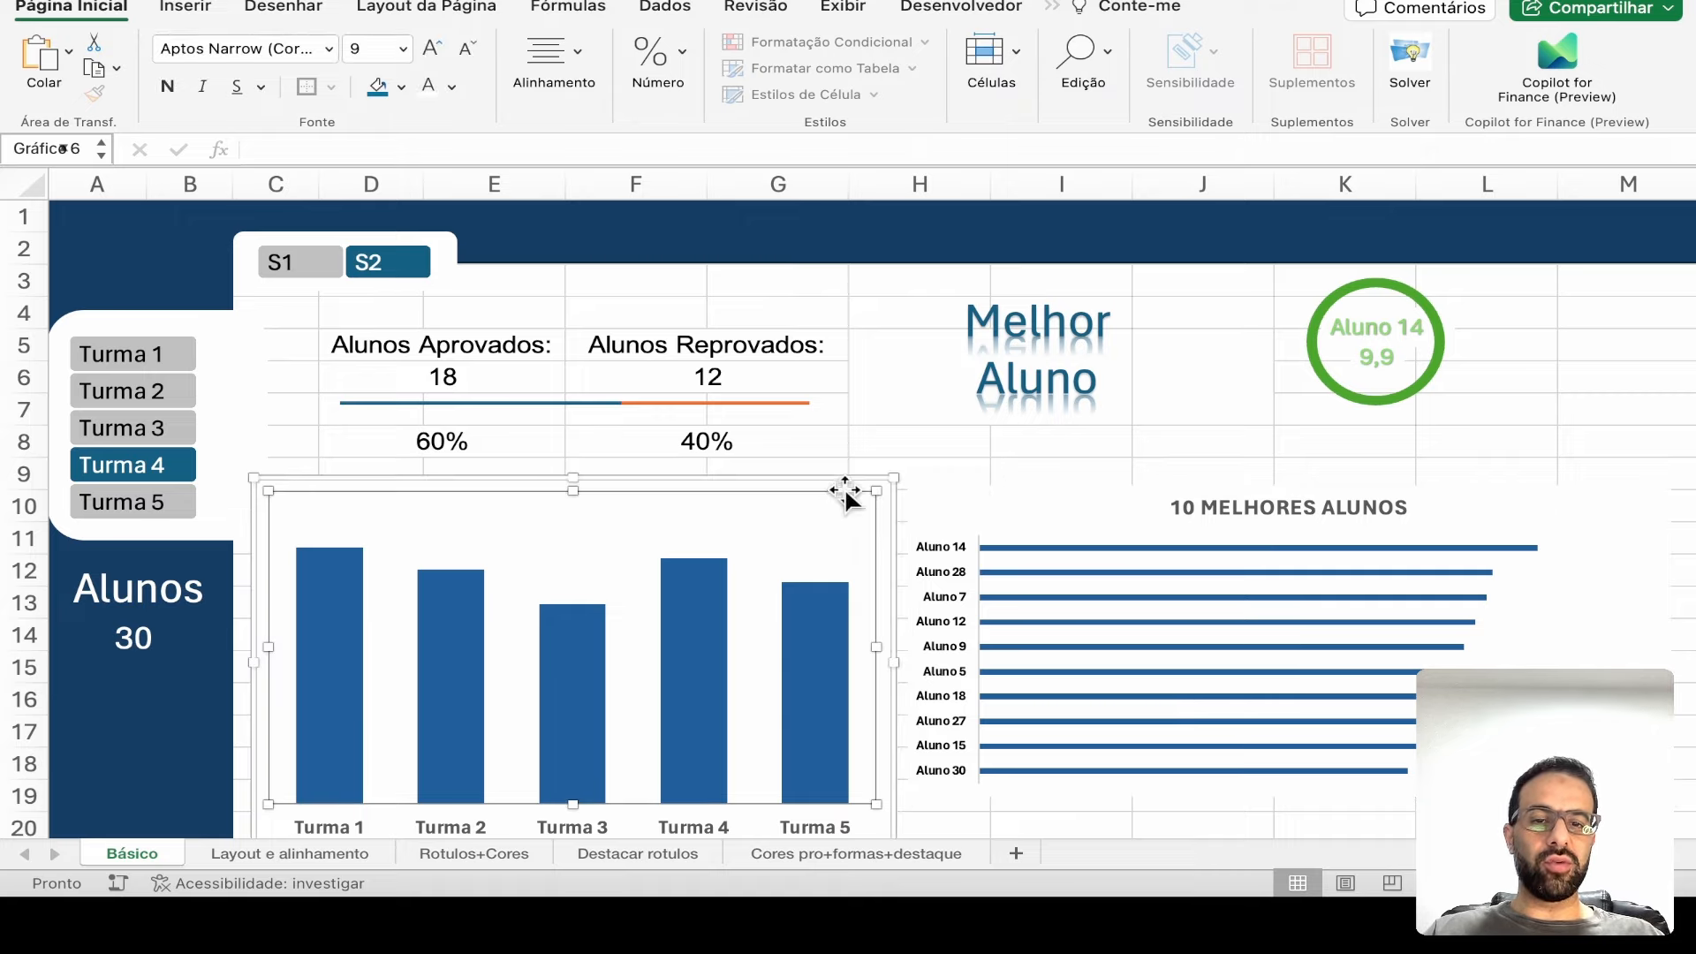
left_click(939, 493, "shift")
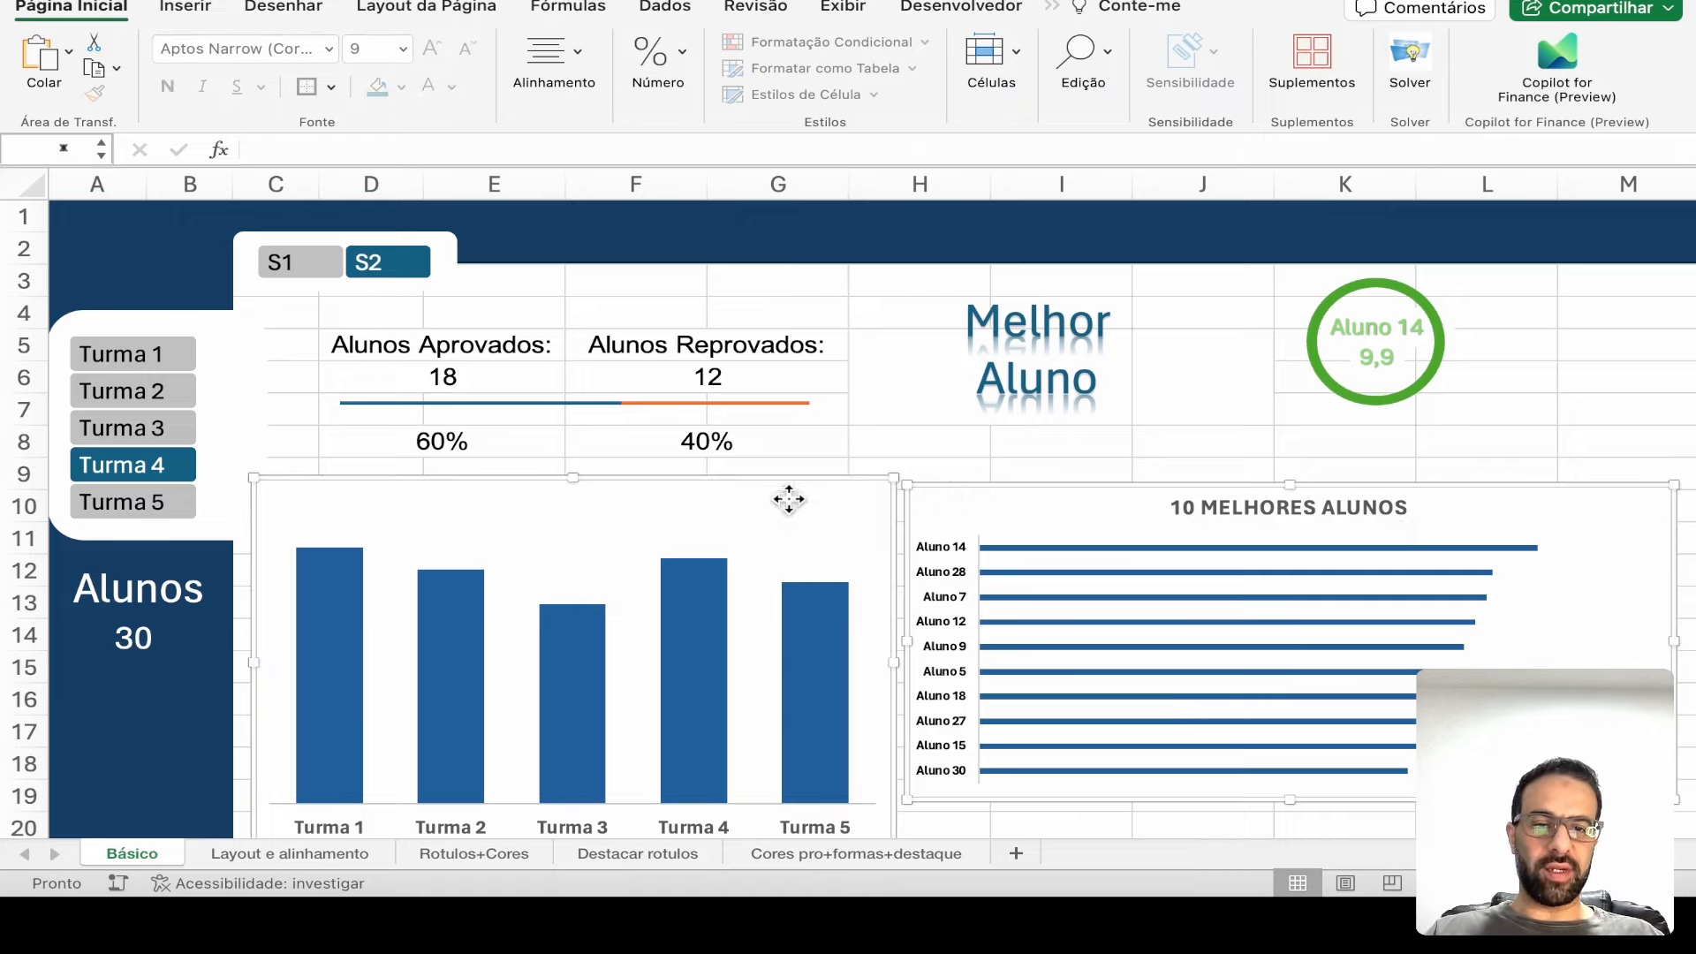
left_click_drag(1292, 484, 1292, 470)
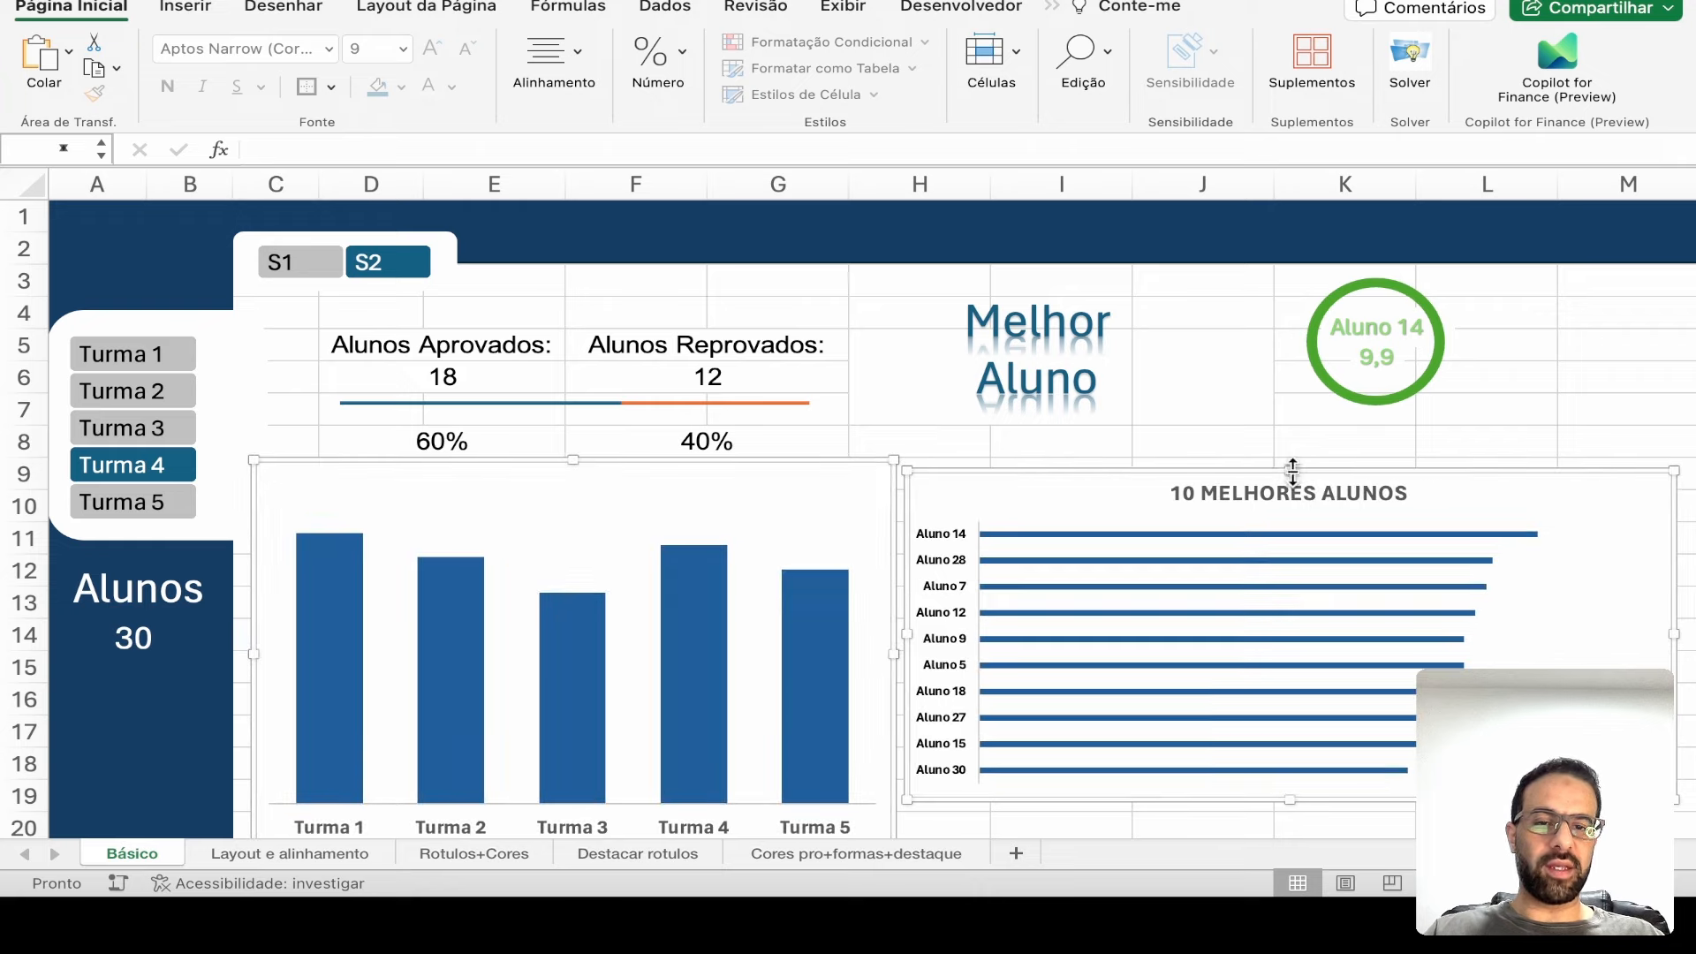
key("super+z")
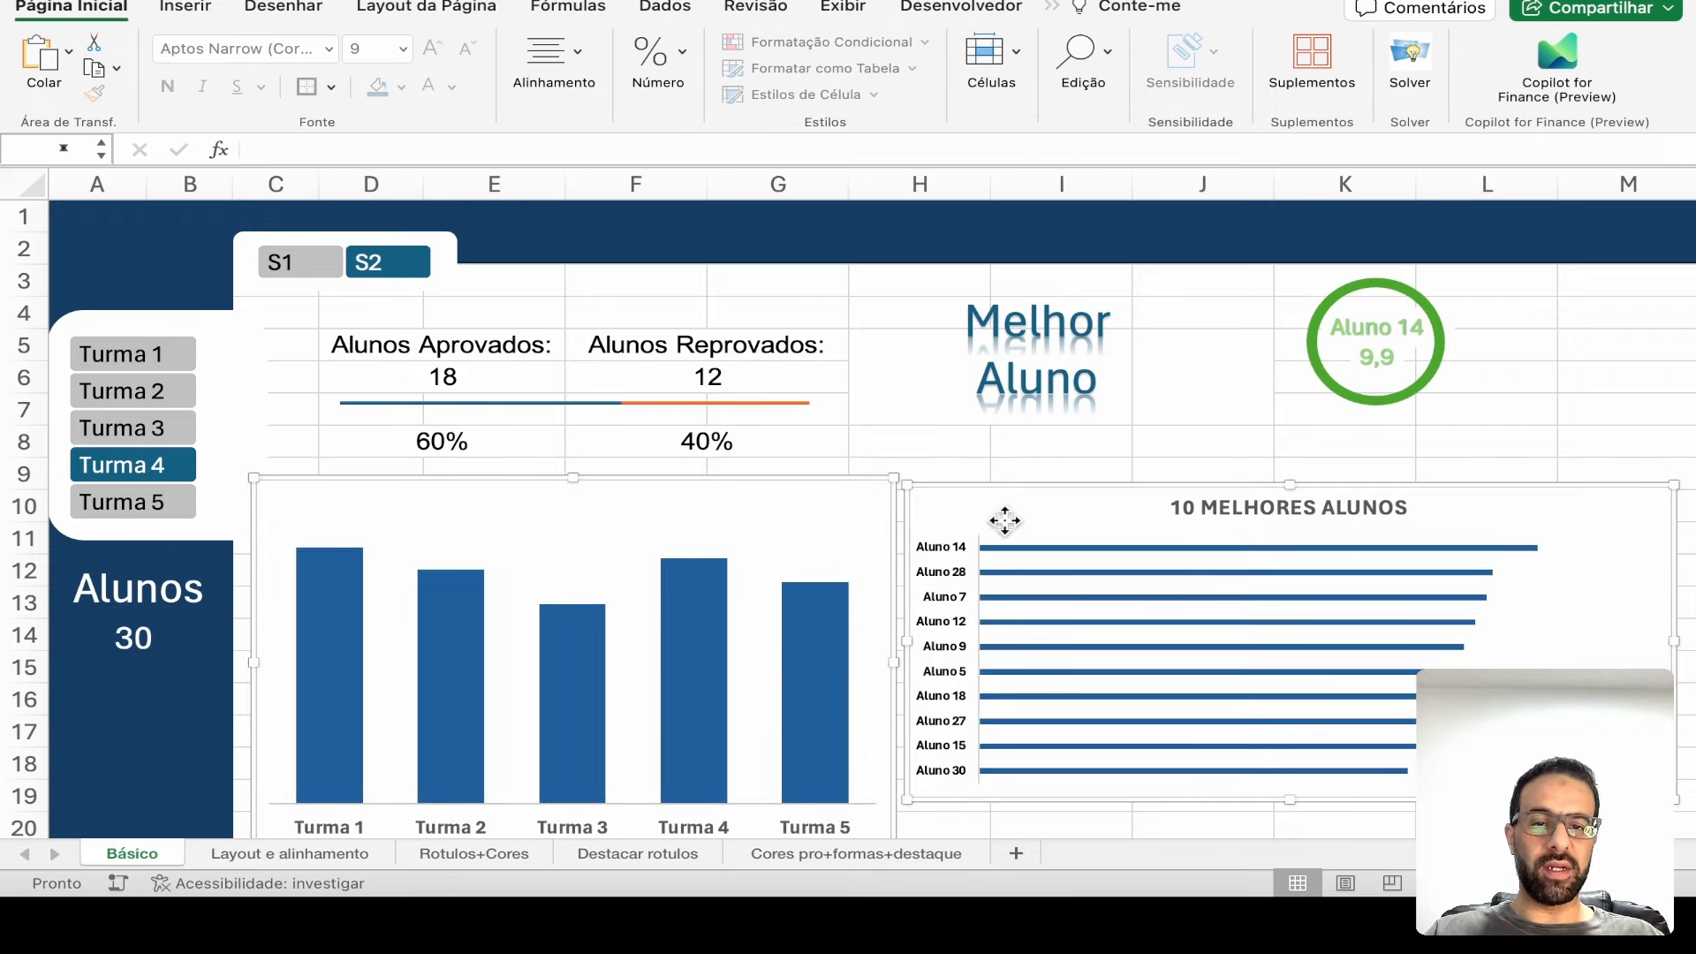
left_click(1006, 464)
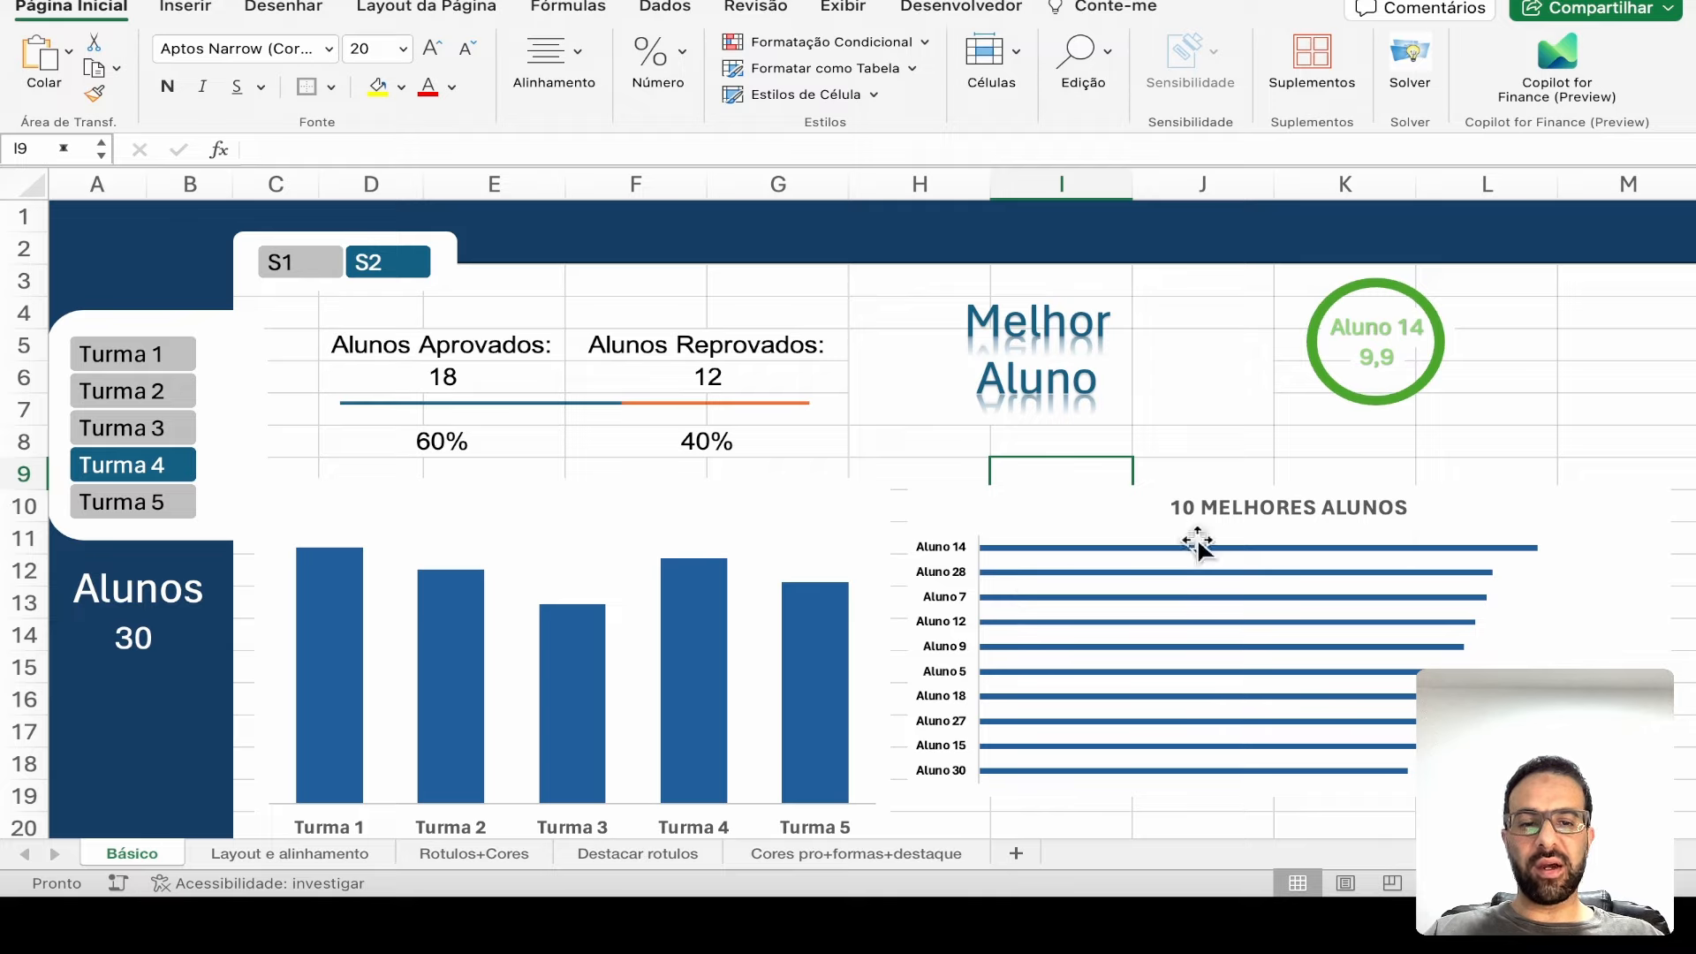
- Move the 10 MELHORES ALUNOS chart down so that it starts at row 11
left_click(1135, 491)
left_click_drag(1137, 492, 1138, 532)
left_click(1155, 504)
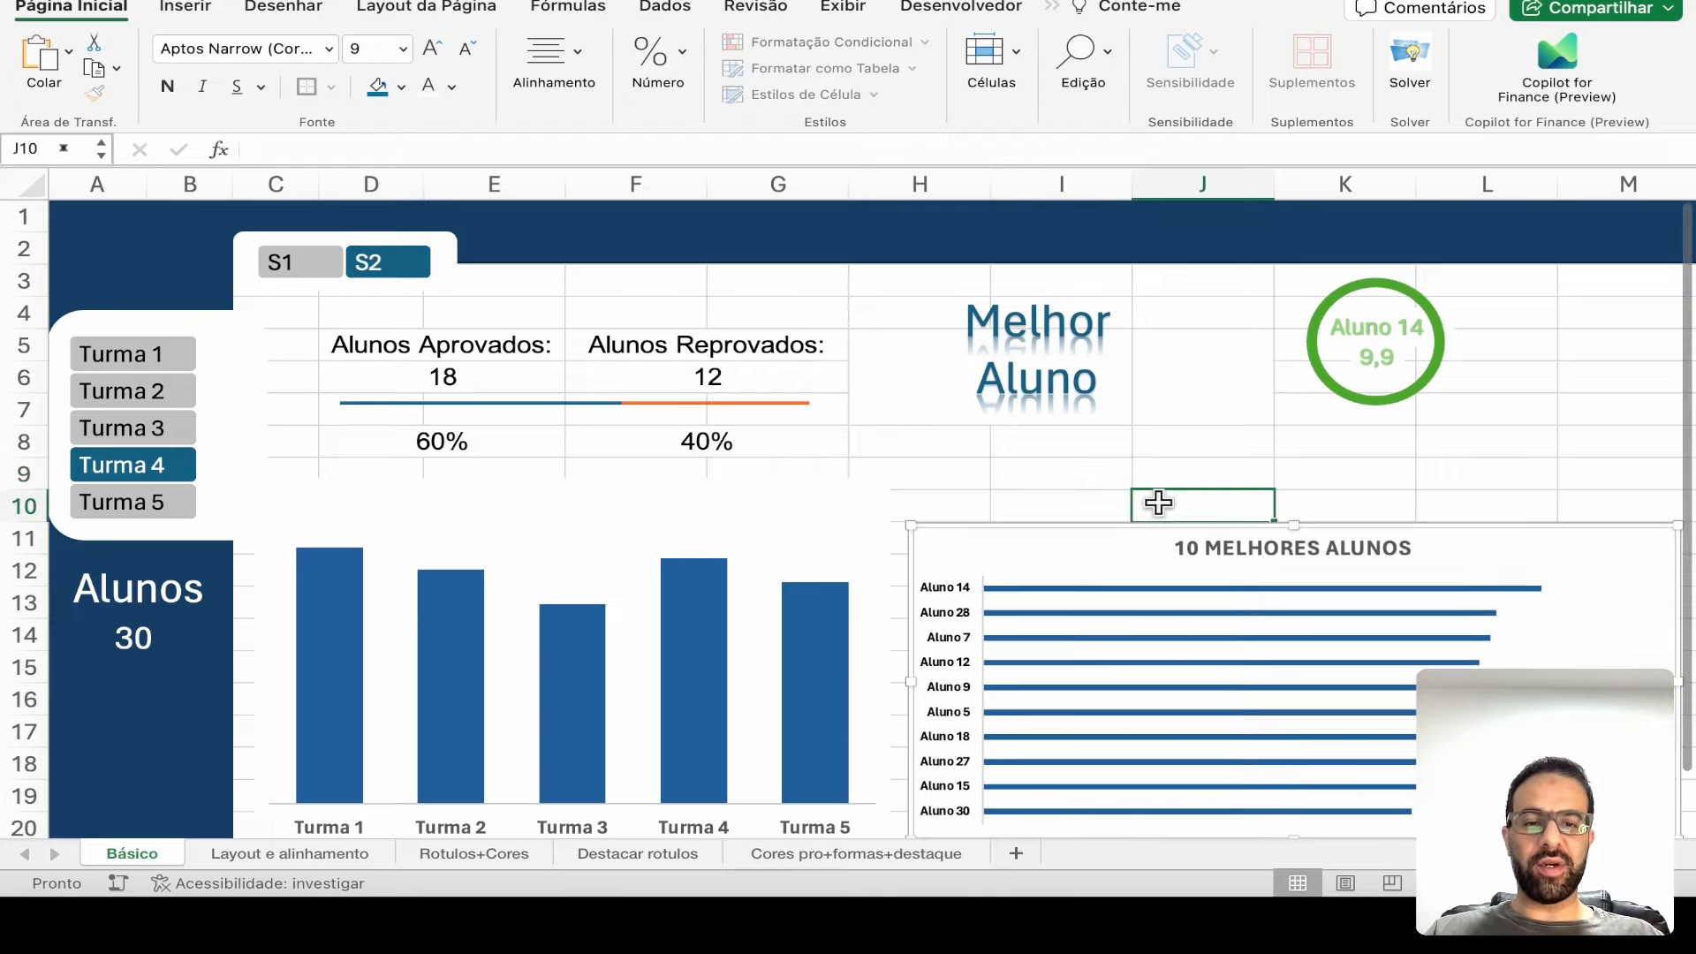
- Test the semester filter with S1 and S2 and the class filter from Turma 1 to Turma 4
left_click(301, 265)
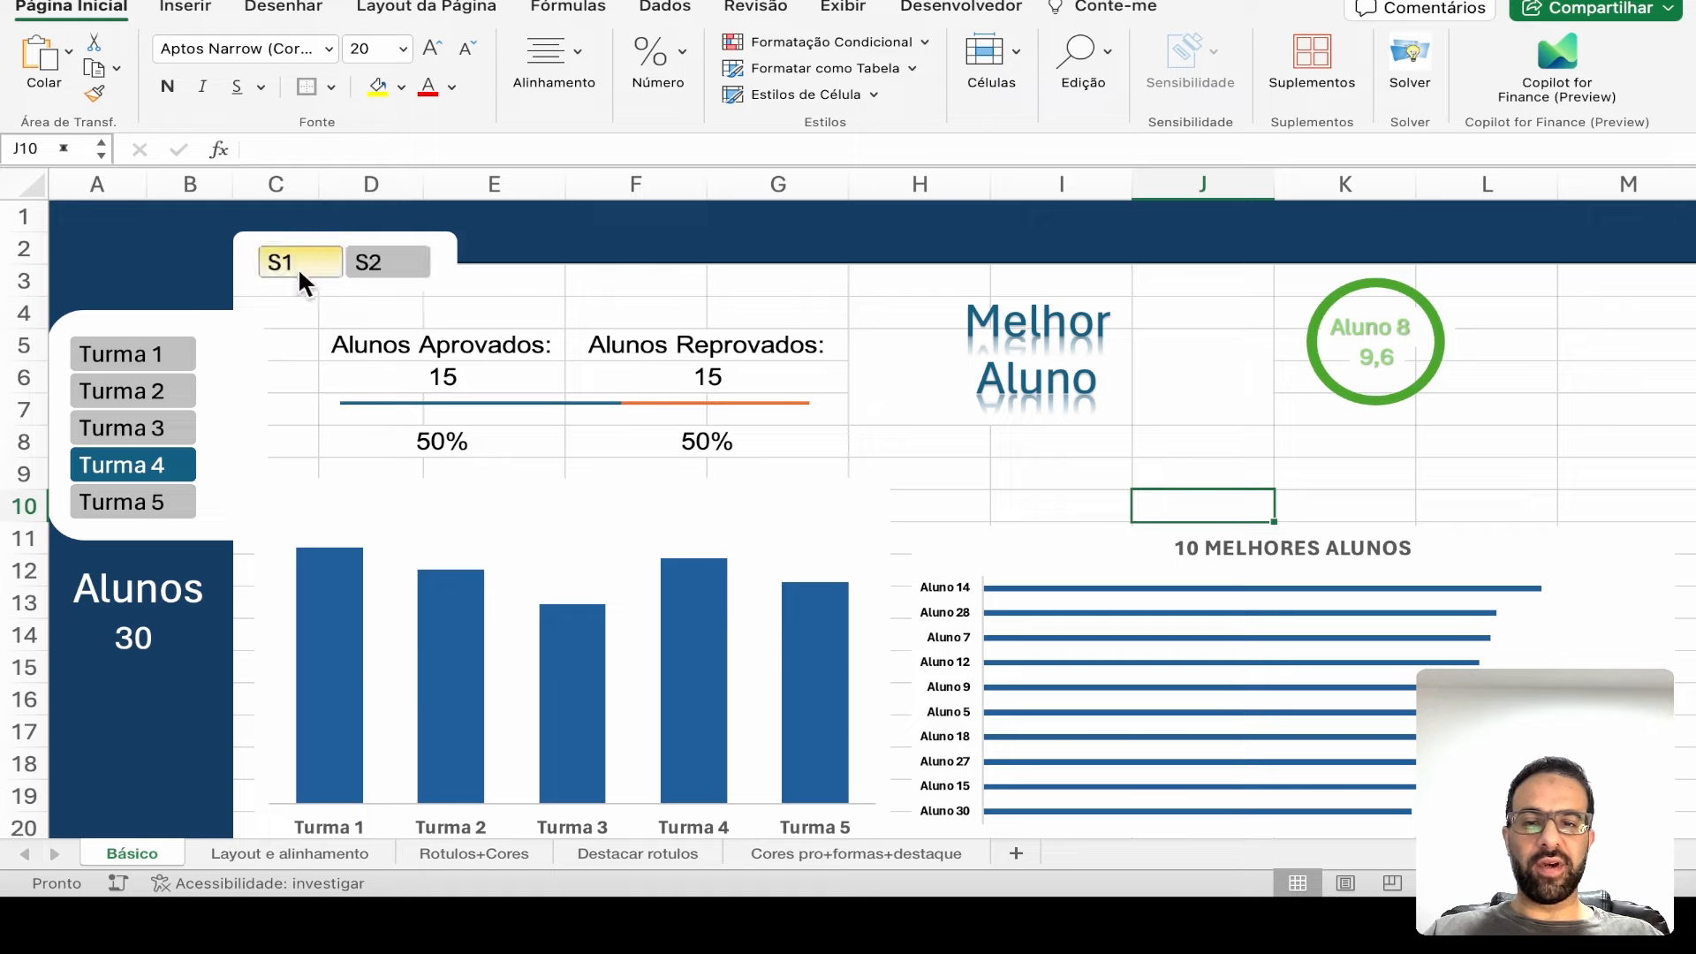
left_click(412, 267)
left_click(154, 354)
left_click(154, 392)
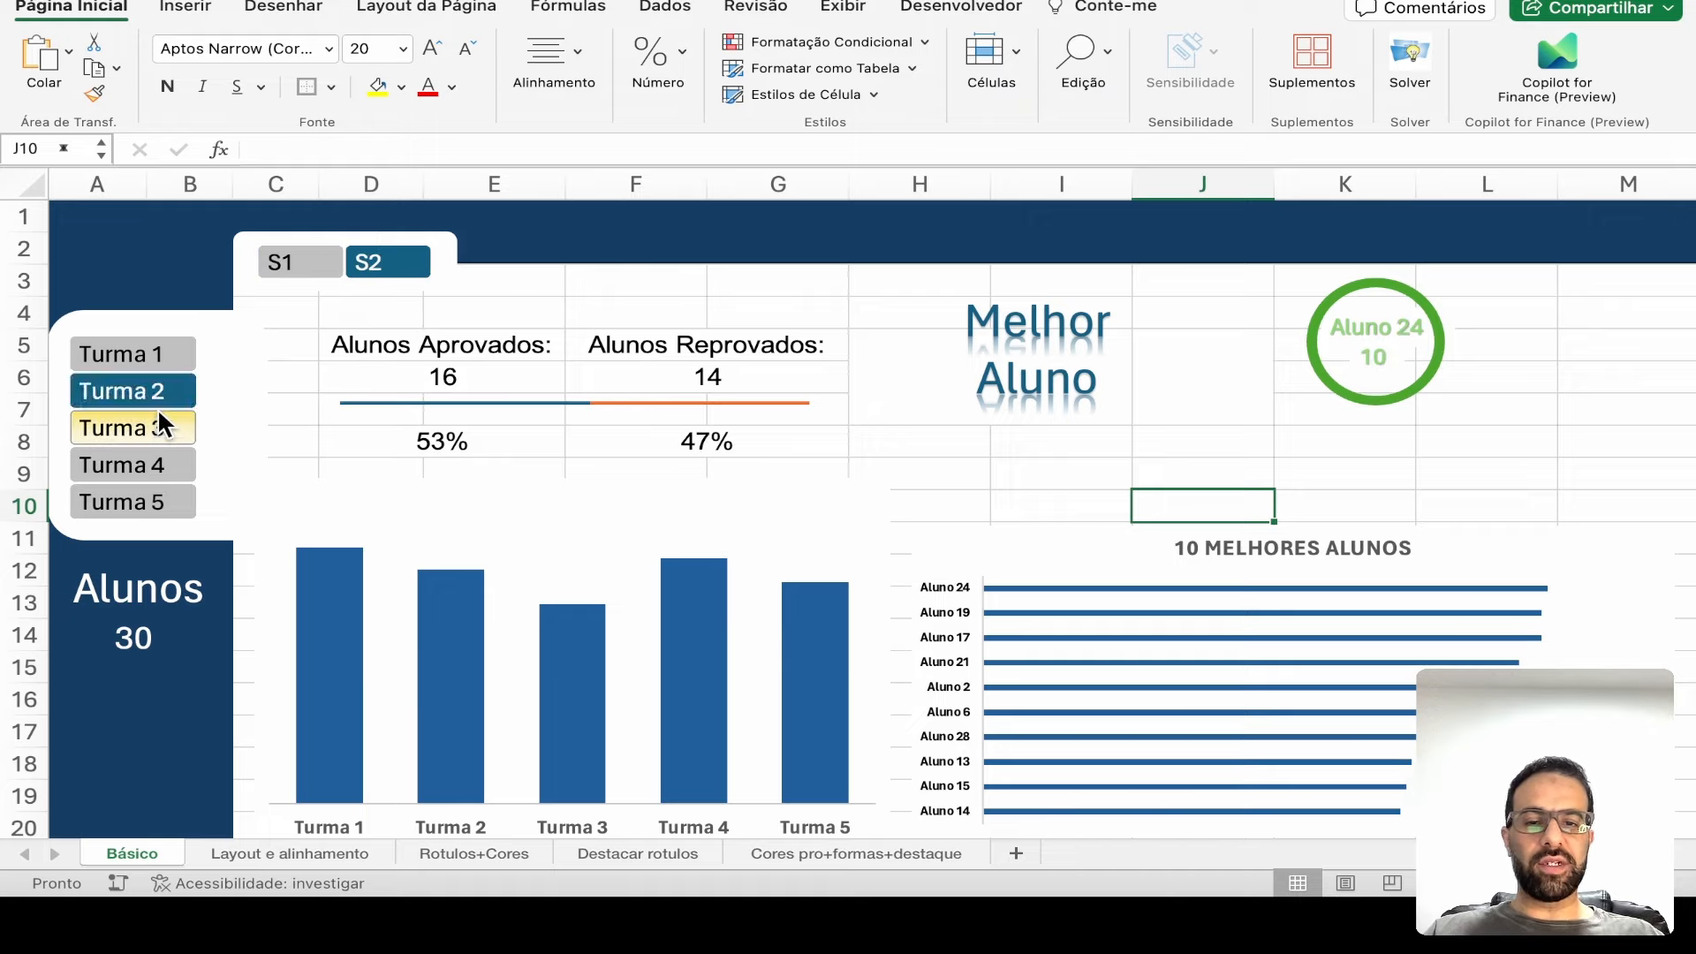
left_click(164, 428)
left_click(176, 464)
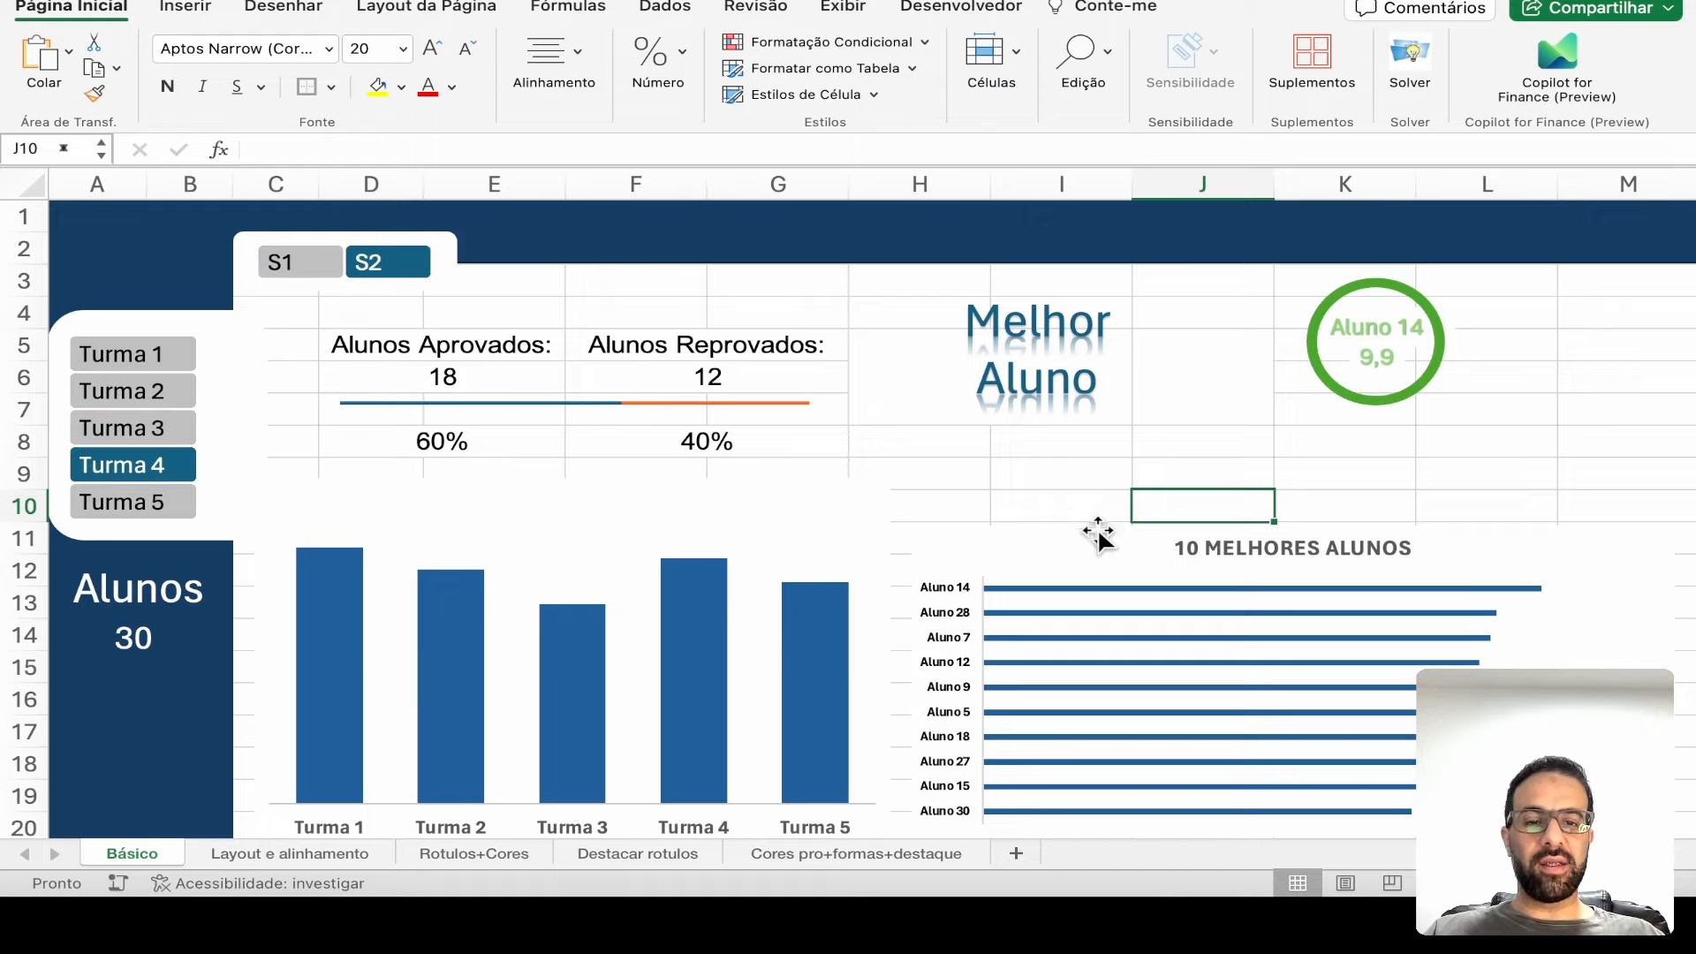
- Move the 10 MELHORES ALUNOS chart up to row 9 and stretch its lower edge down to row 20
left_click_drag(1098, 530, 1094, 477)
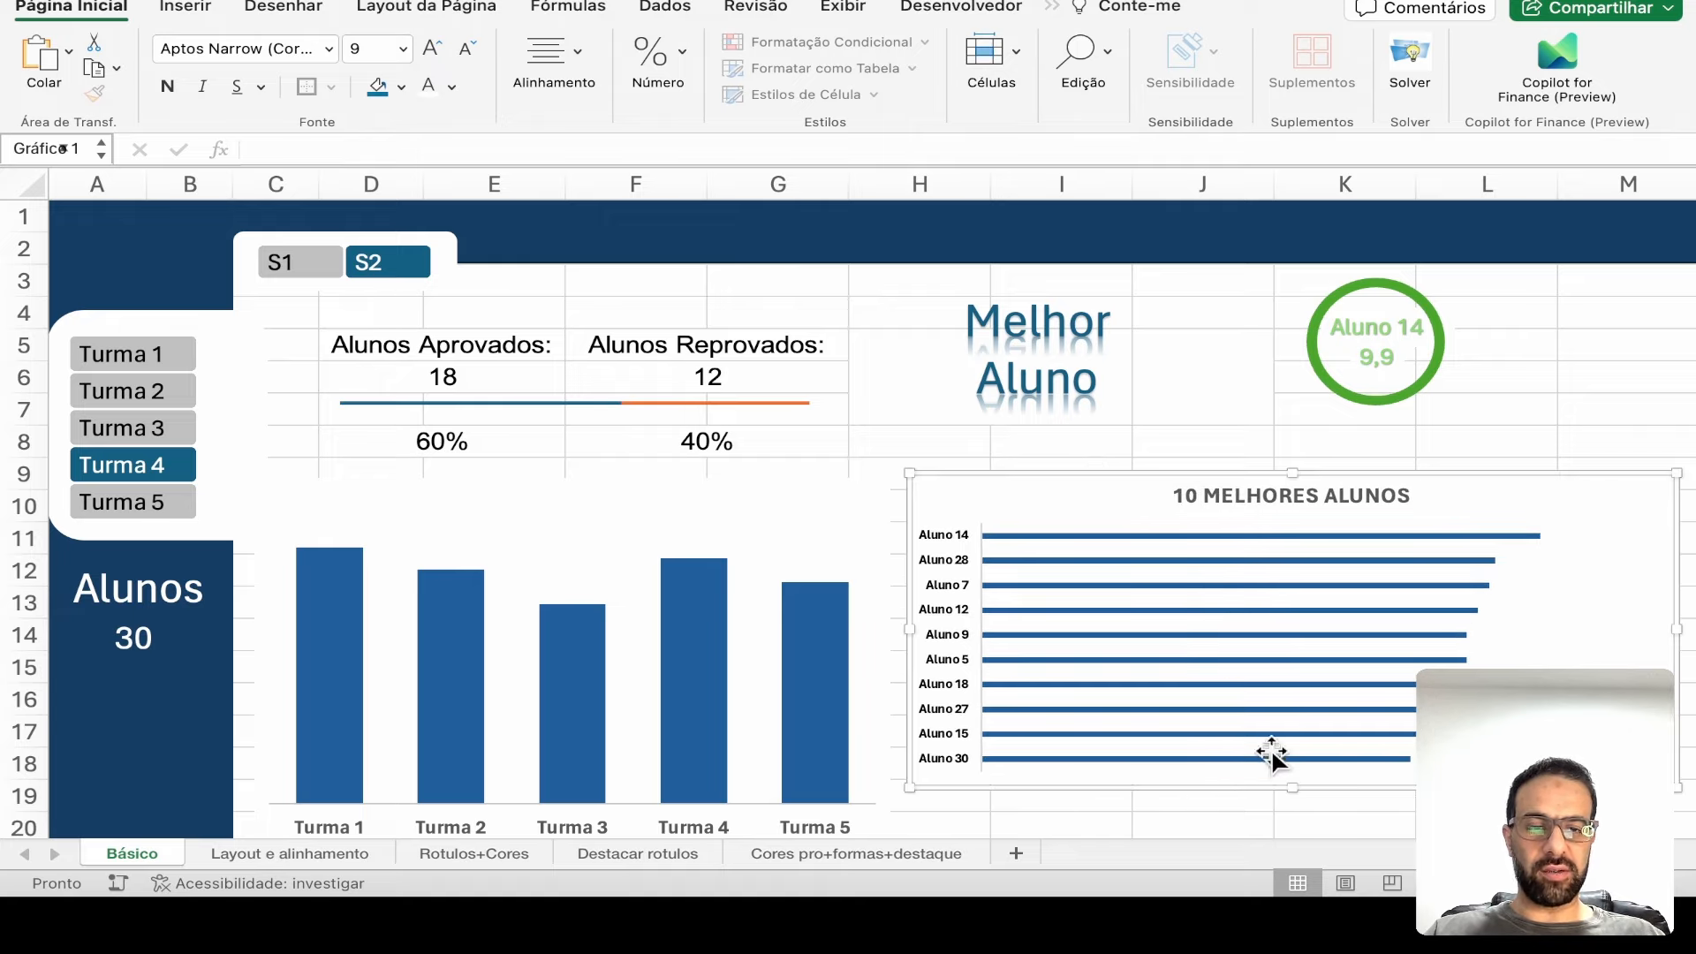
left_click_drag(1293, 788, 1294, 823)
left_click(1233, 393)
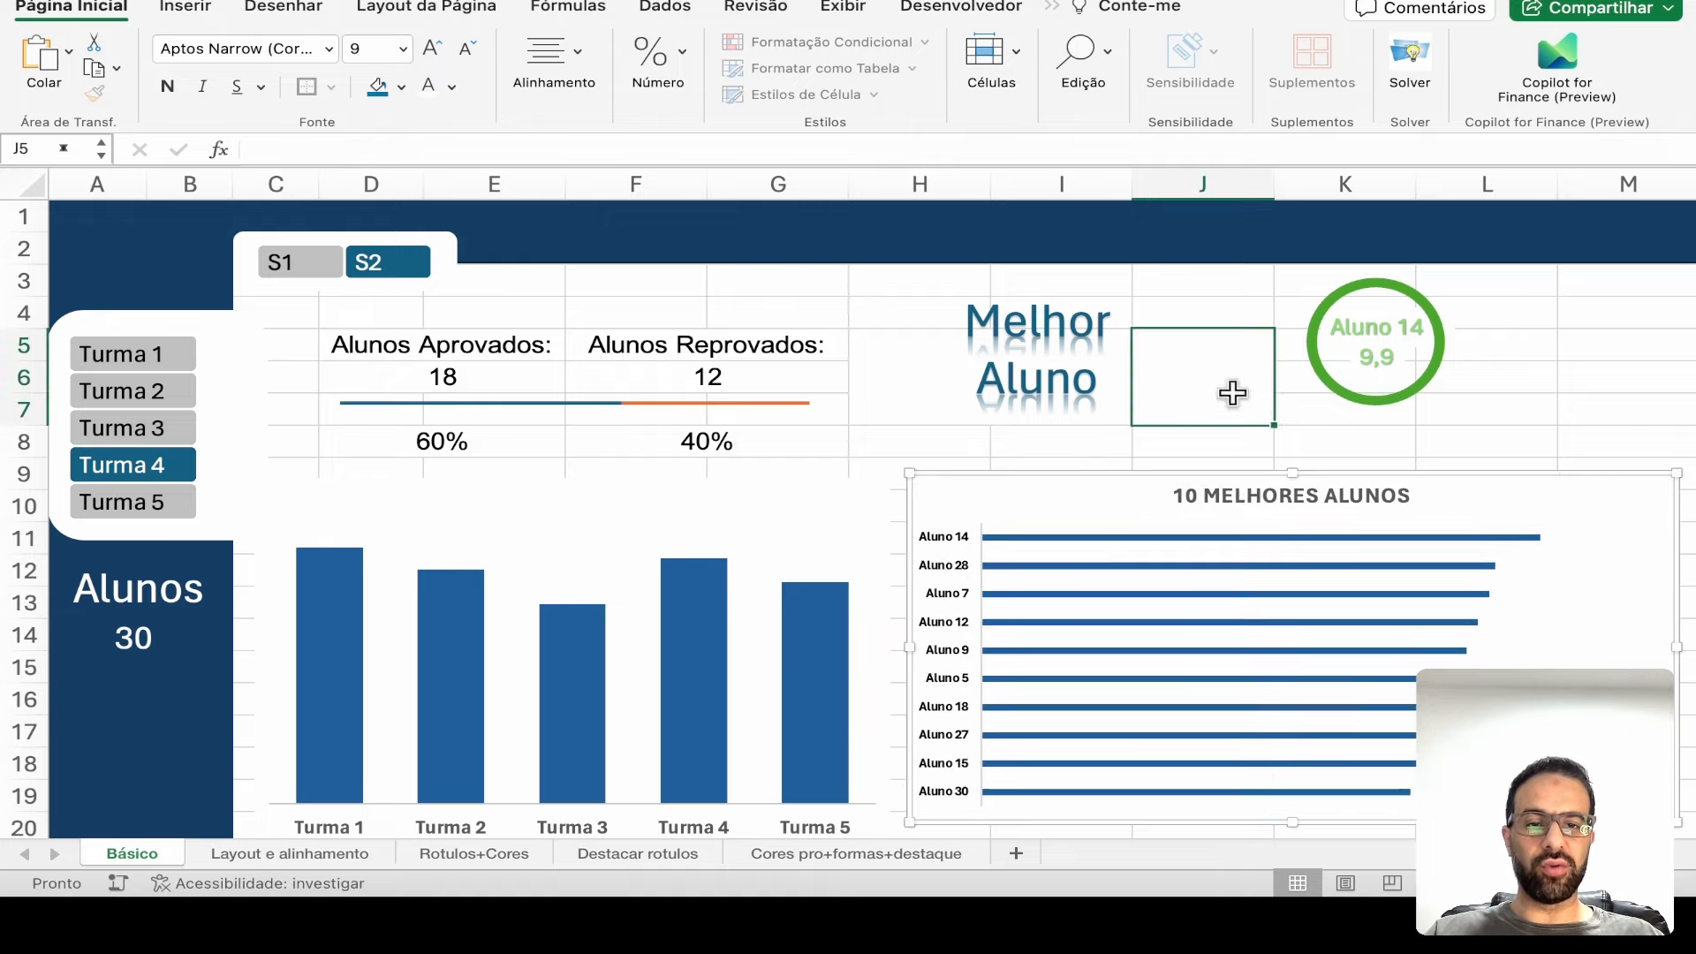
left_click(1298, 417)
- Review the dashboard for both semesters and for Turmas 1 to 4, leaving S2 and Turma 1 selected
left_click(333, 264)
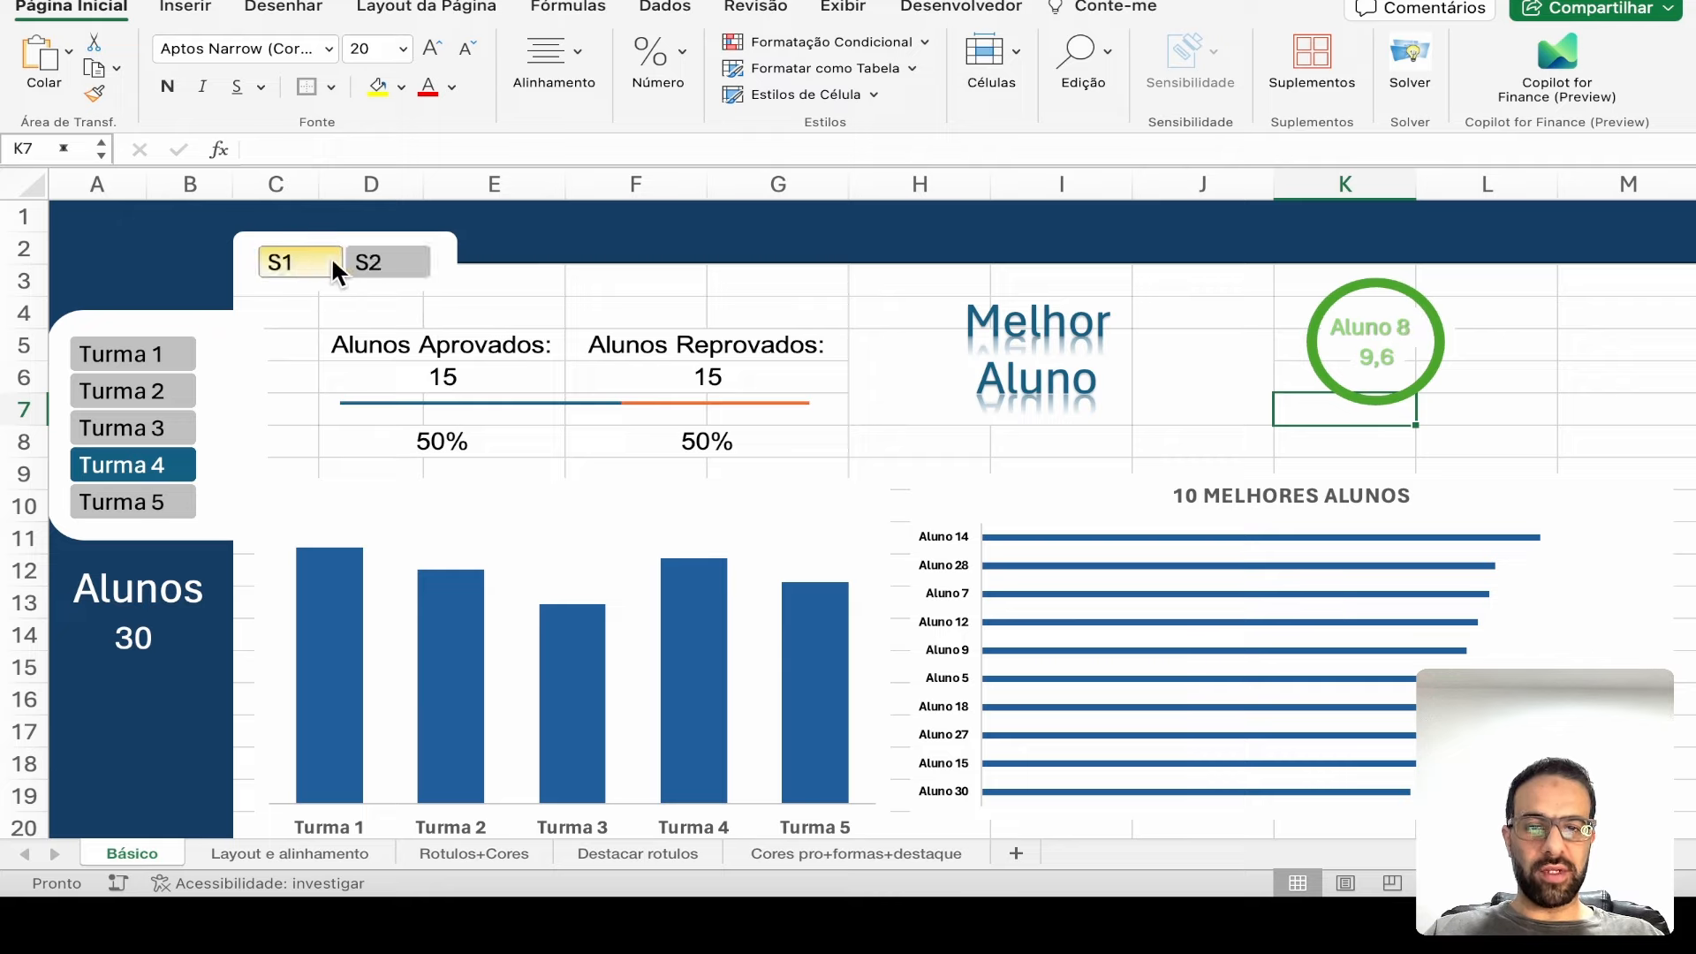
left_click(378, 265)
left_click(181, 358)
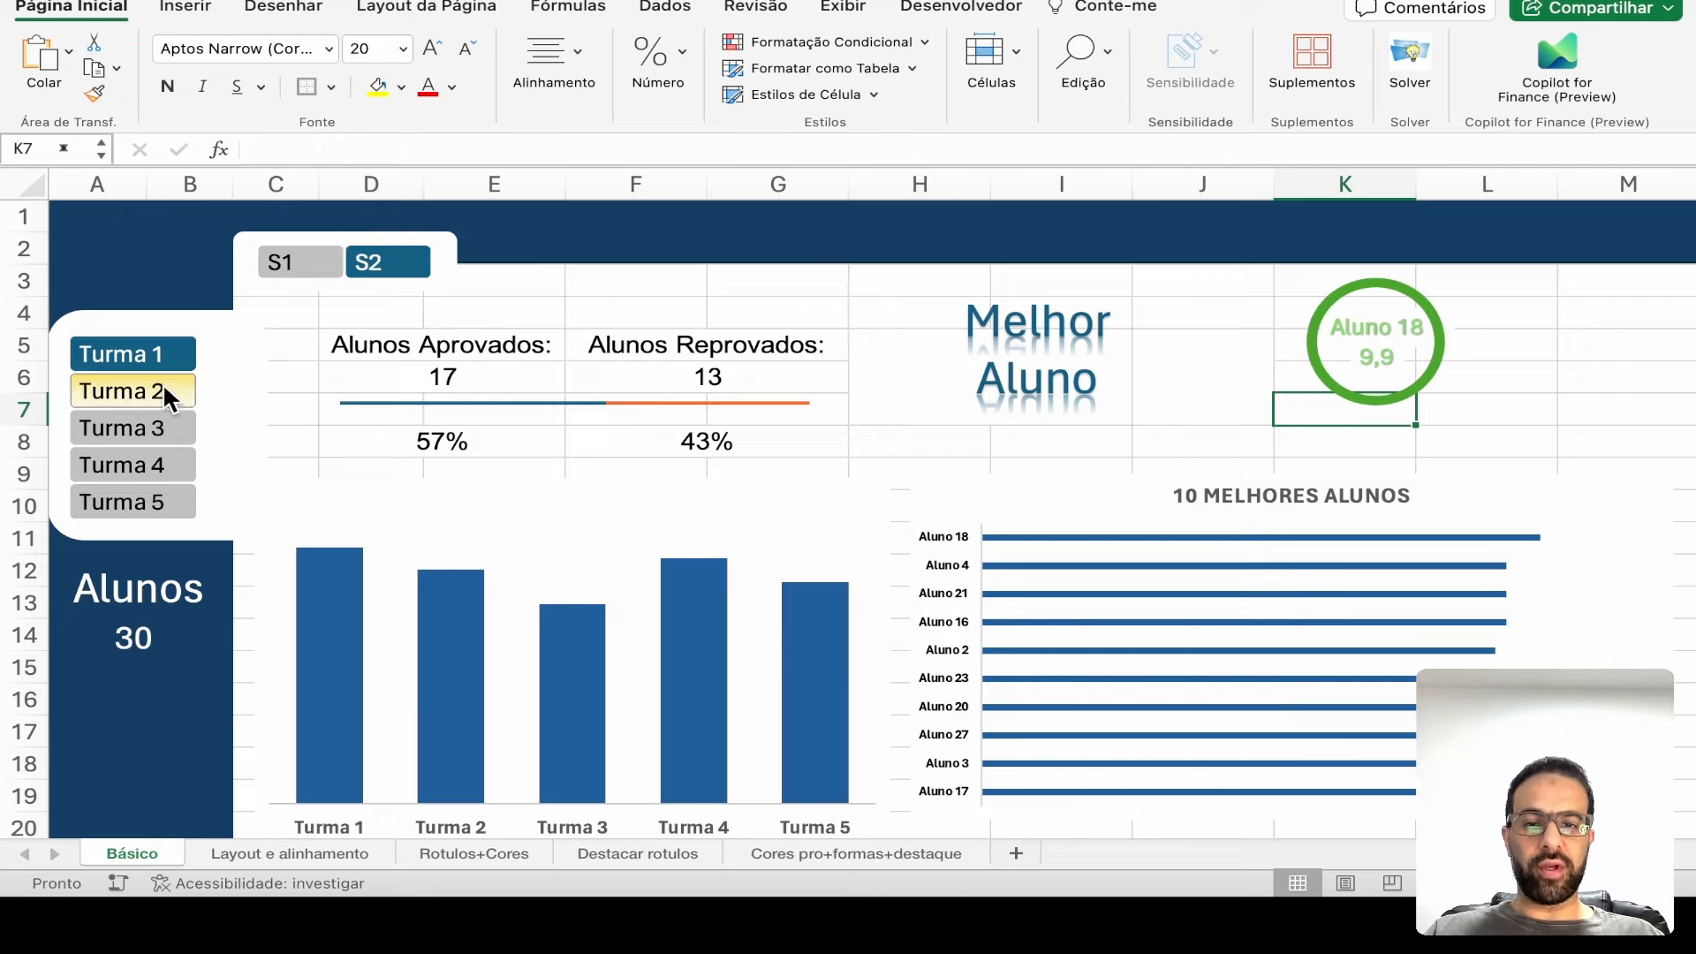
left_click(165, 394)
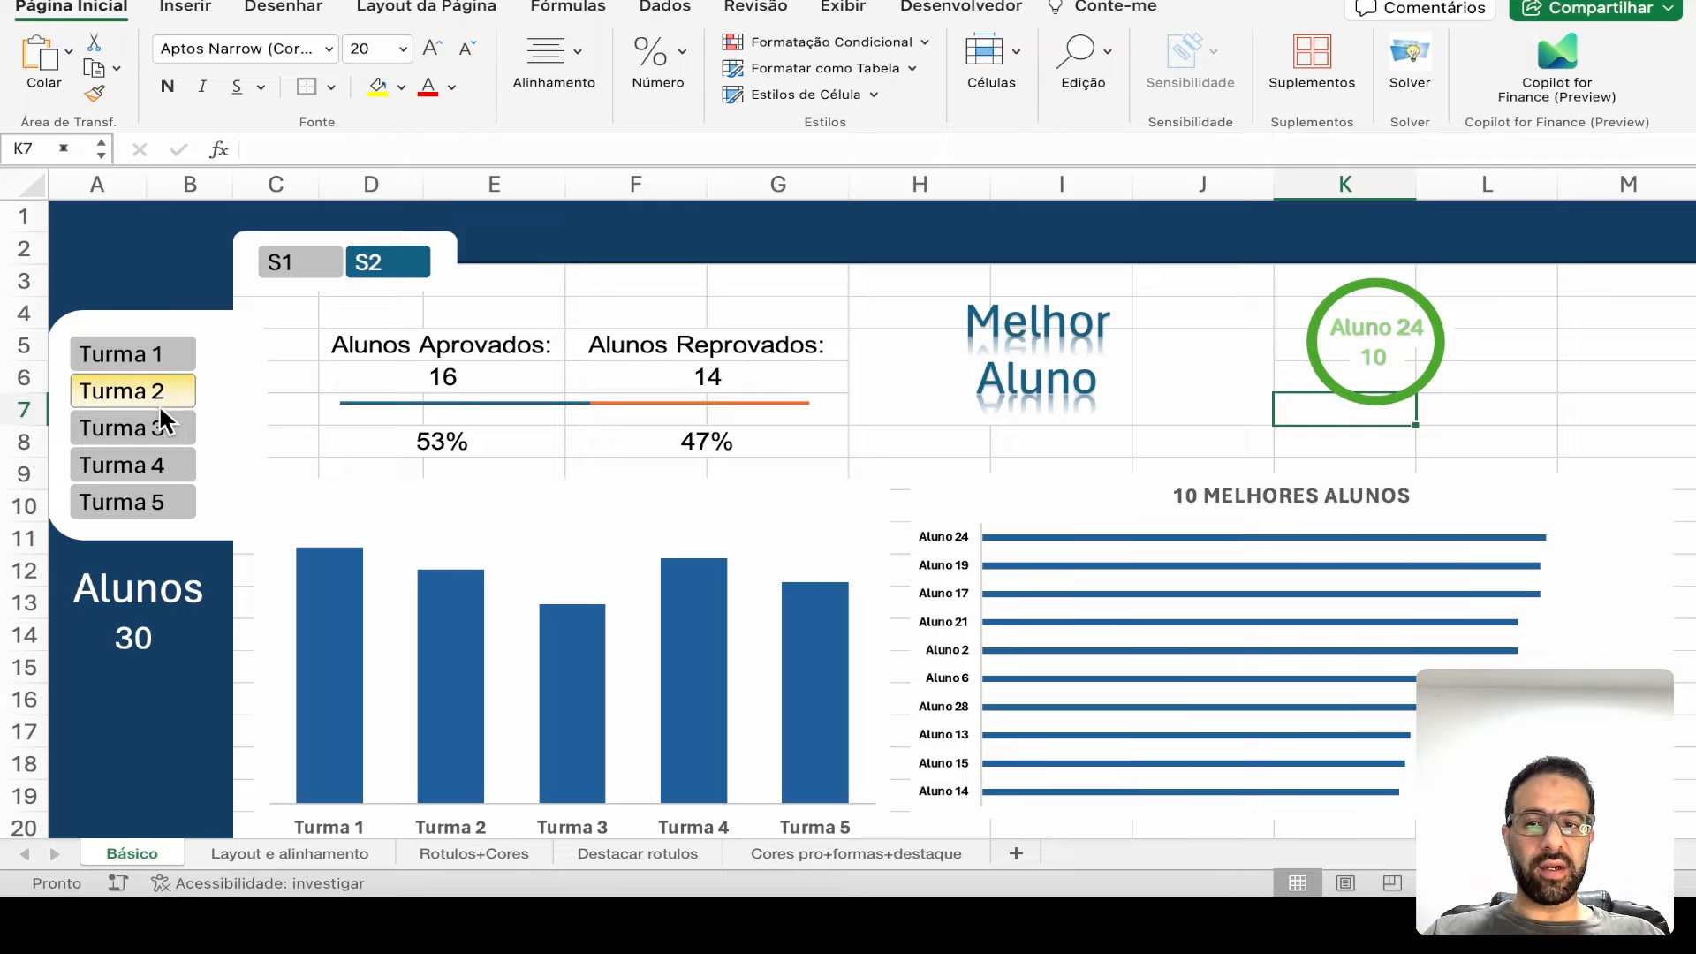
left_click(166, 429)
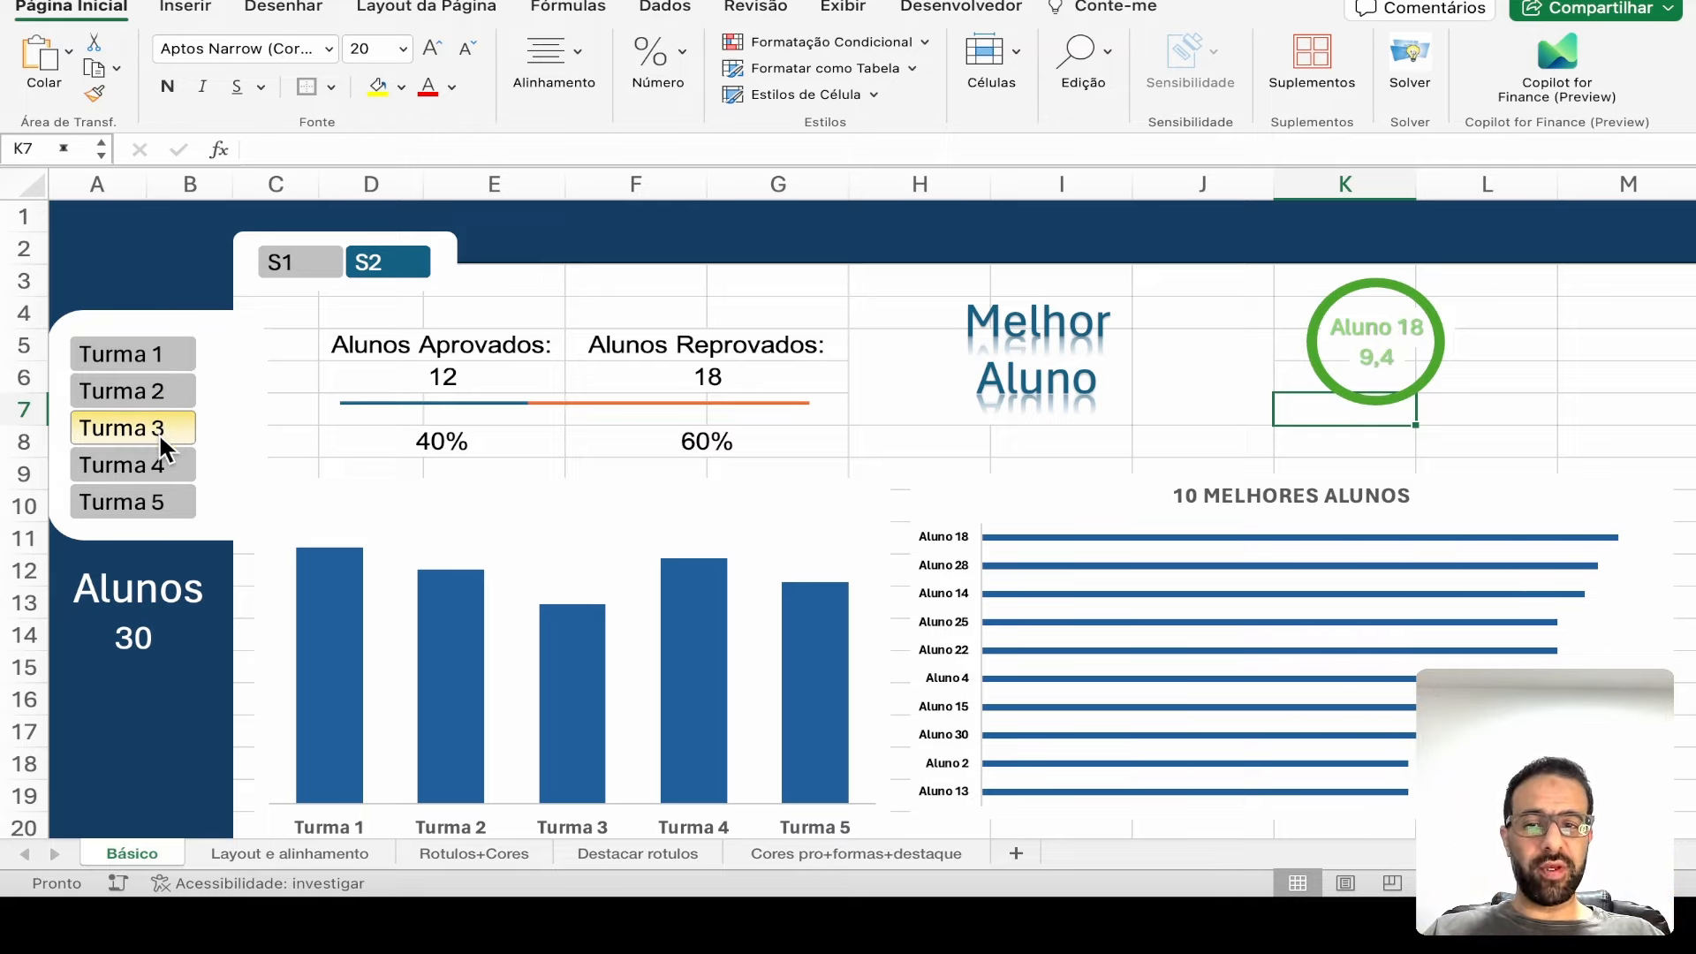
left_click(164, 463)
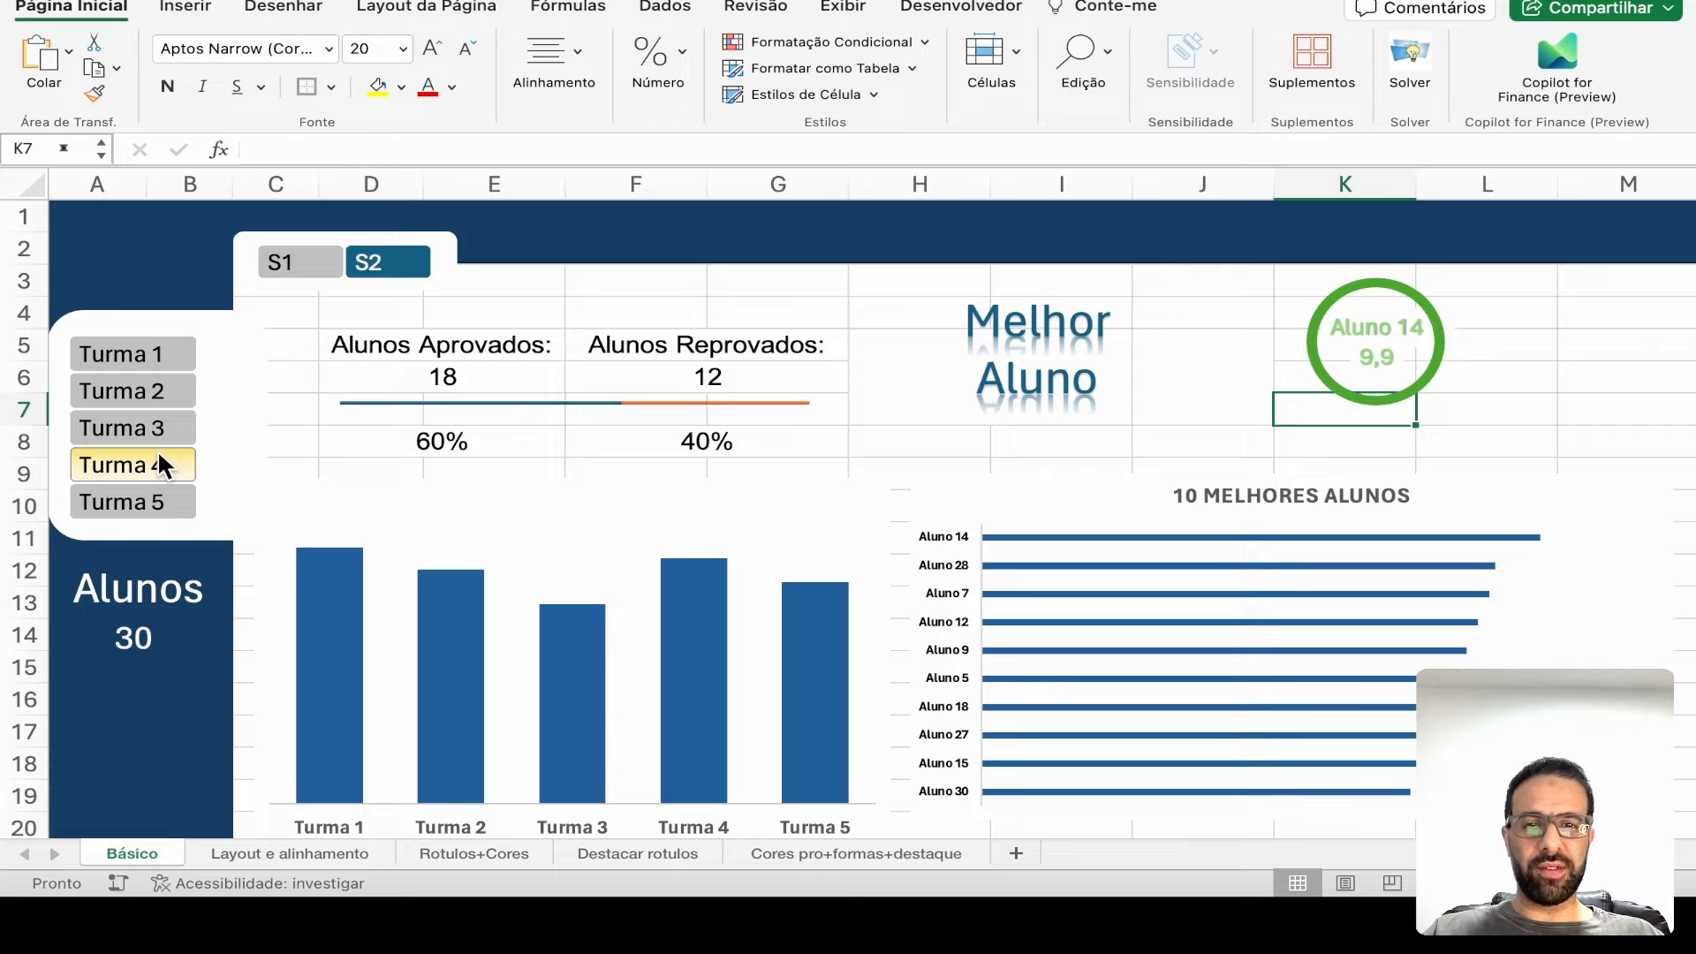
left_click(155, 392)
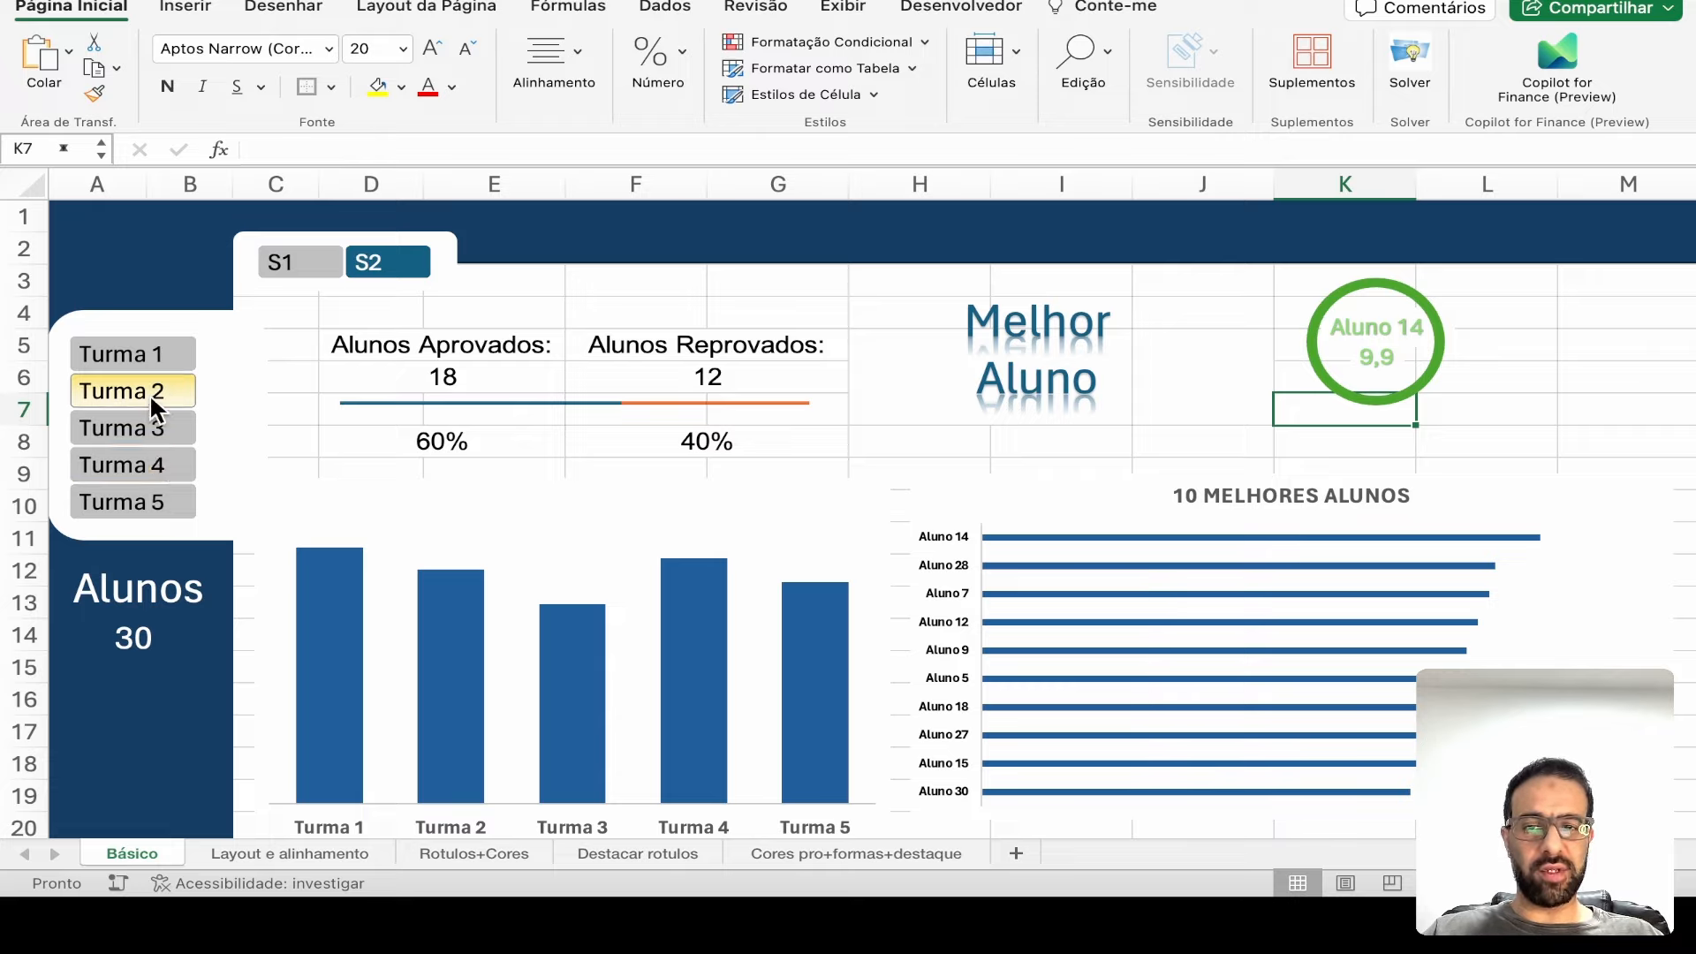
left_click(152, 358)
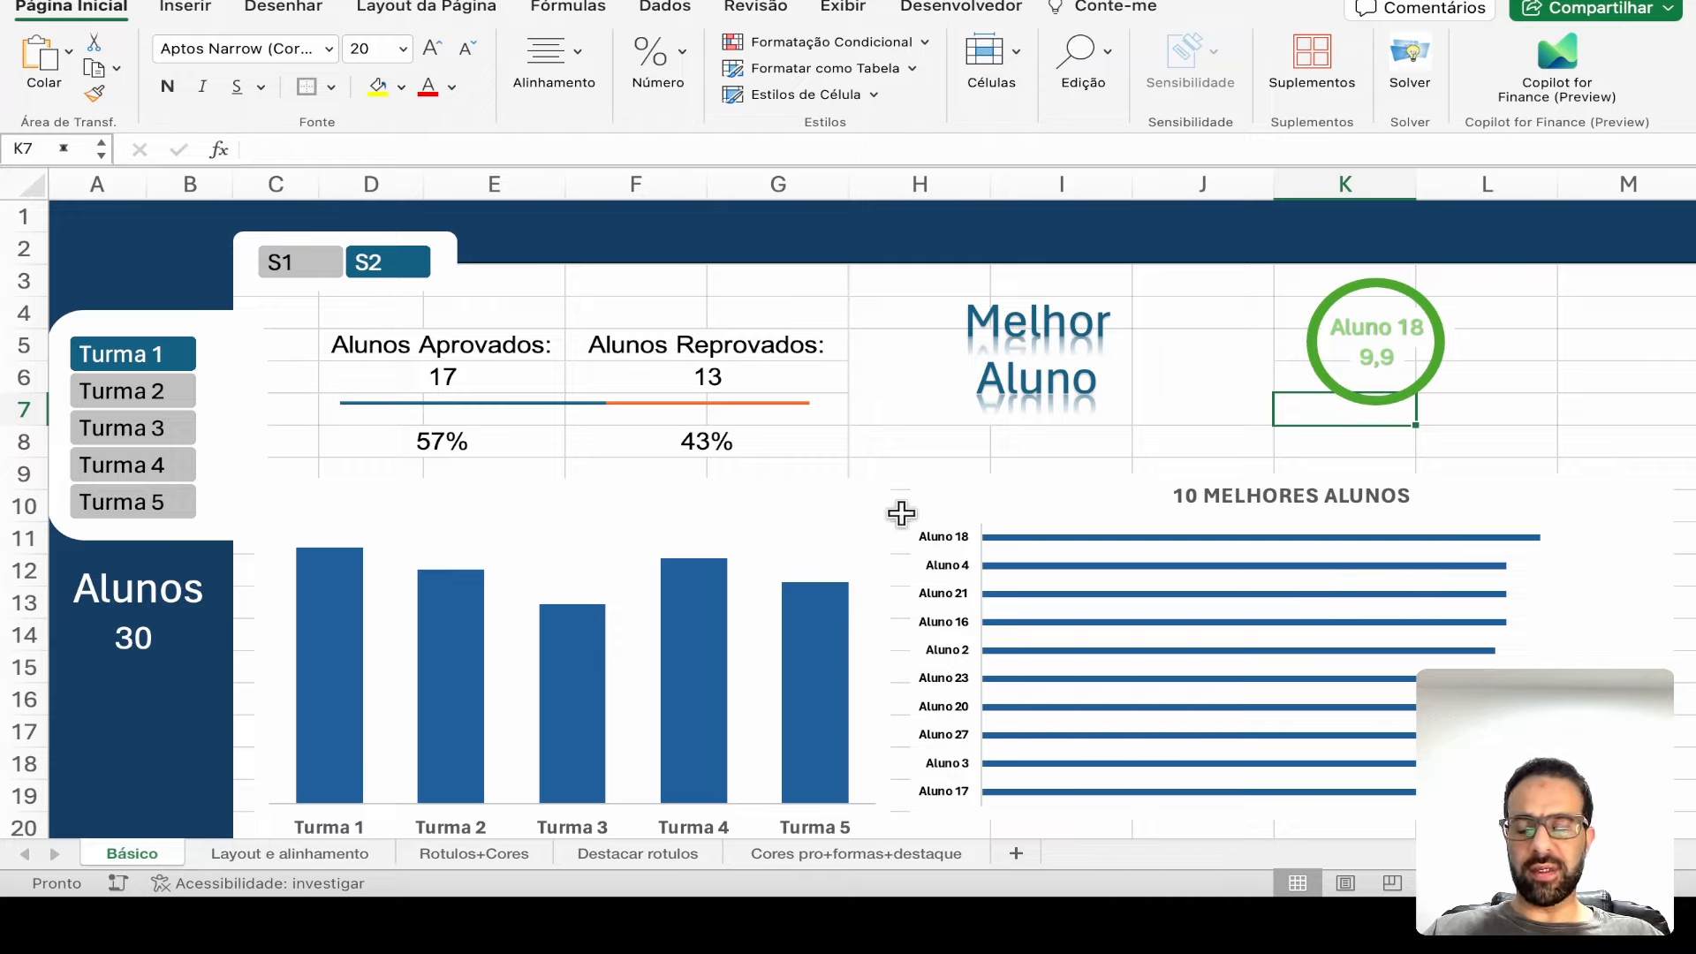
- Examine the spacing and alignment of the two charts, the Melhor Aluno title and the best-student ring
left_click(979, 501)
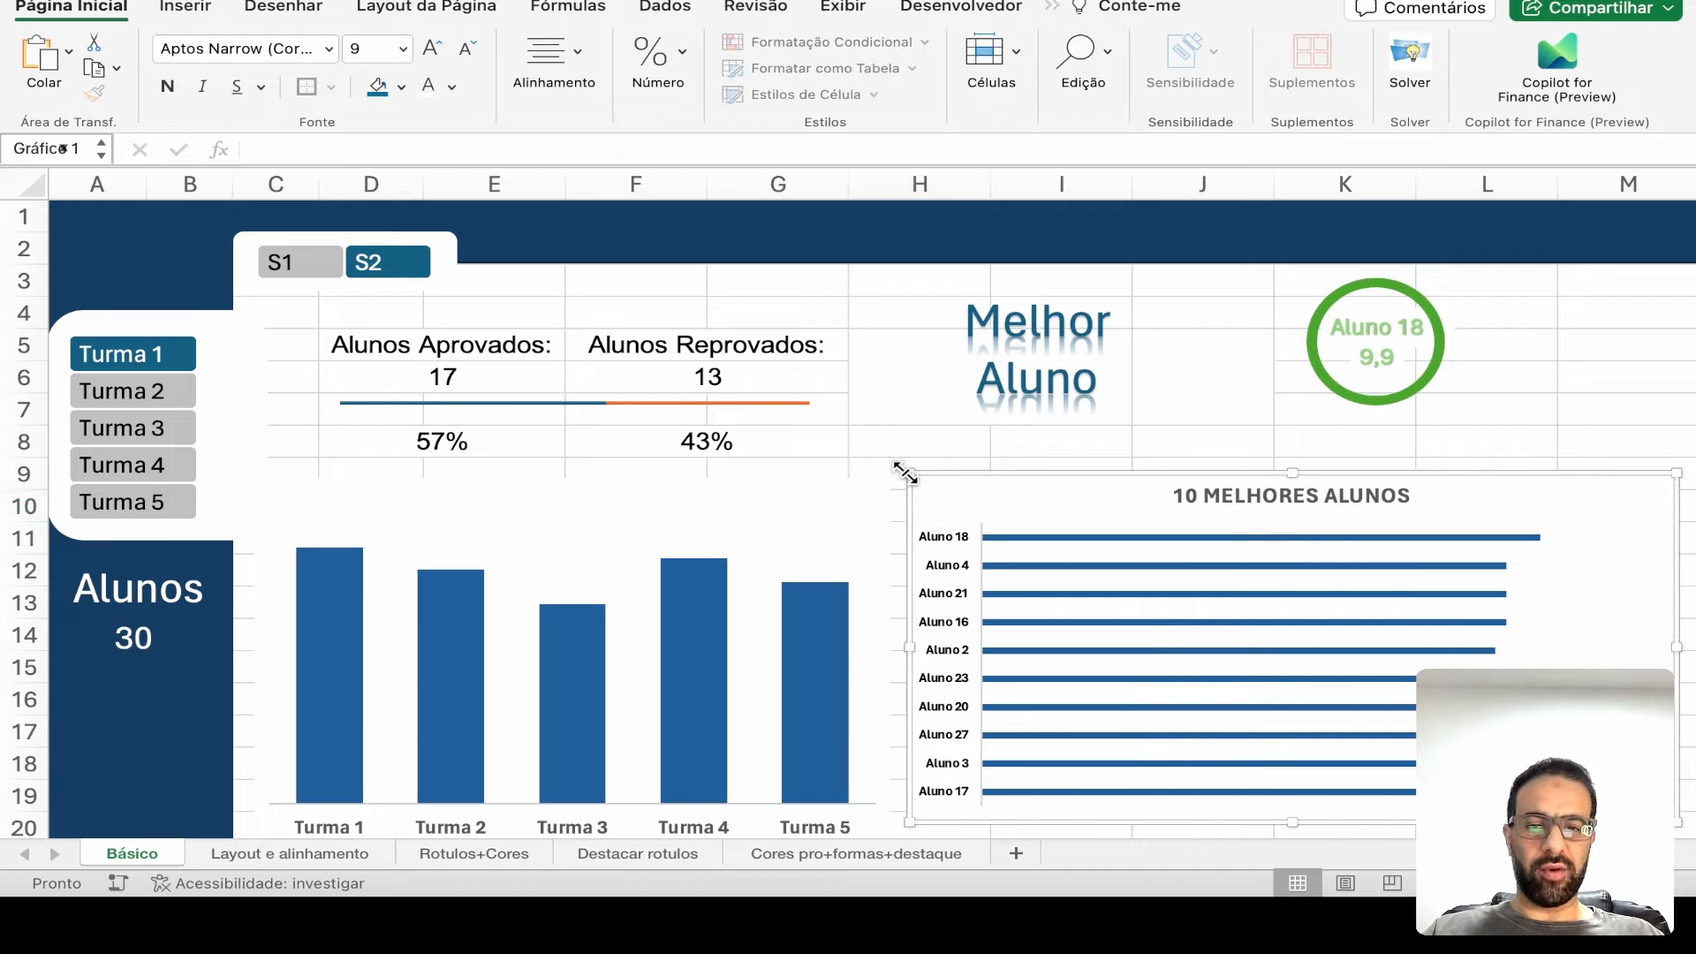
left_click(1016, 442)
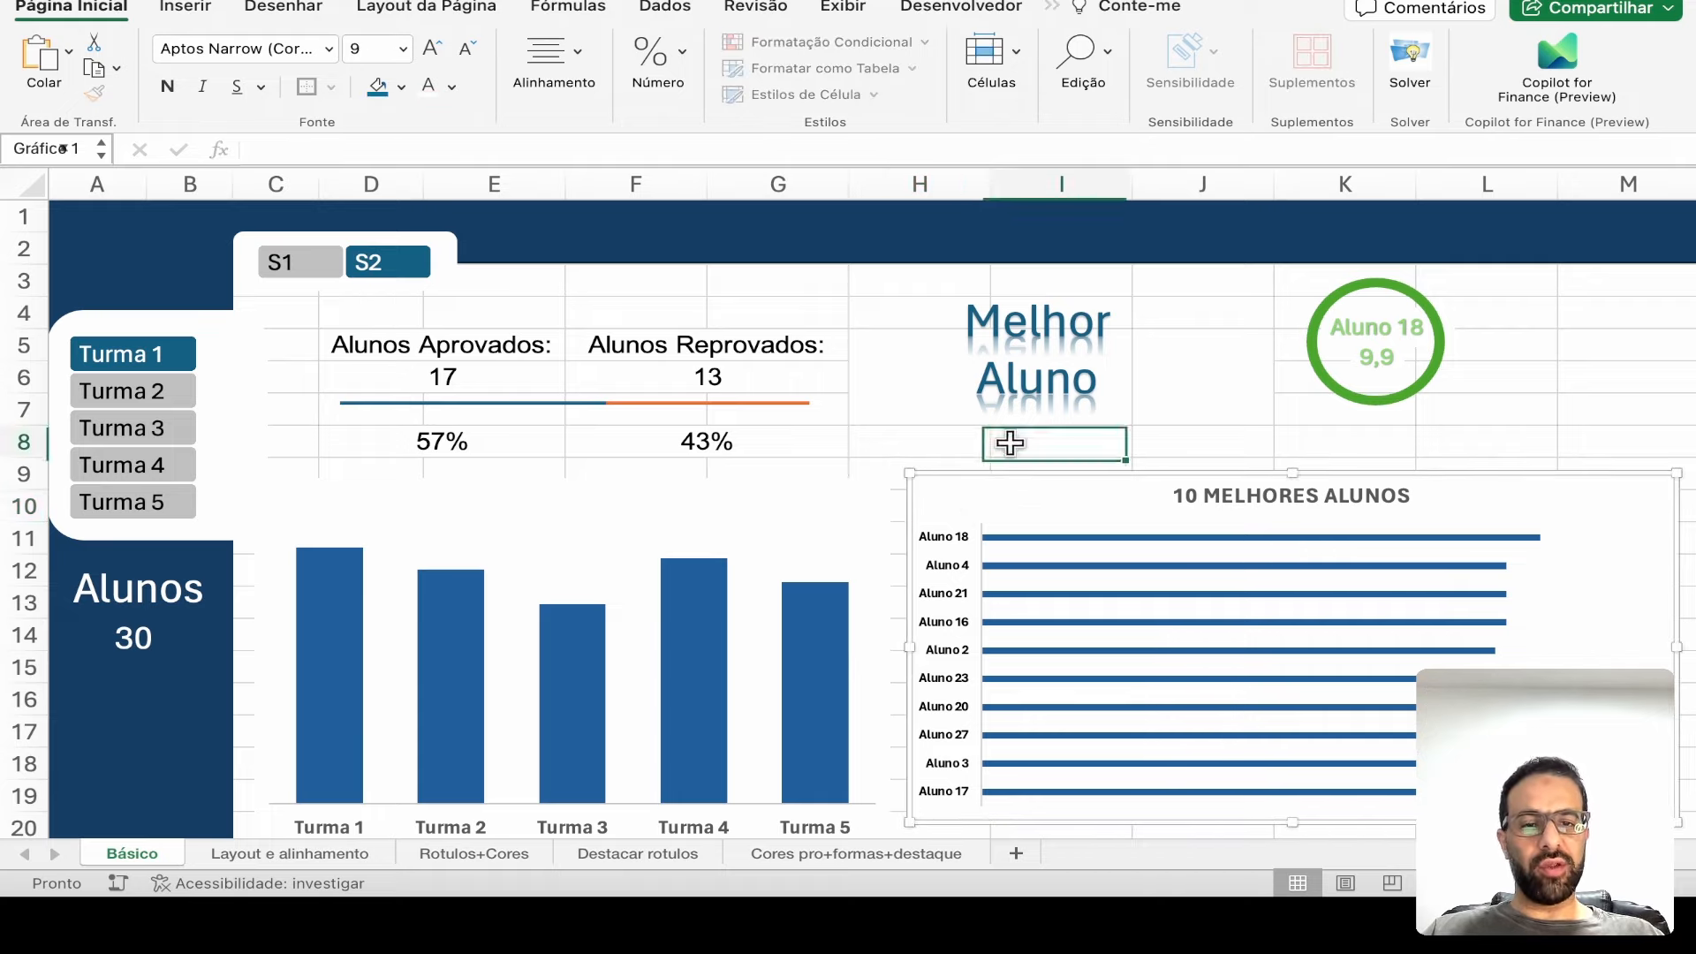
left_click(834, 504)
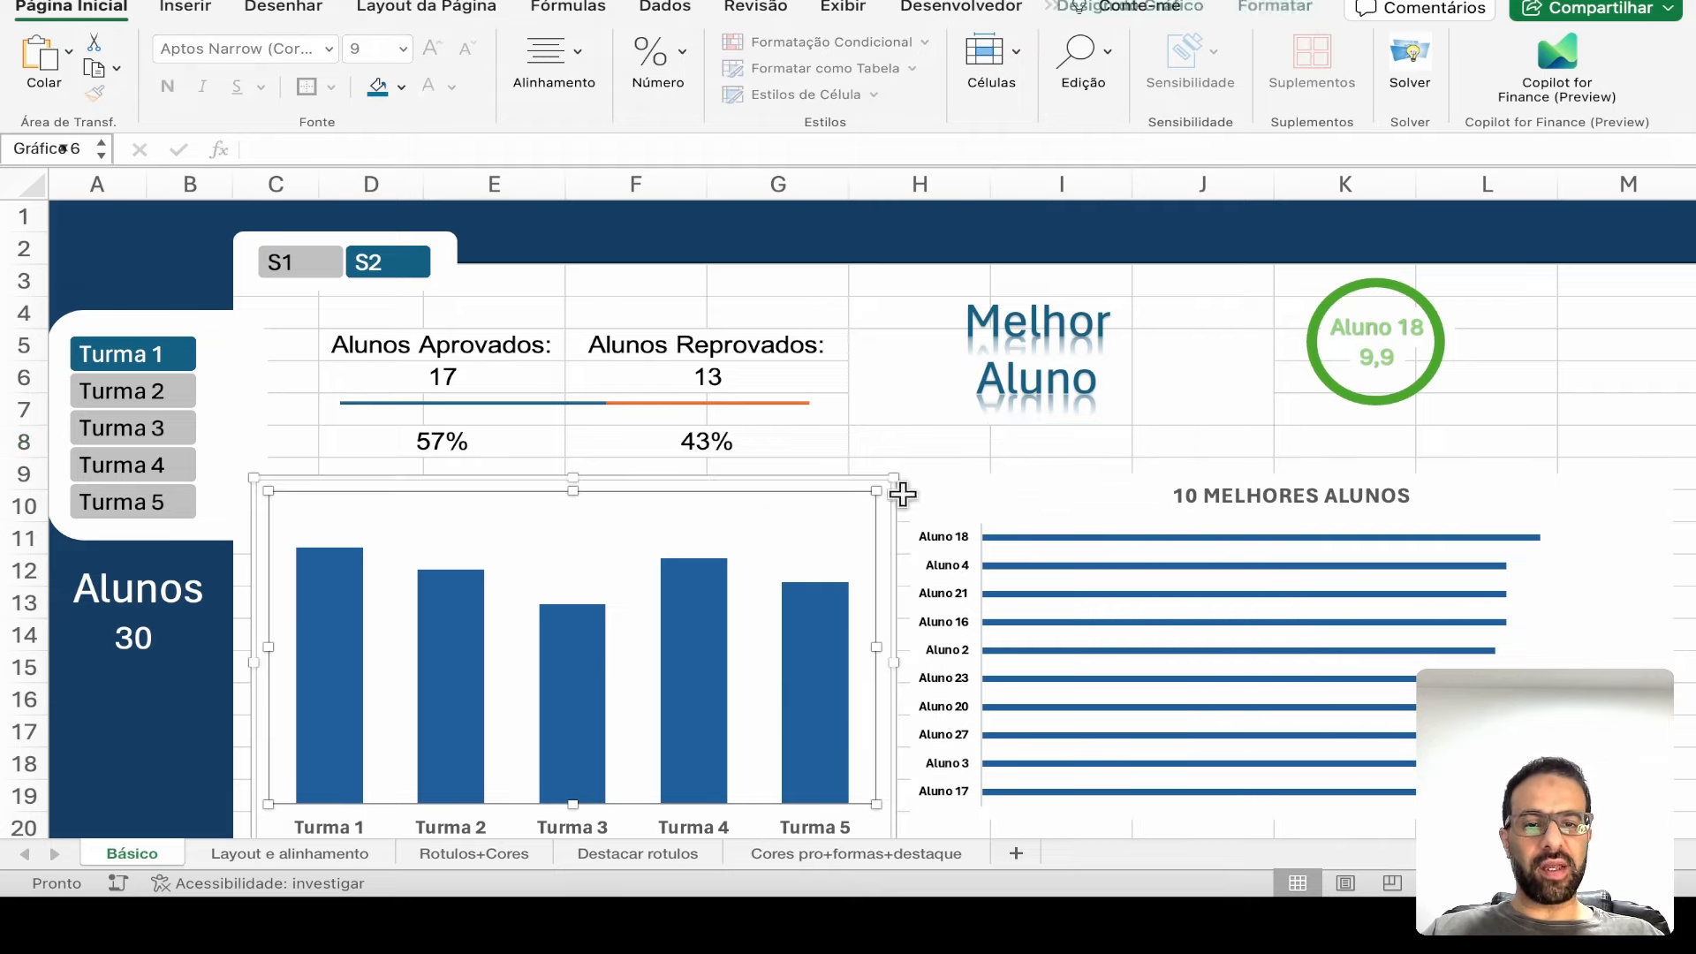
left_click(982, 477)
left_click(966, 334)
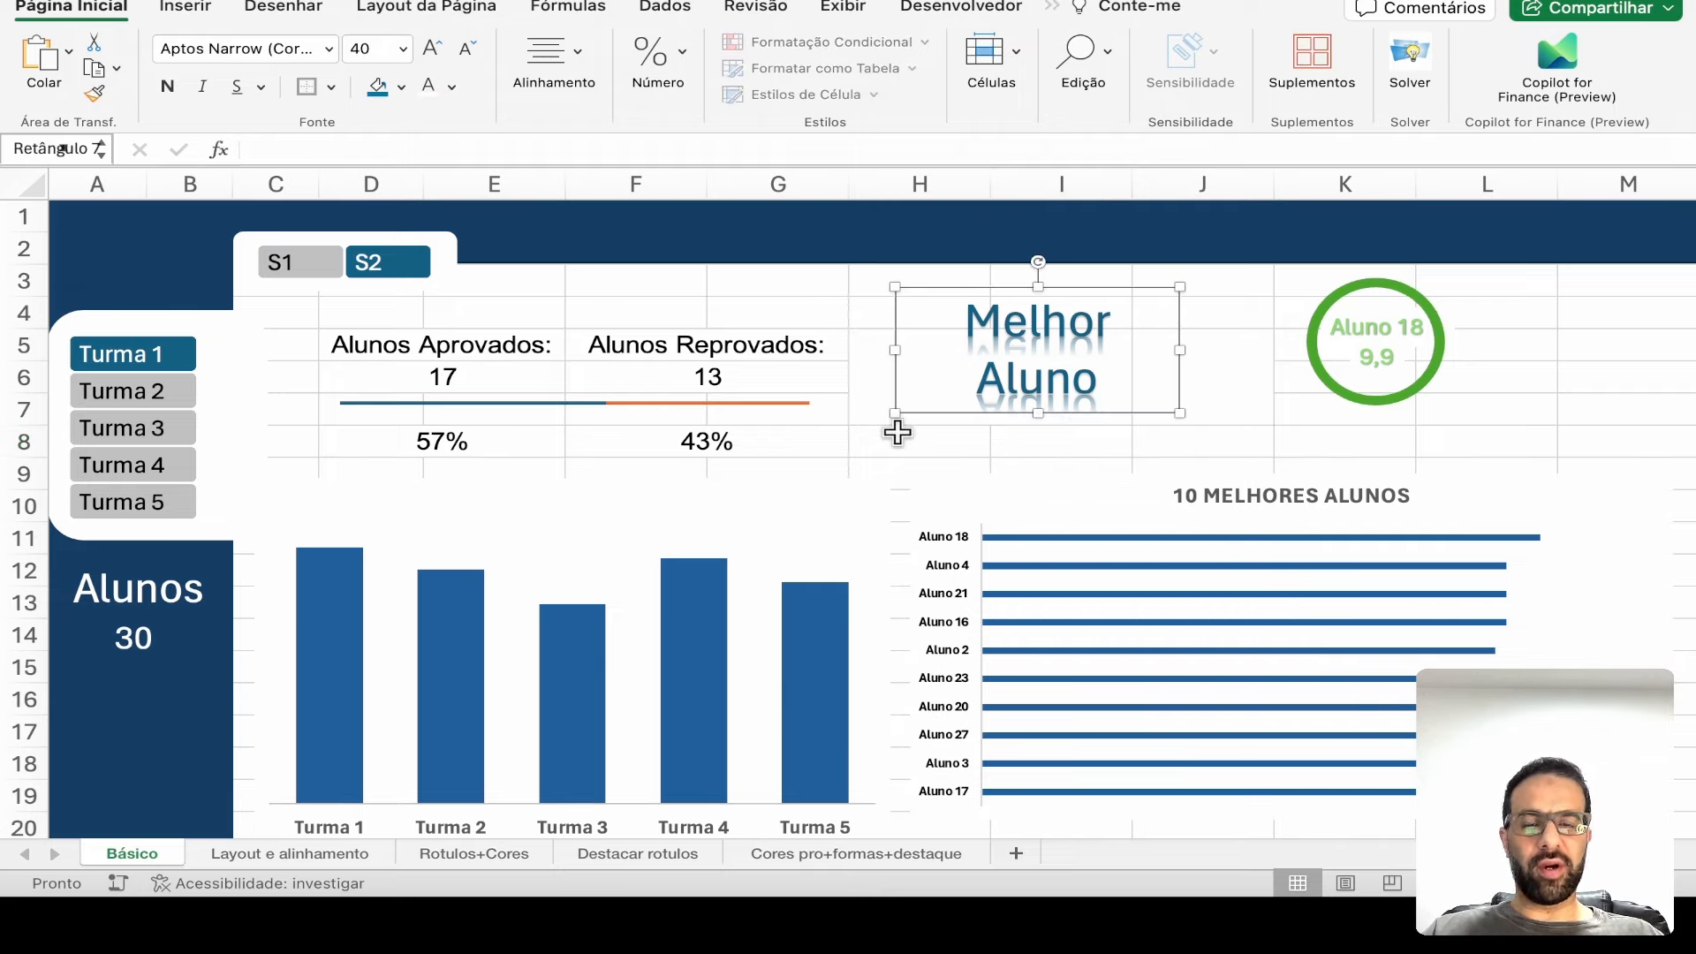
left_click(896, 437)
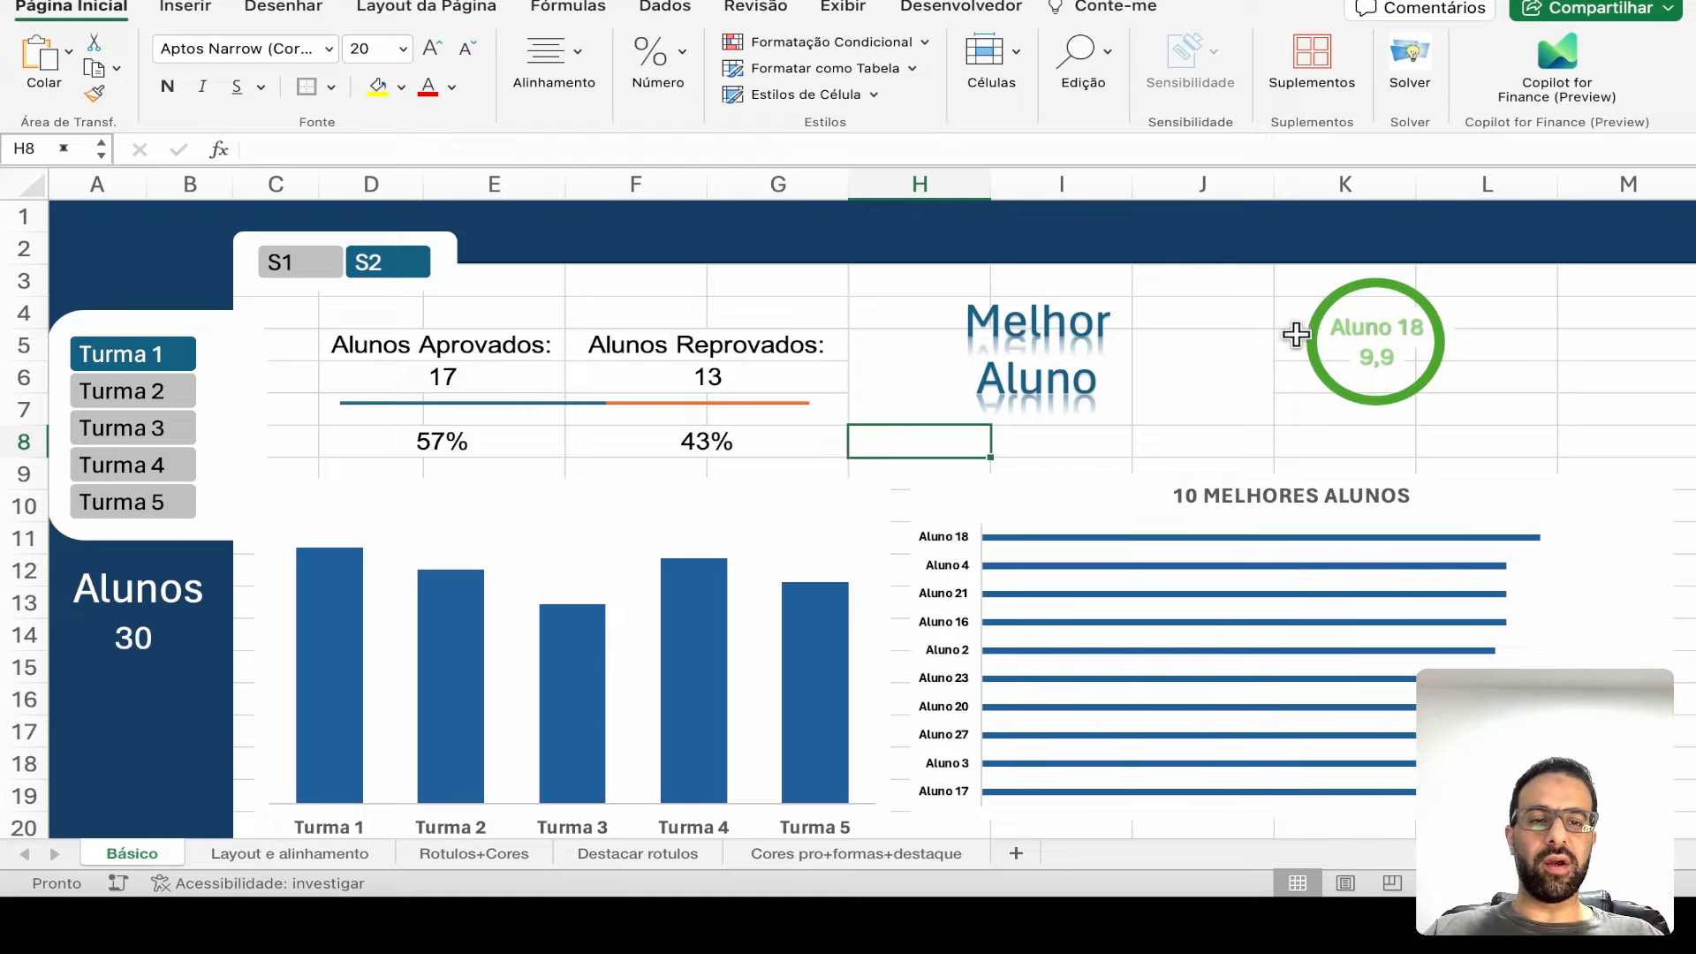
left_click(1291, 334)
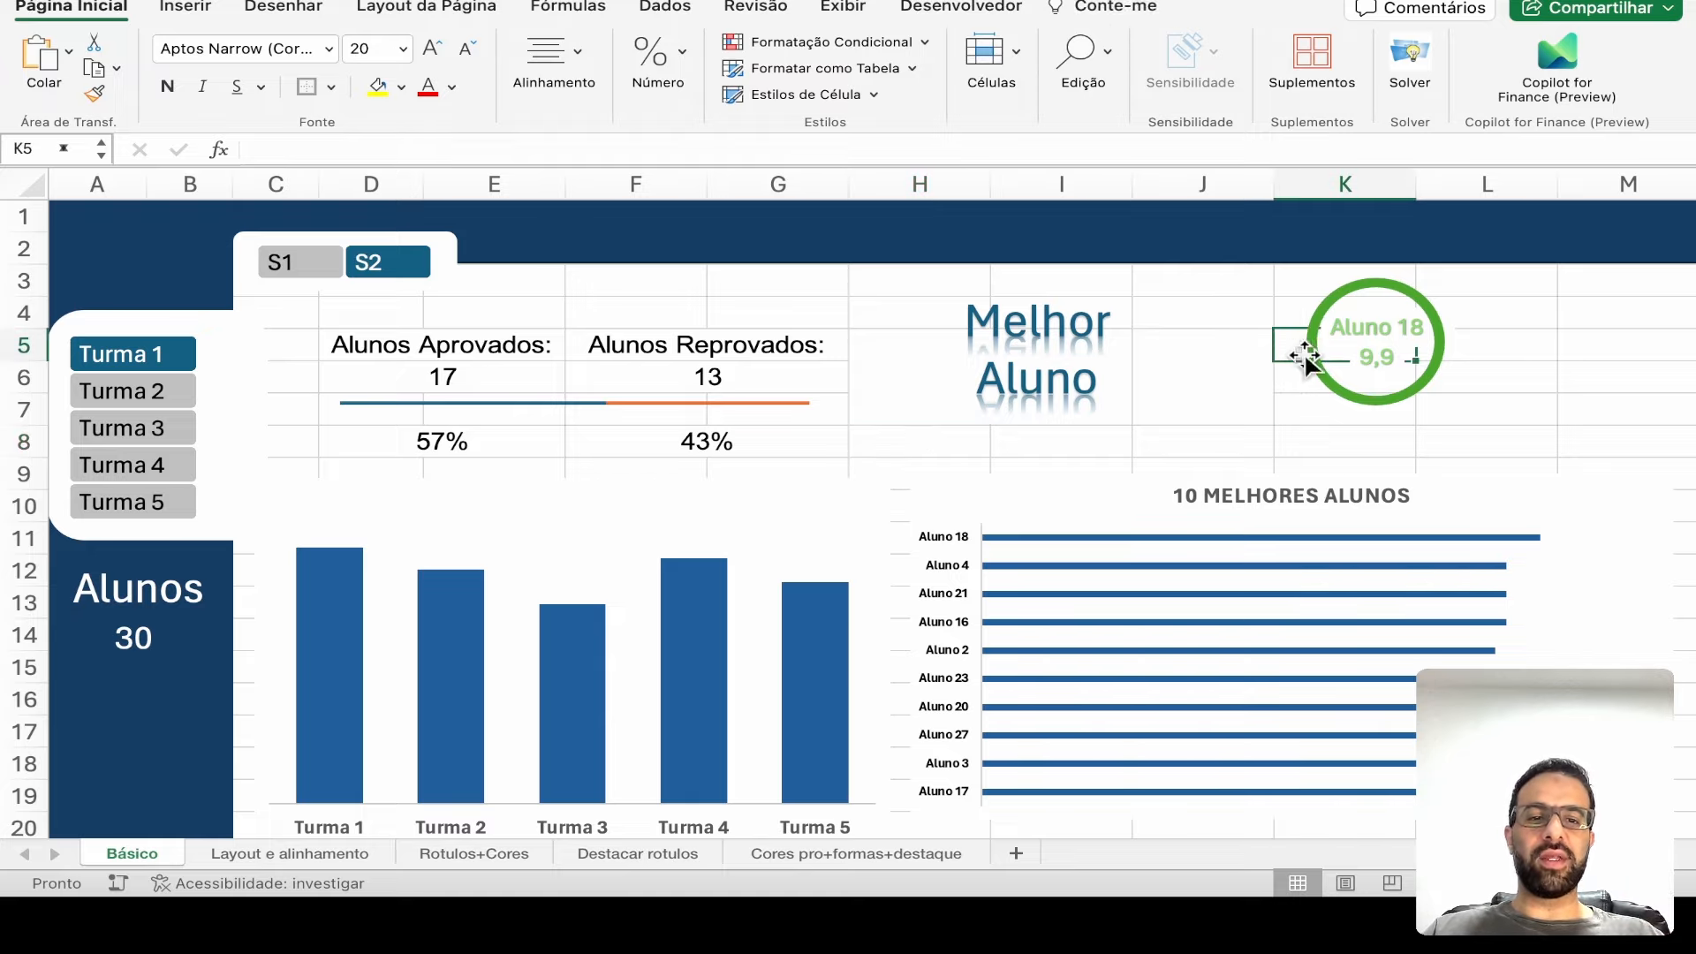
left_click(1282, 370)
left_click(1250, 343)
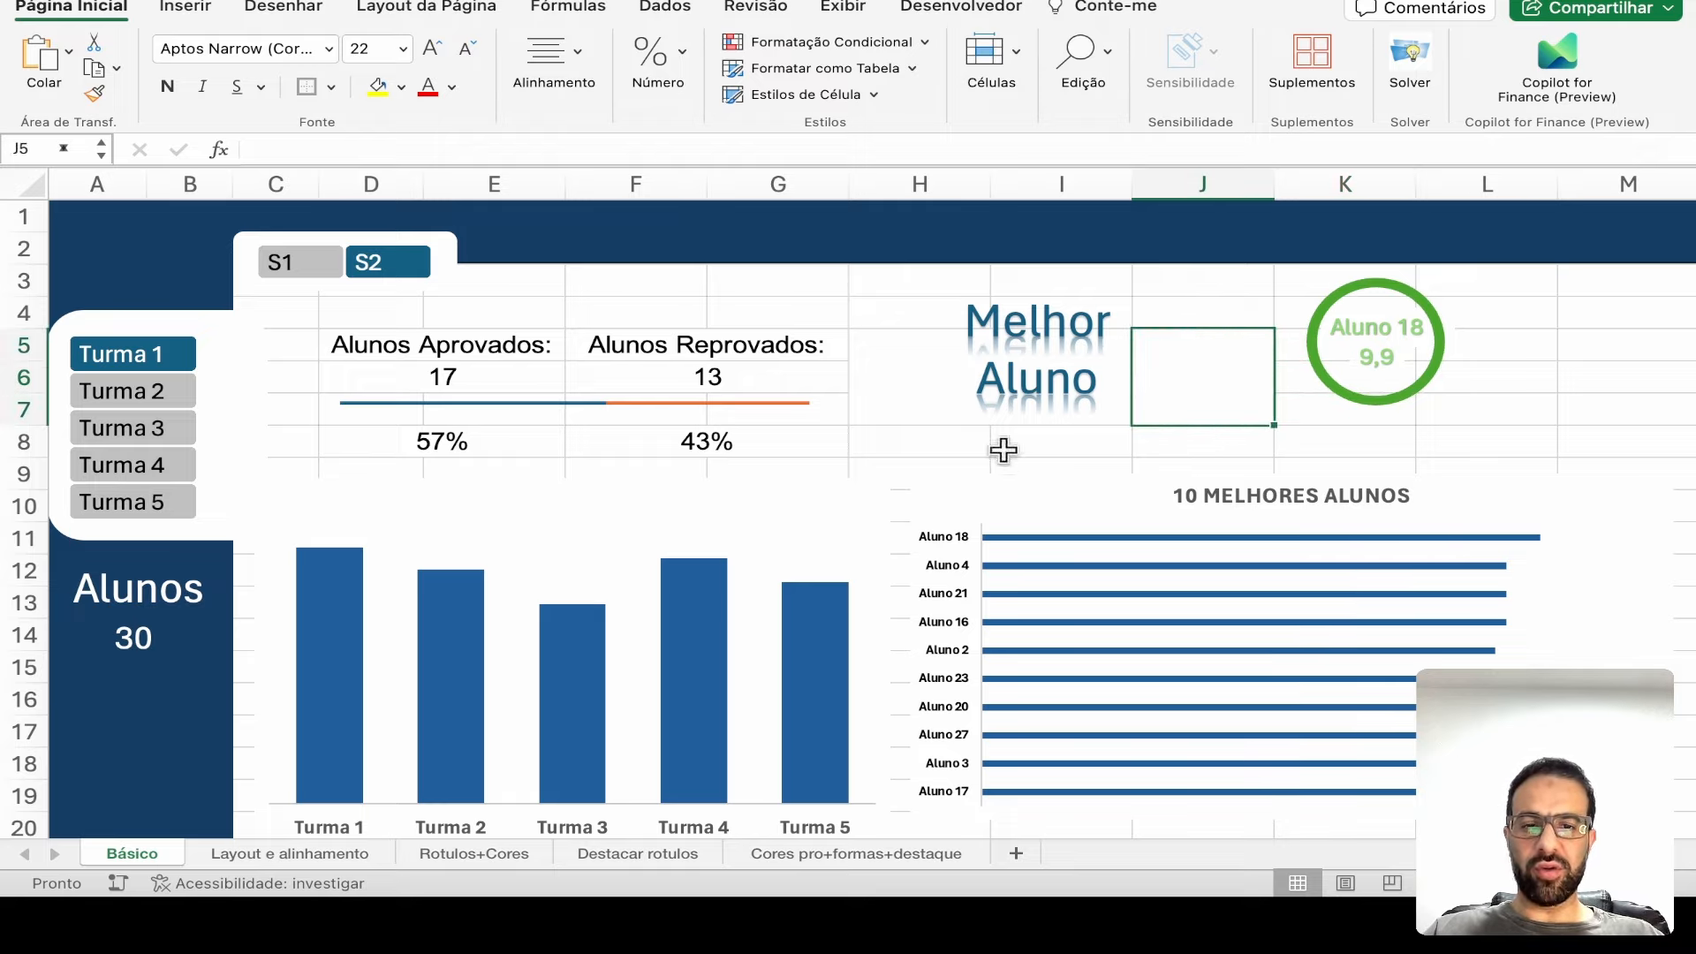
- Hide the worksheet gridlines on the Básico sheet
left_click(995, 482)
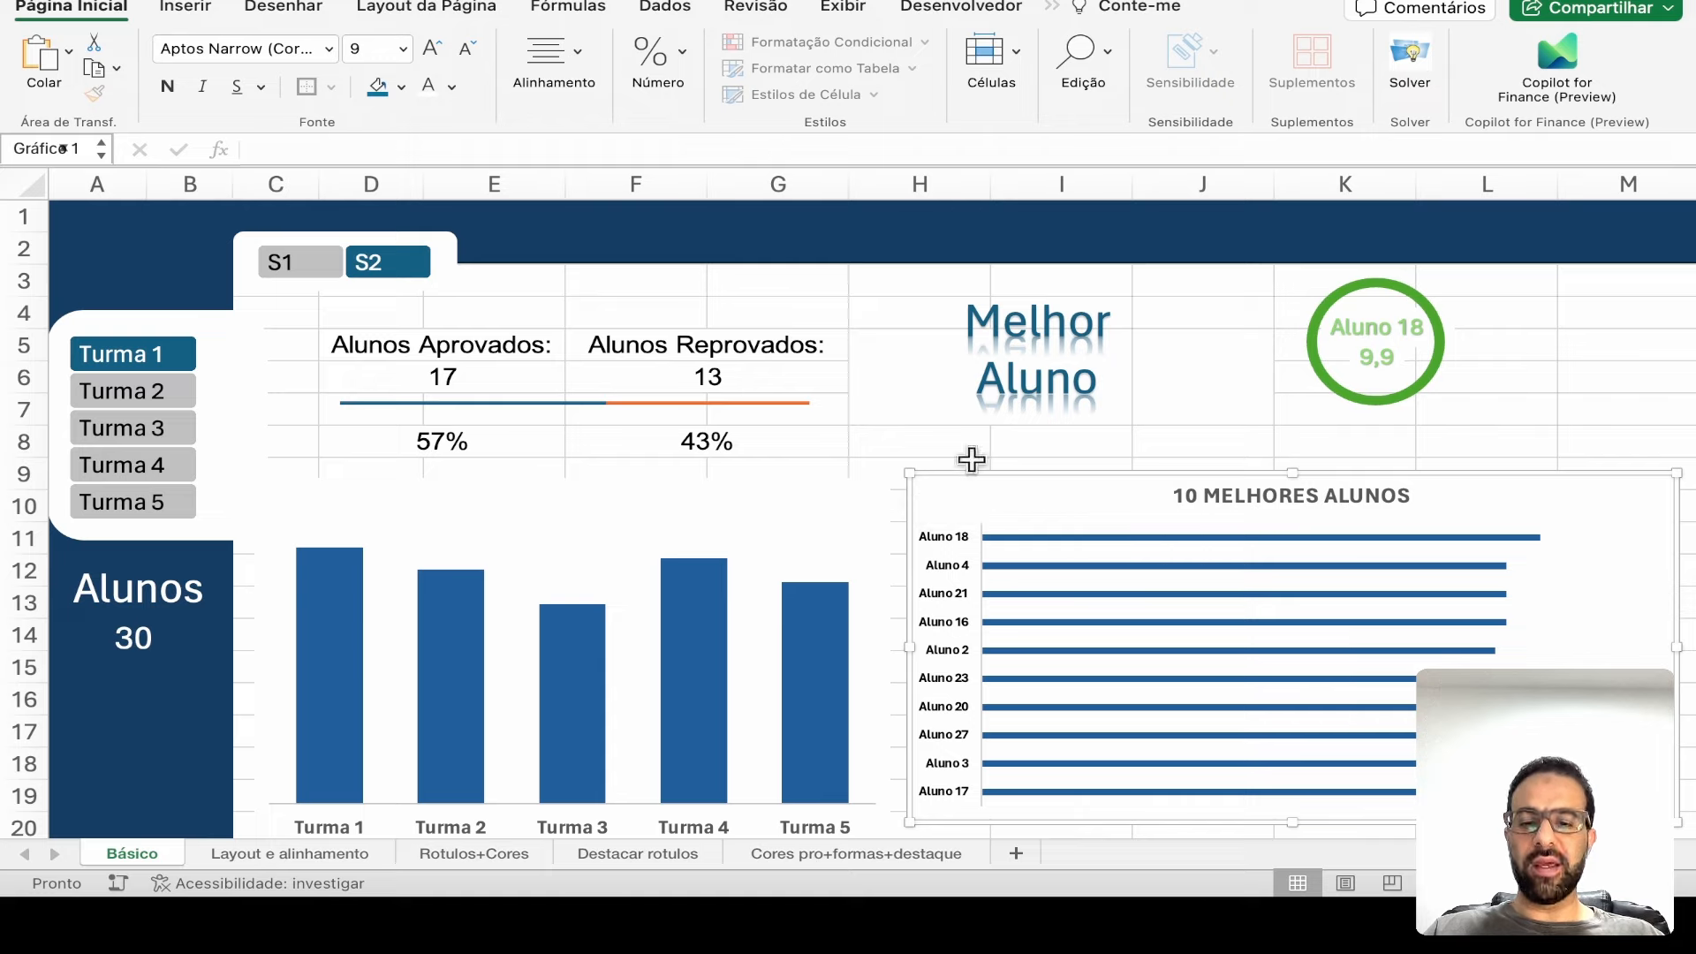
left_click(875, 316)
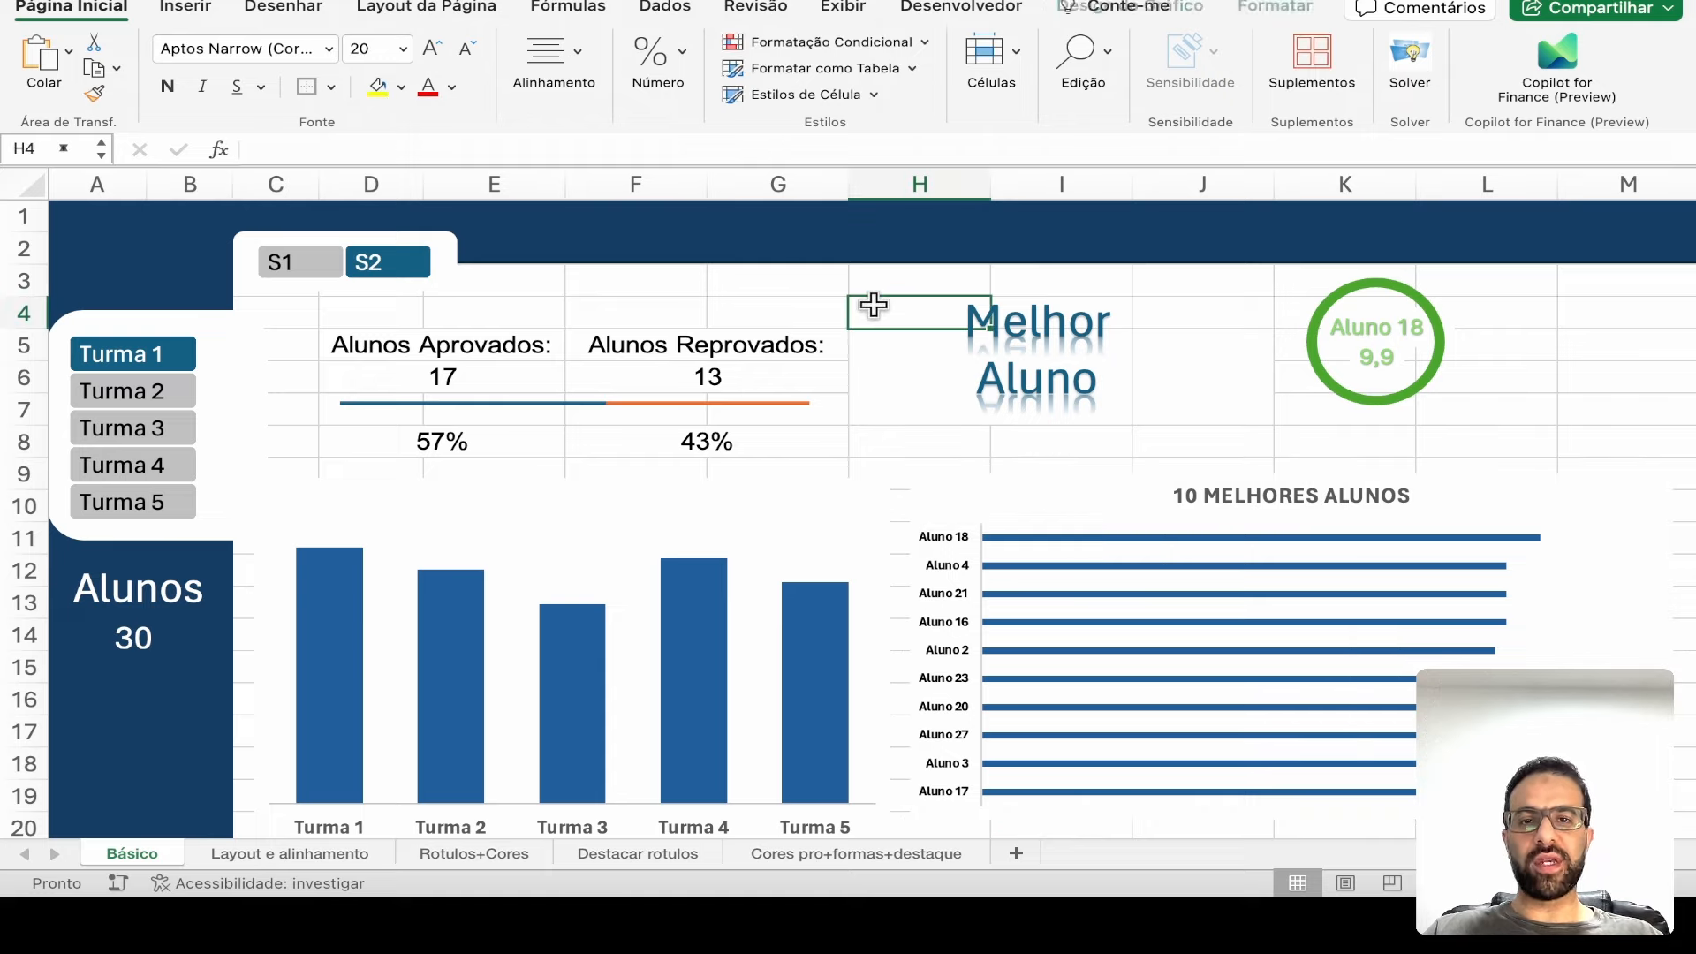
left_click(839, 8)
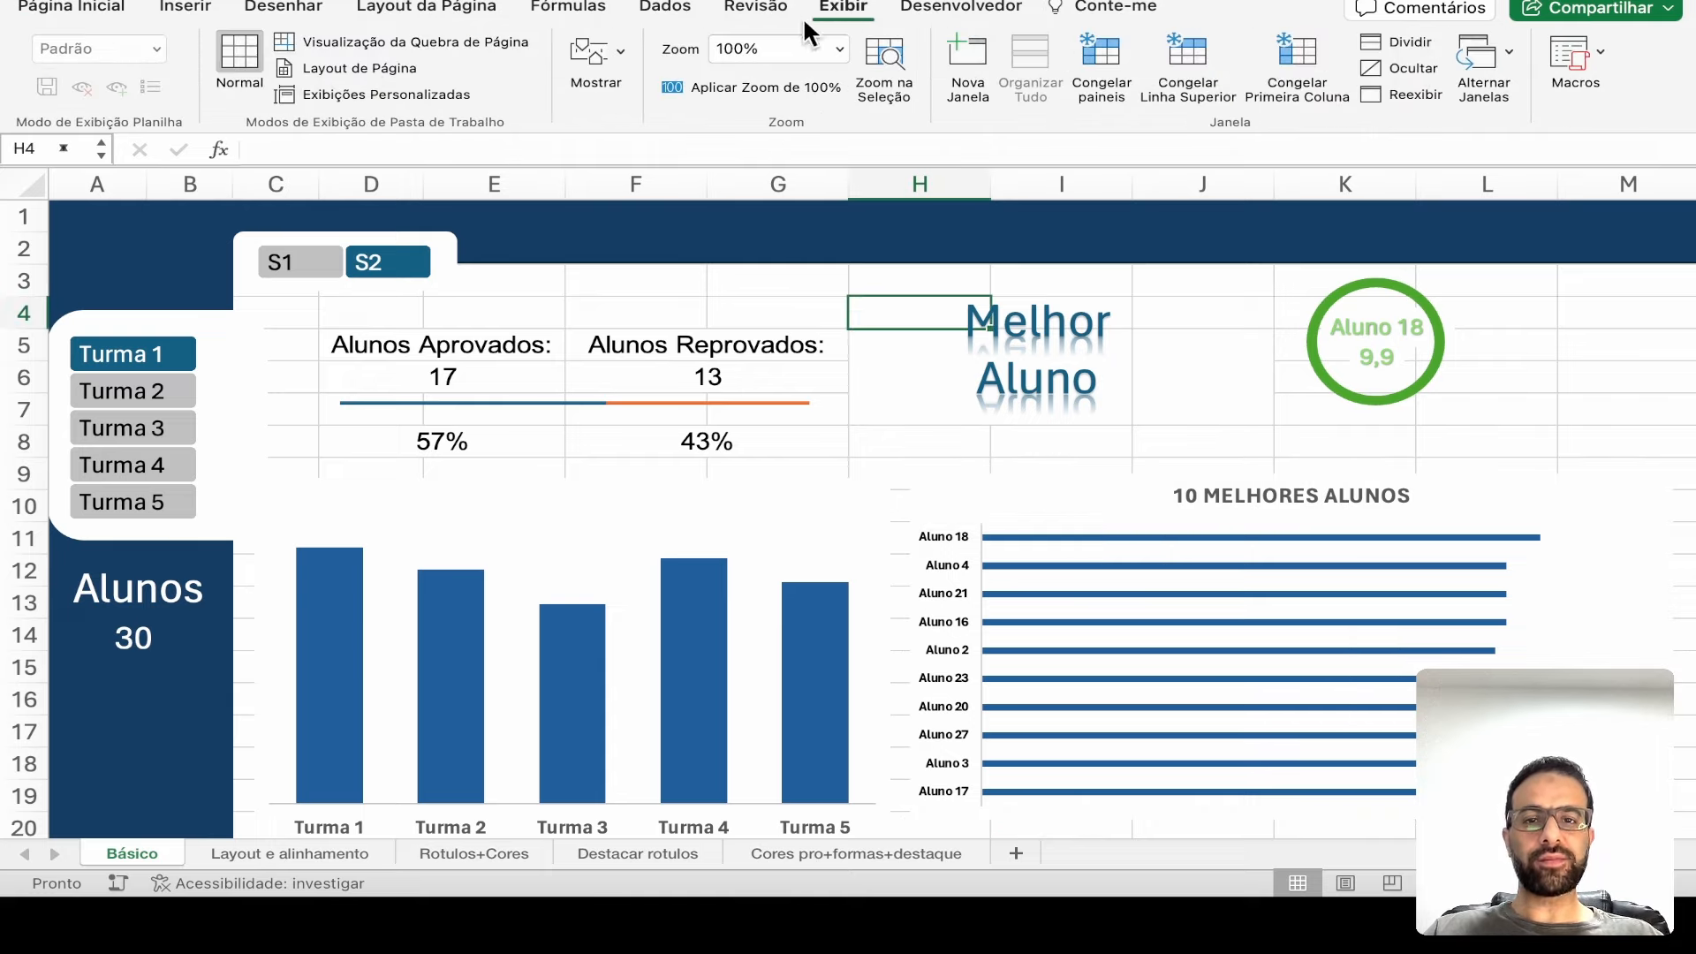
left_click(622, 48)
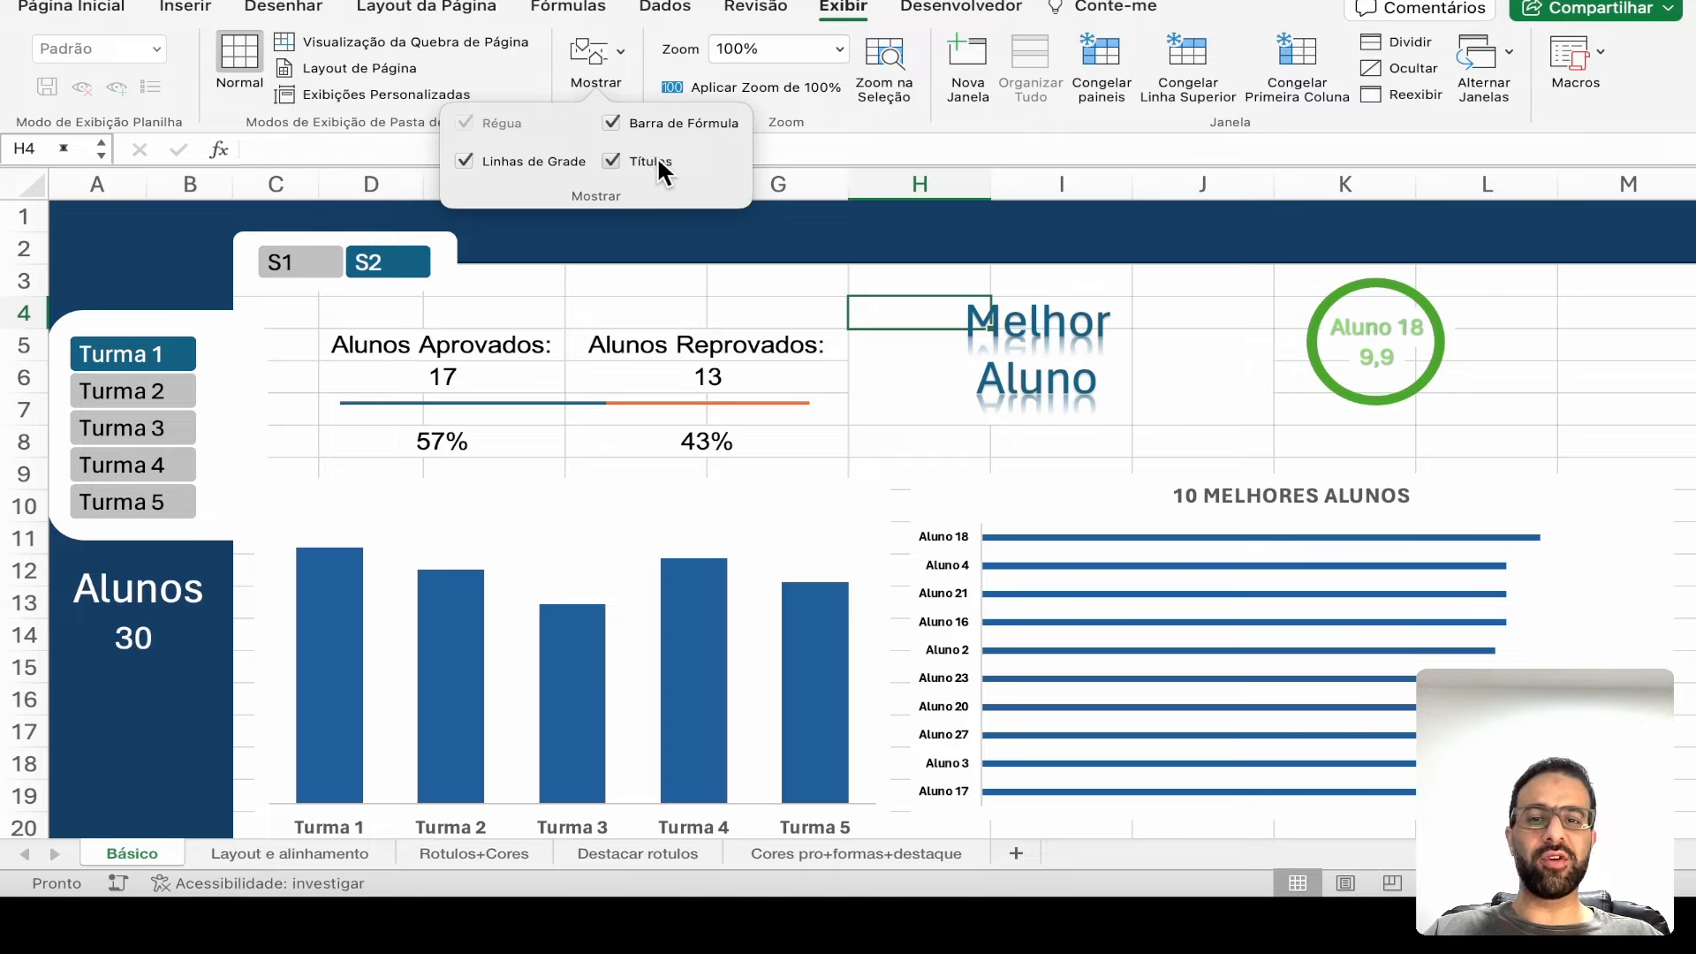
left_click(530, 161)
left_click(748, 277)
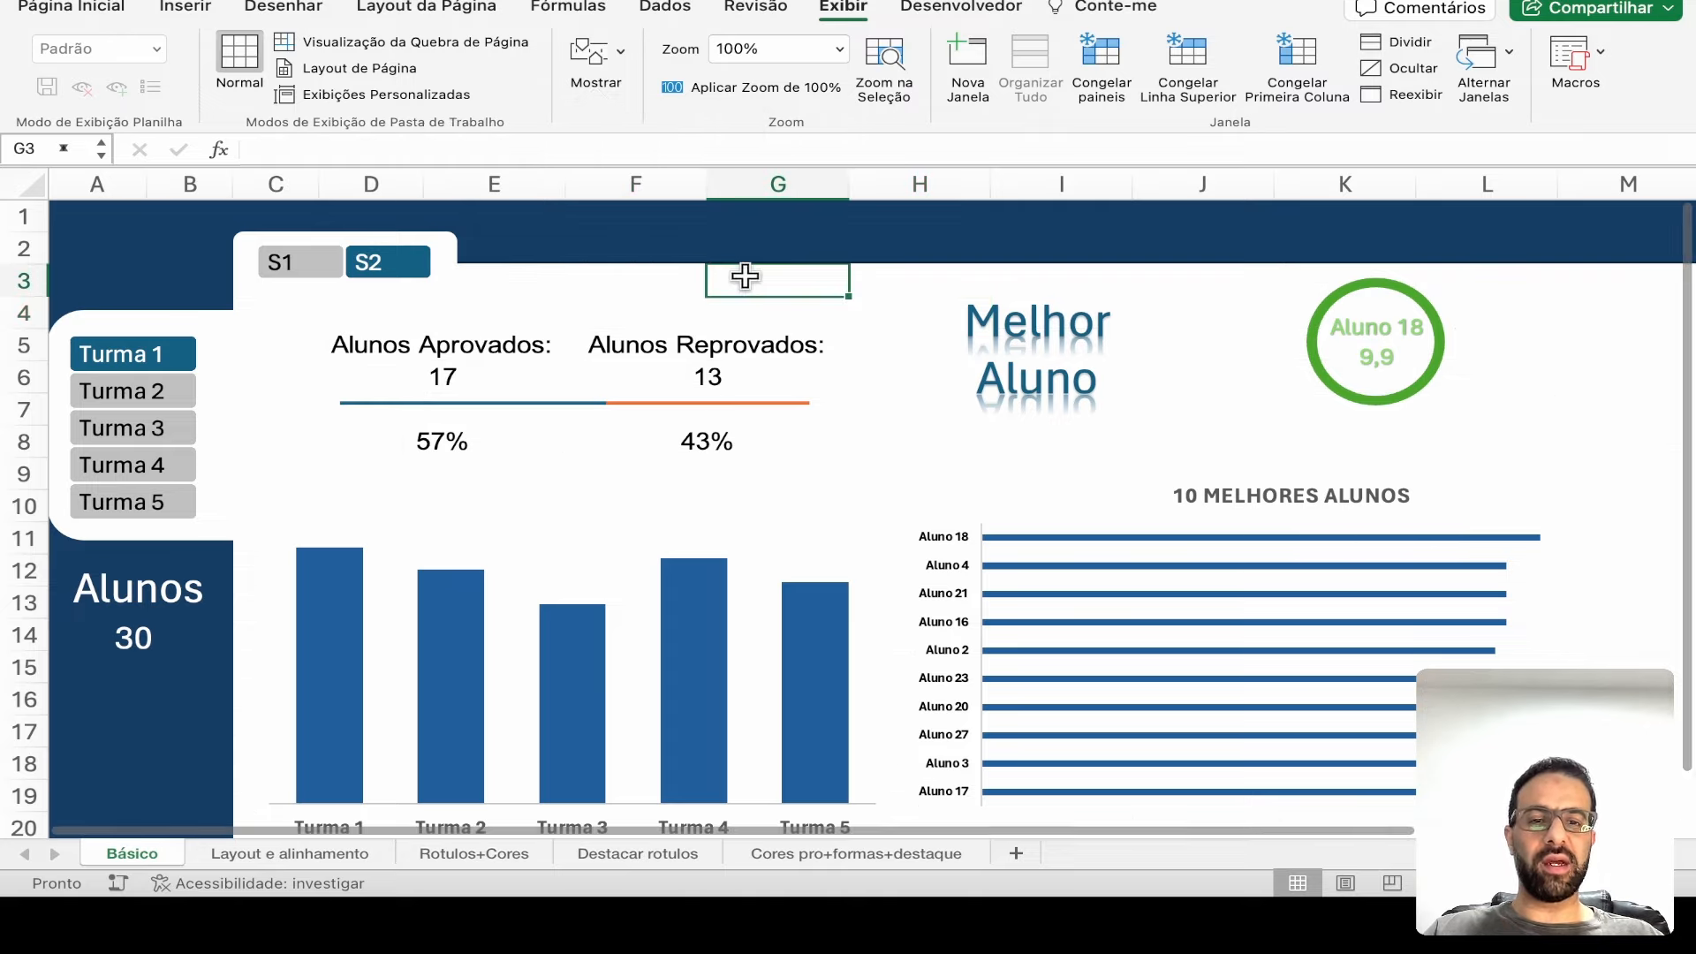
- Toggle the gridlines of the Básico sheet on and off to compare the dashboard, leaving them shown
left_click(622, 51)
left_click(534, 161)
left_click(534, 161)
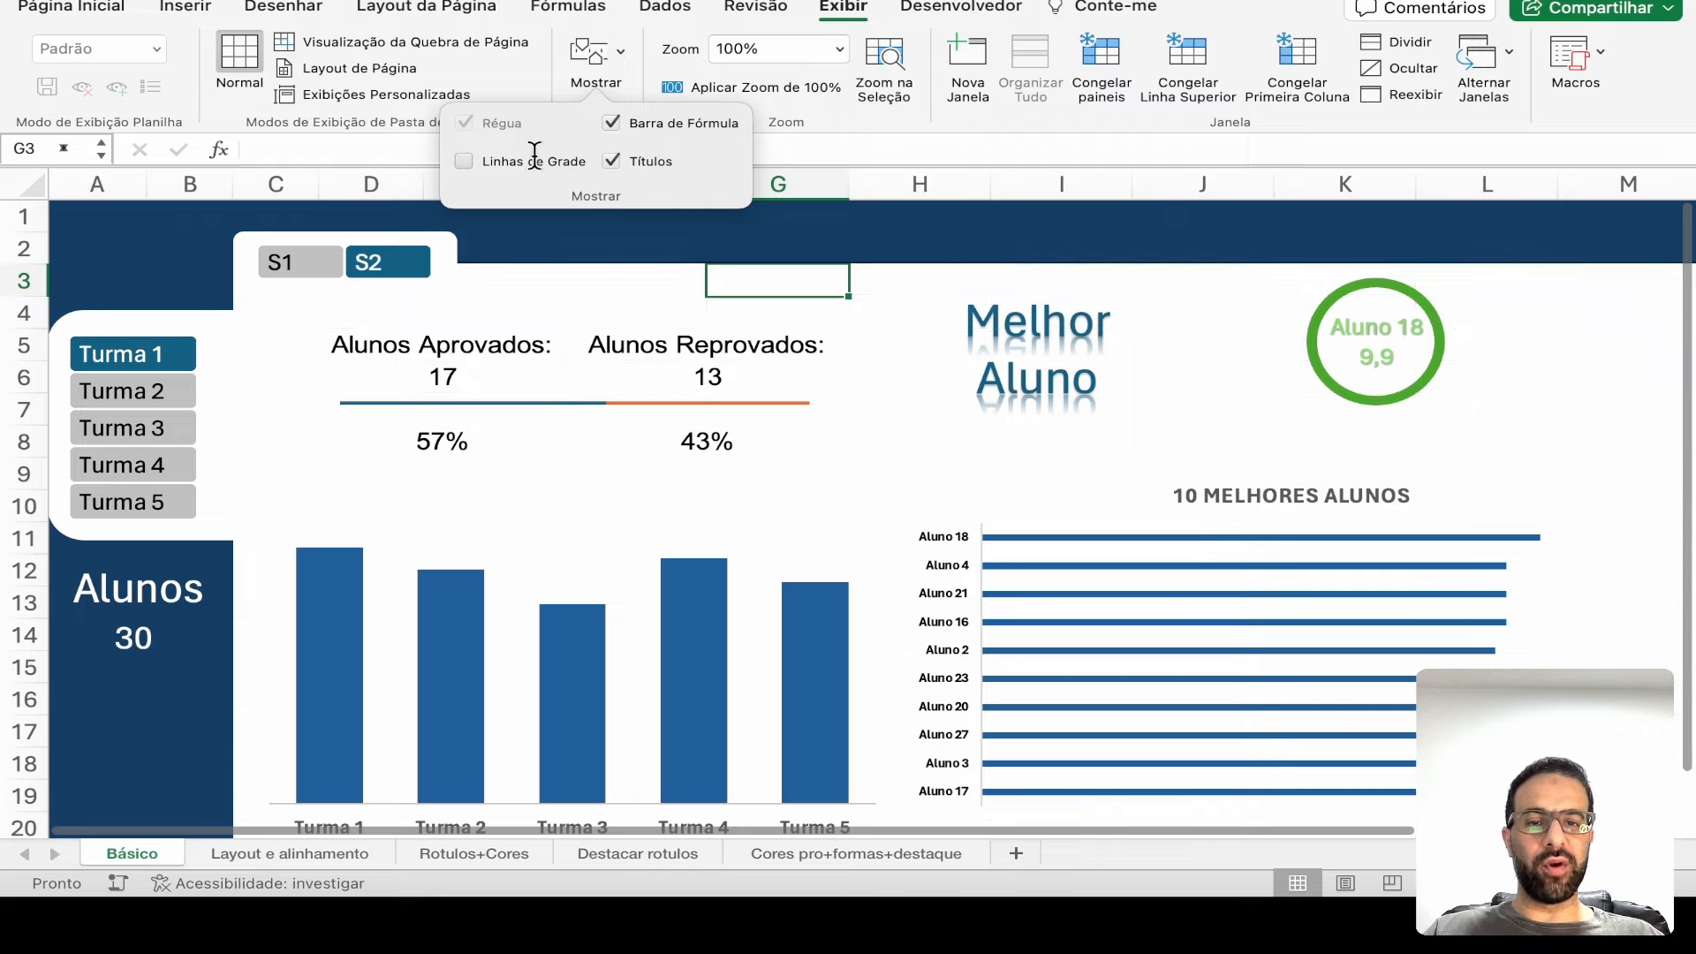
left_click(533, 161)
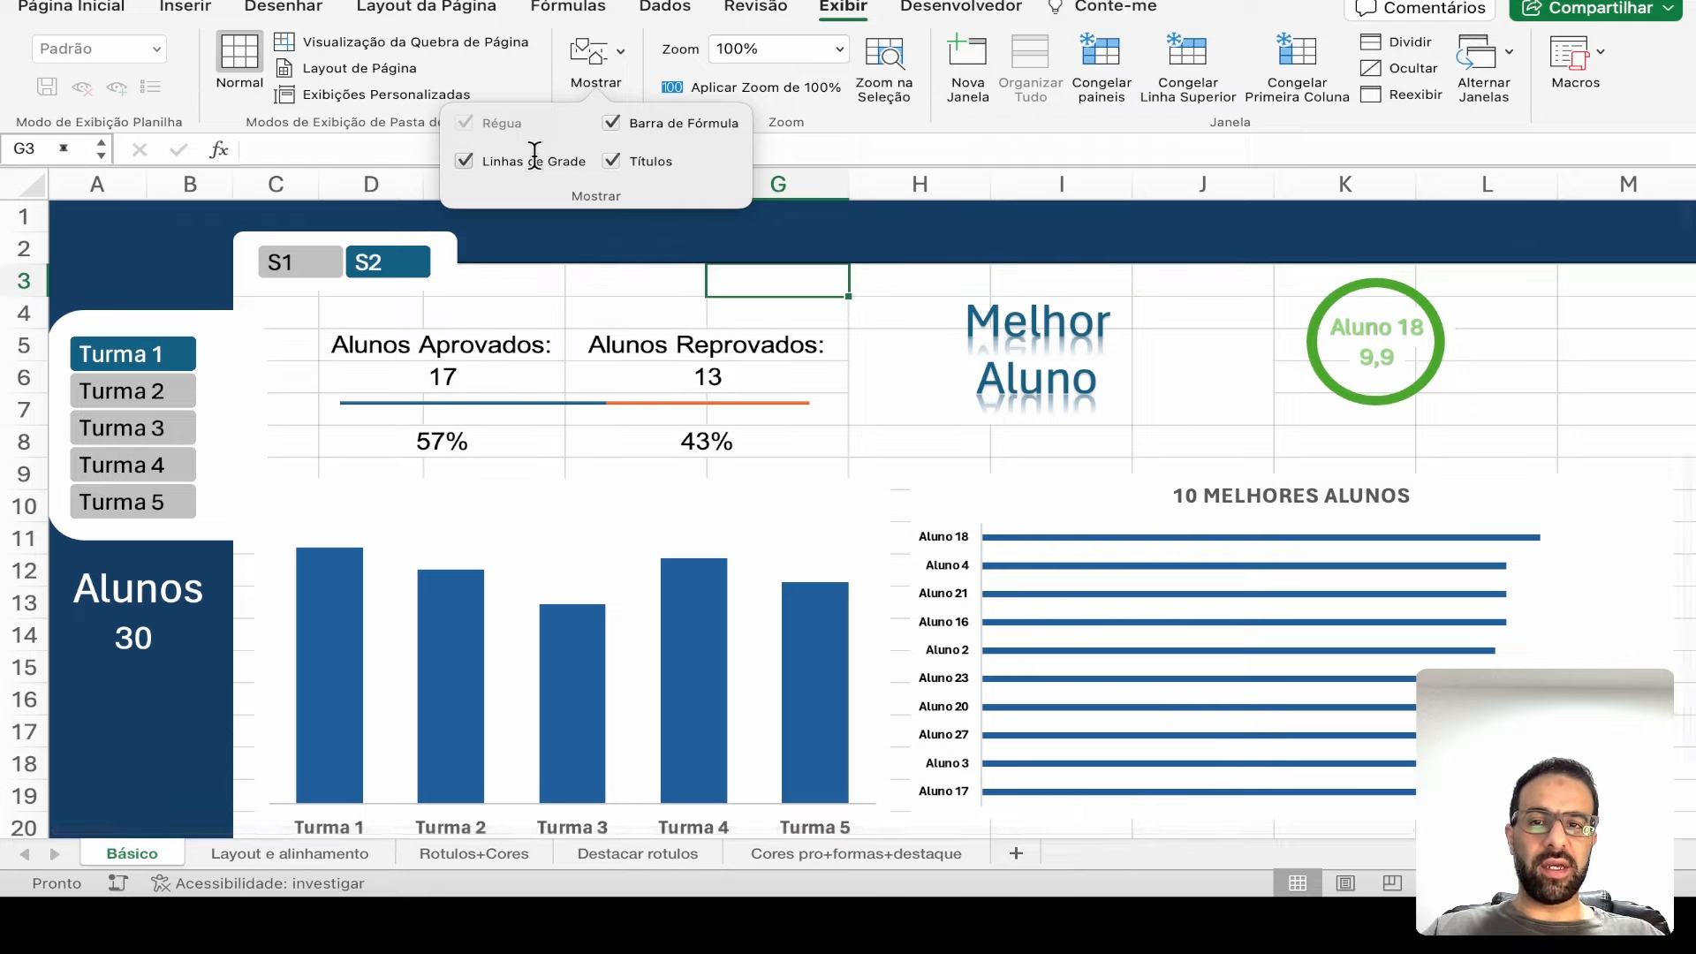
left_click(533, 161)
left_click(534, 161)
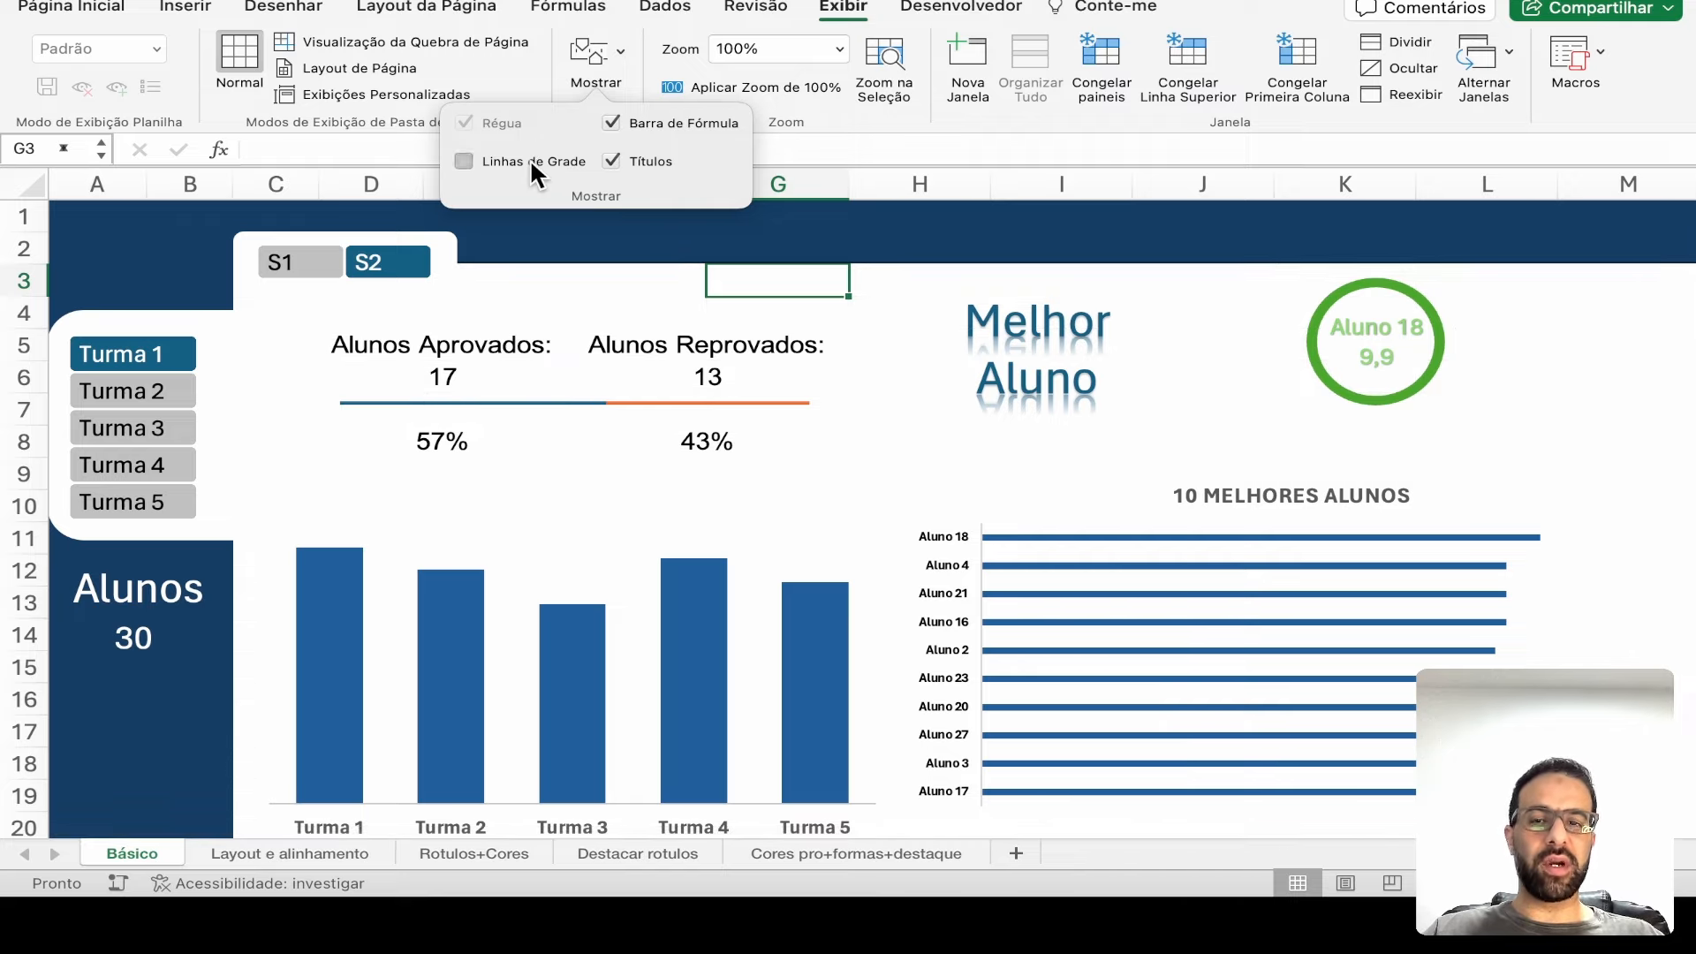
left_click(546, 271)
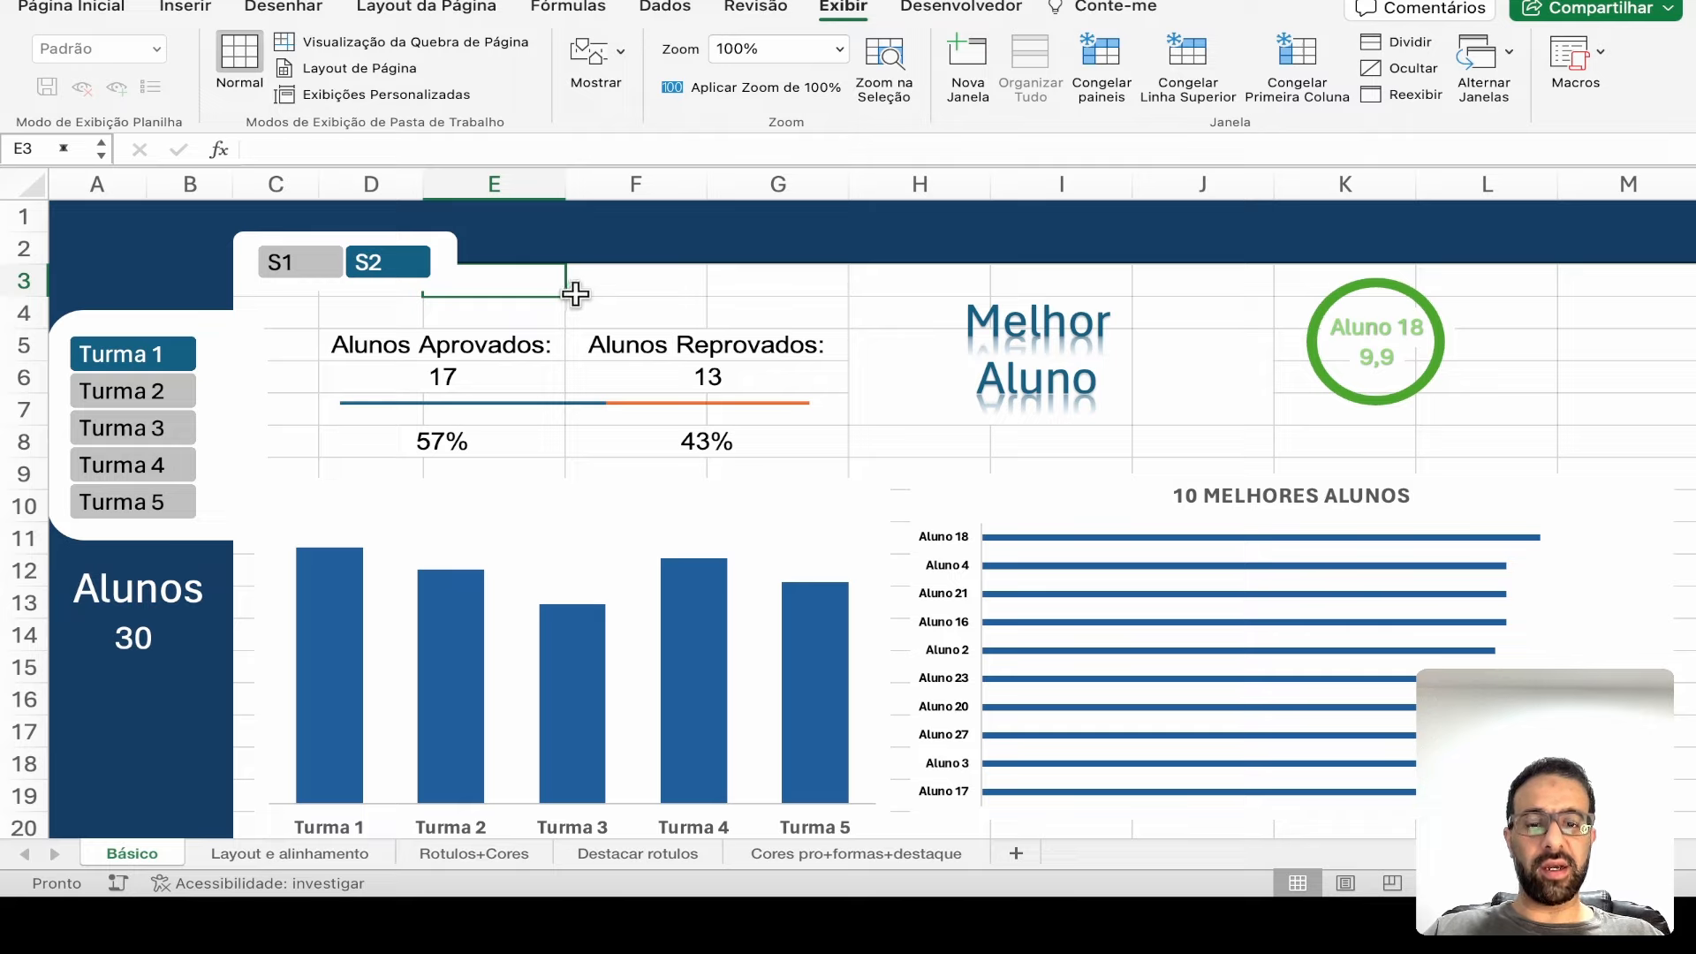
- Examine the alignment of the two charts, the header band and the semester and class filter areas on the Básico sheet
left_click(977, 504)
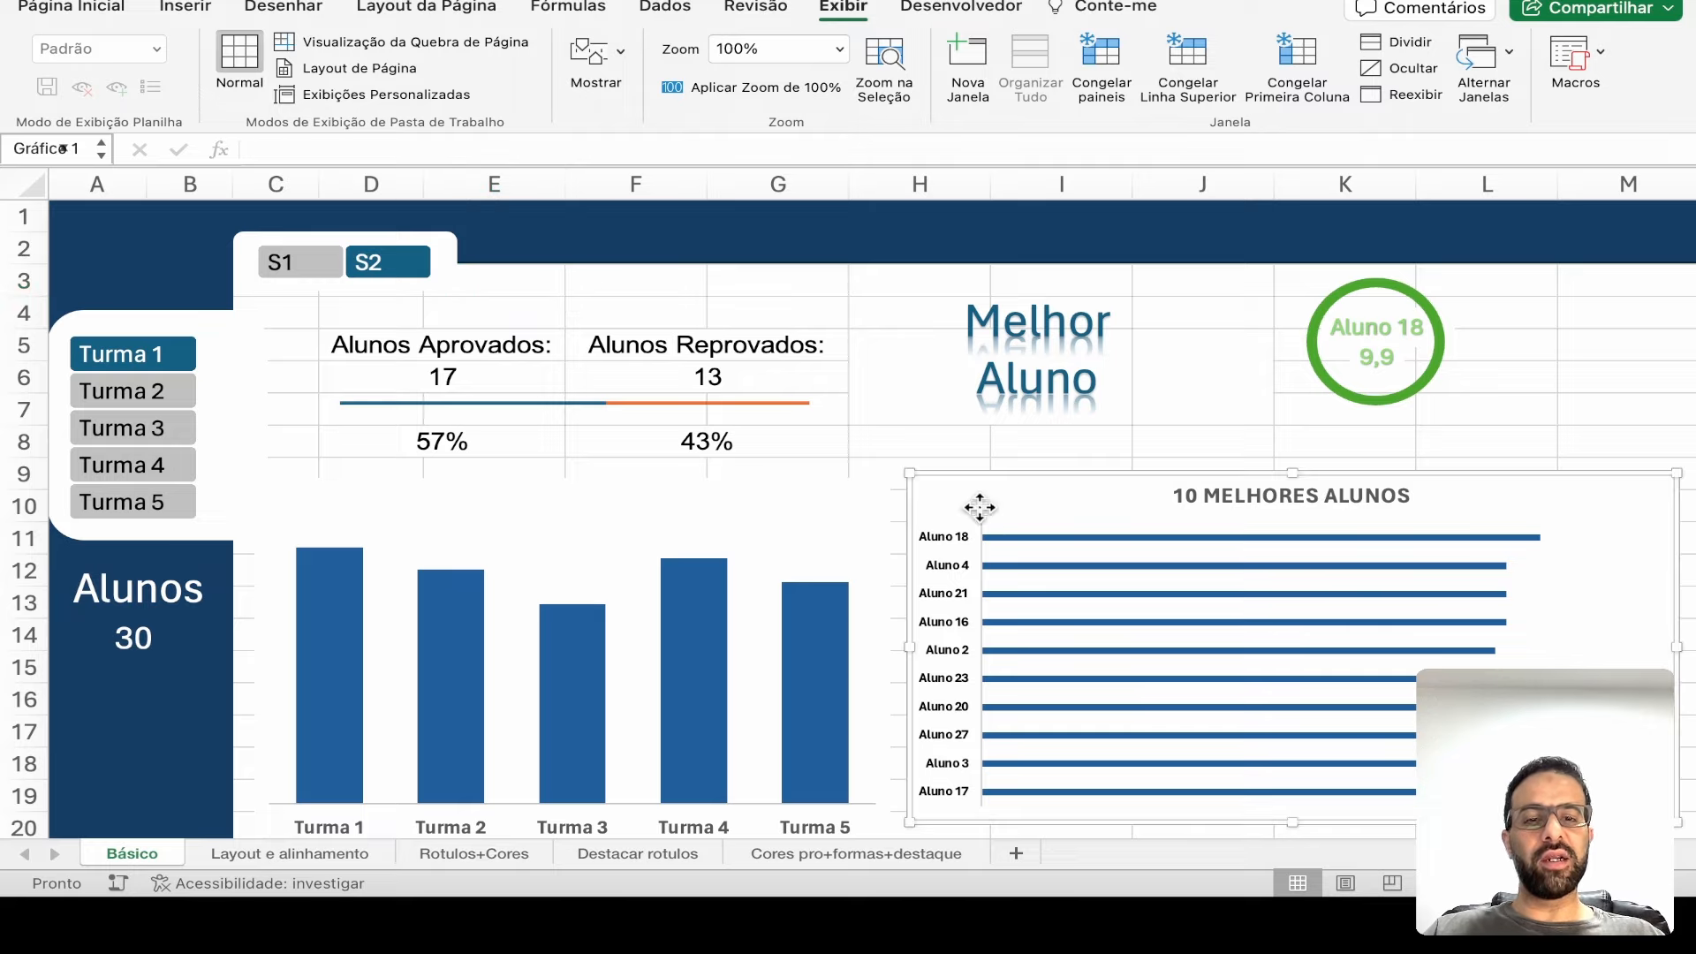
left_click(780, 493)
left_click(977, 462)
left_click(958, 480)
left_click(841, 473)
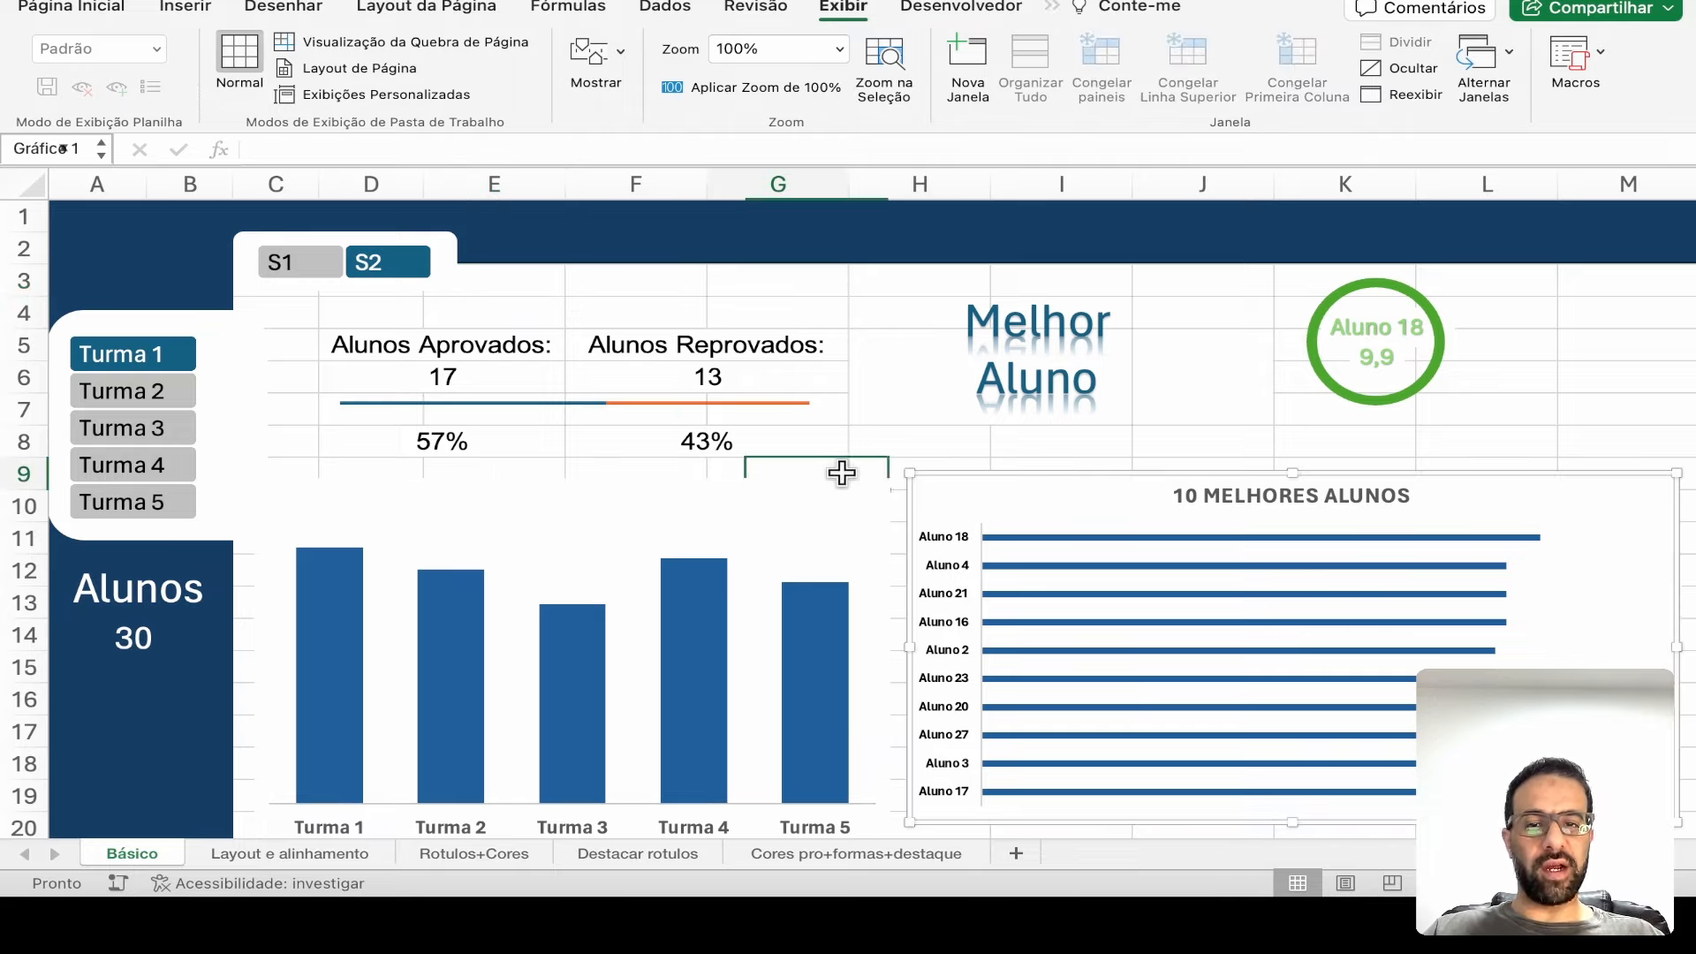
left_click(765, 242)
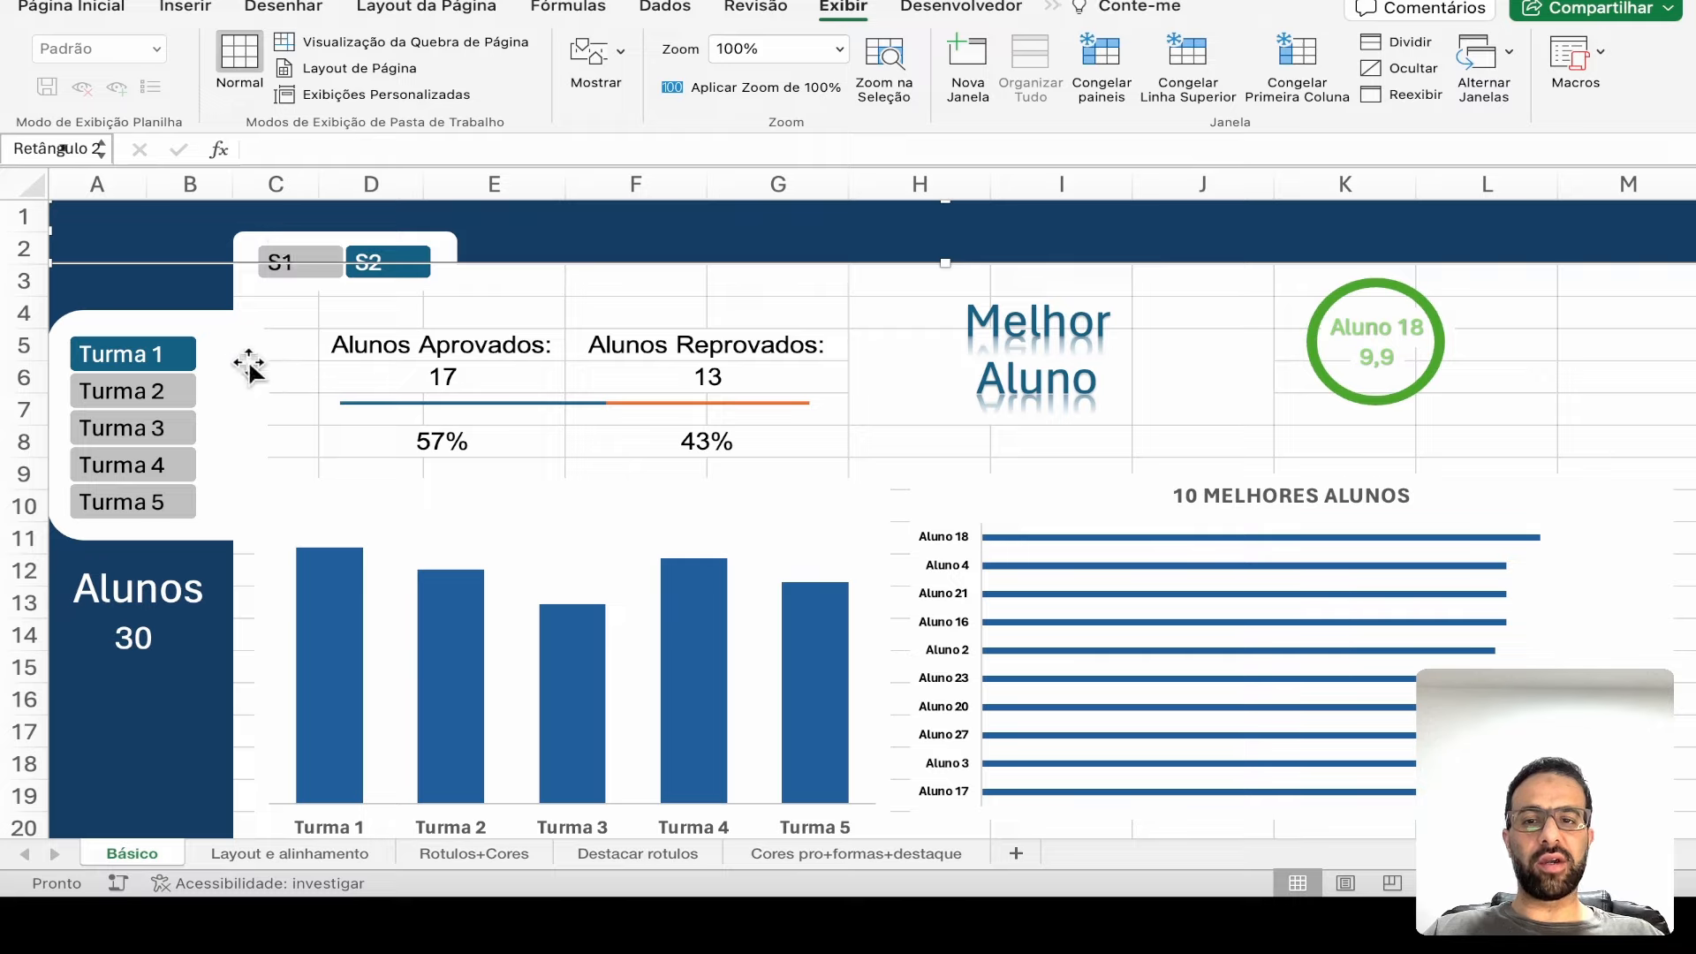
left_click(284, 284)
left_click(284, 276)
left_click(276, 318)
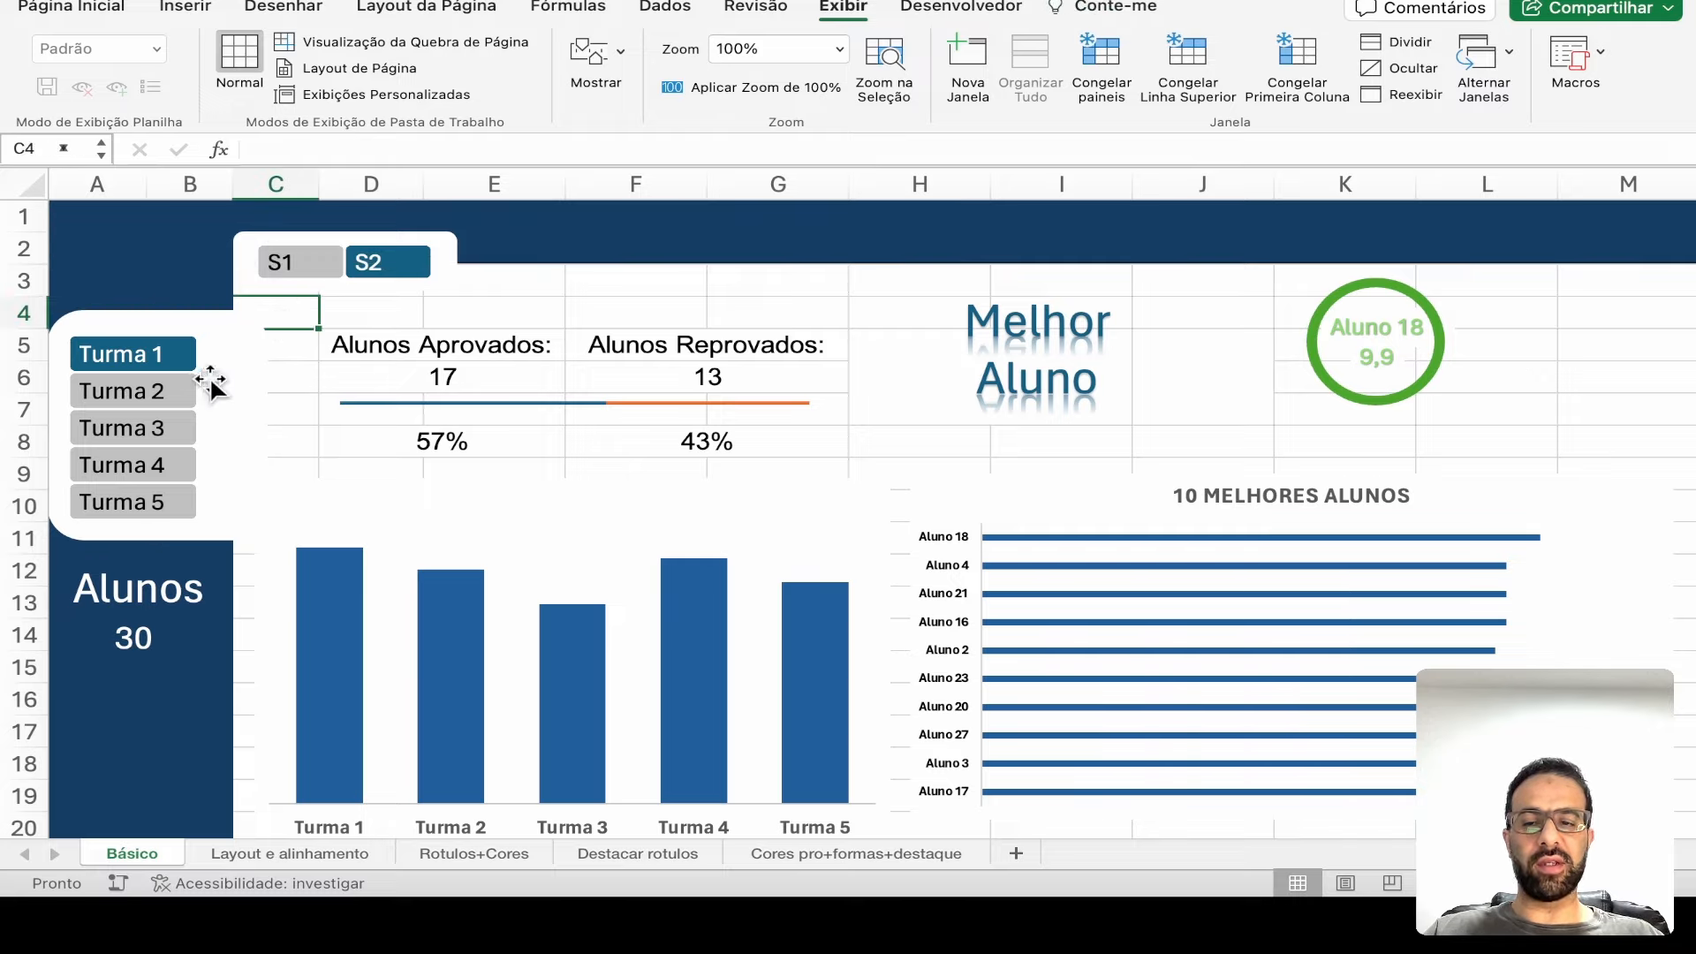
- Compare the Básico and Layout e alinhamento sheets by switching between them, finishing on Layout e alinhamento
left_click(260, 843)
left_click(139, 849)
left_click(204, 849)
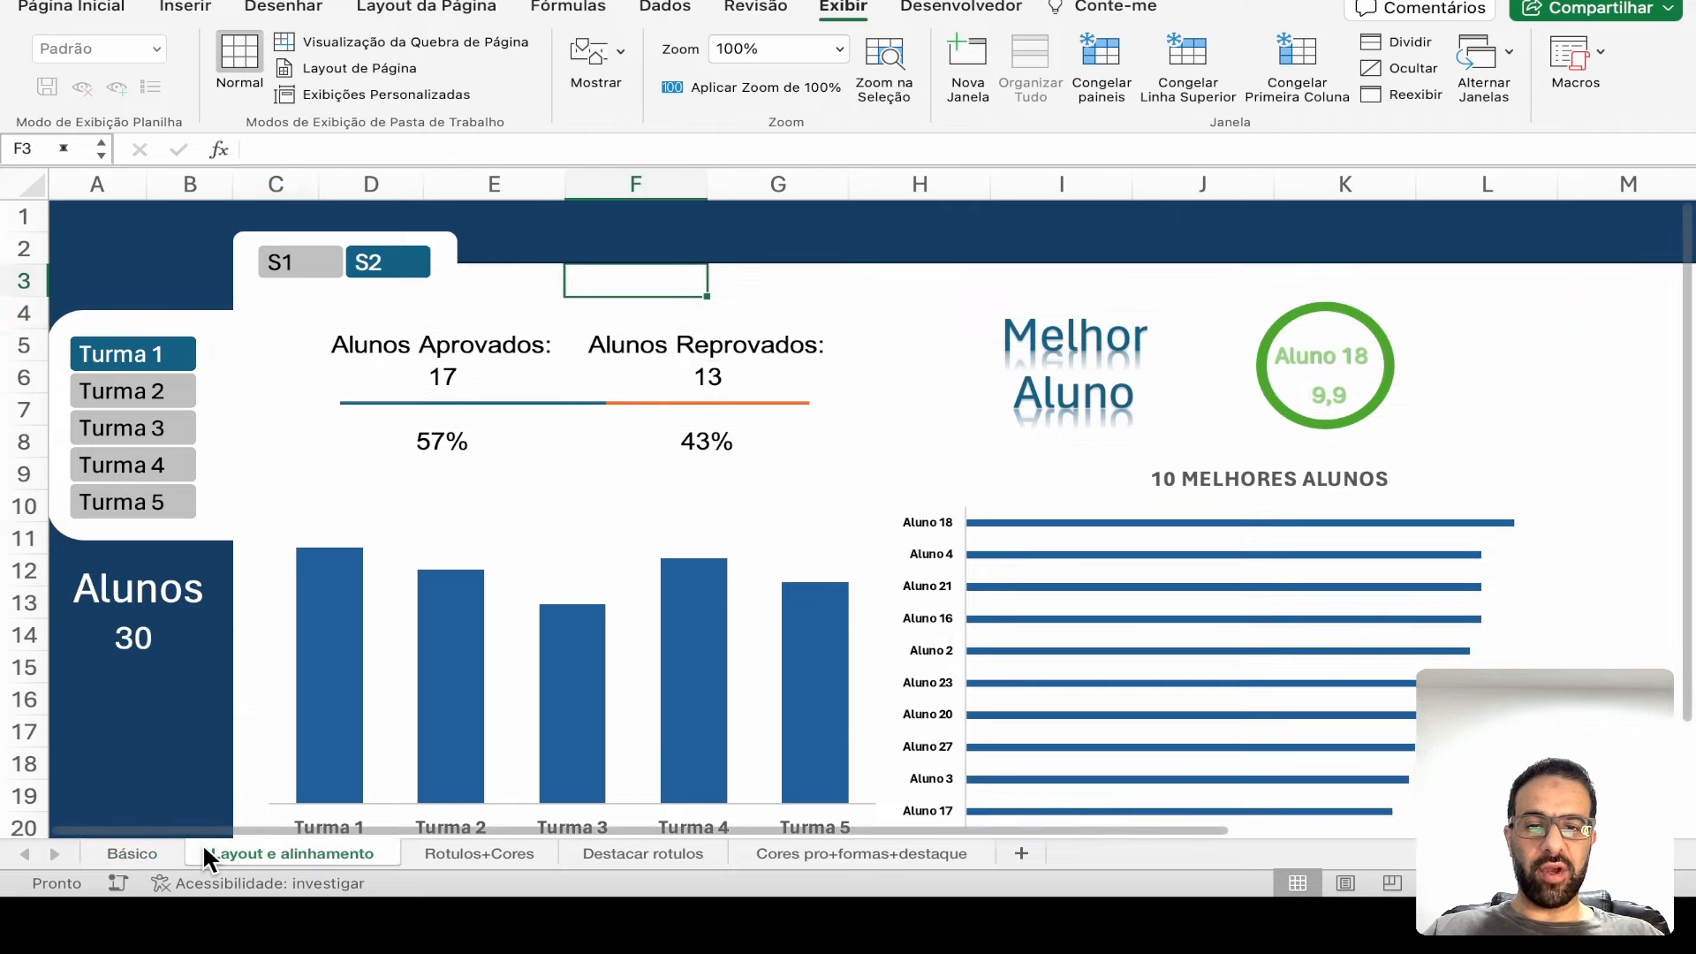
left_click(173, 846)
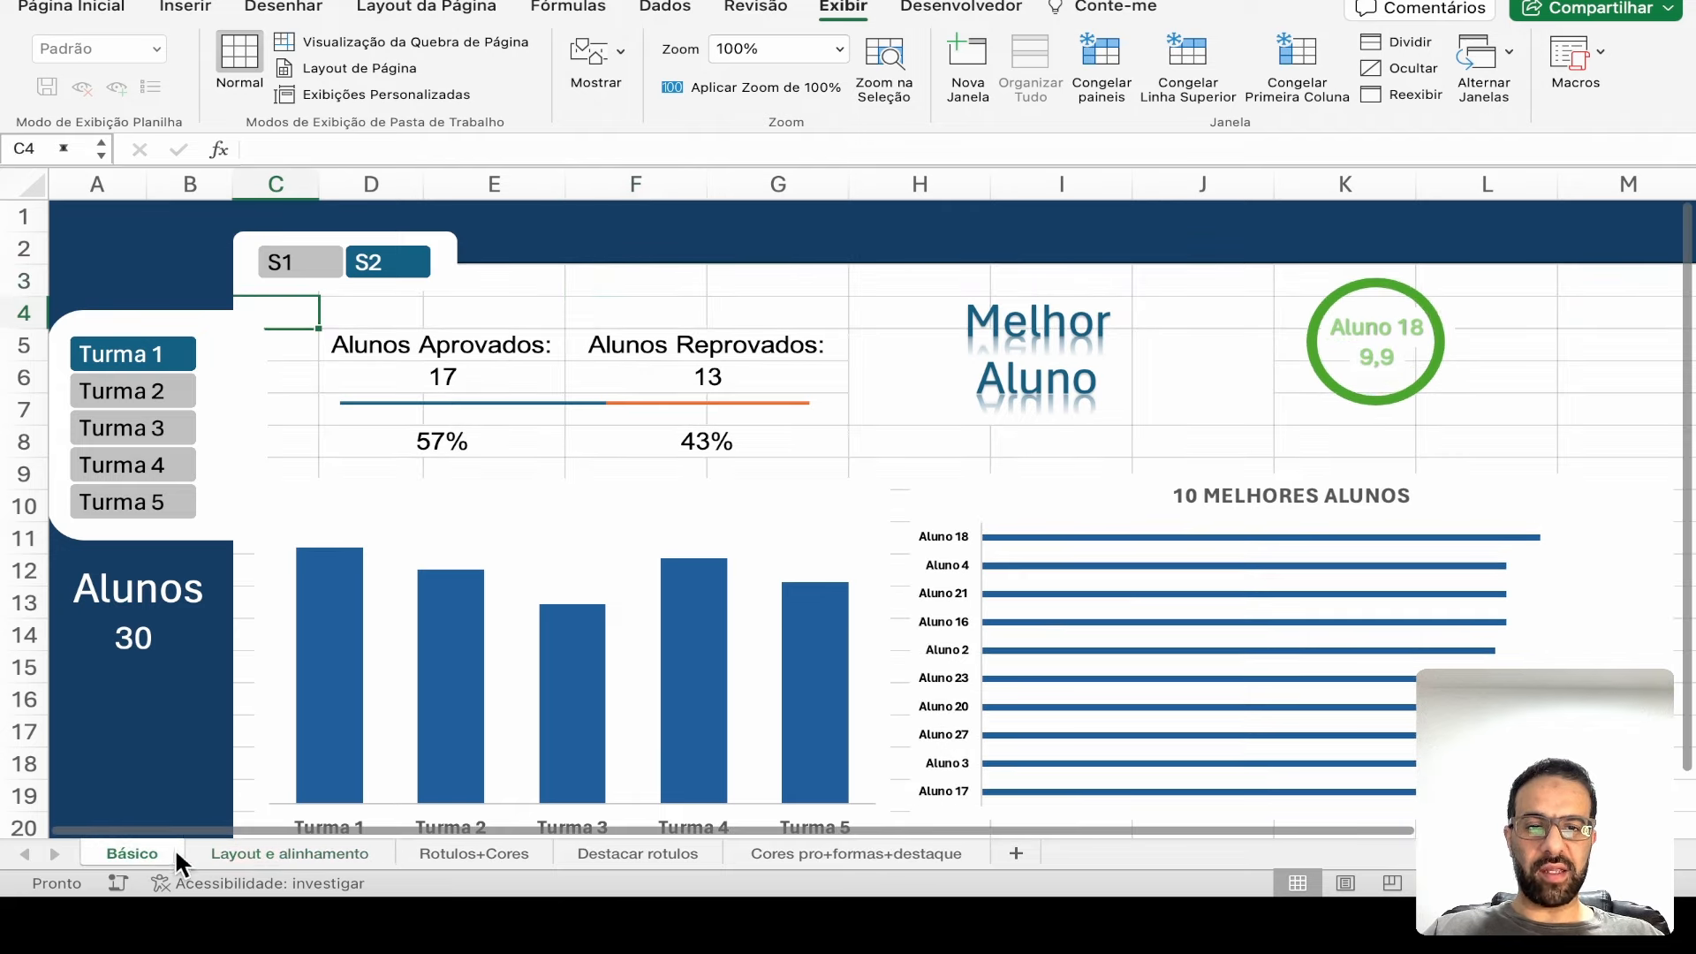
left_click(241, 846)
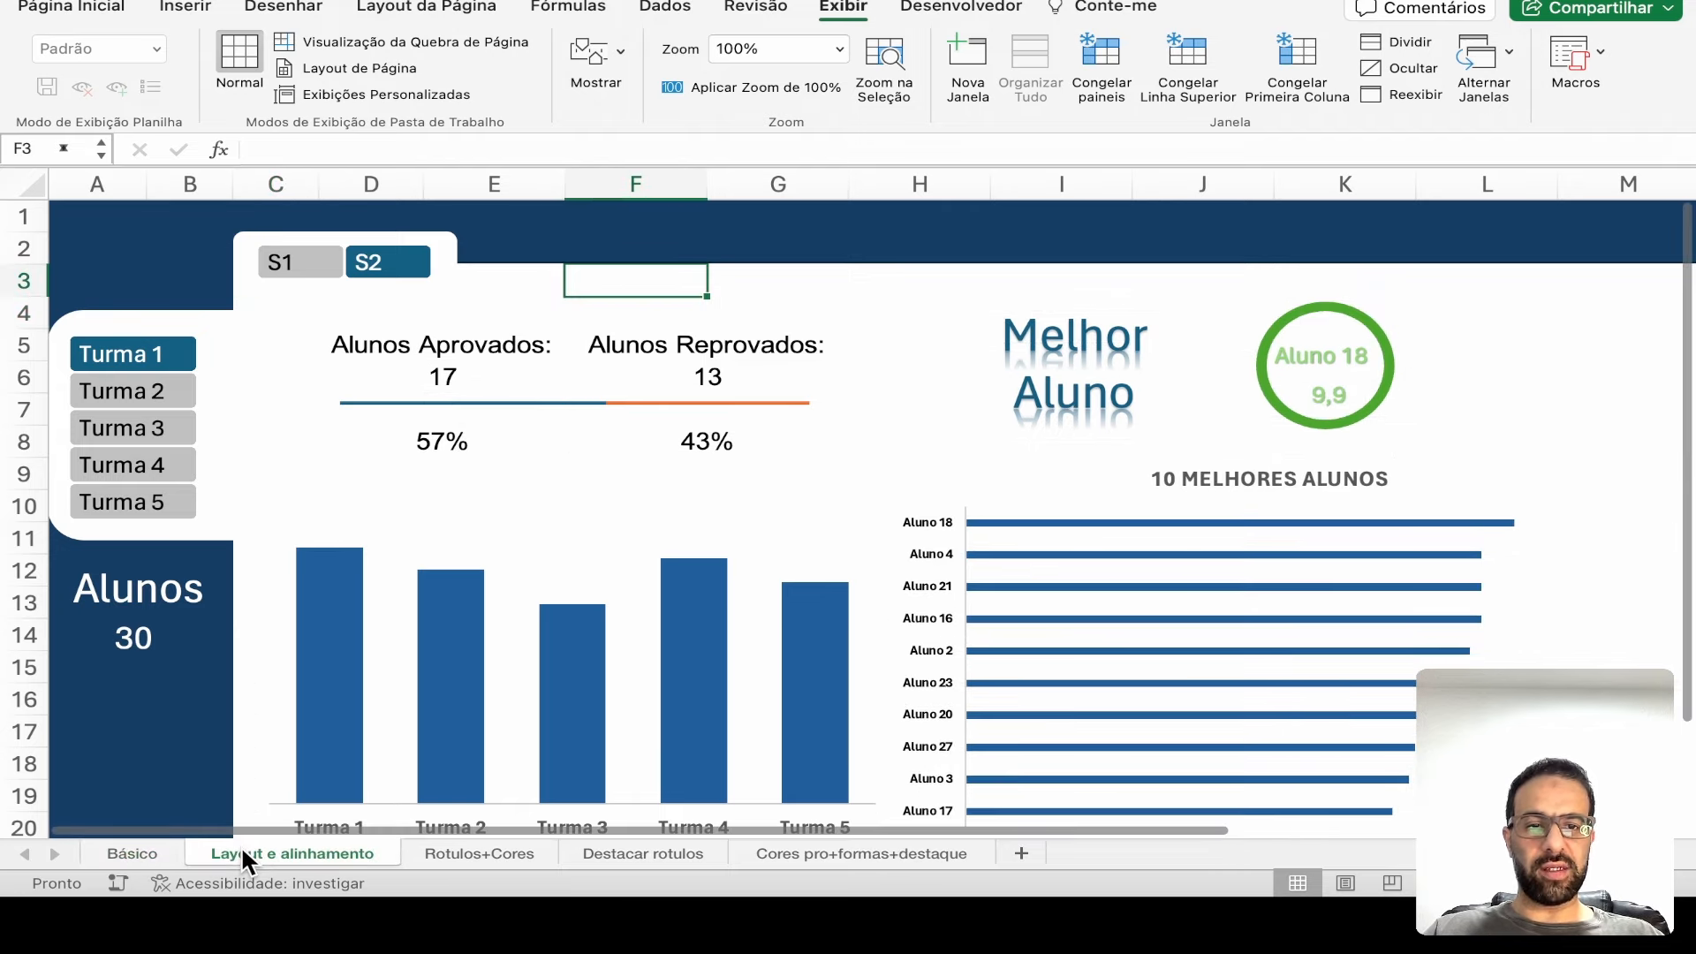
left_click(162, 844)
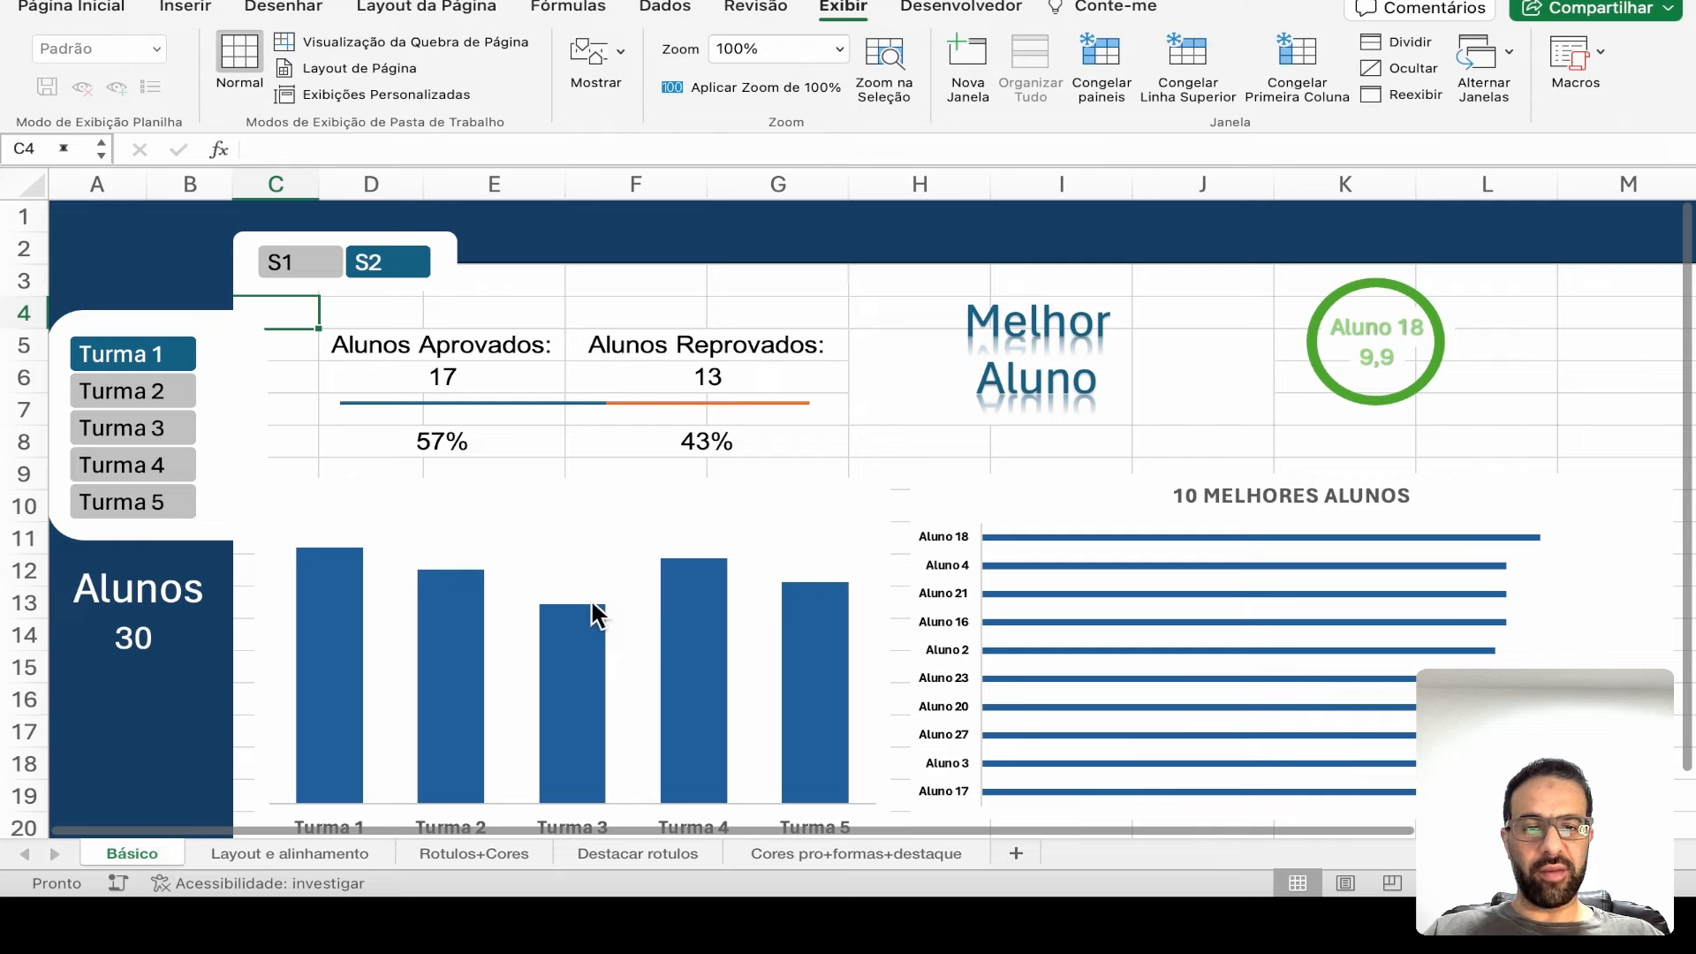
left_click(226, 846)
left_click(134, 850)
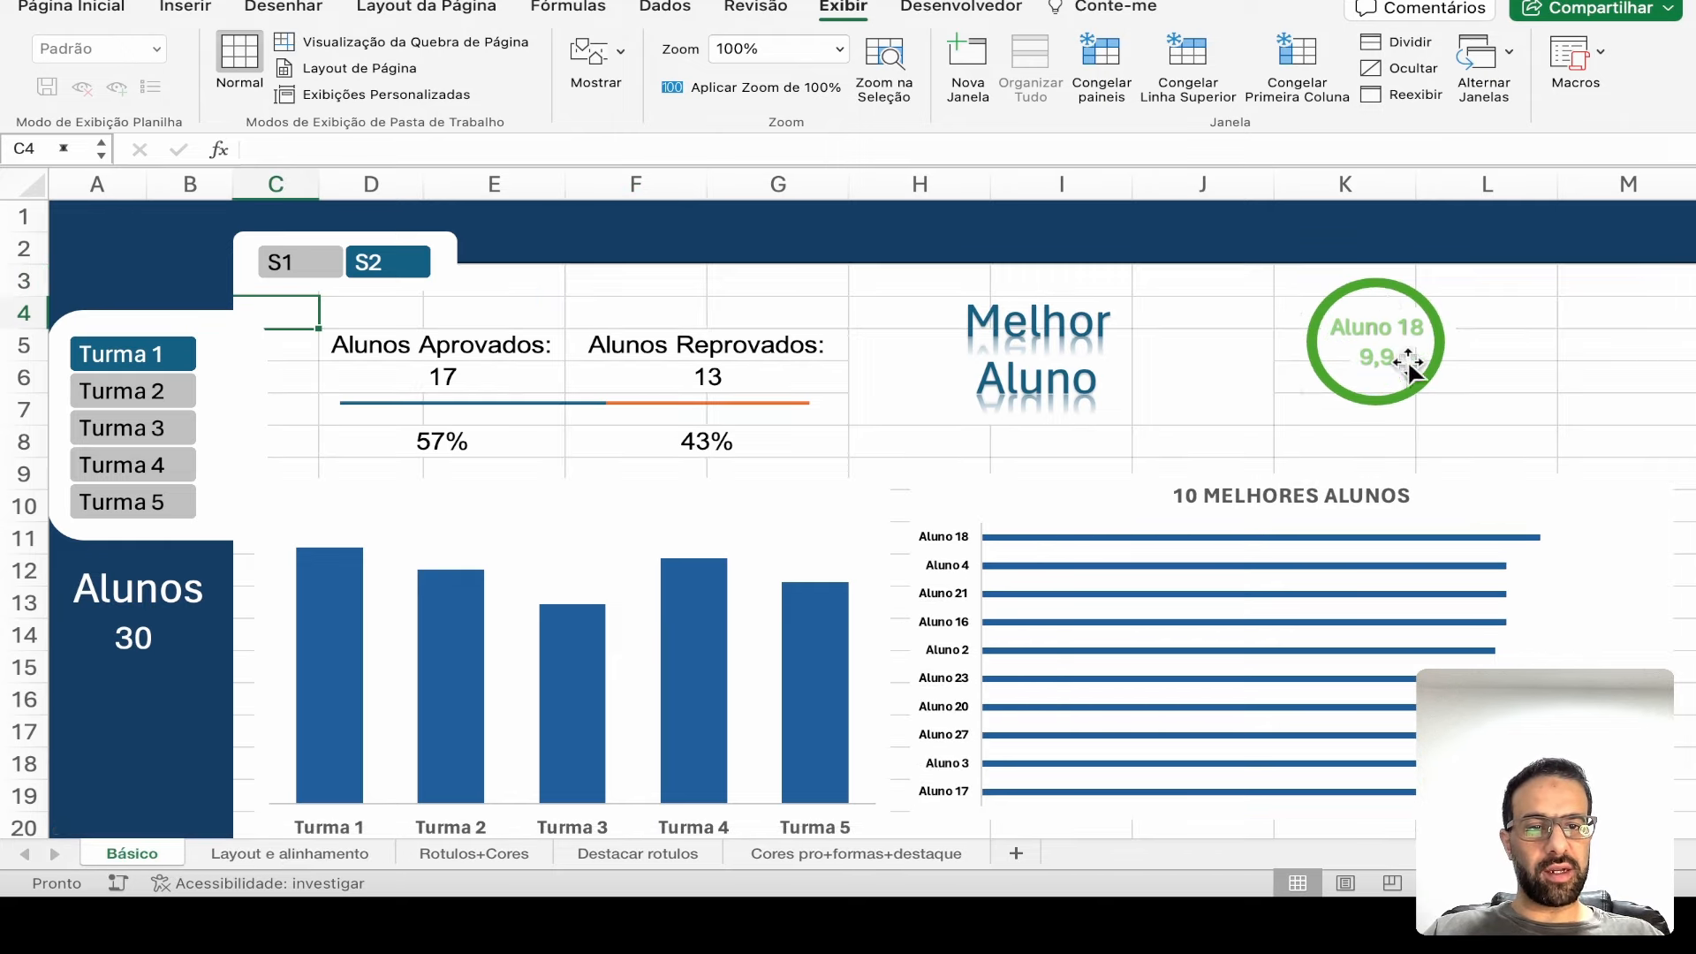
left_click(290, 855)
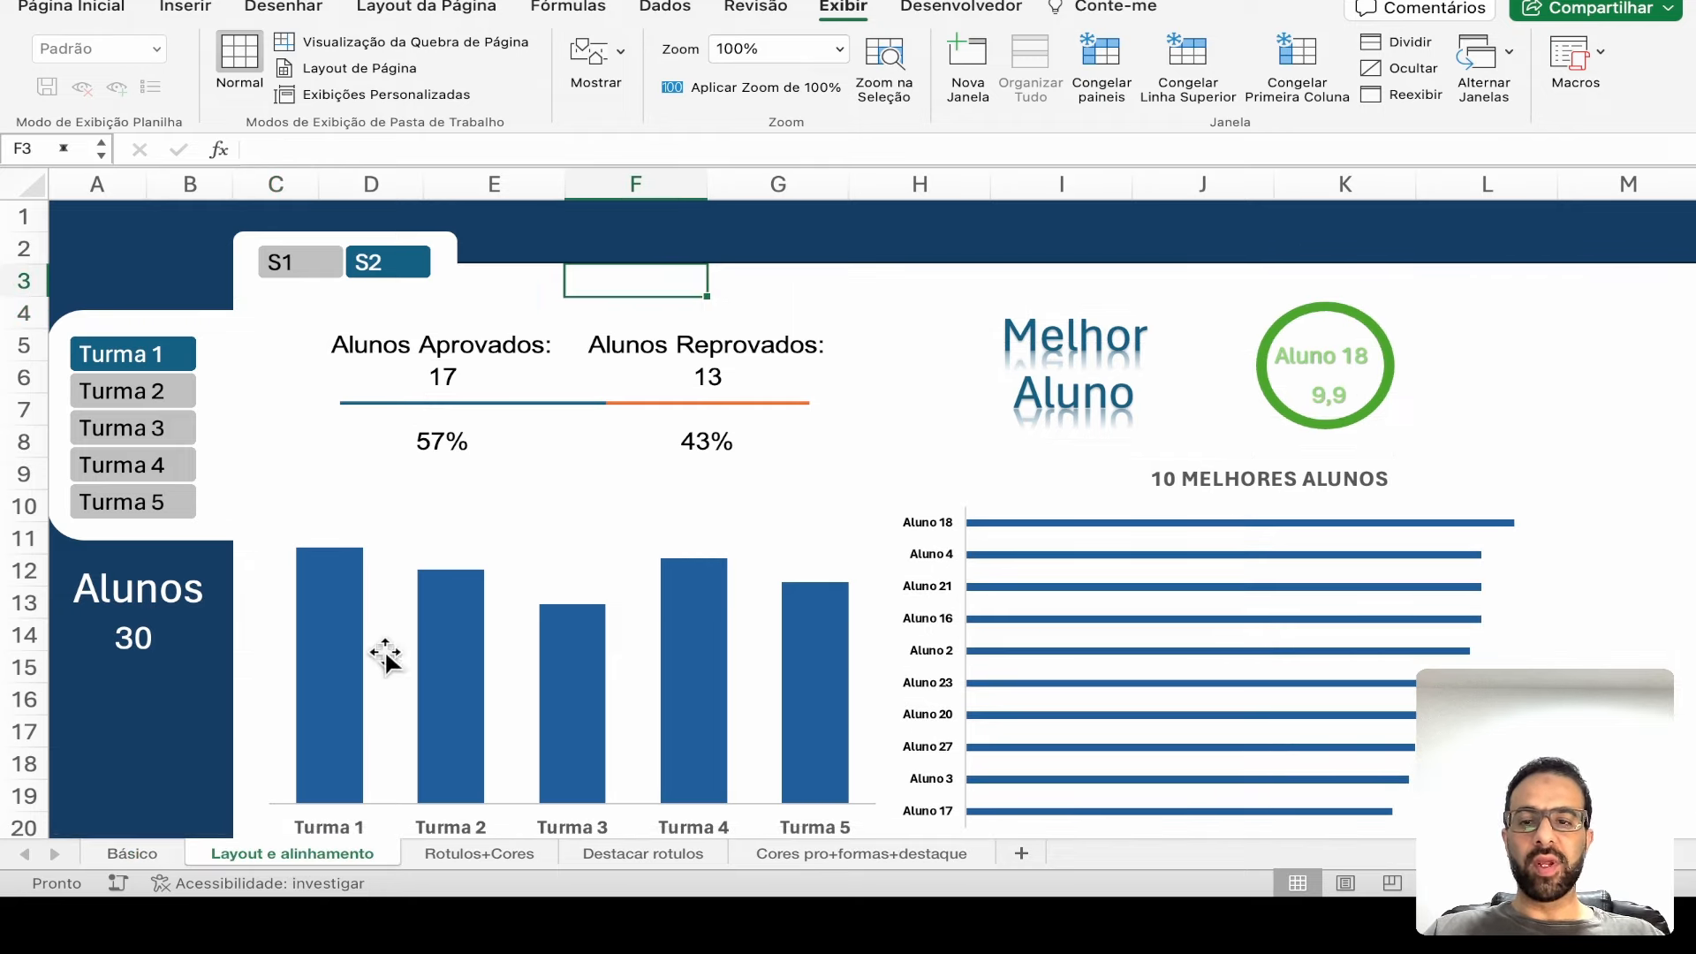
- Examine how the Melhor Aluno title box is positioned relative to the column chart on the Layout e alinhamento sheet
left_click(961, 383)
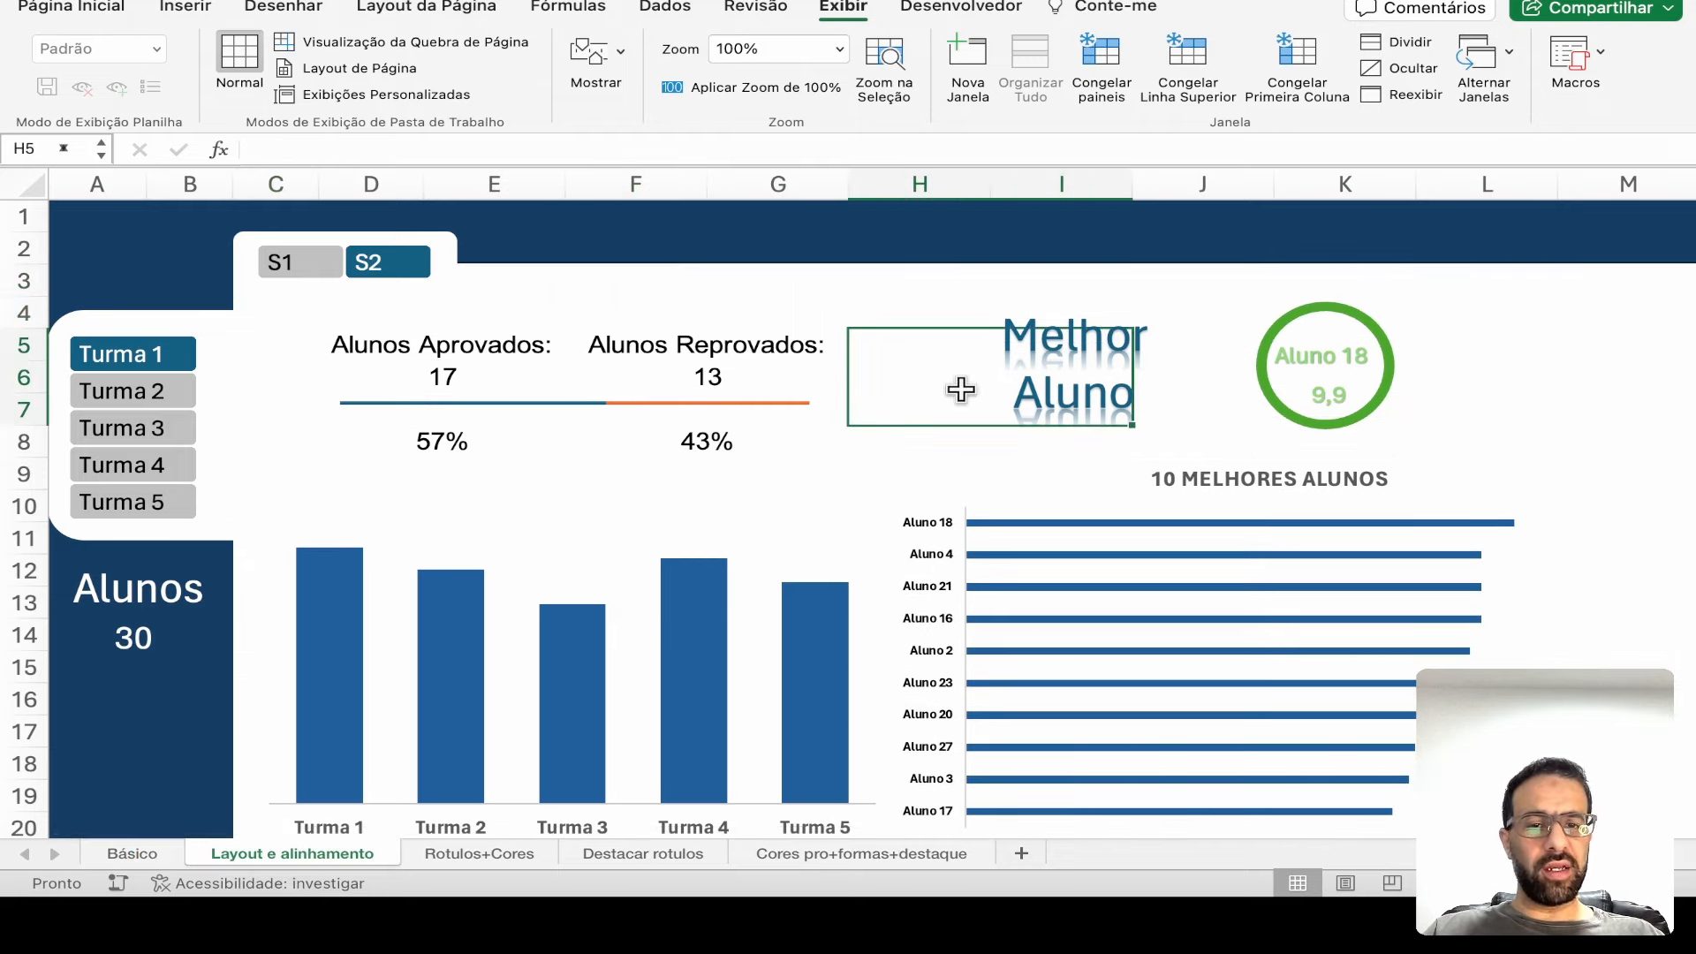
left_click(928, 303)
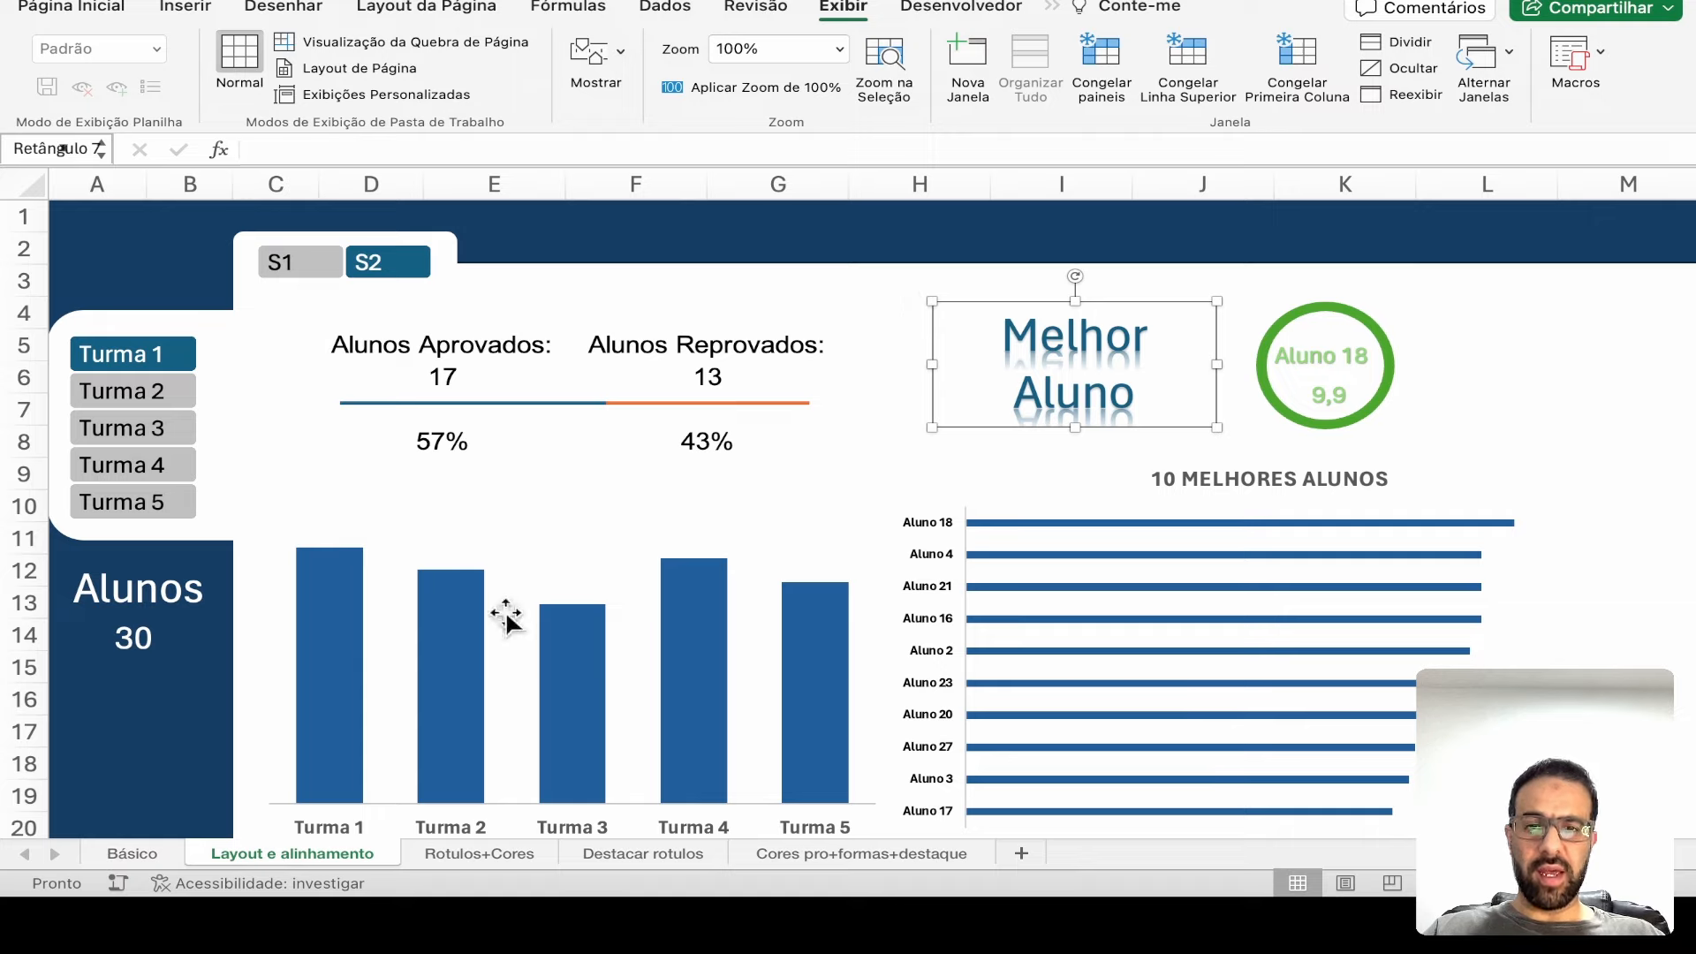
mouse_move(471, 575)
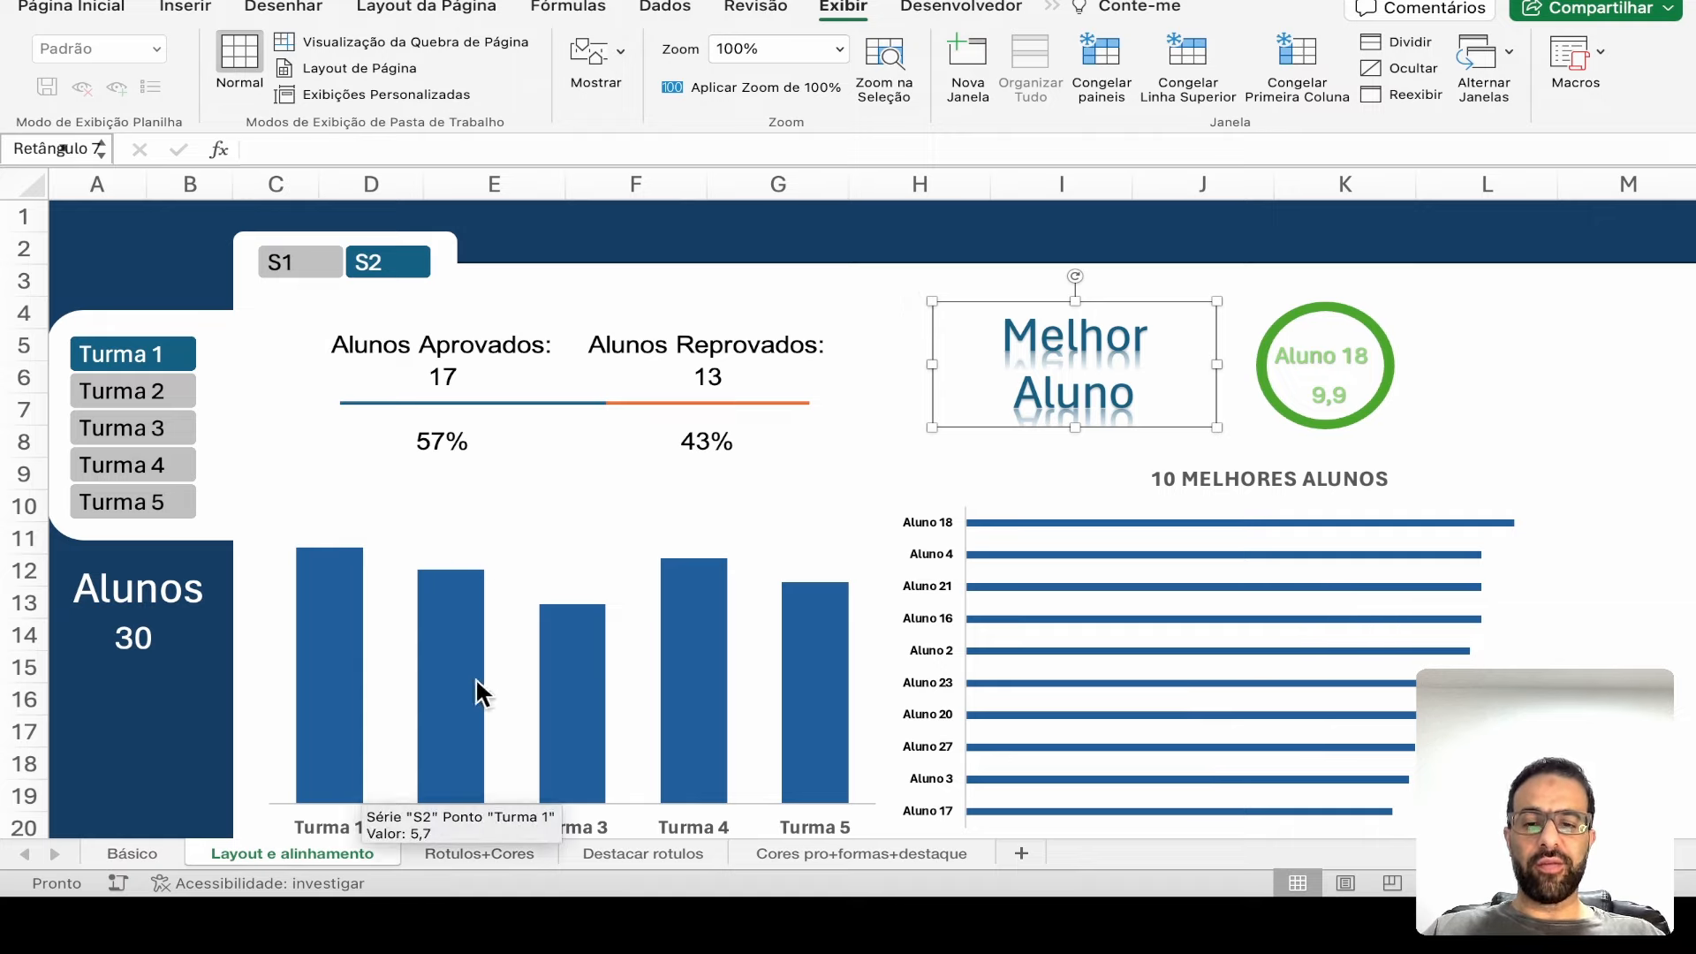
left_click(529, 610)
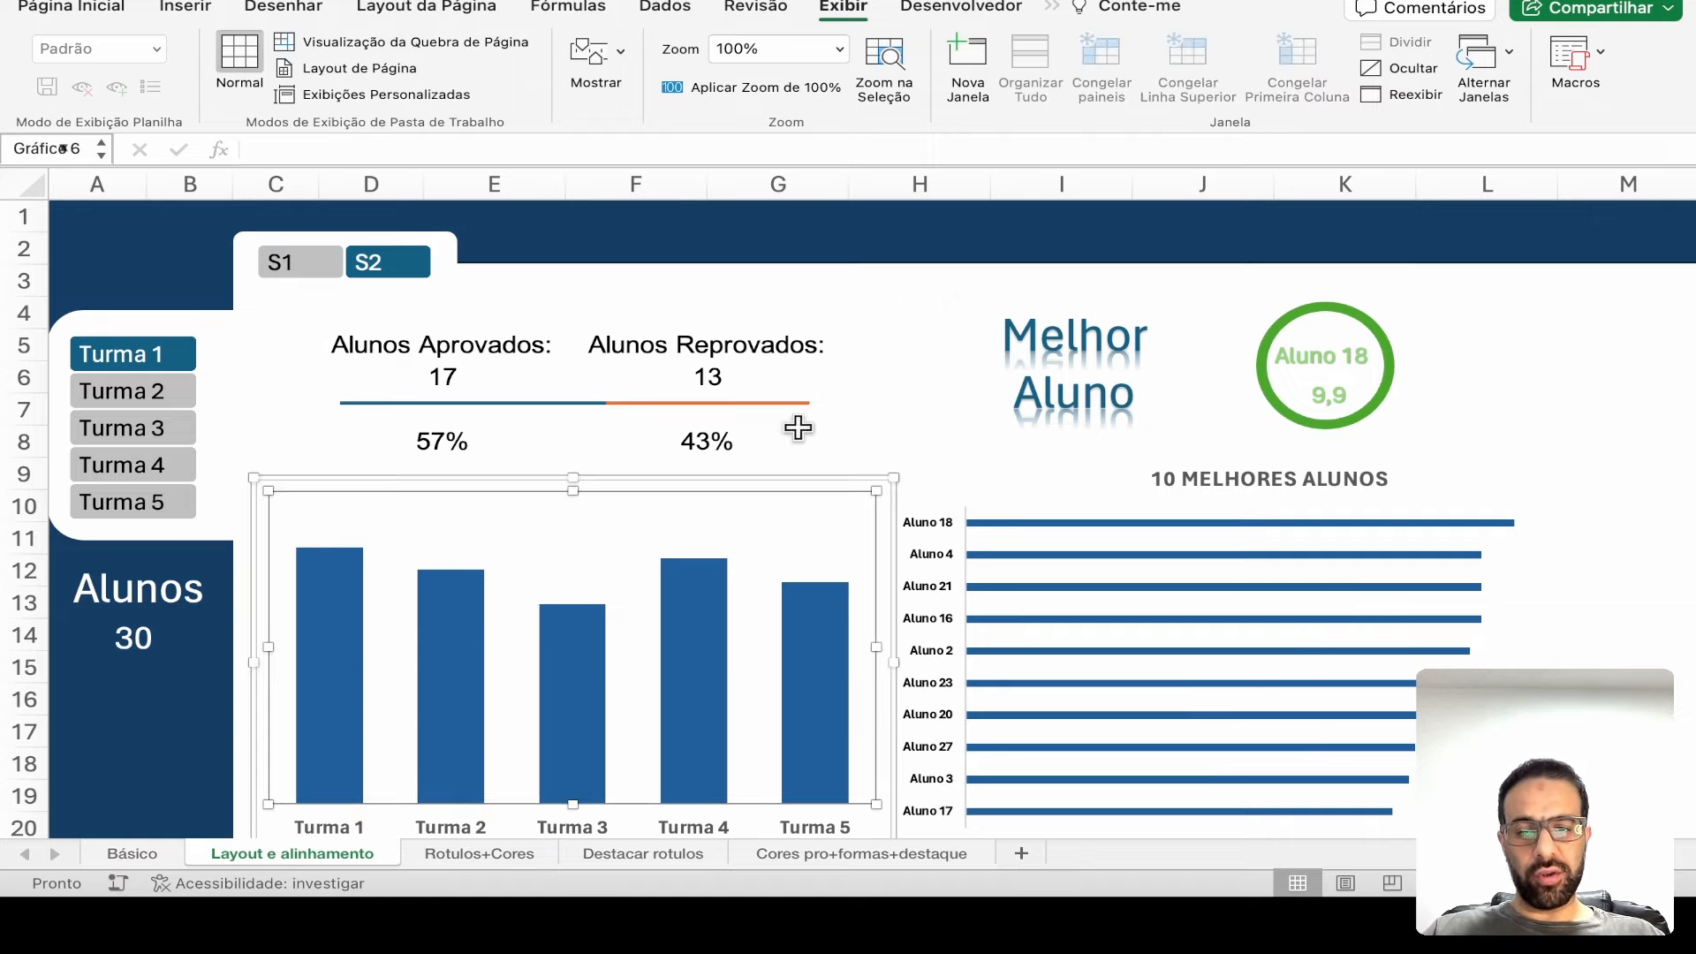
left_click(866, 409)
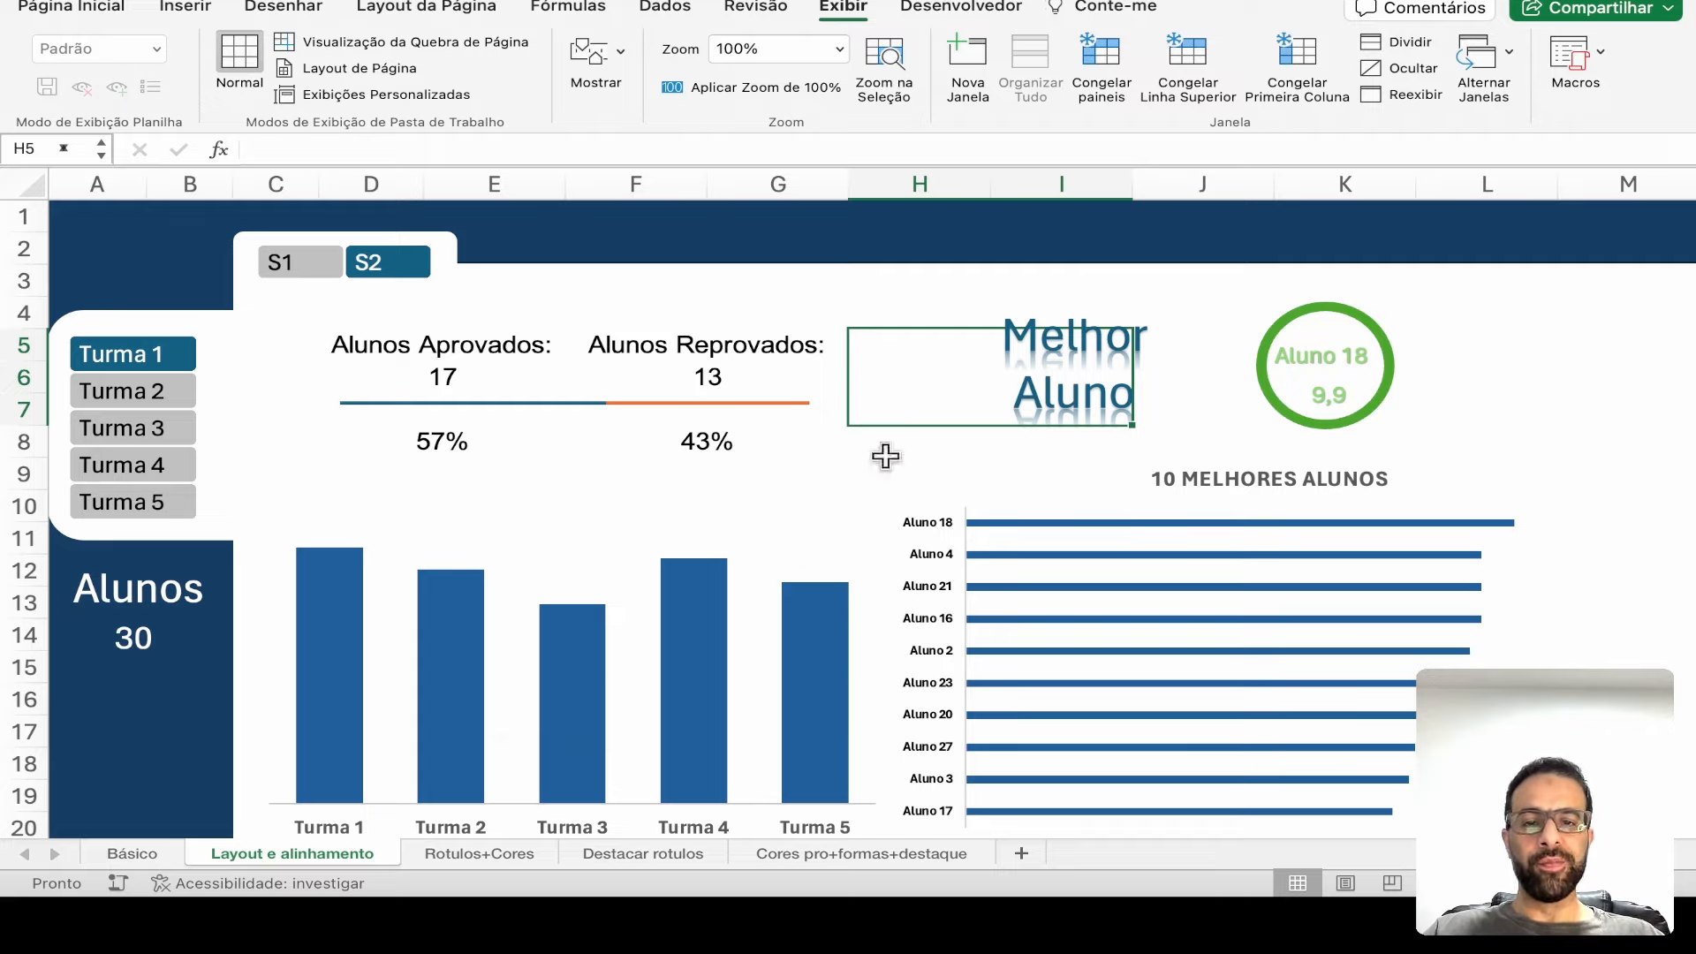
left_click(977, 310)
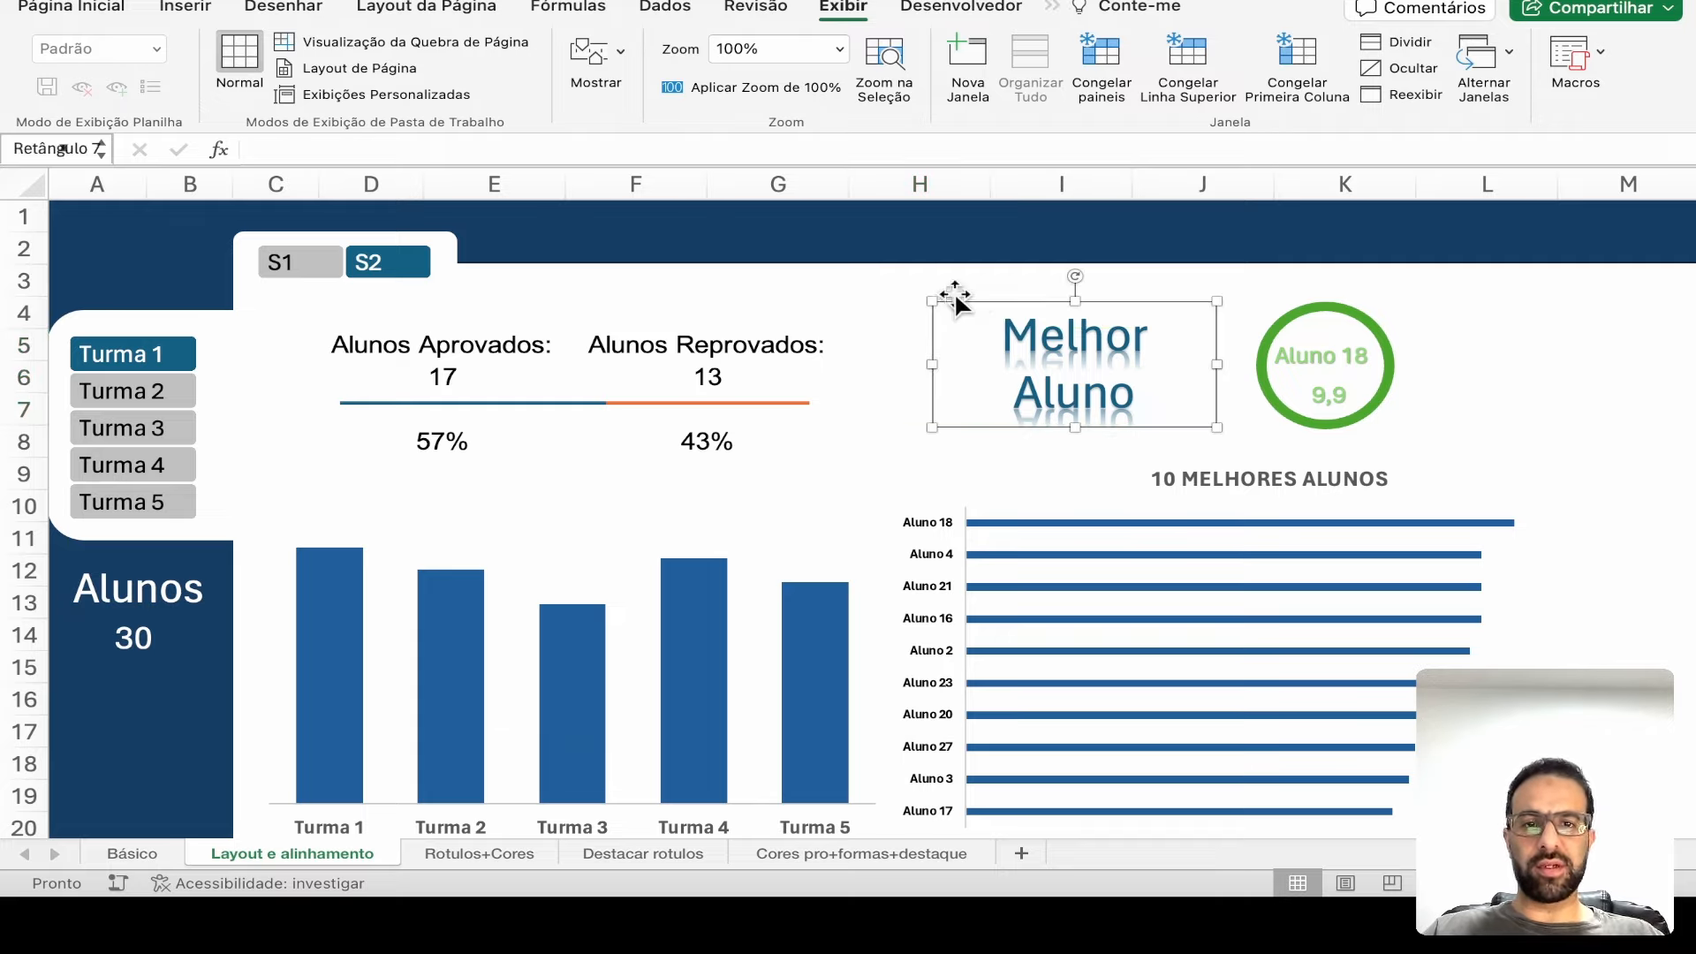
left_click(929, 279)
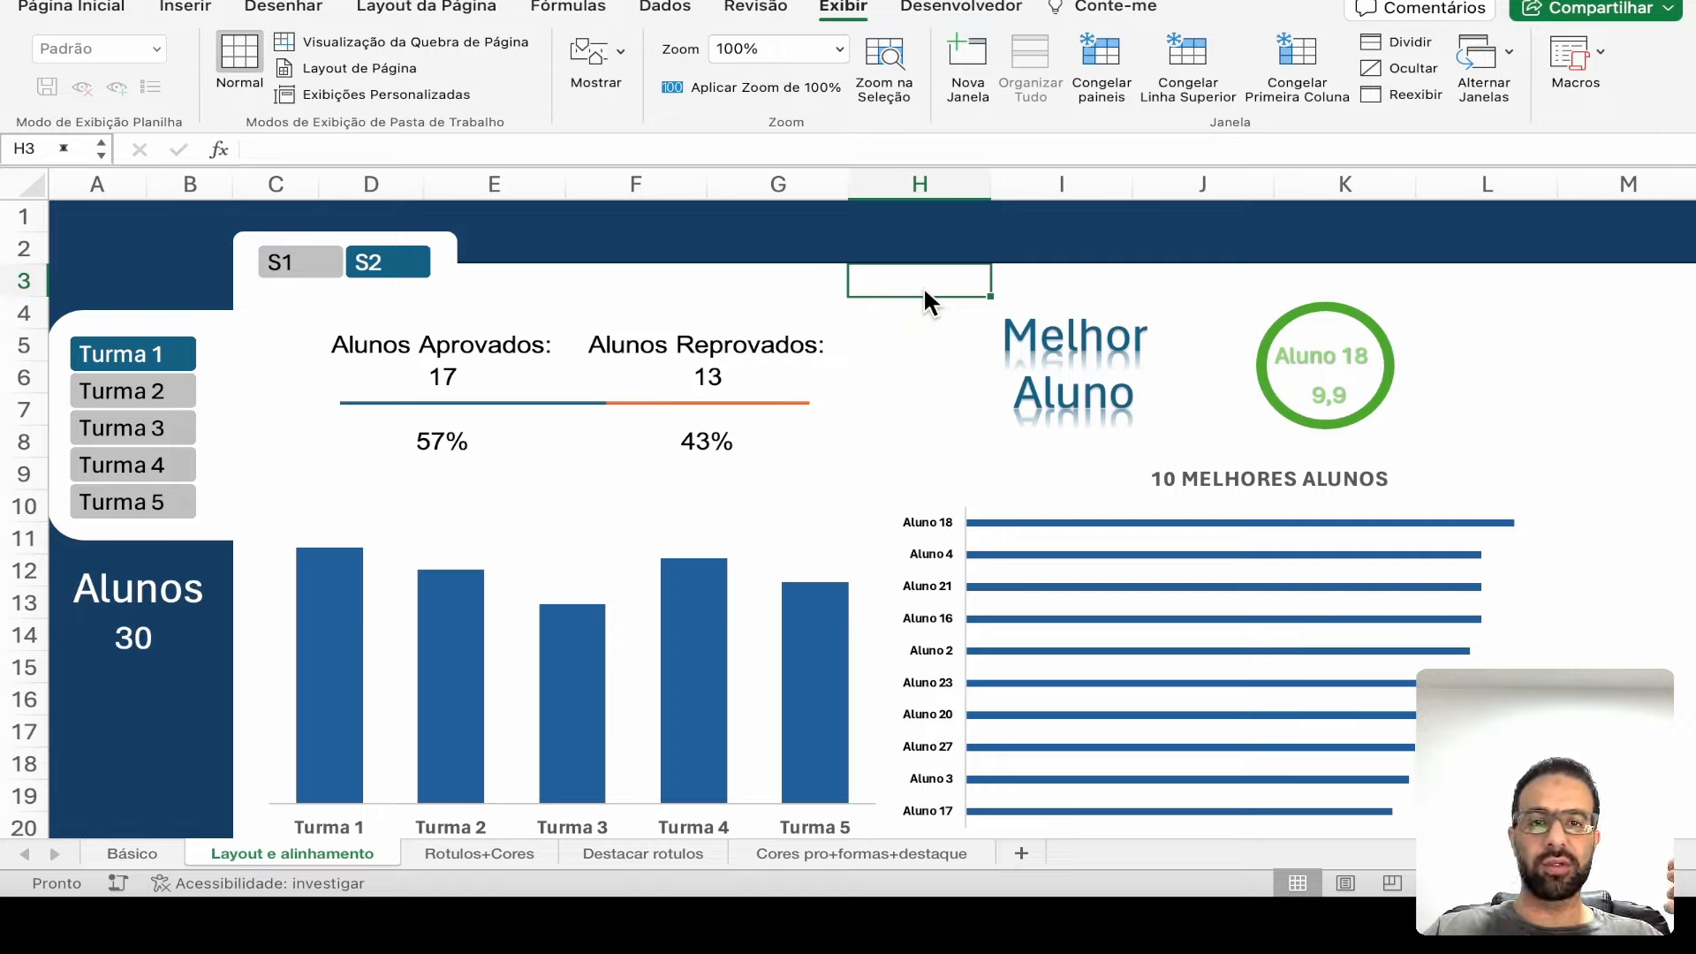
- Inspect the class column chart and the 10 MELHORES ALUNOS bar chart for alignment and missing value labels
left_click(747, 587)
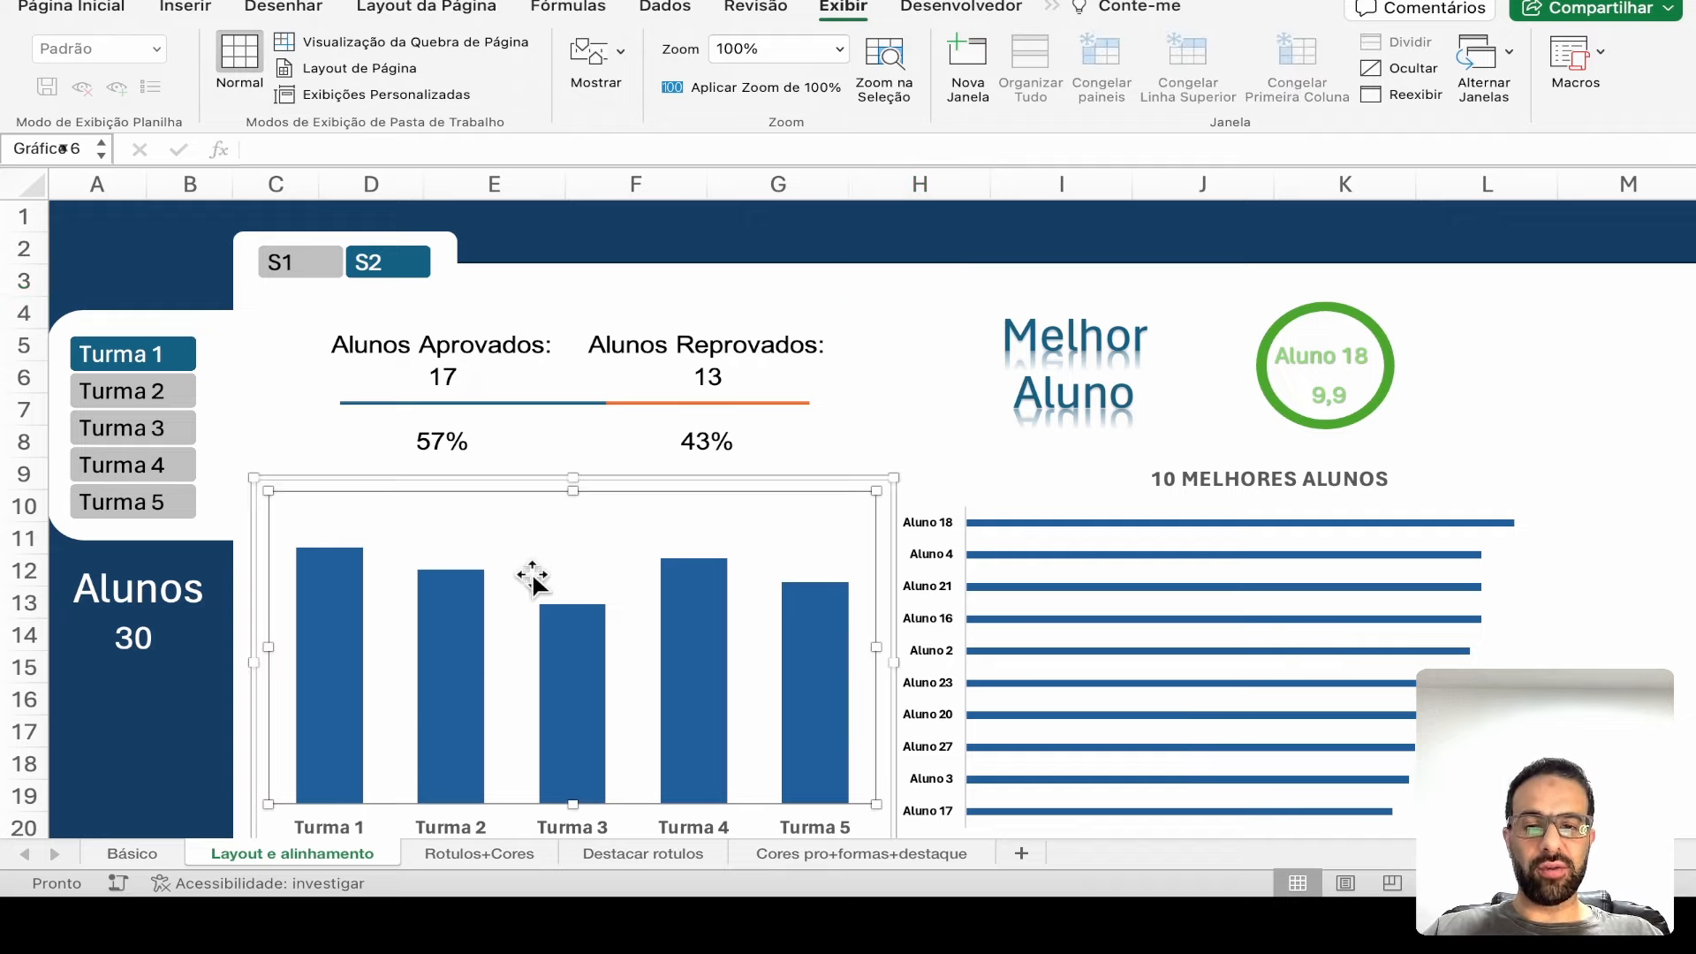
left_click(792, 458)
left_click(750, 534)
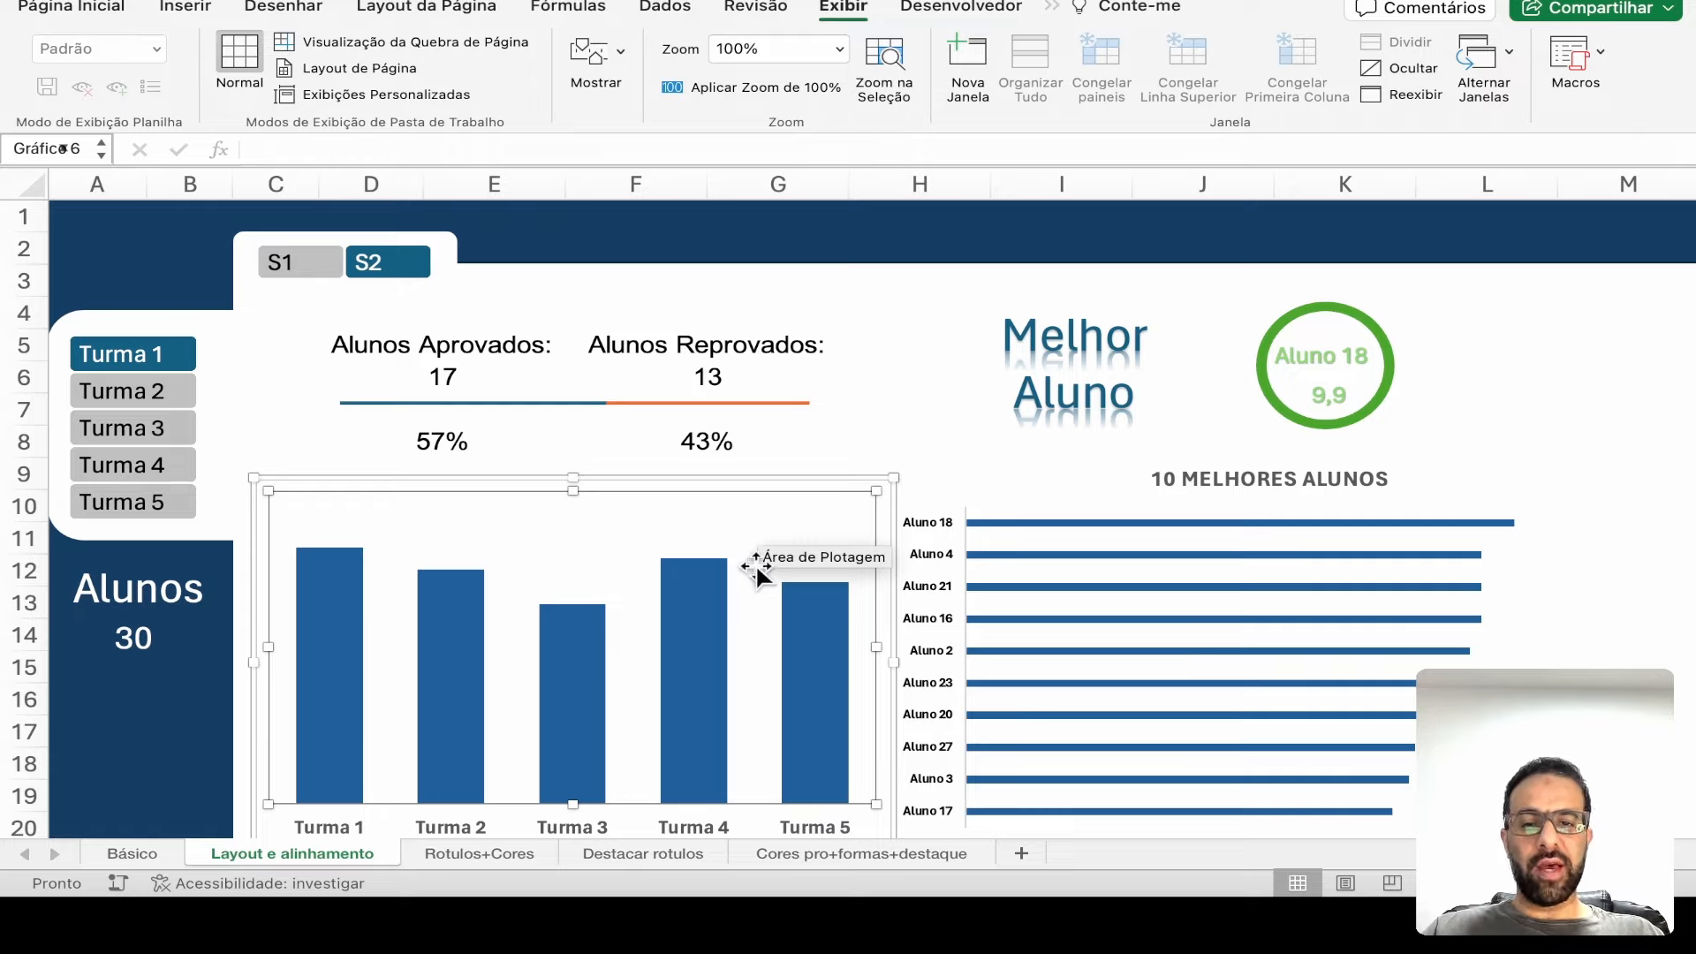
left_click(844, 460)
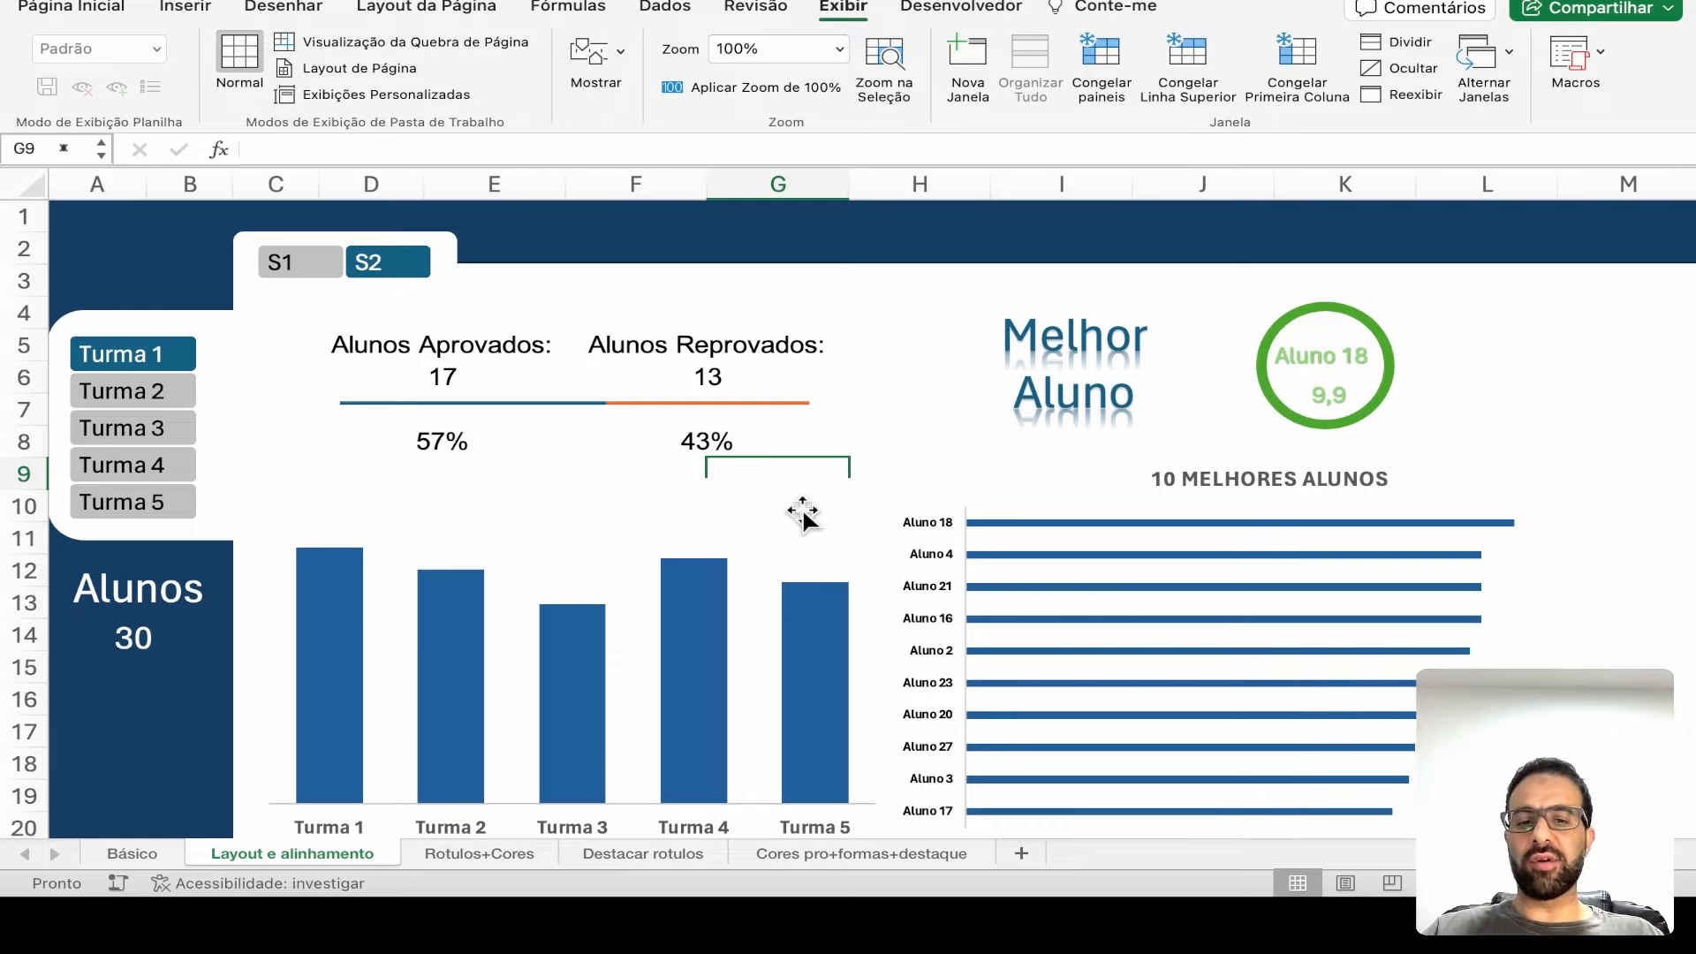
left_click(455, 559)
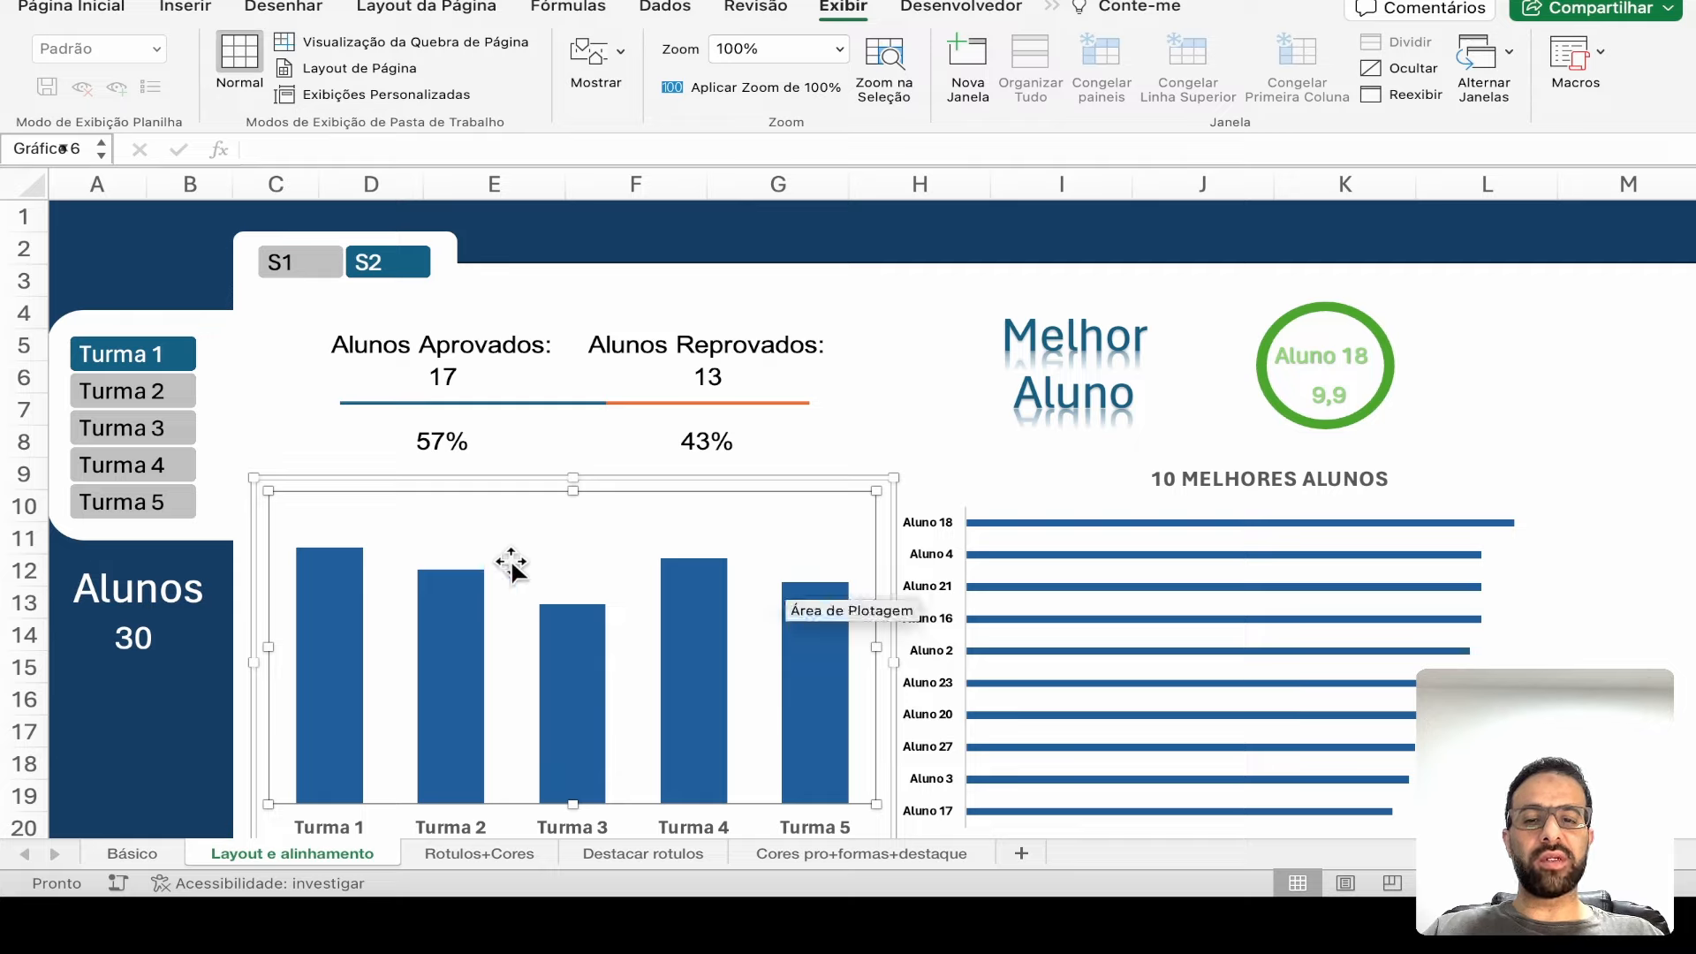
left_click(1035, 493)
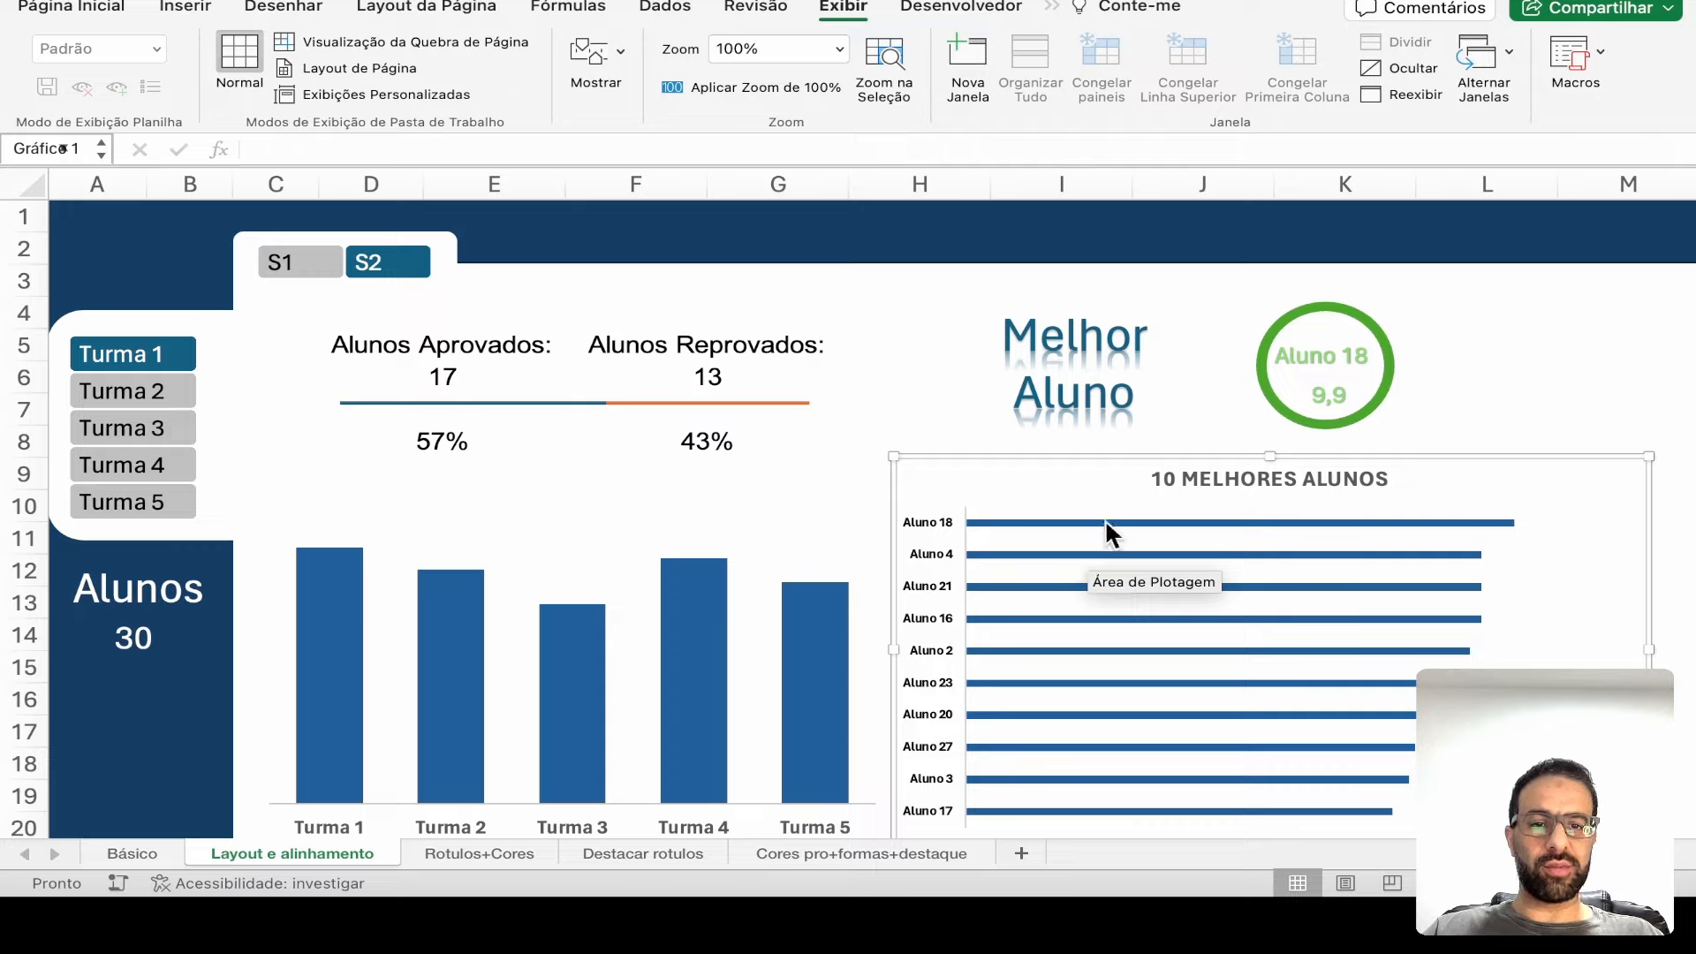
mouse_move(1106, 523)
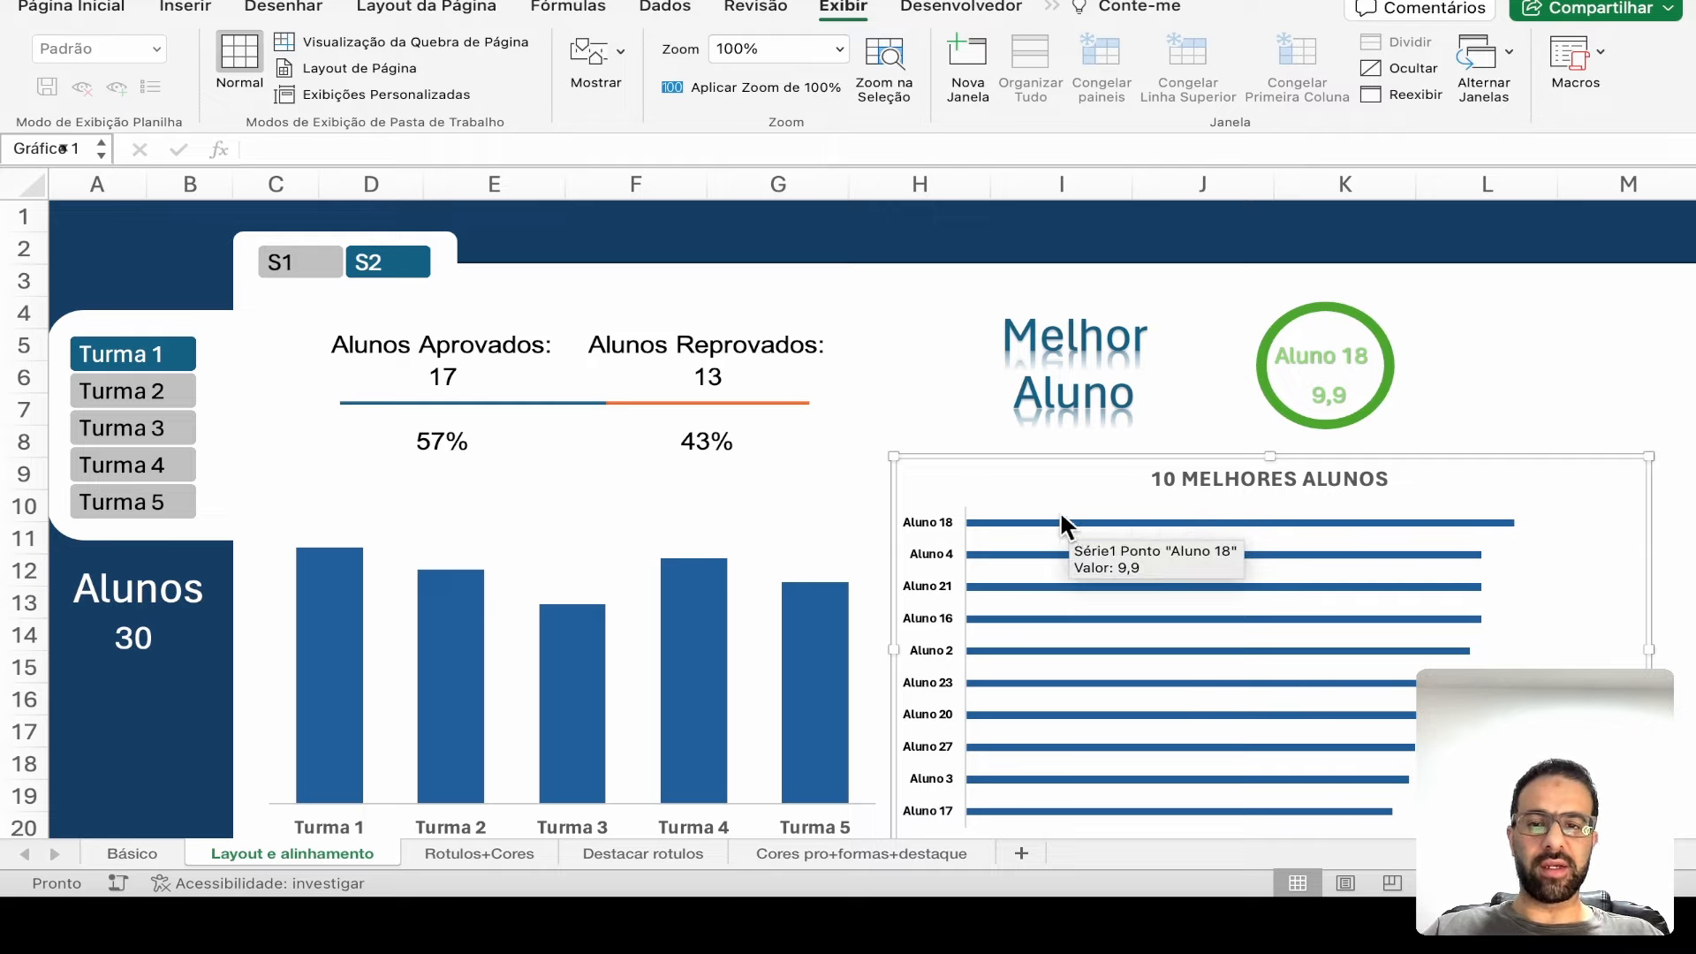
- Check the Alunos Aprovados and Alunos Reprovados bar, and switch the class filter among Turma 2, Turma 4 and Turma 3
left_click(663, 401)
left_click(557, 442)
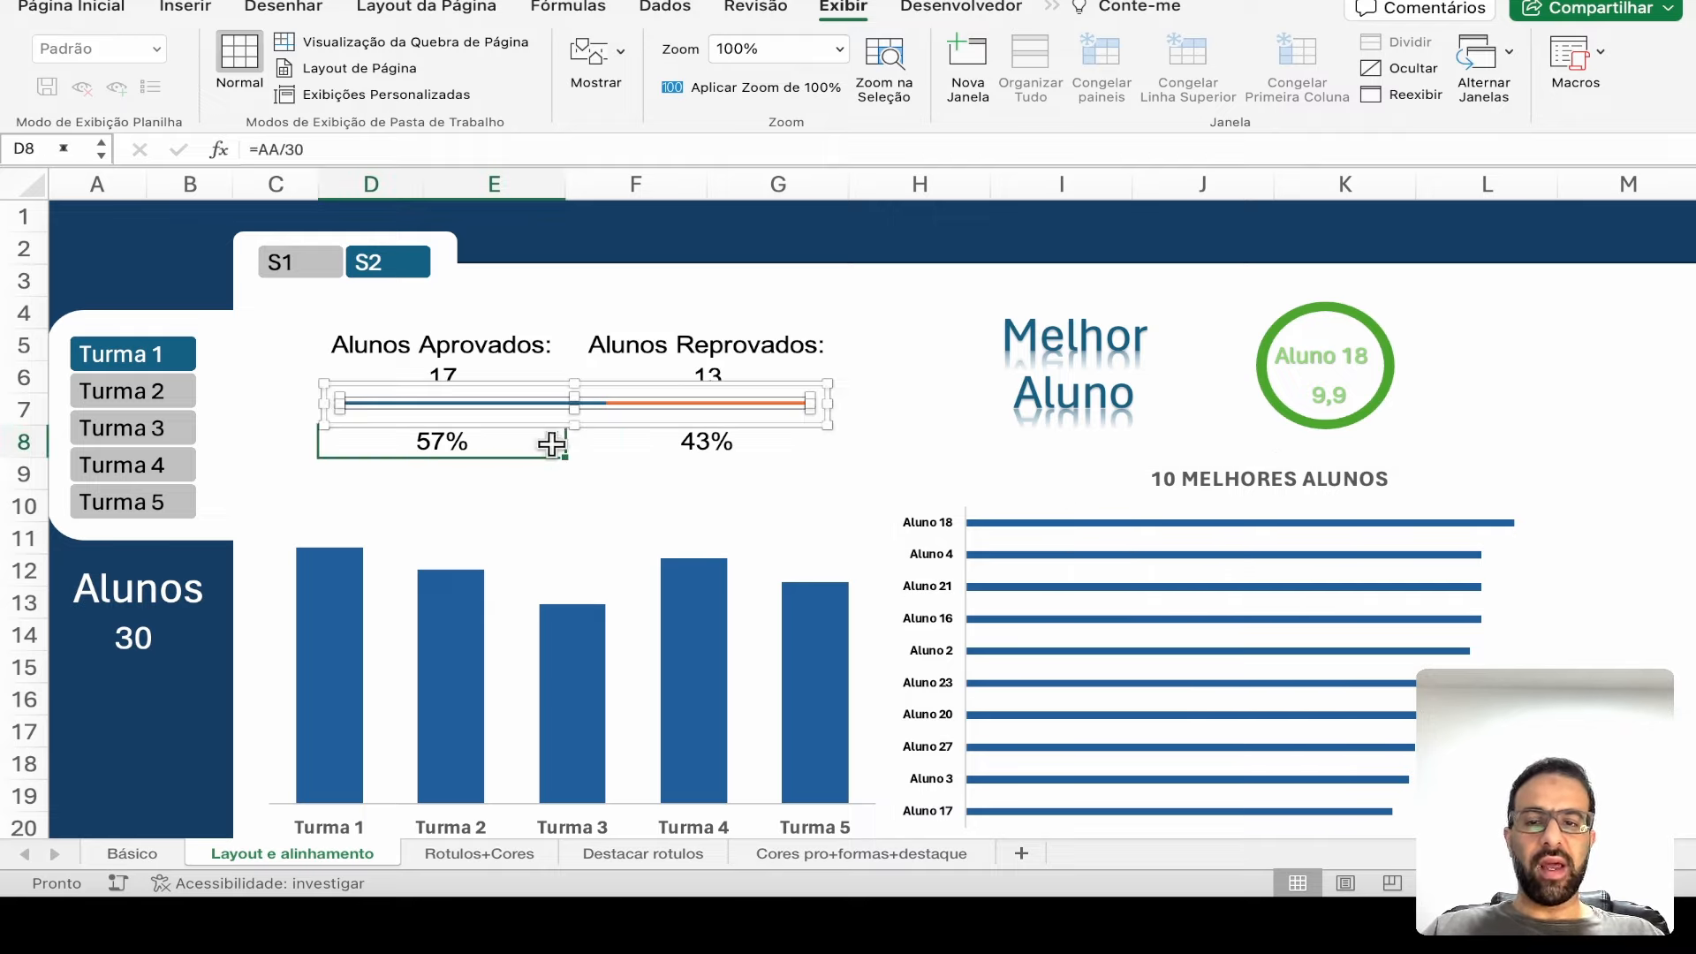
left_click(166, 389)
left_click(163, 459)
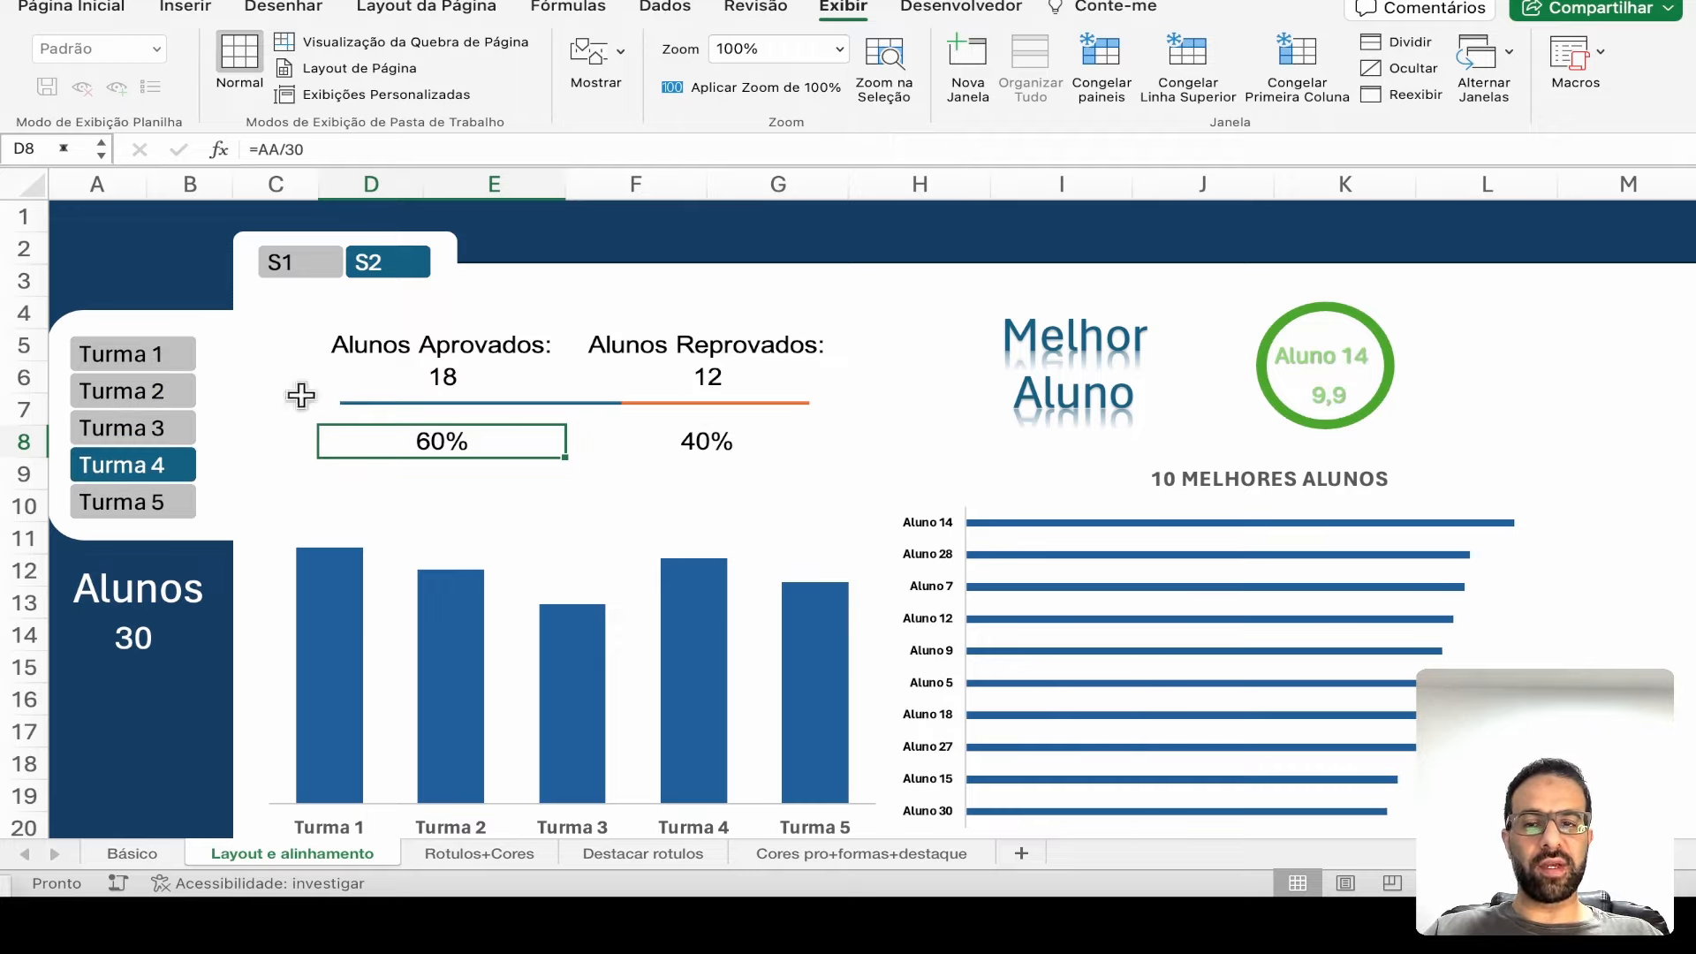
left_click(139, 435)
left_click(137, 463)
left_click(144, 424)
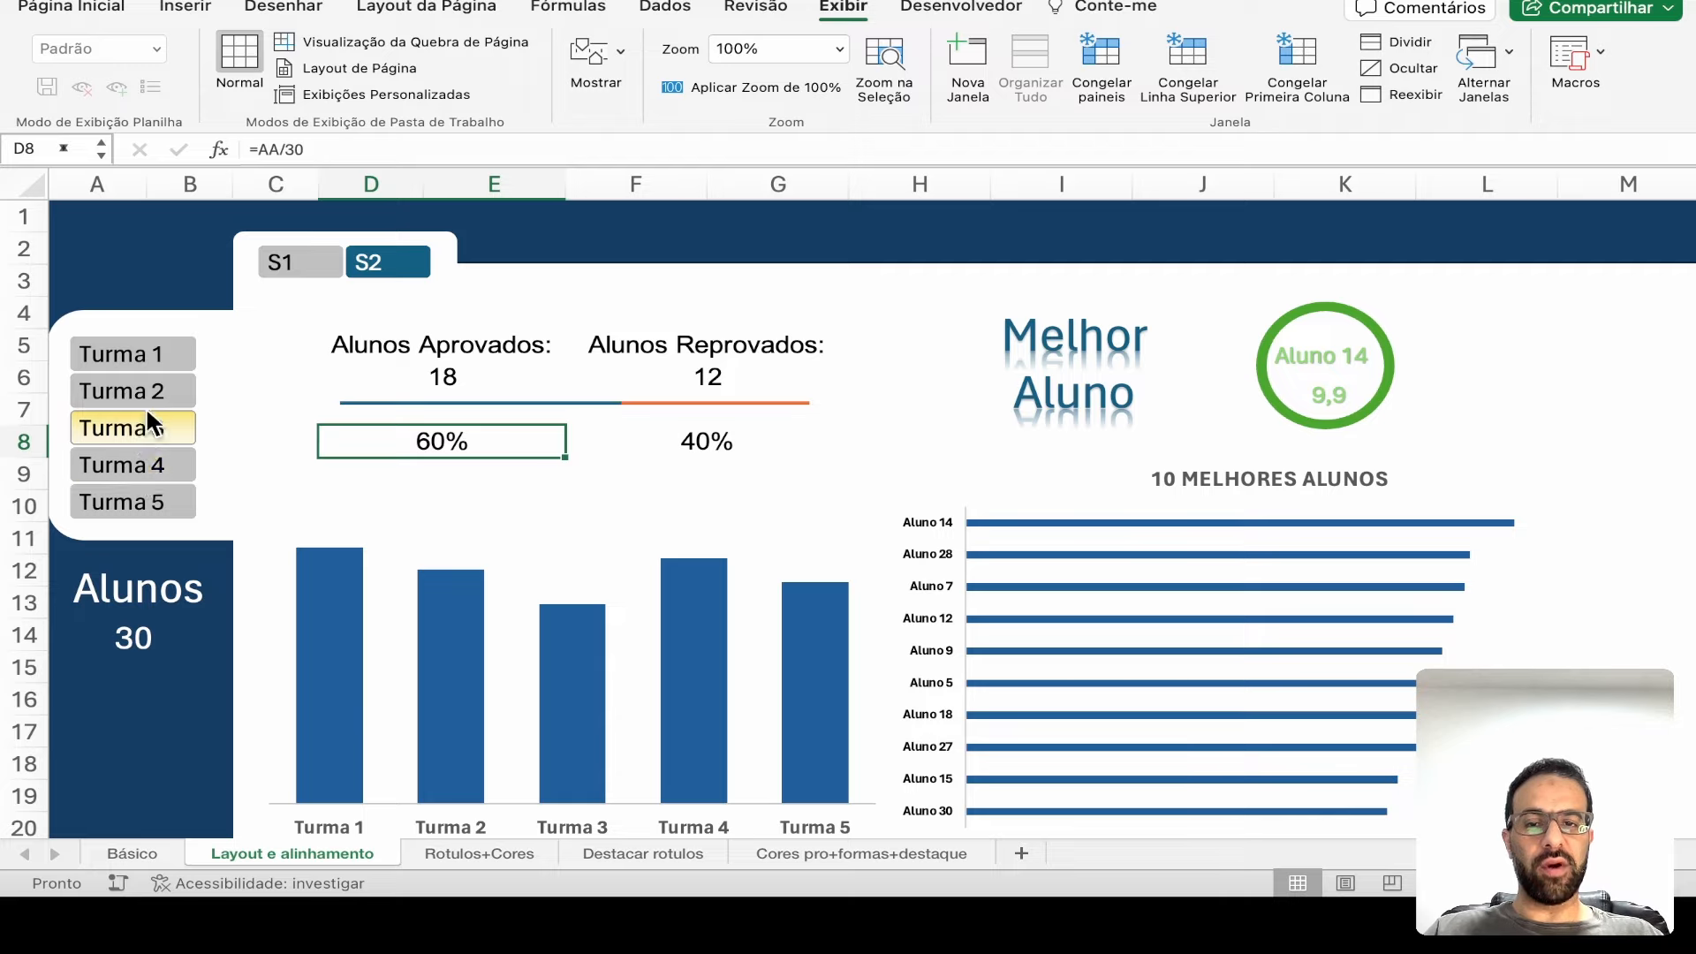
- Filter the dashboard to Turma 4 and examine the approved and failed student counts, the dividing bar and the percentages below it
left_click(138, 455)
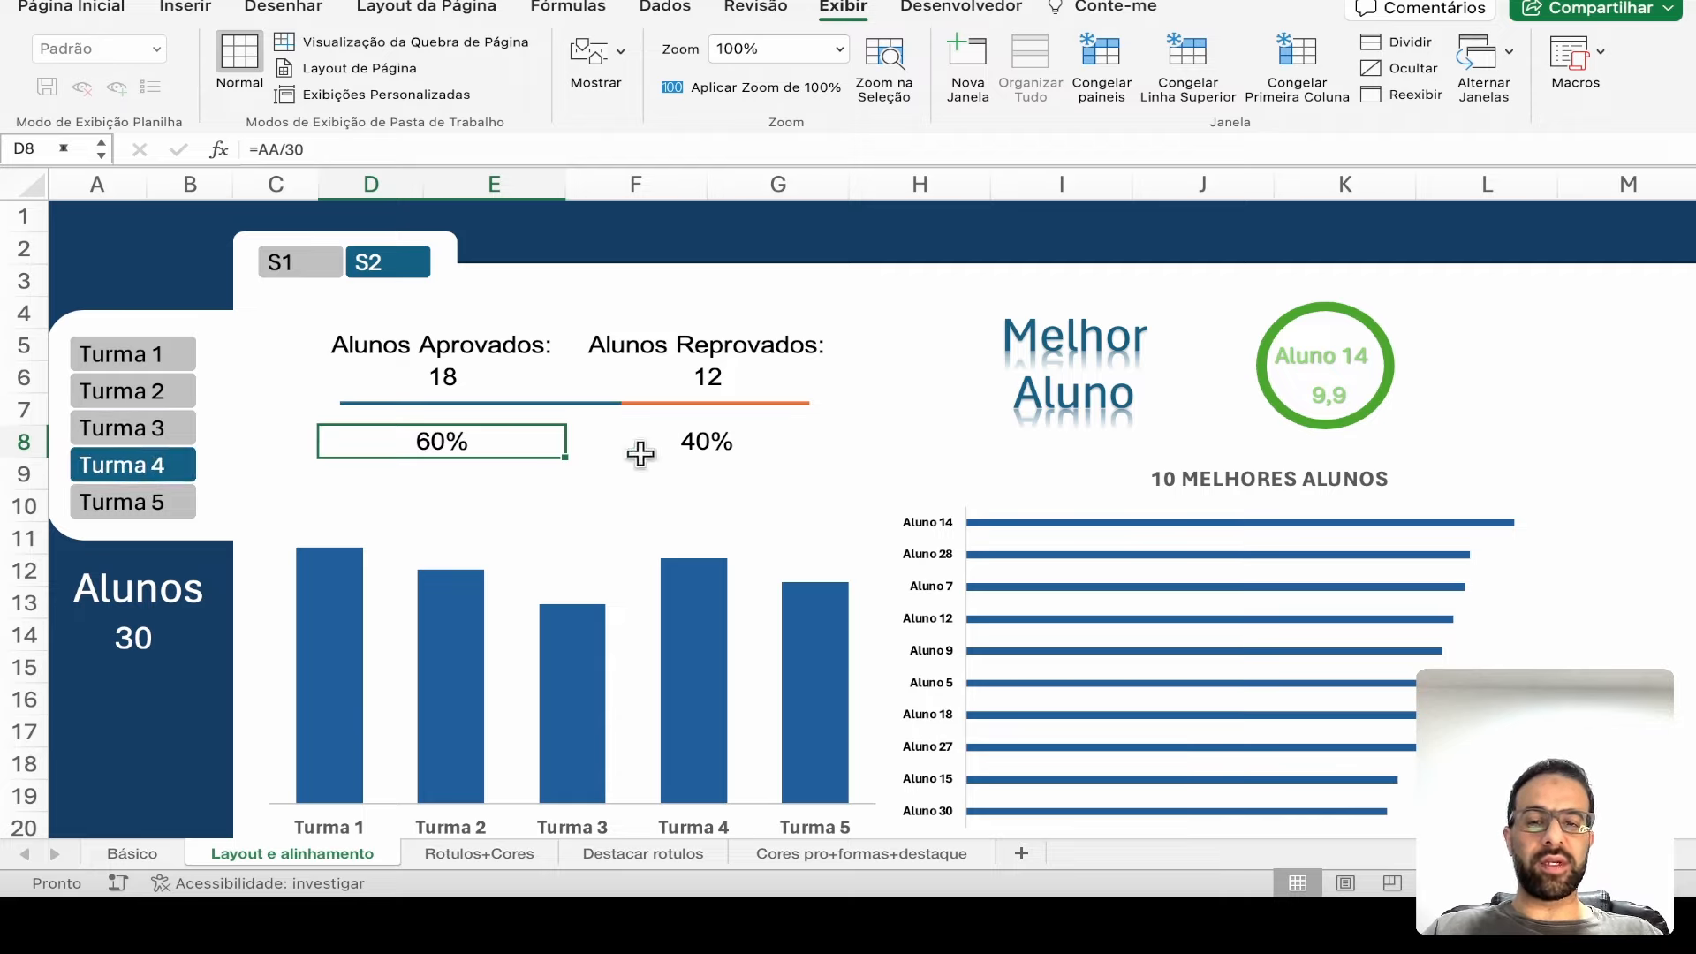
left_click(718, 441)
left_click(452, 444)
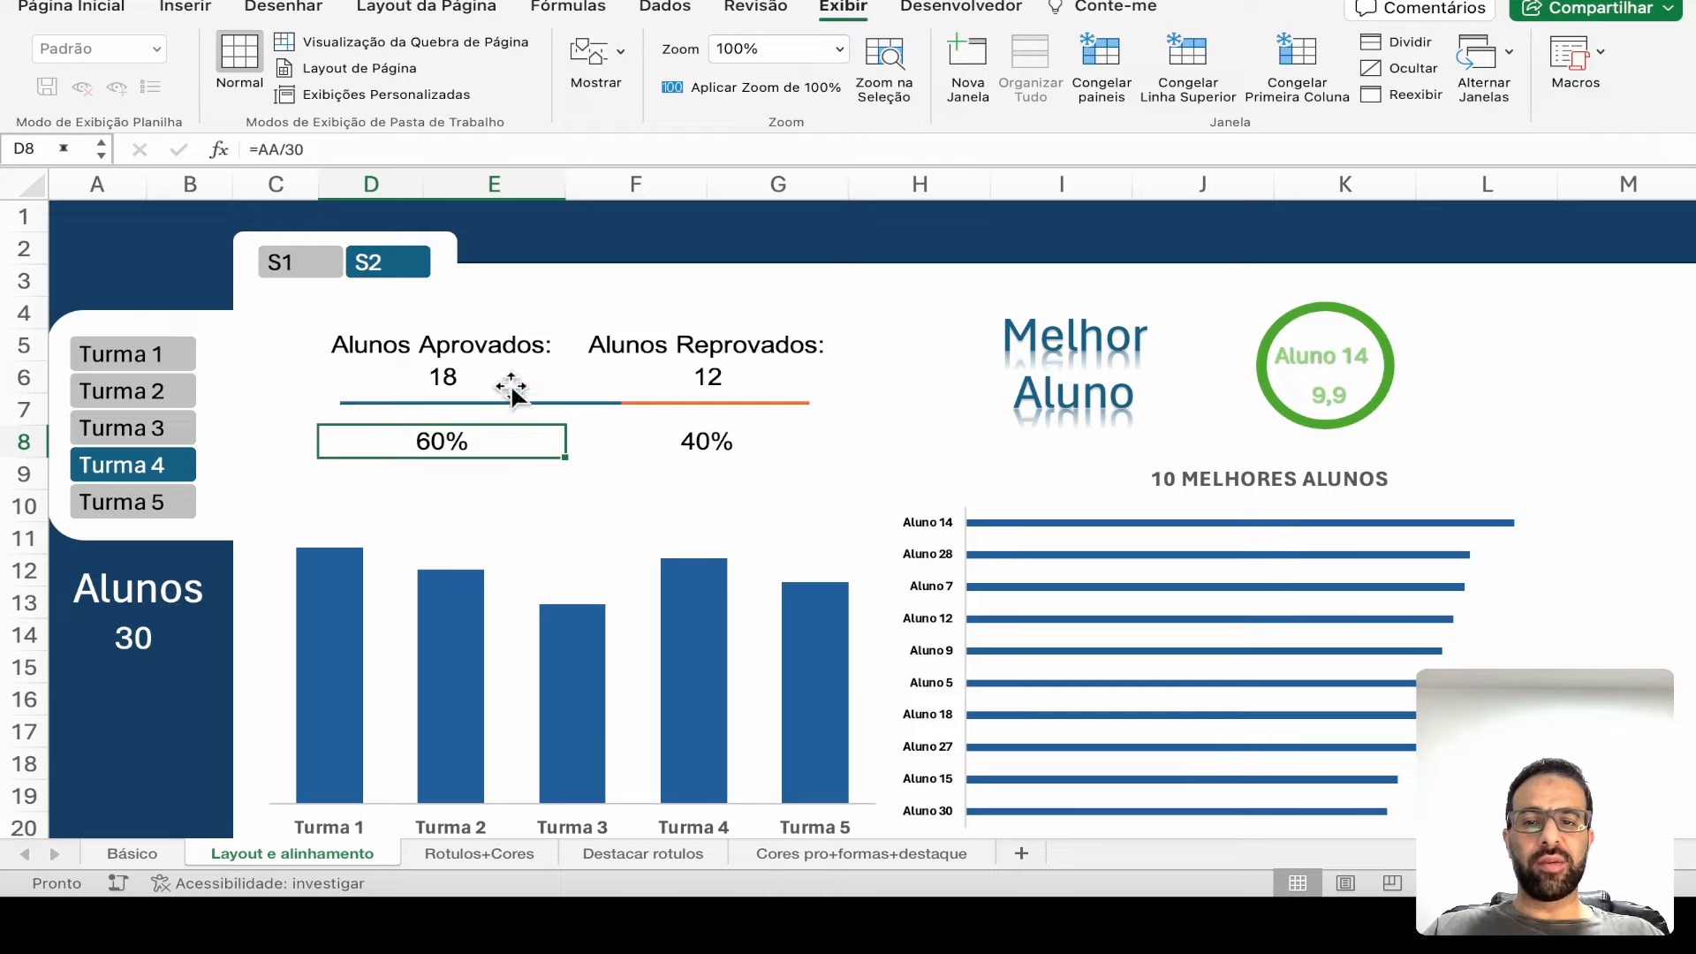
left_click(448, 376)
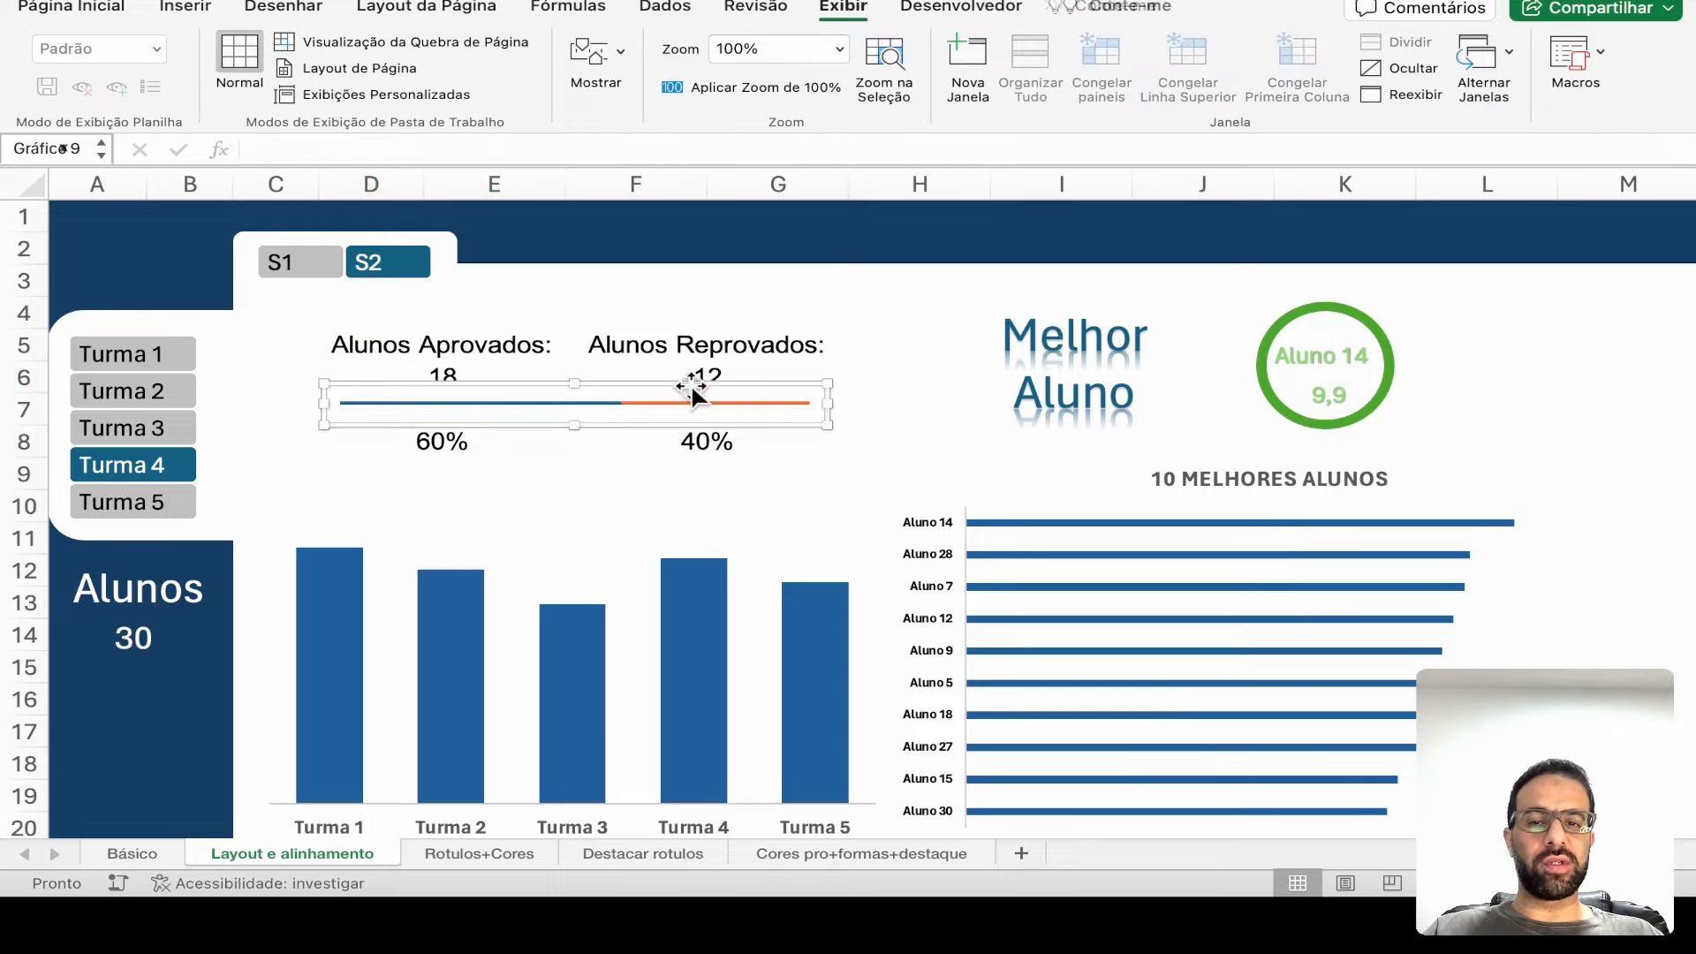
left_click(447, 437)
left_click(662, 441)
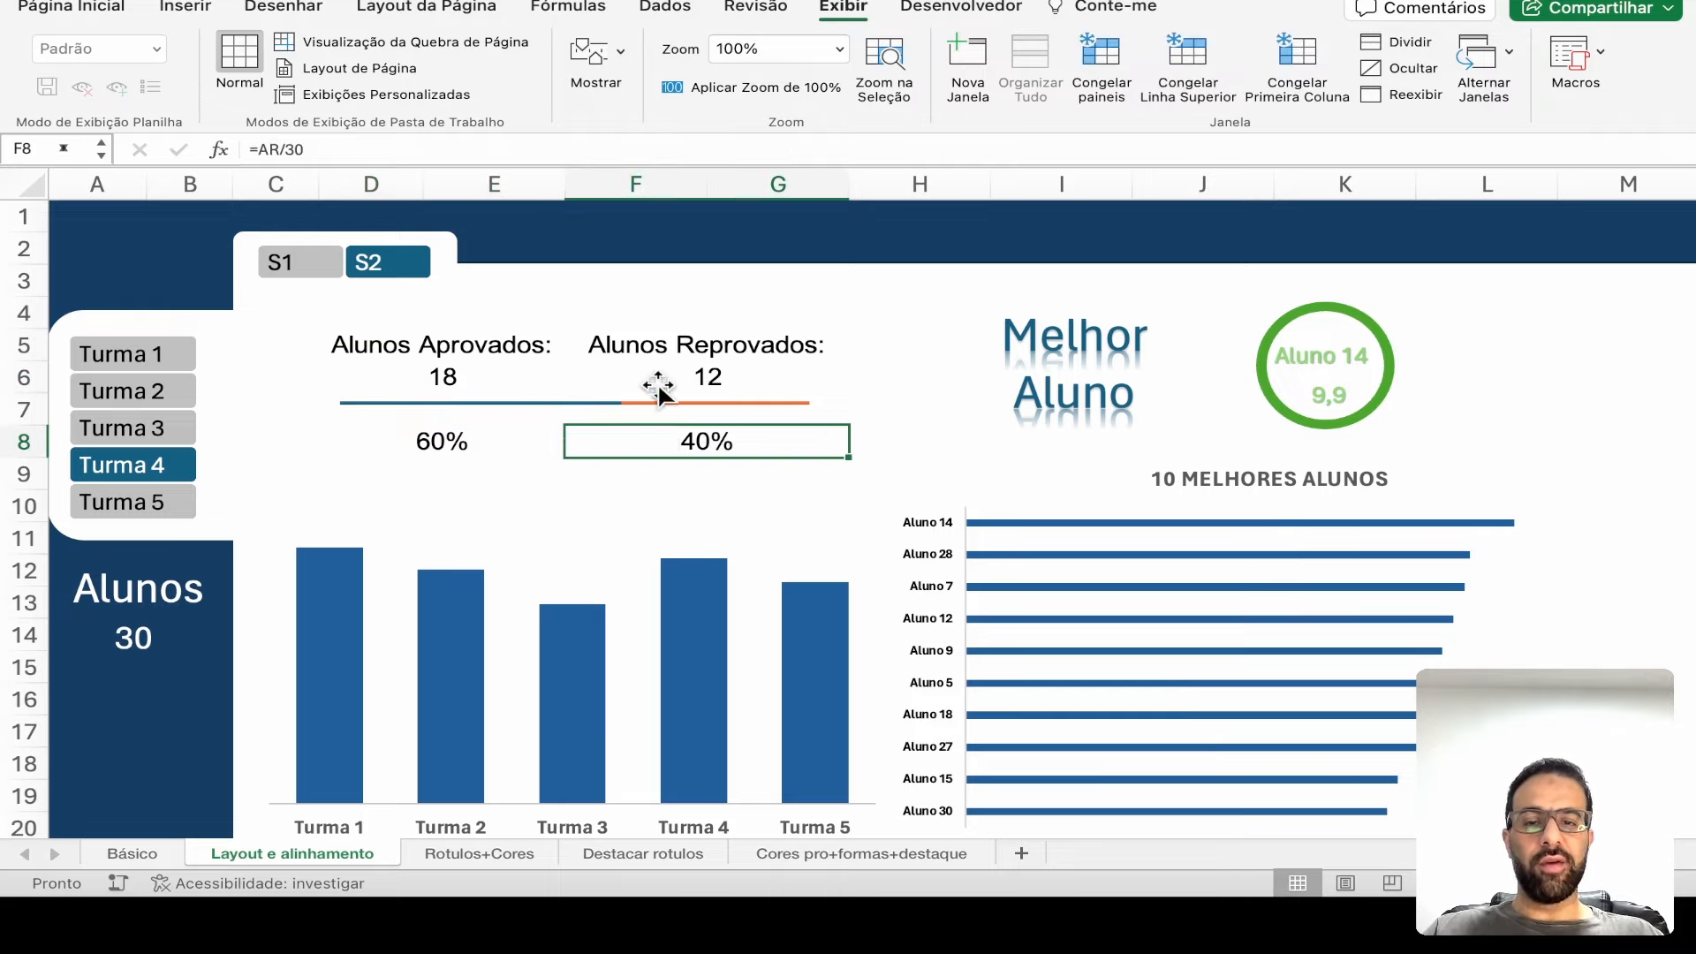
left_click_drag(667, 376, 504, 376)
left_click_drag(685, 440, 503, 437)
left_click(606, 479)
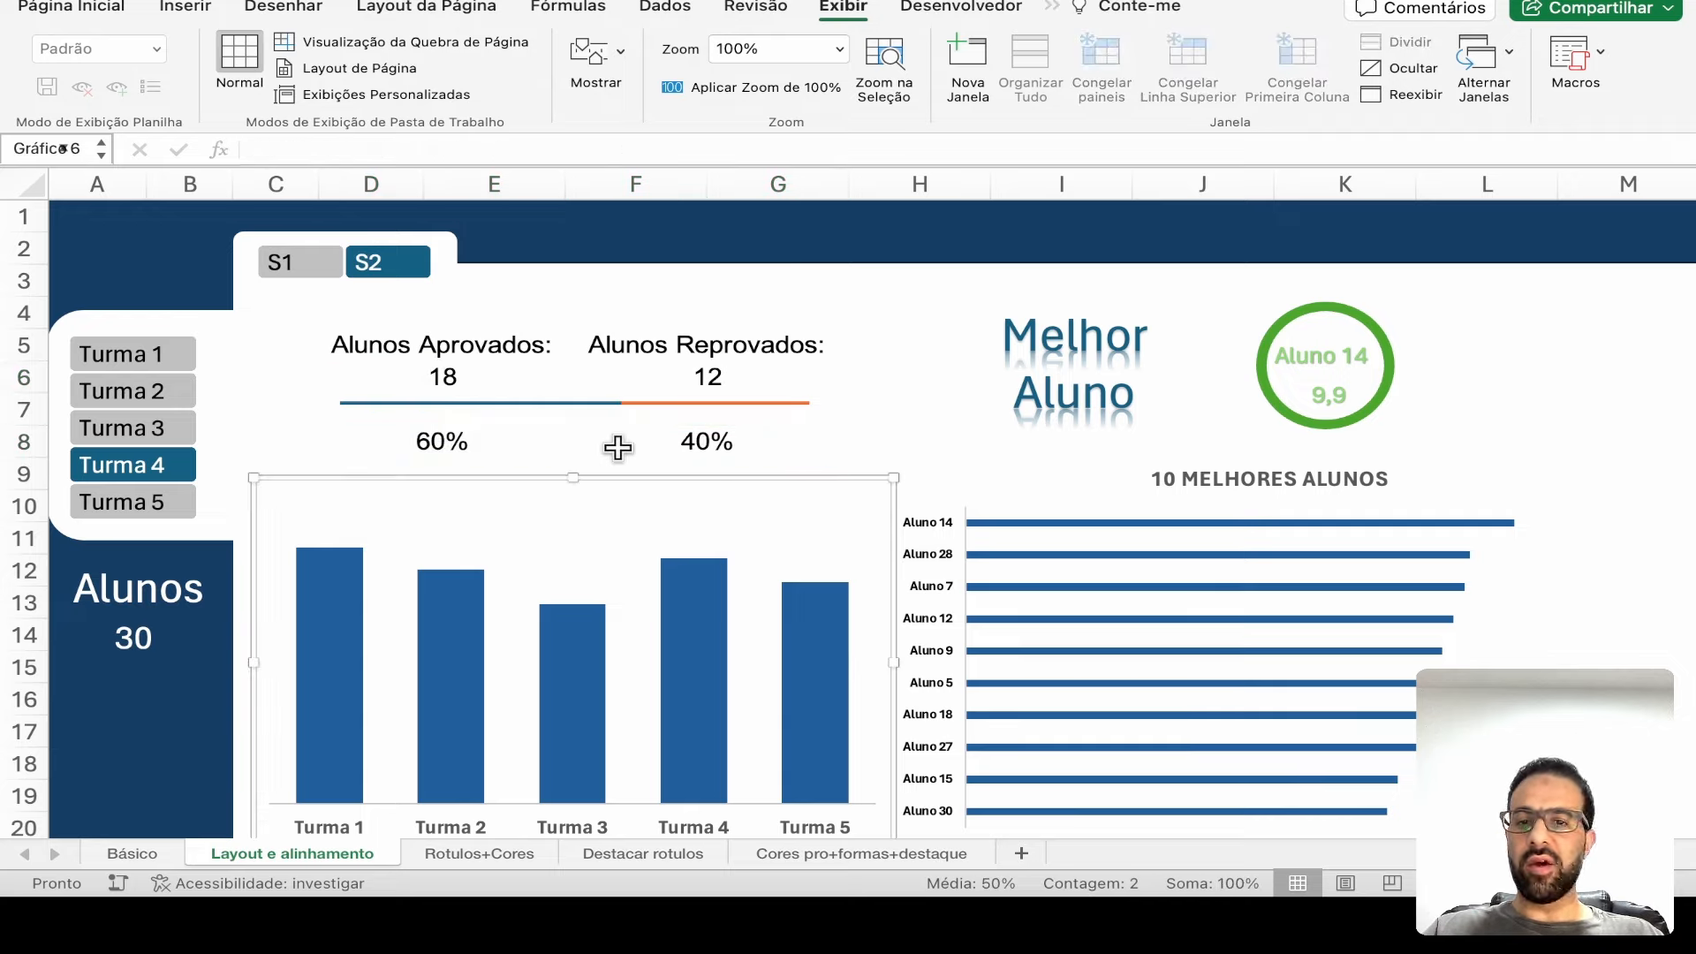
- Switch the class filter between Turma 3, Turma 2 and Turma 4 to watch the approval bar, finishing on Turma 4
left_click(159, 429)
left_click(159, 424)
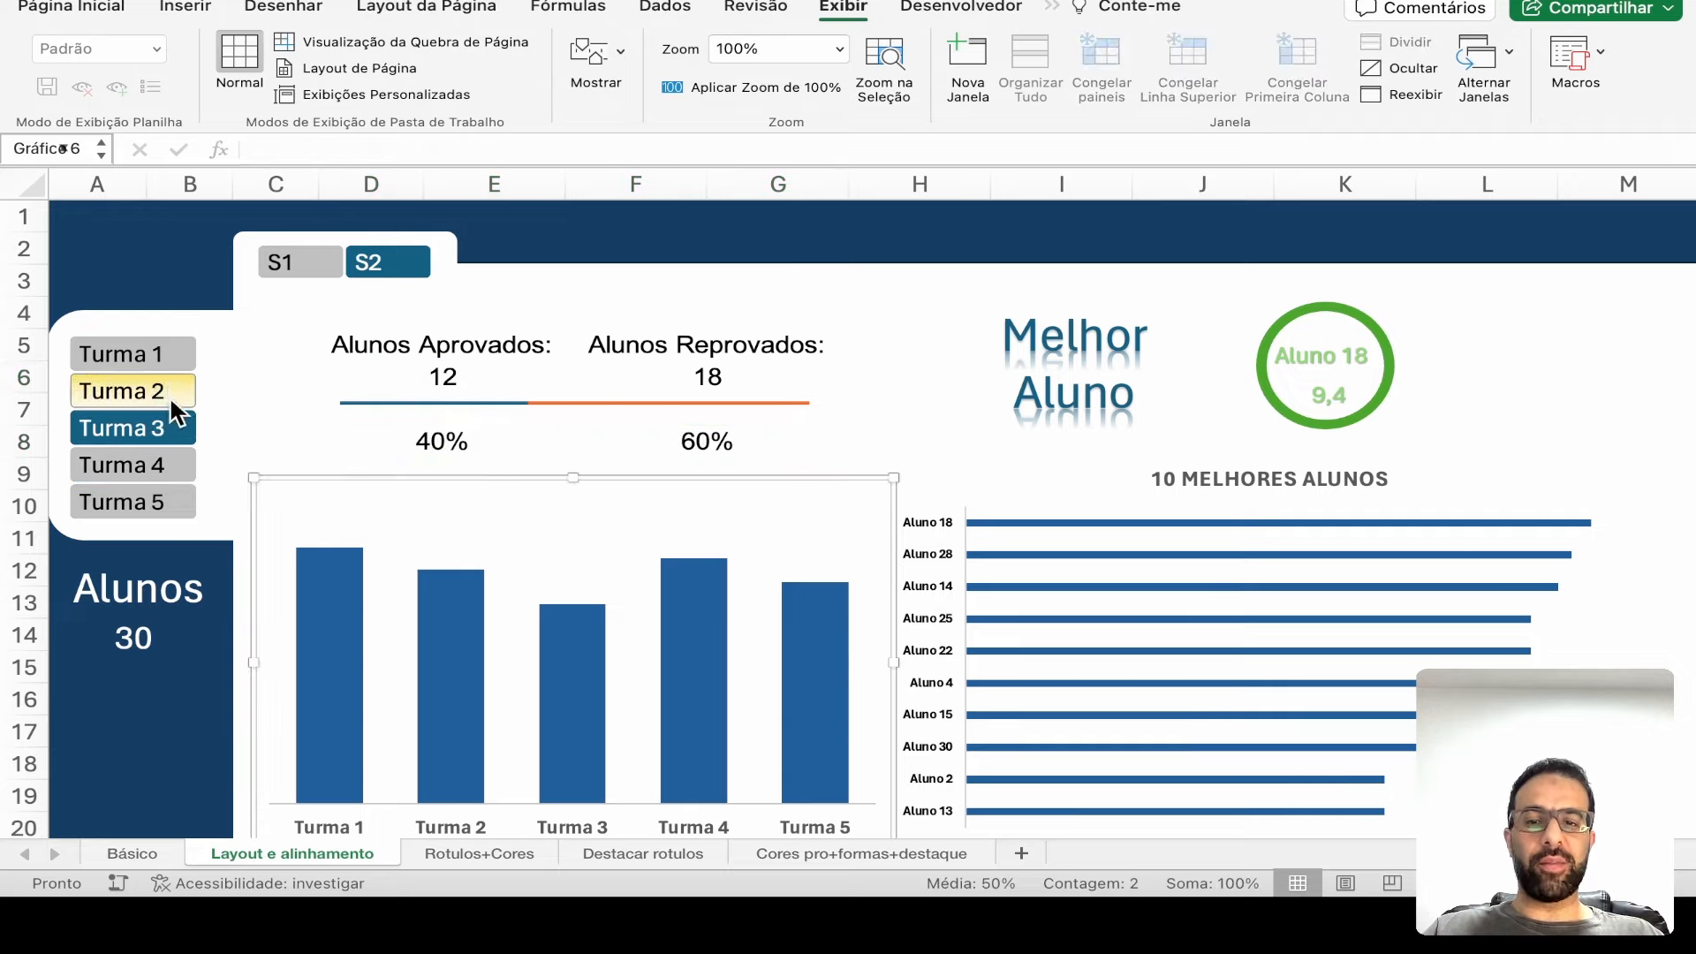
left_click(168, 385)
left_click(172, 422)
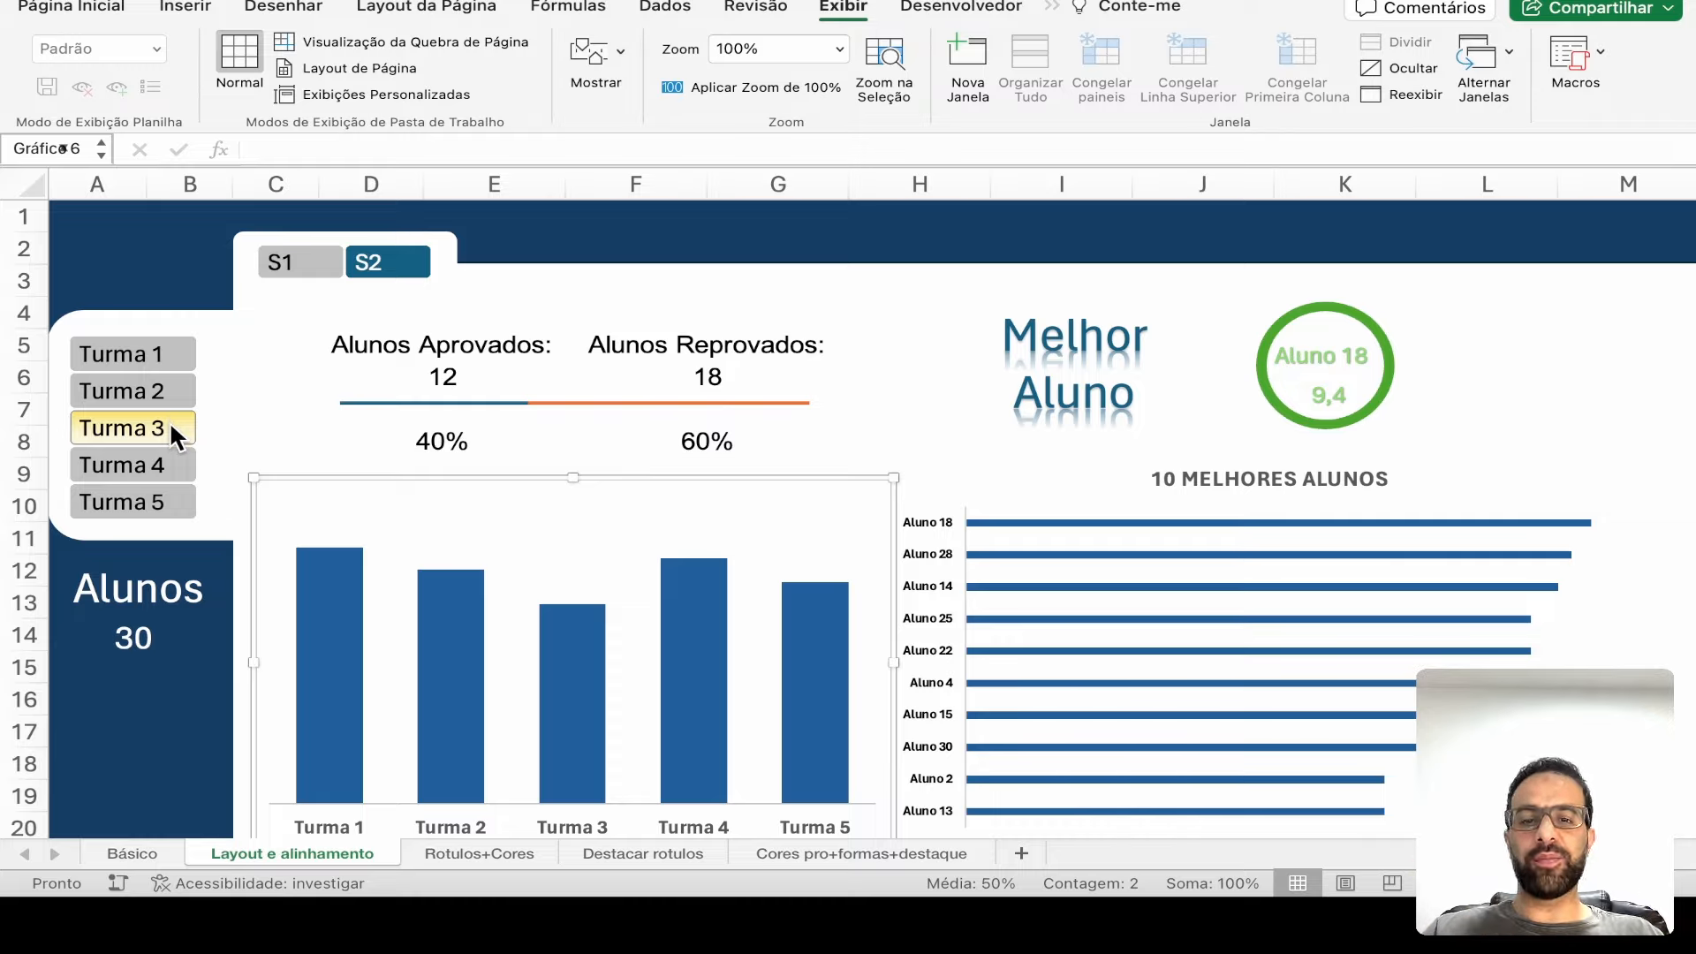
left_click(173, 456)
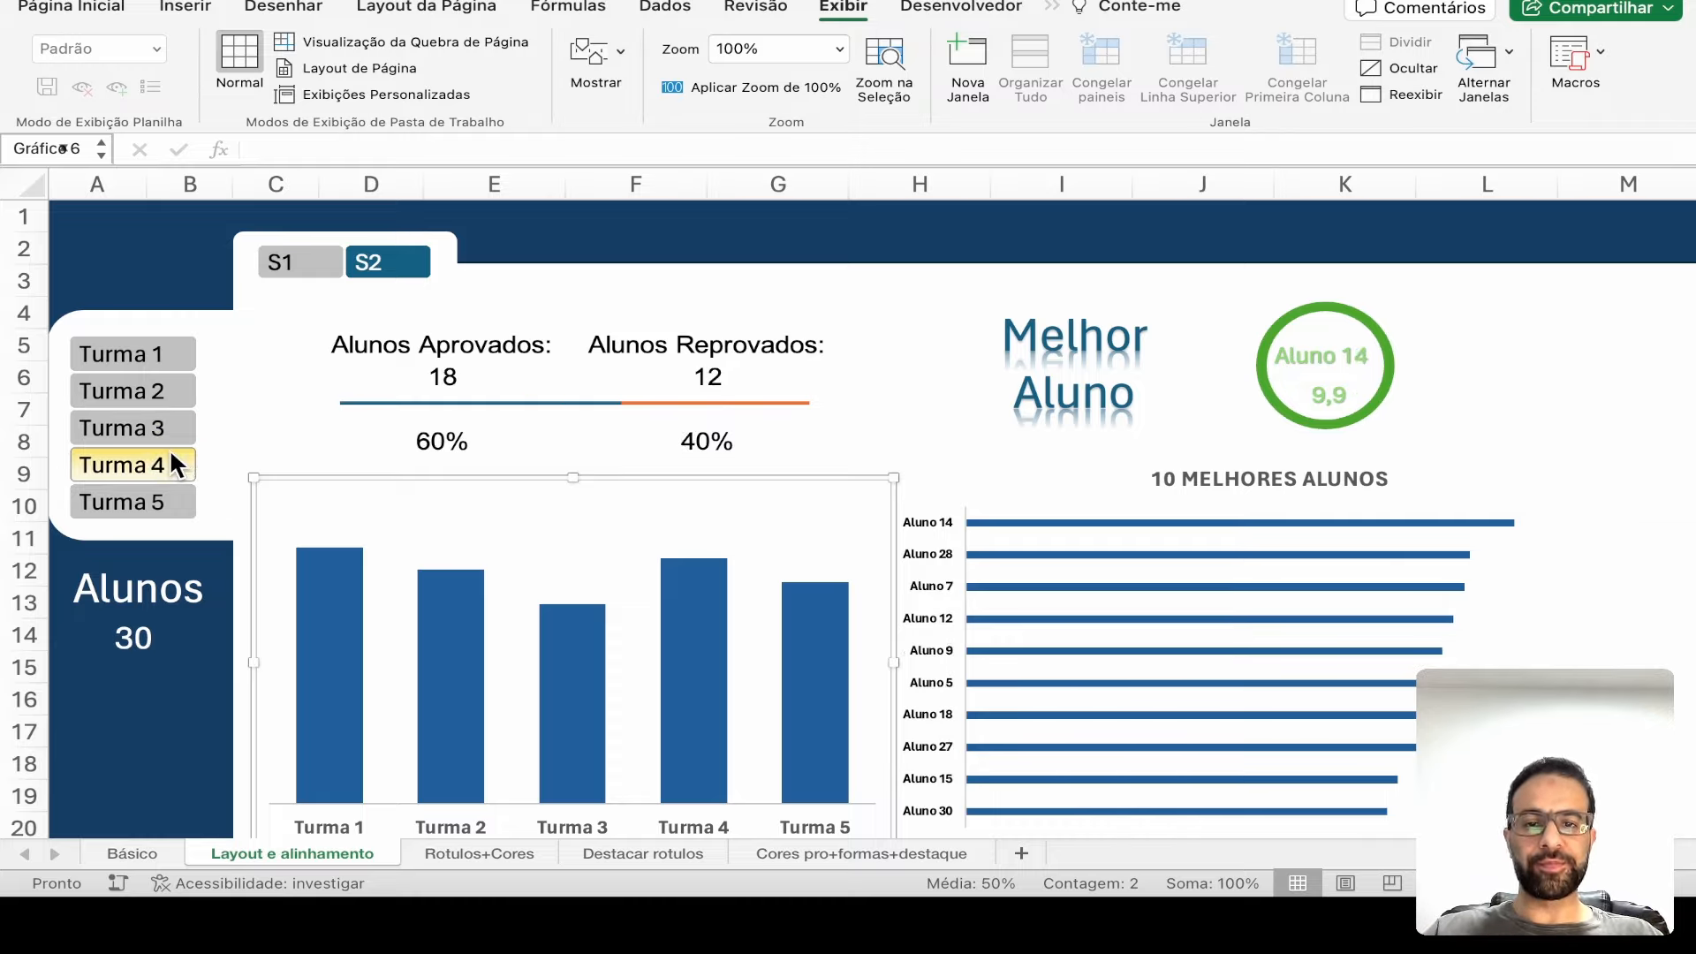
left_click(285, 443)
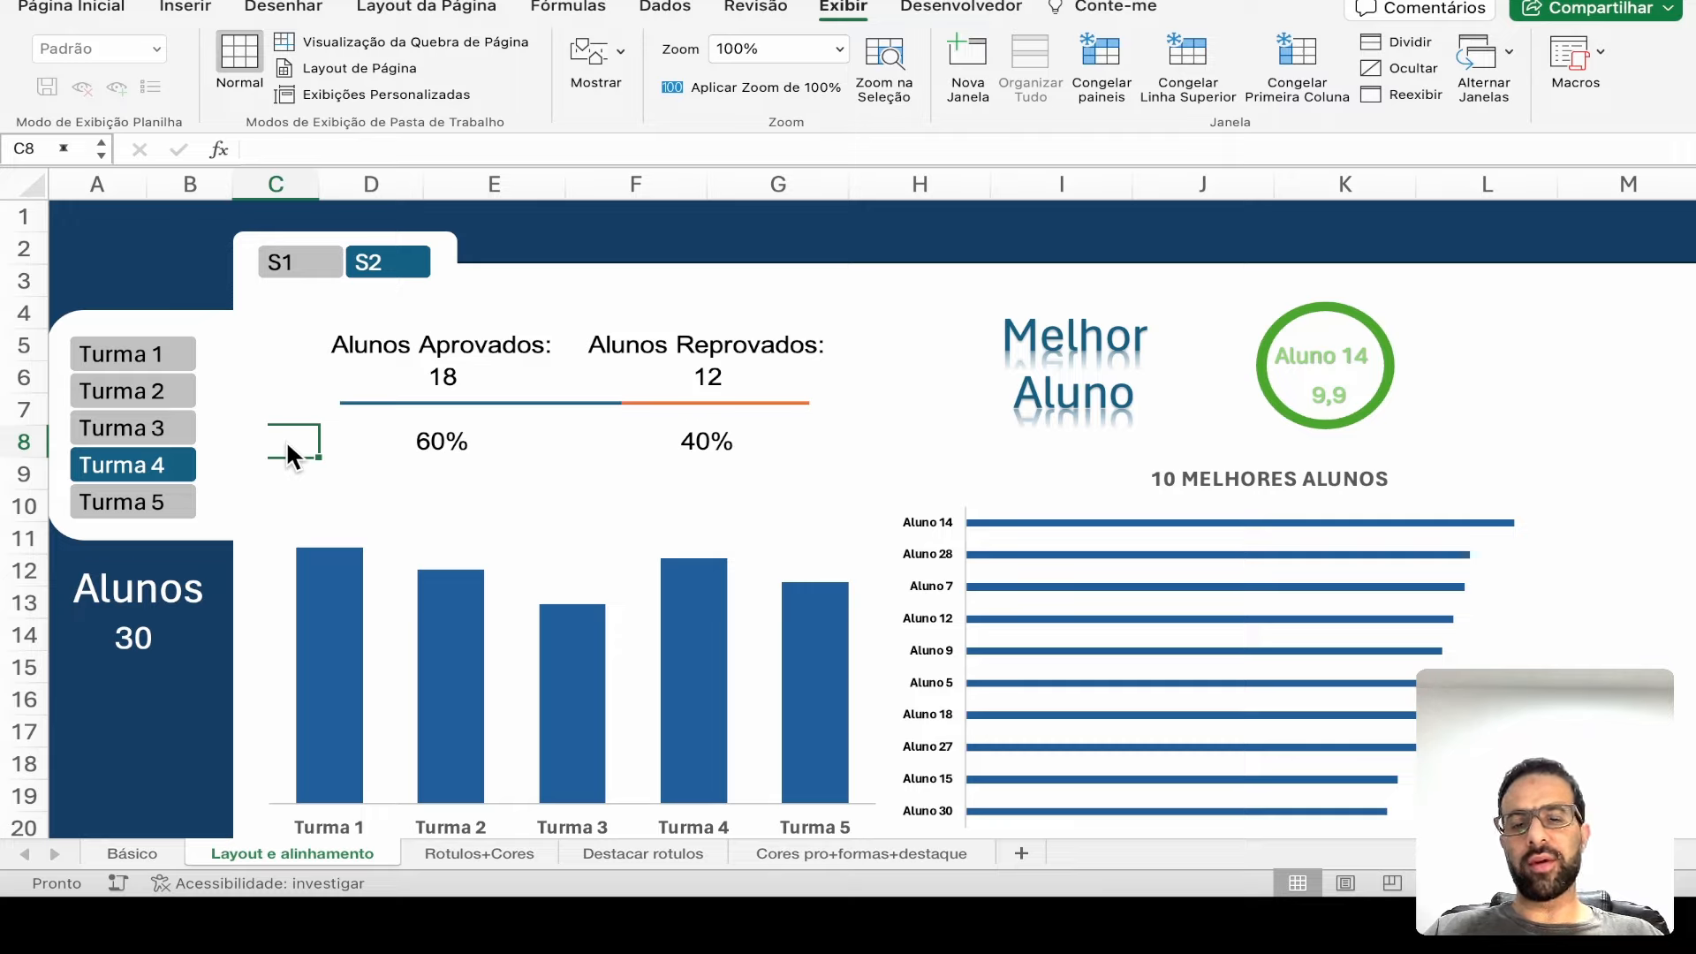
- Compare the Layout e alinhamento and Rotulos+Cores sheets by alternating between them, finishing on Rotulos+Cores
left_click(454, 848)
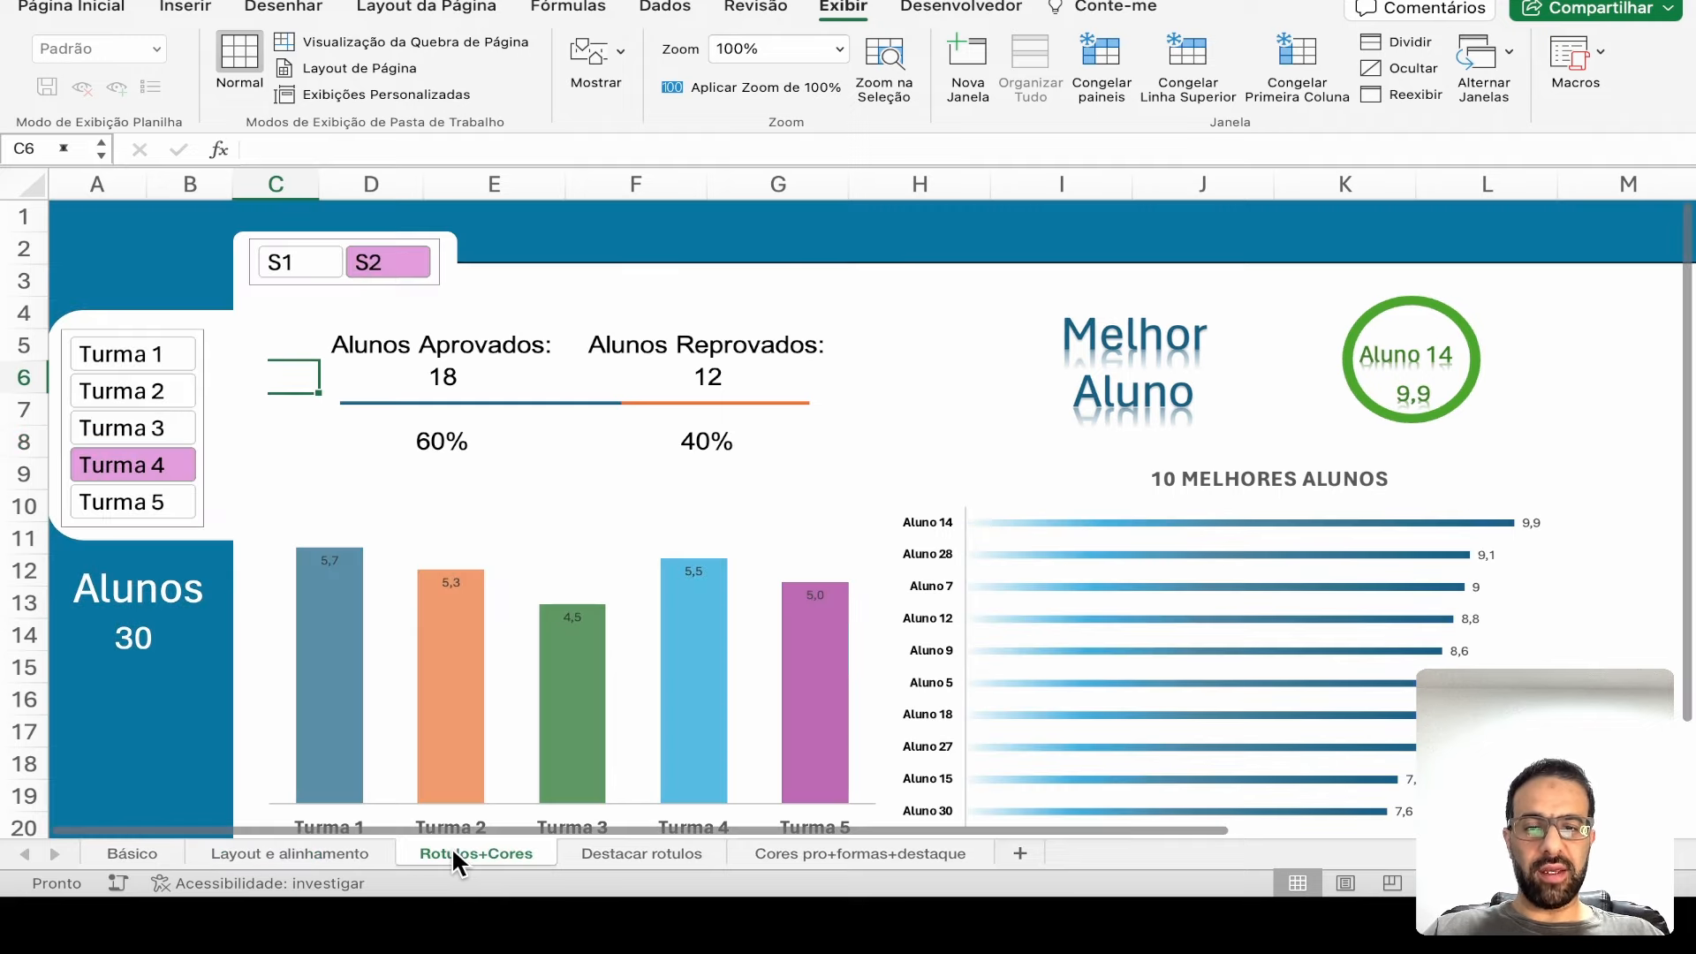
left_click(364, 855)
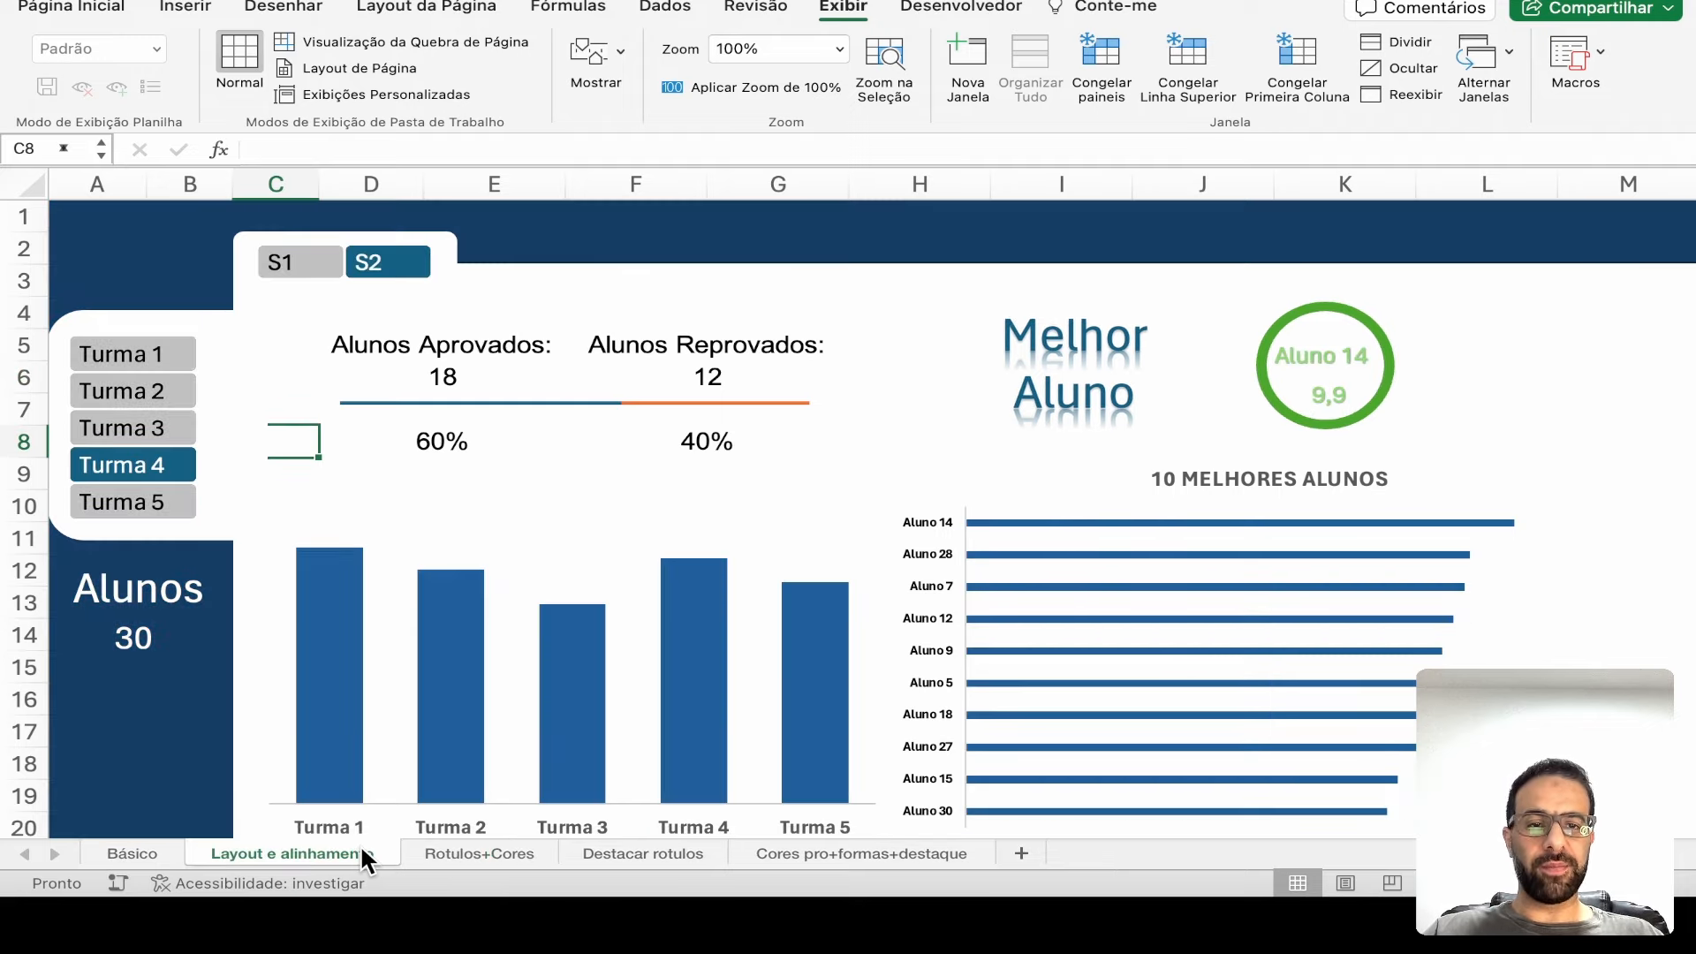
left_click(456, 852)
left_click(345, 856)
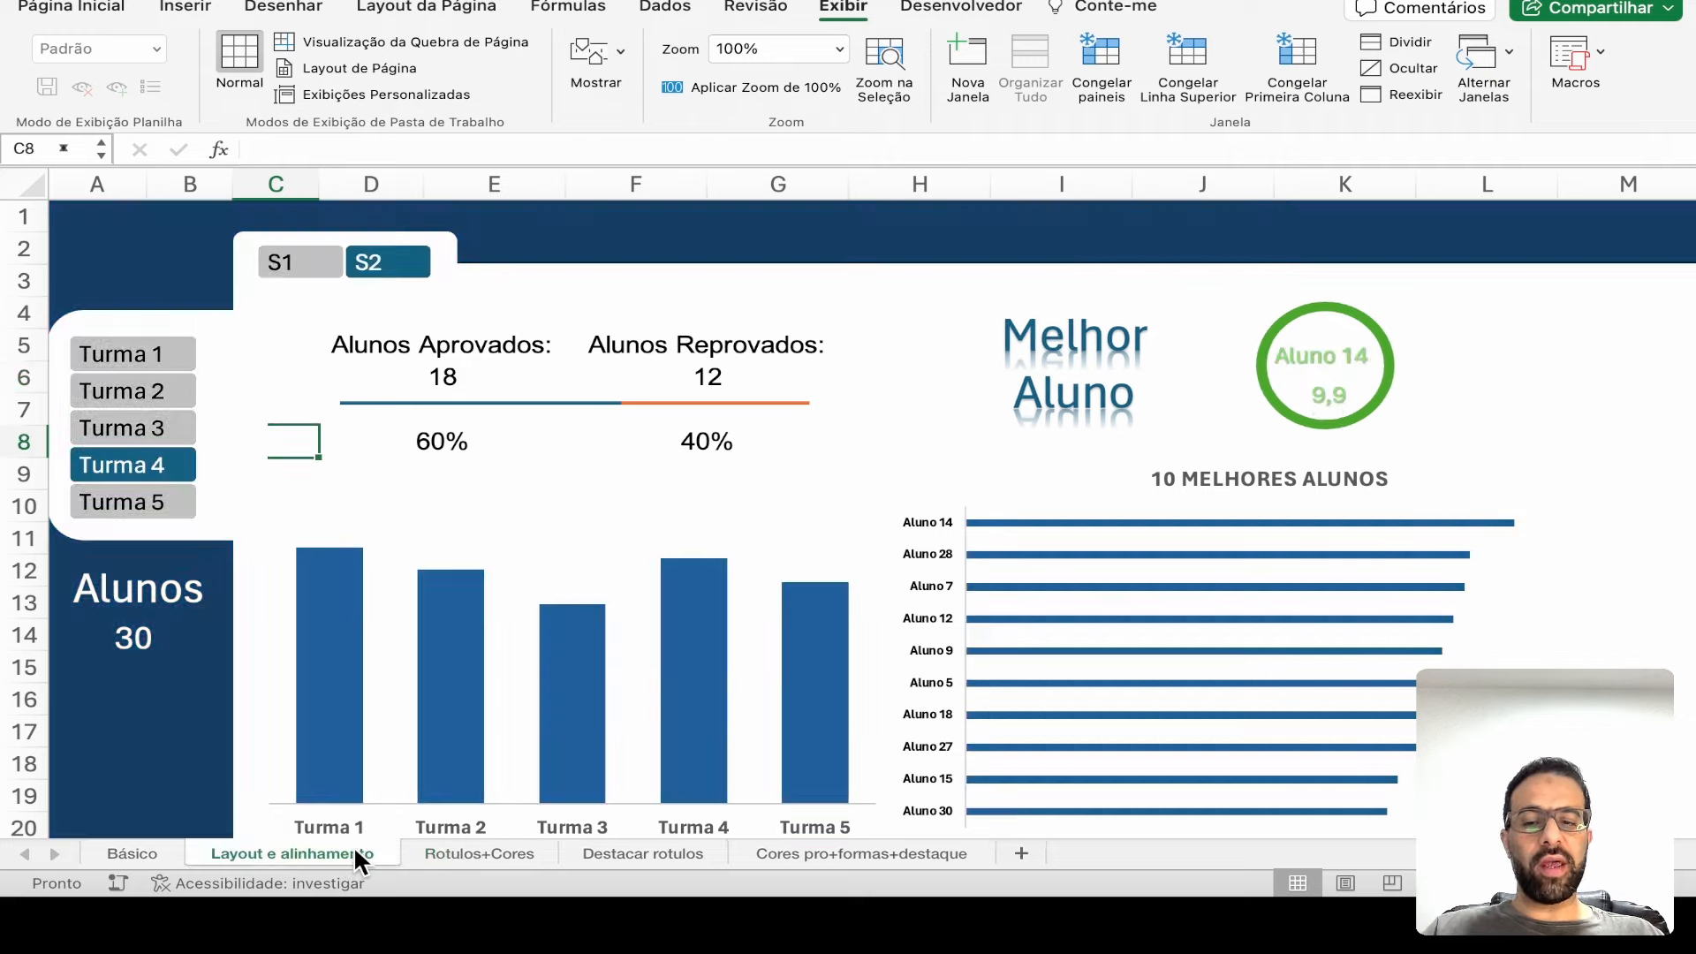
left_click(415, 855)
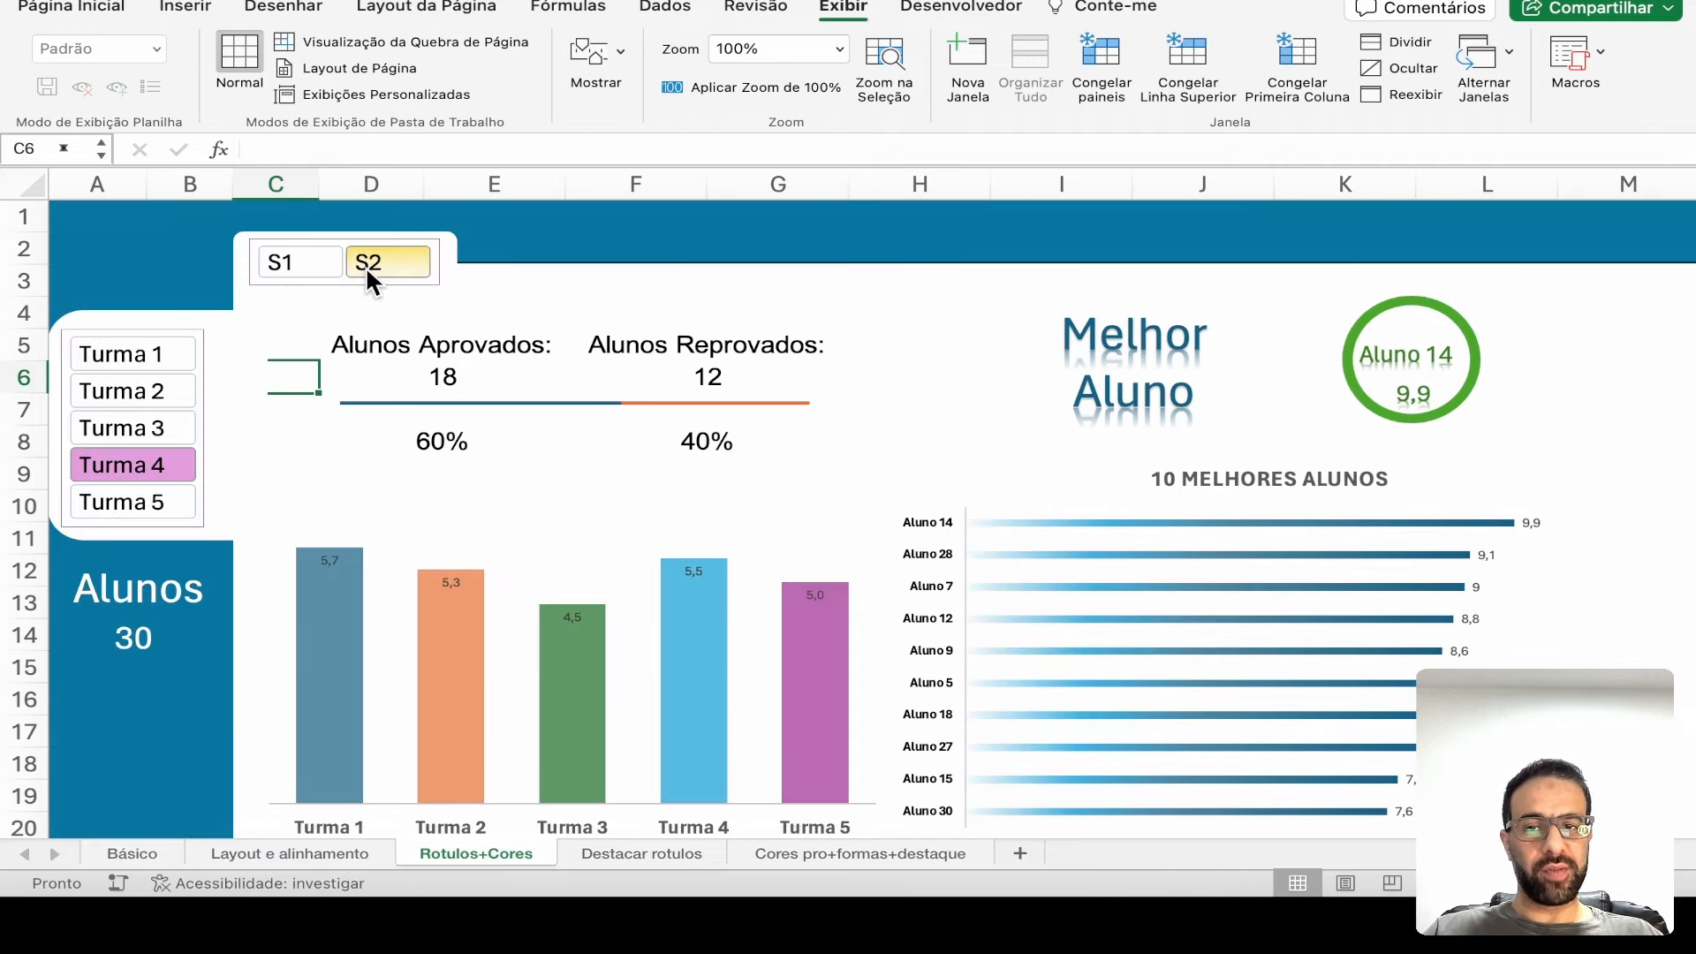
- Filter Rotulos+Cores to semester S1 and inspect the value labels on the class column chart and the 10 MELHORES ALUNOS chart
left_click(339, 263)
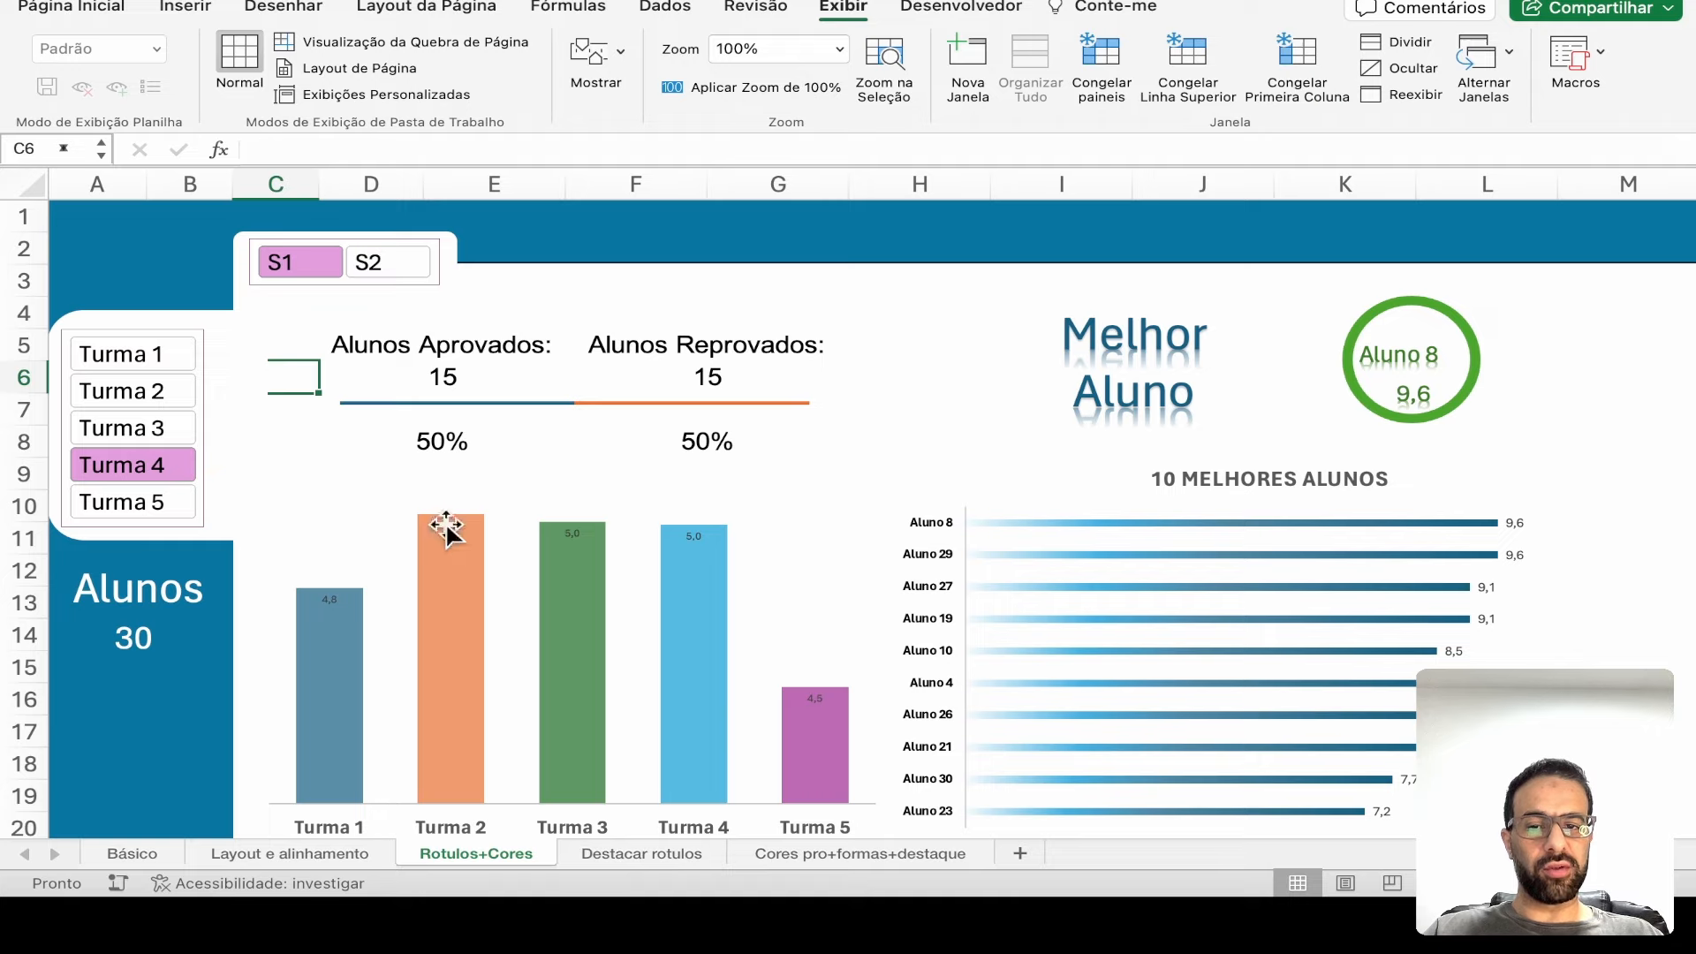
left_click(446, 527)
left_click(1515, 522)
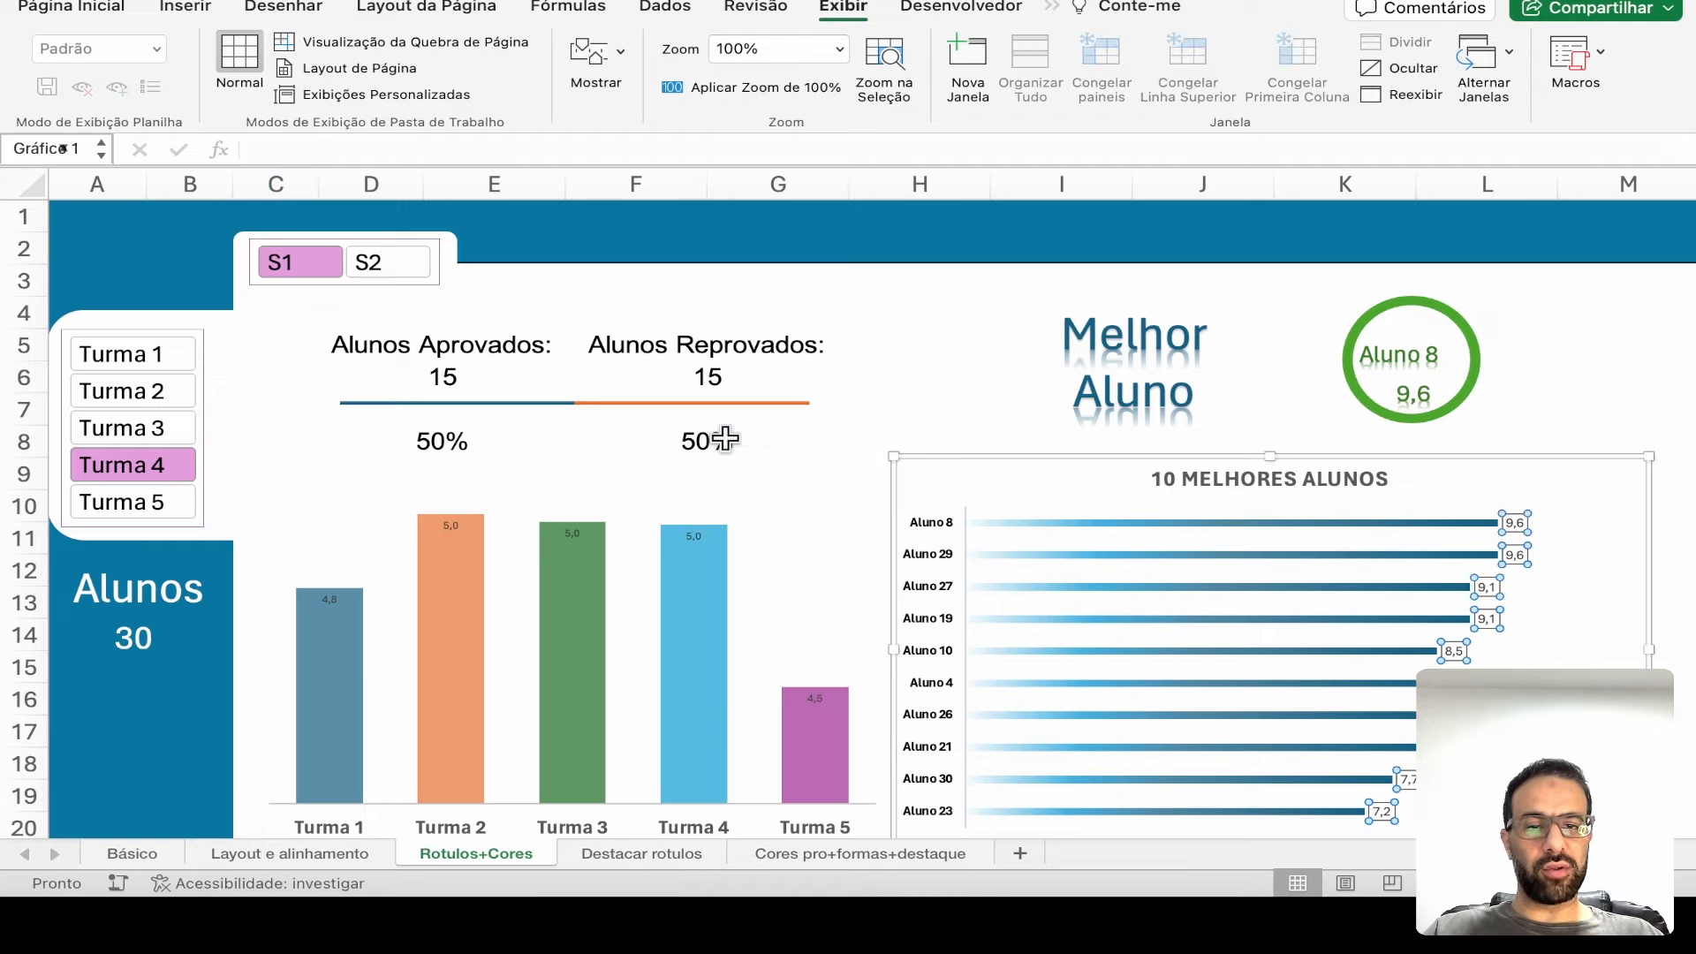
left_click(724, 440)
- Set the semester filter to S2 on Layout e alinhamento and compare that sheet with Rotulos+Cores, finishing on Layout e alinhamento
left_click(376, 848)
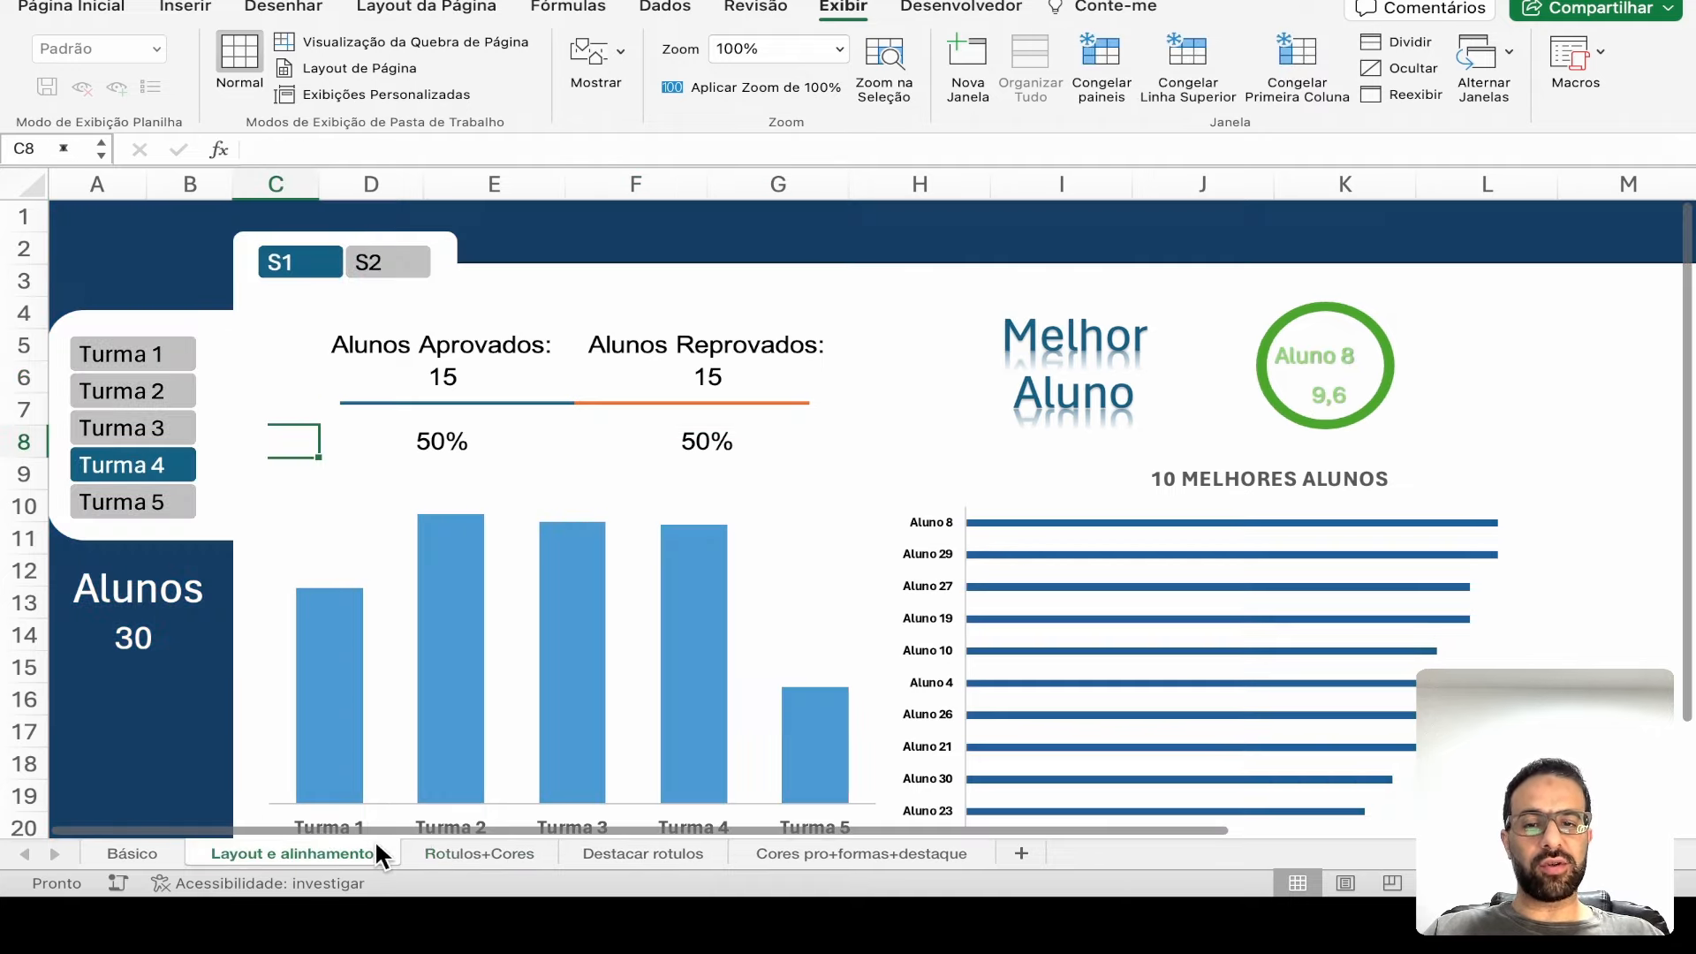
left_click(380, 267)
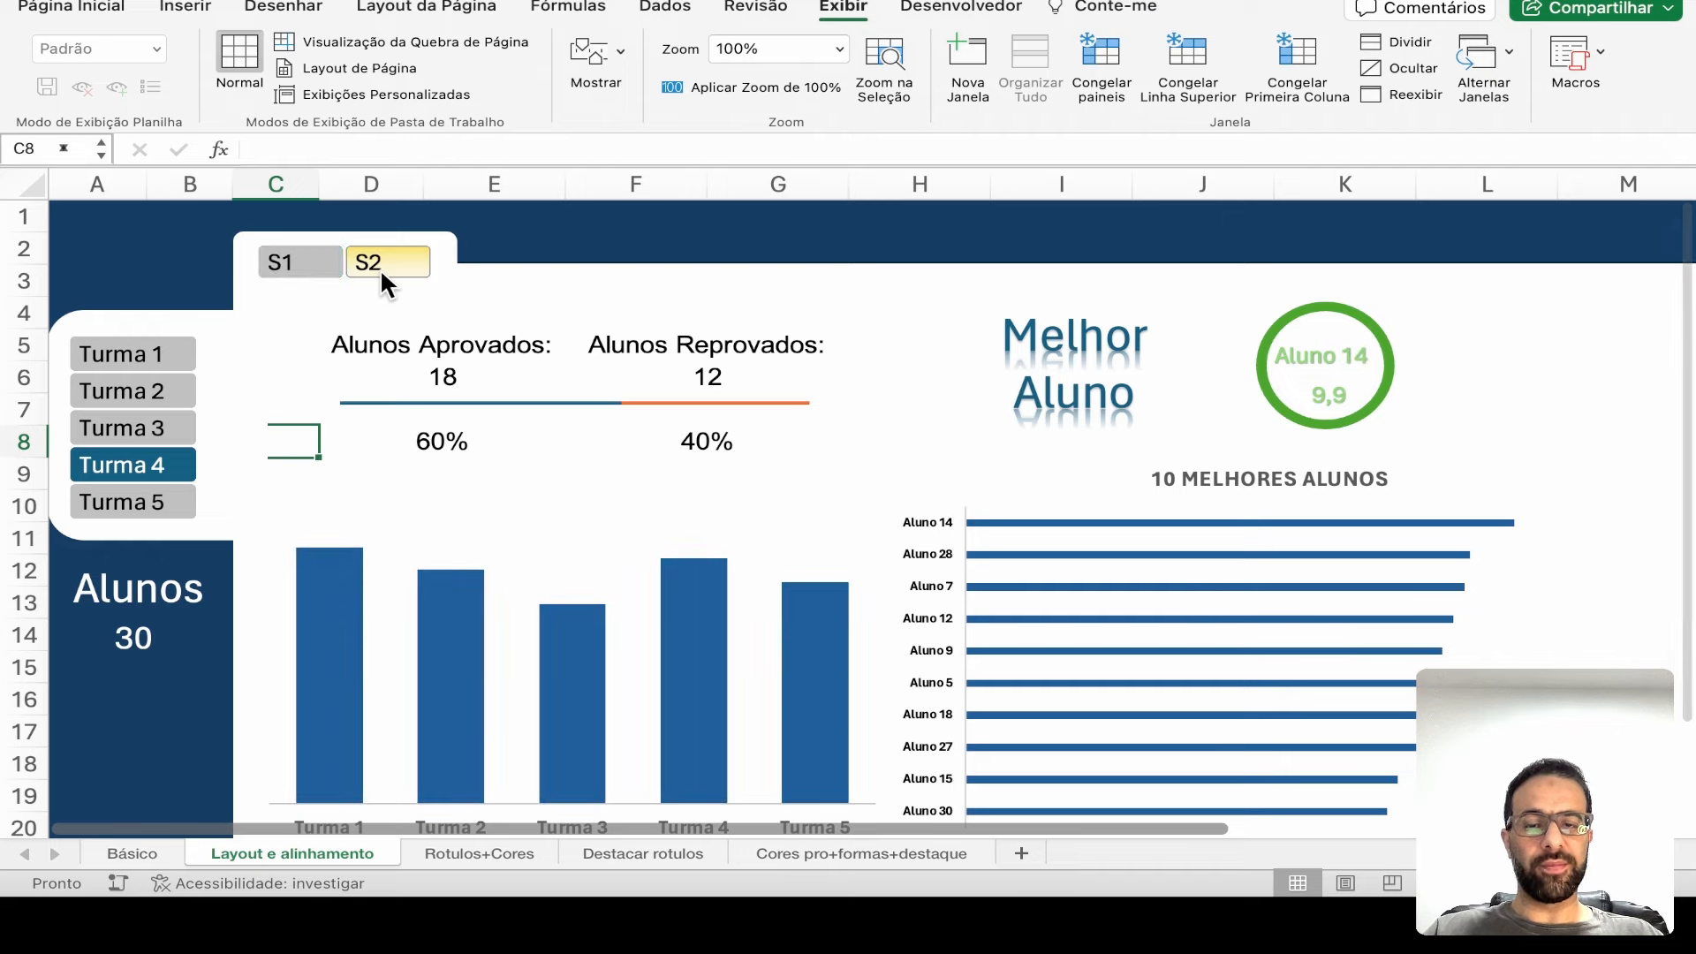
left_click(470, 848)
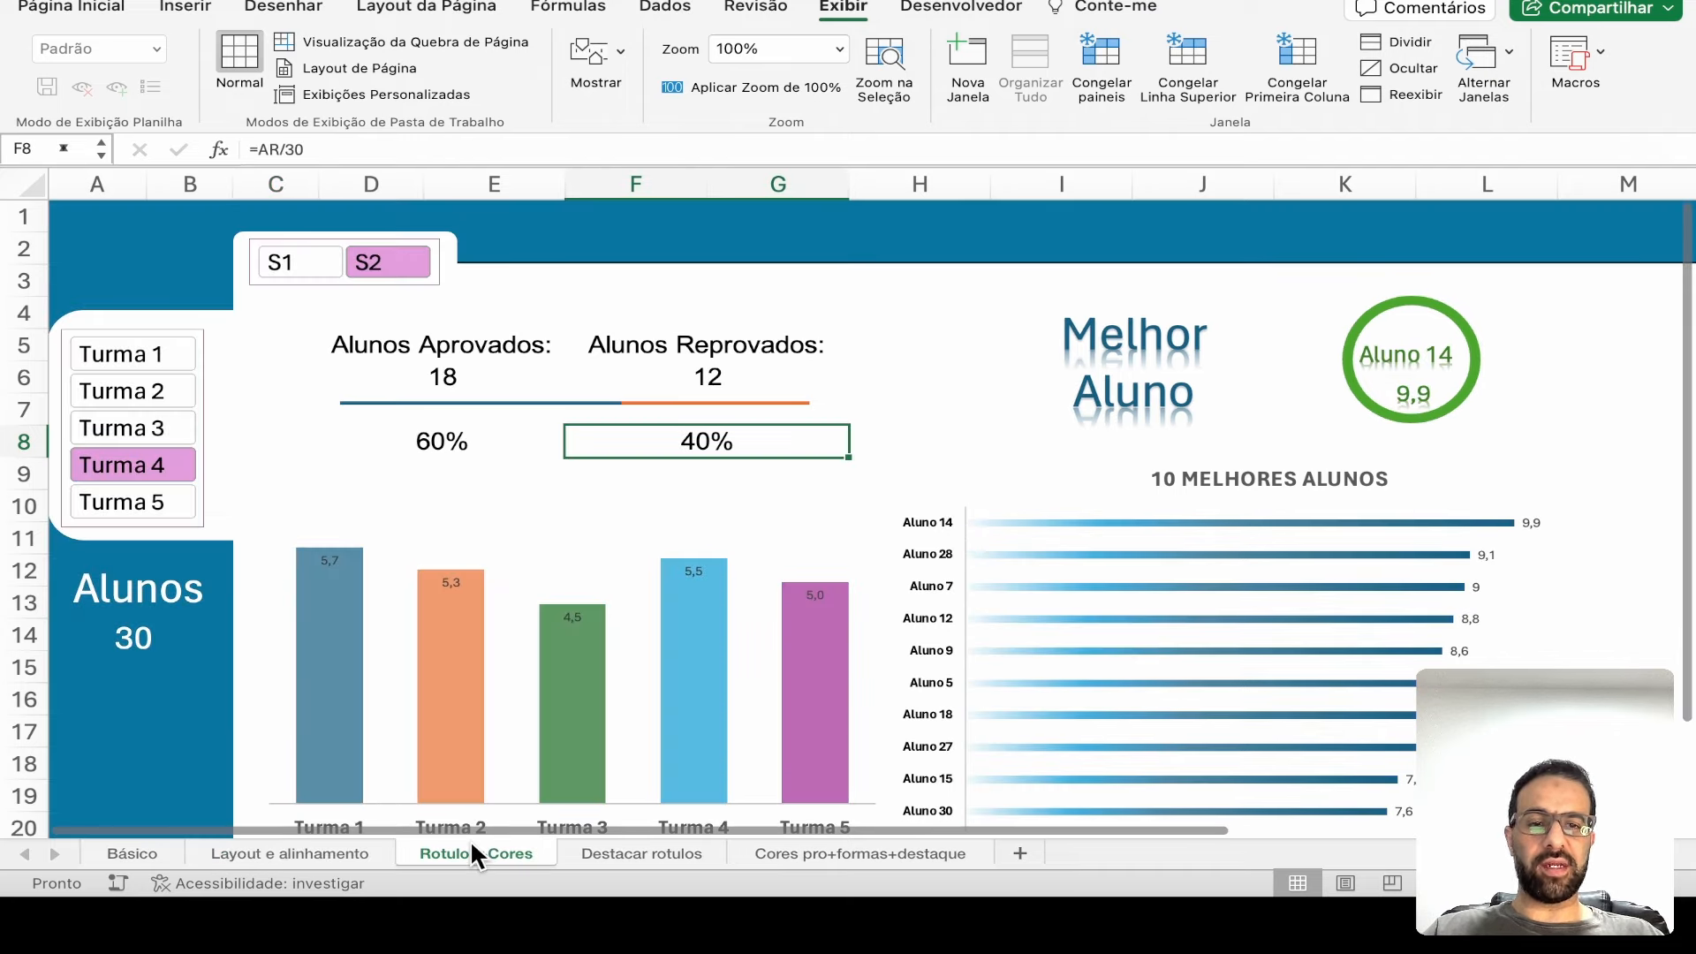
left_click(357, 850)
left_click(457, 850)
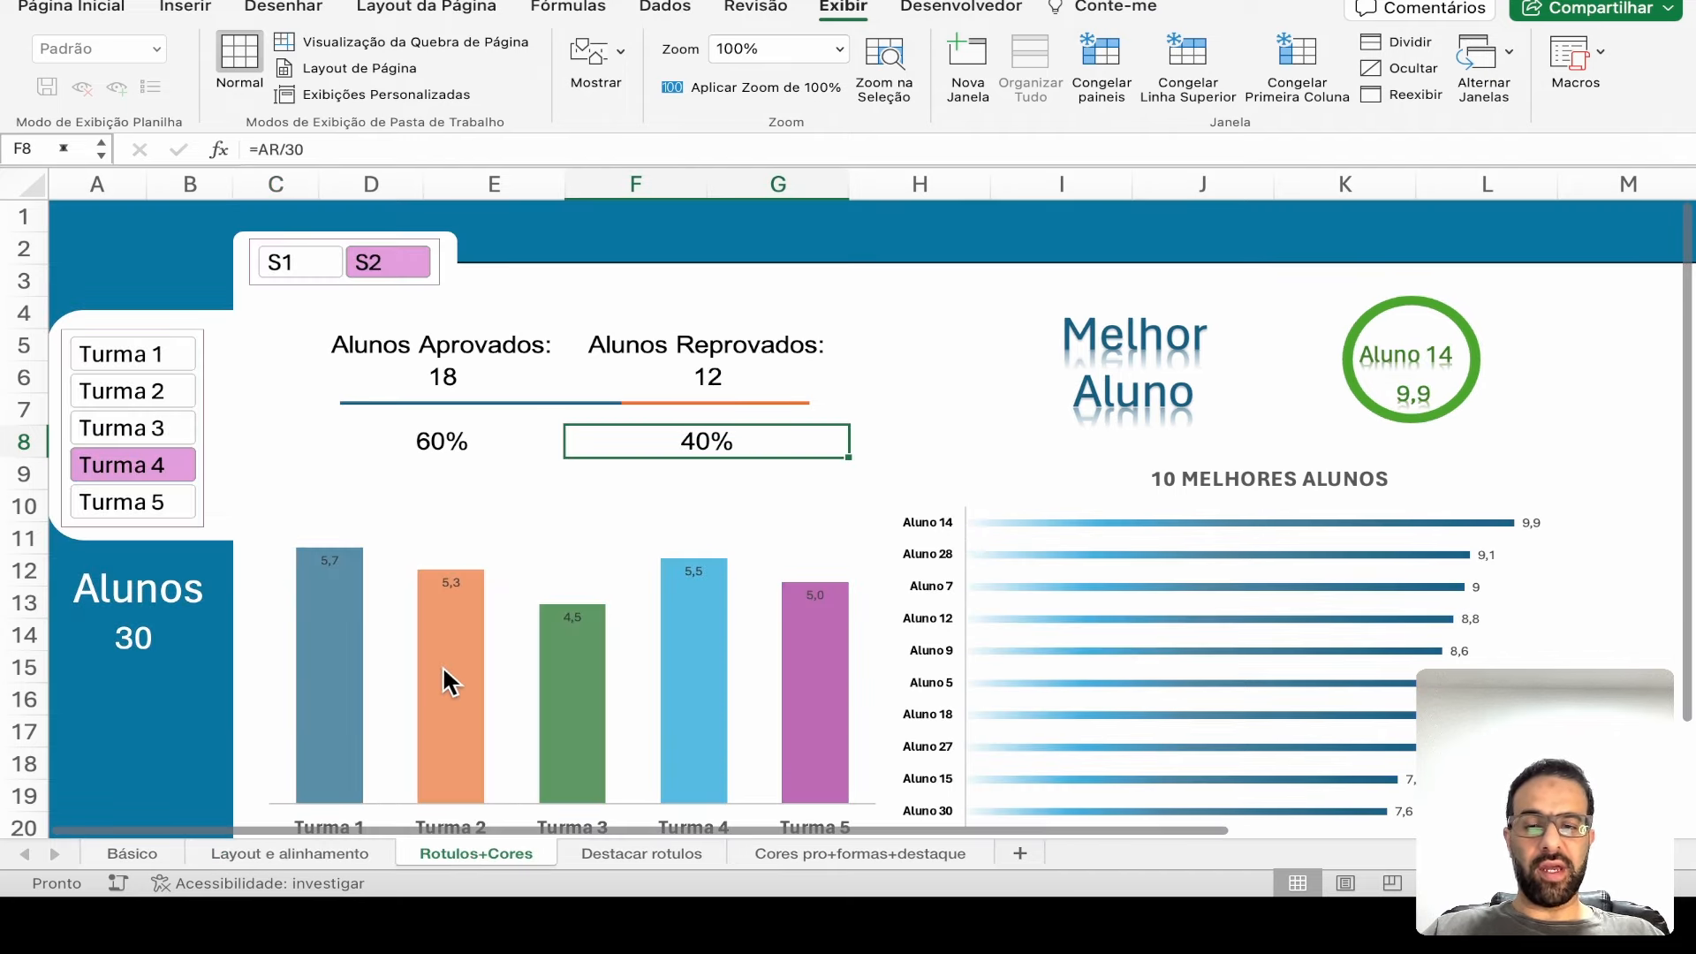
left_click(336, 855)
- Examine the colours of the side panel, header band, semester and class slicers, and both charts on Layout e alinhamento
left_click(205, 587)
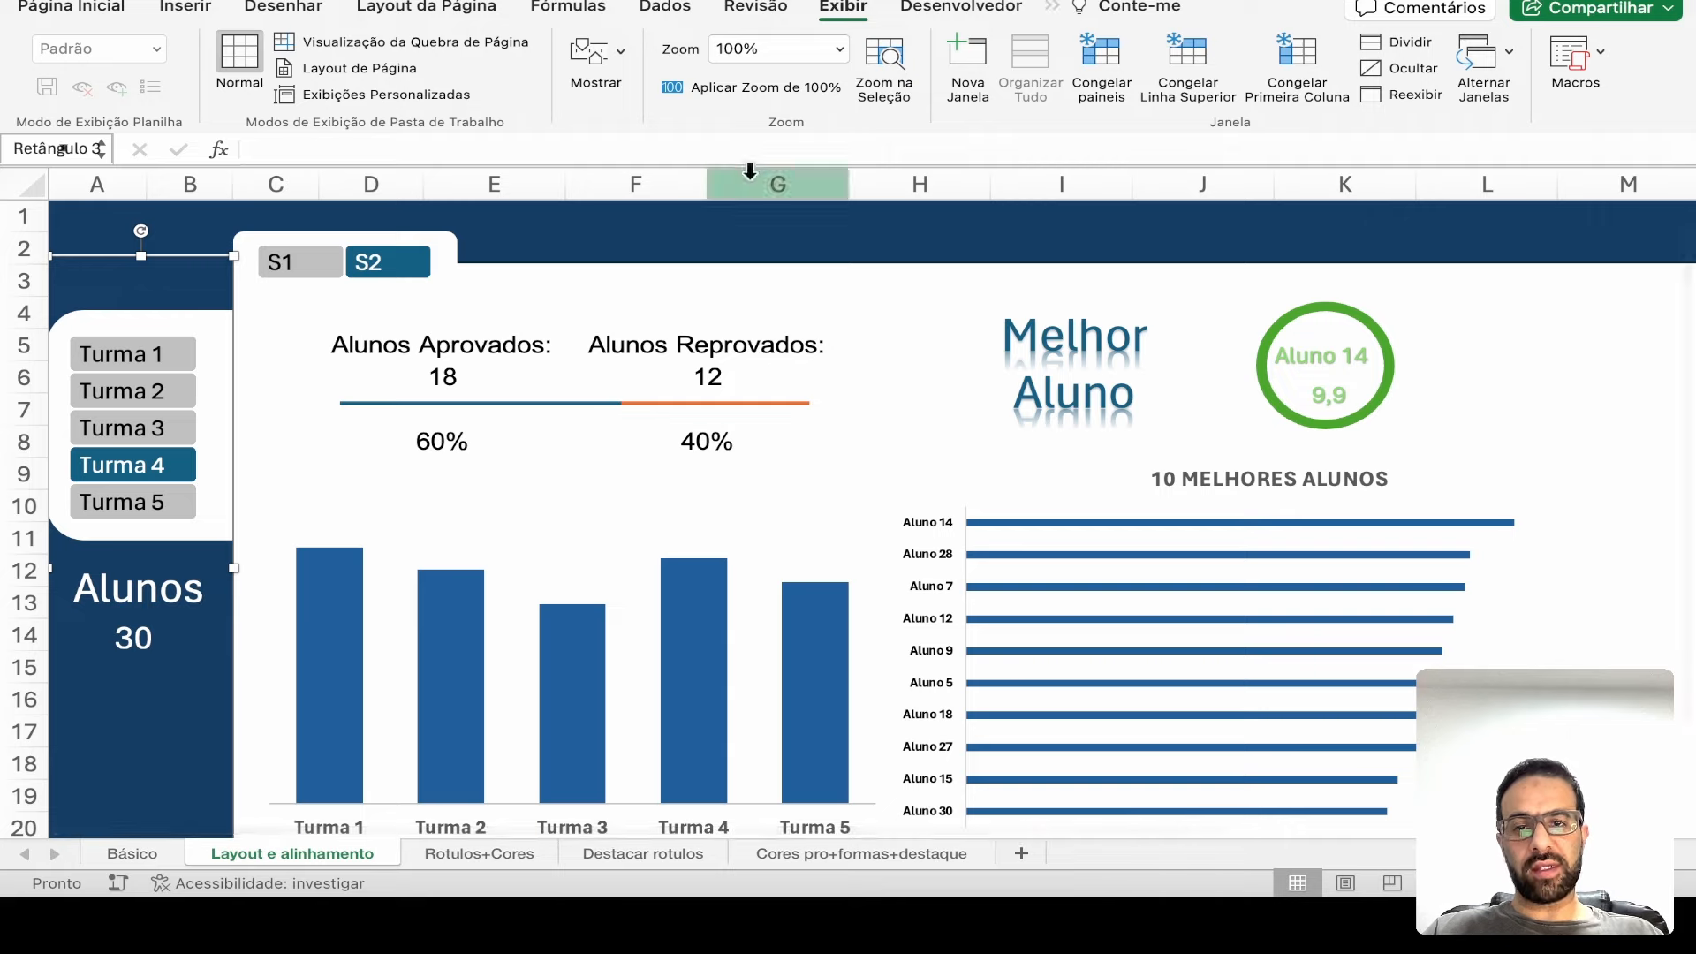
left_click(601, 207)
left_click(409, 303)
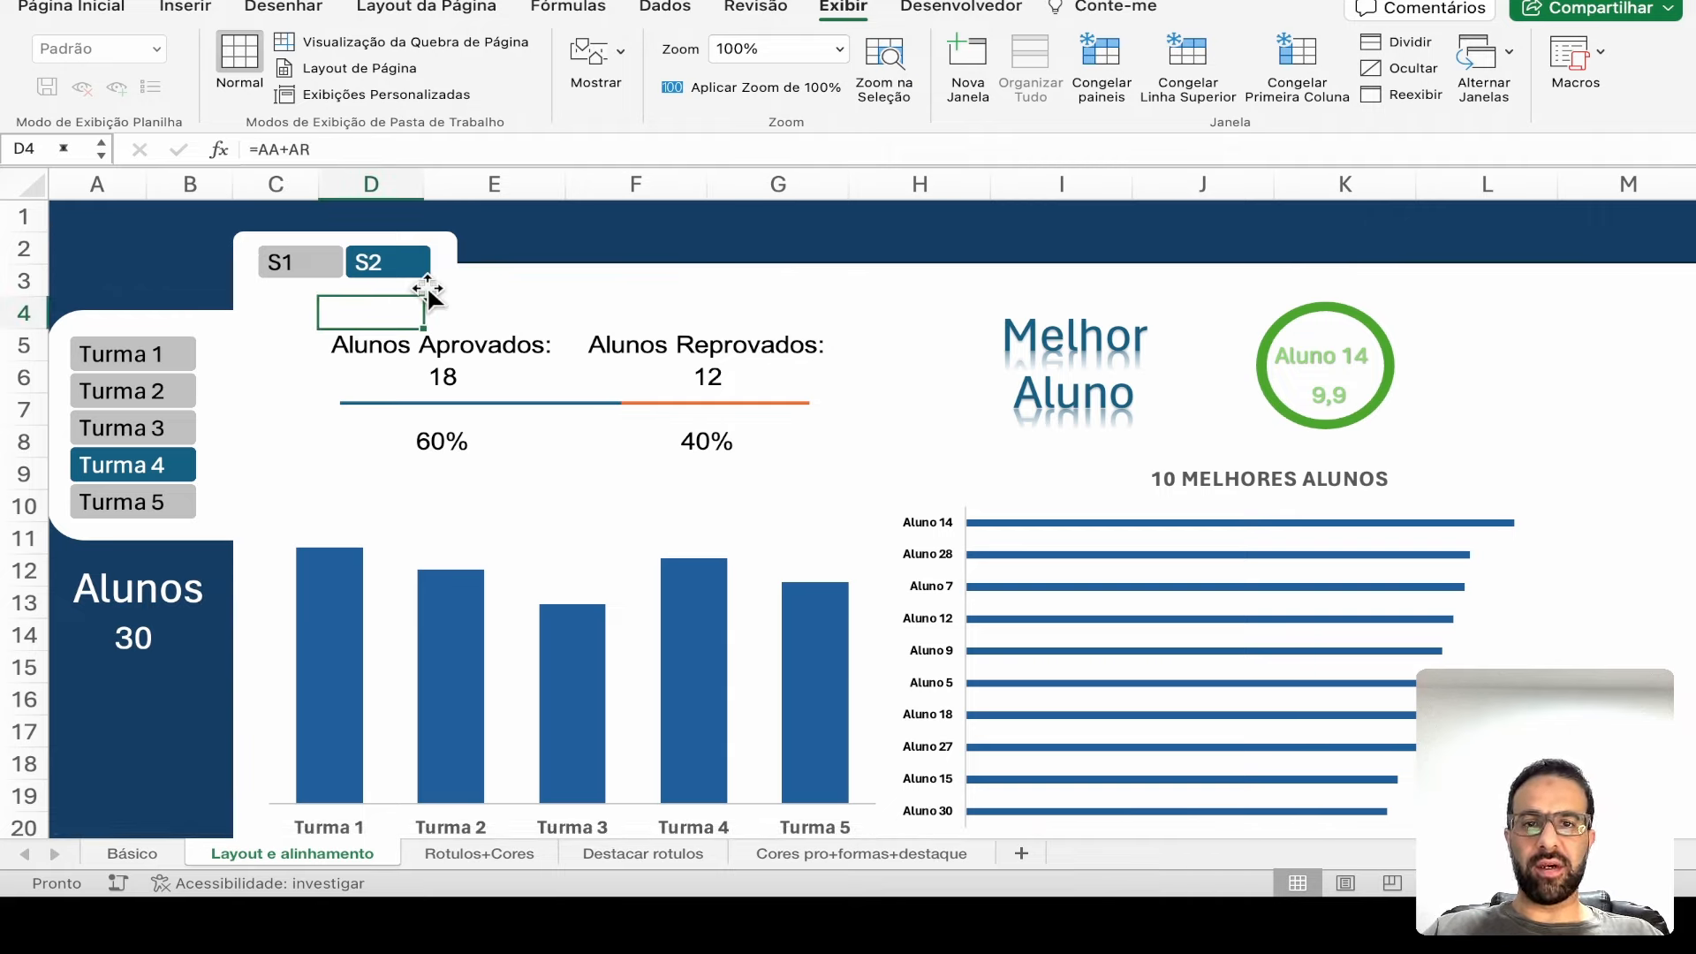
left_click(427, 285)
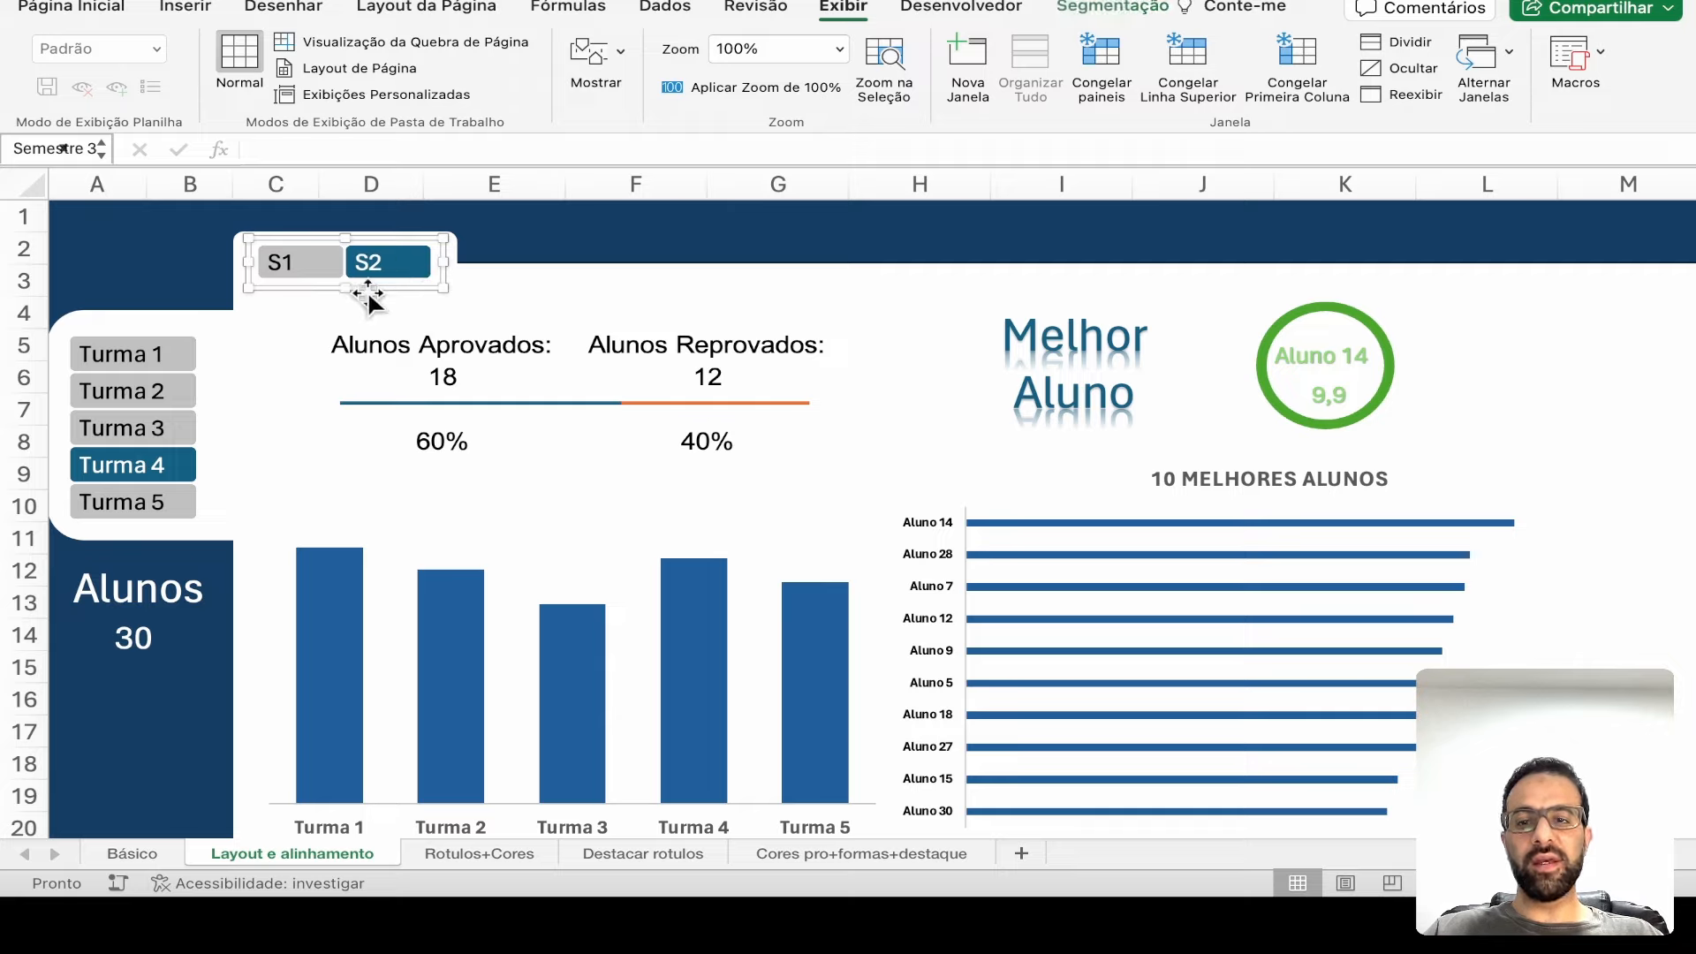
left_click(204, 376)
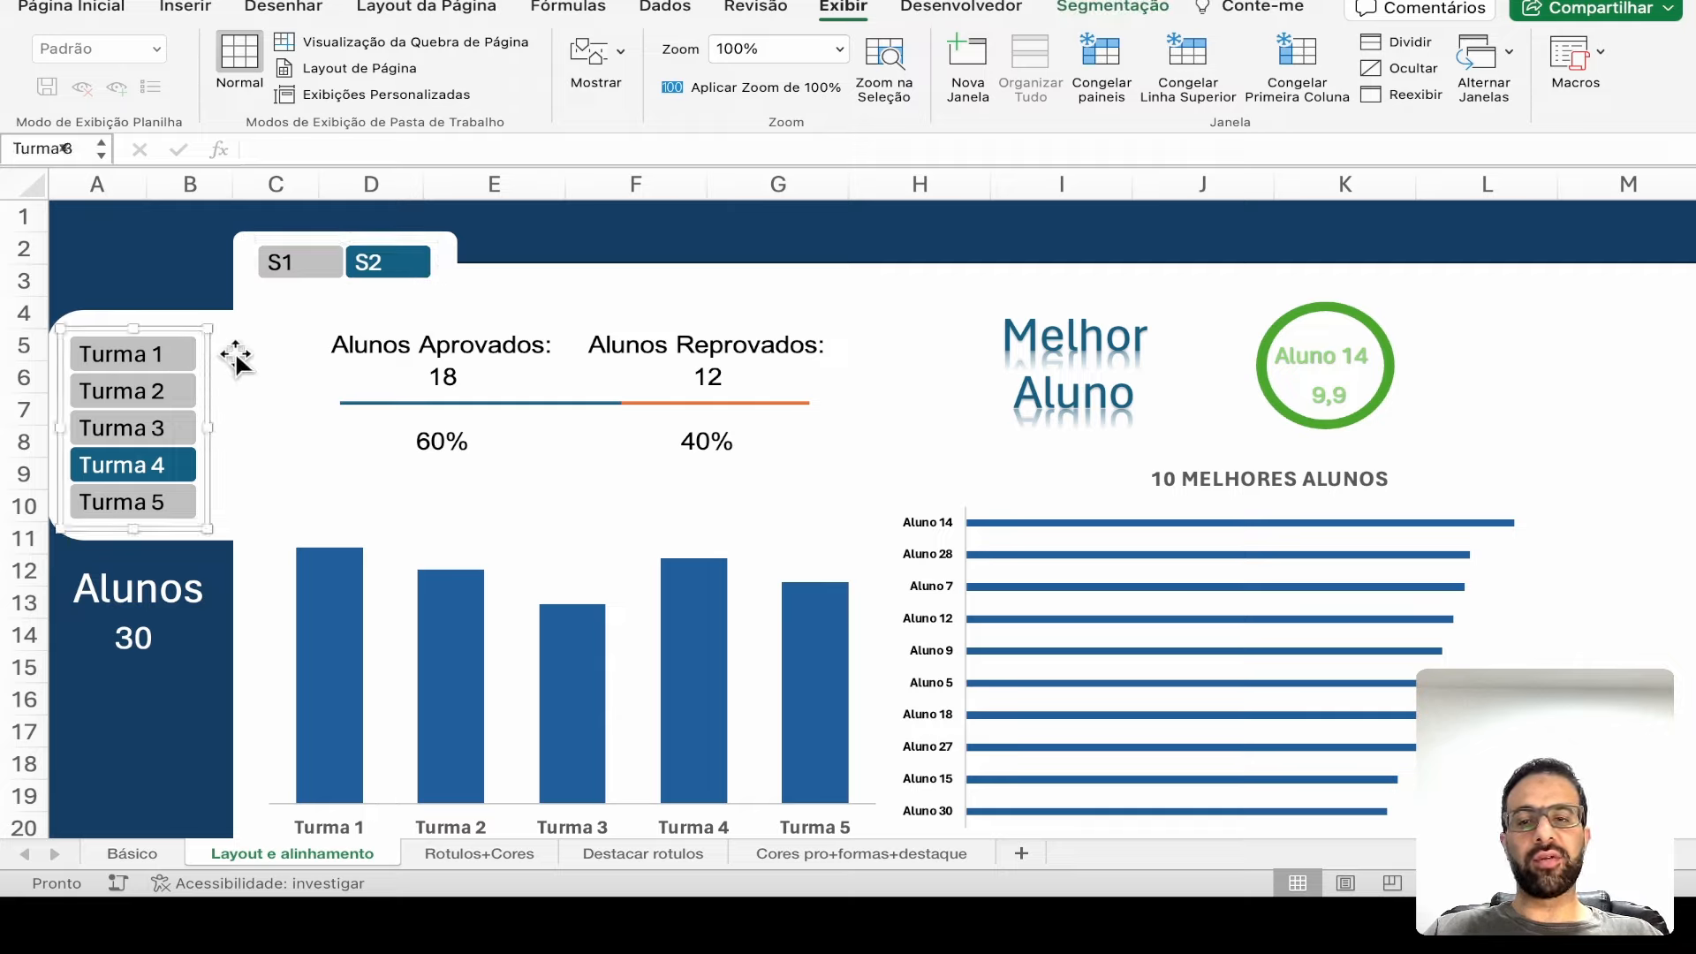
left_click(1140, 576)
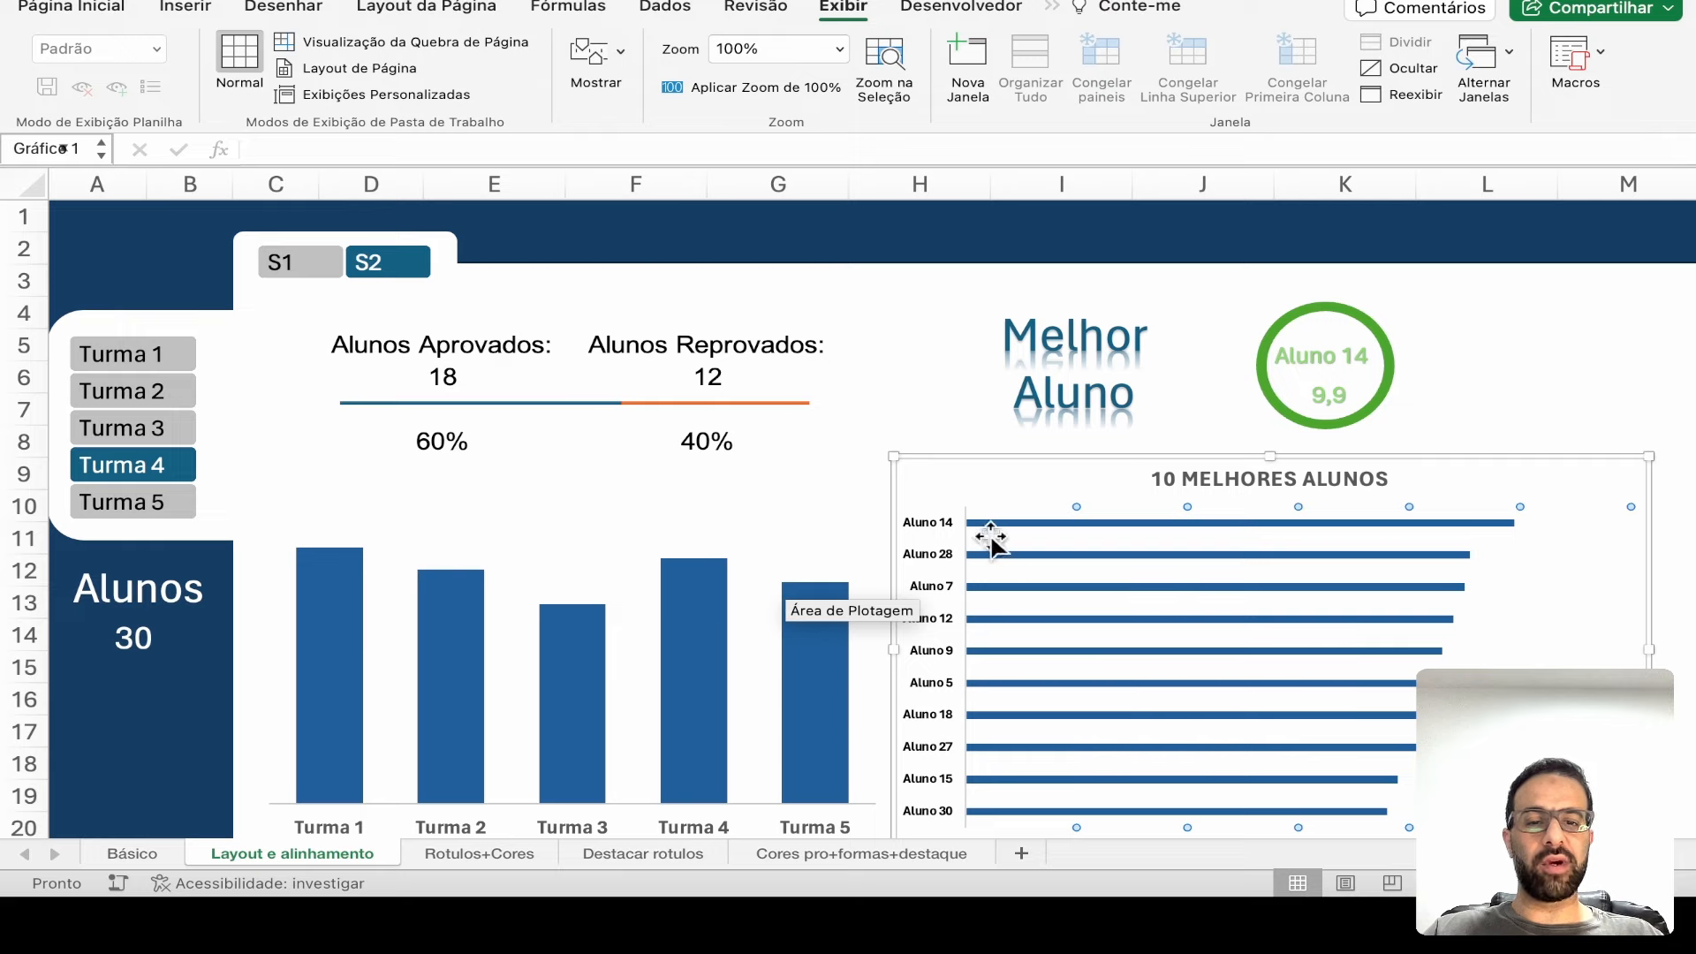
left_click(726, 565)
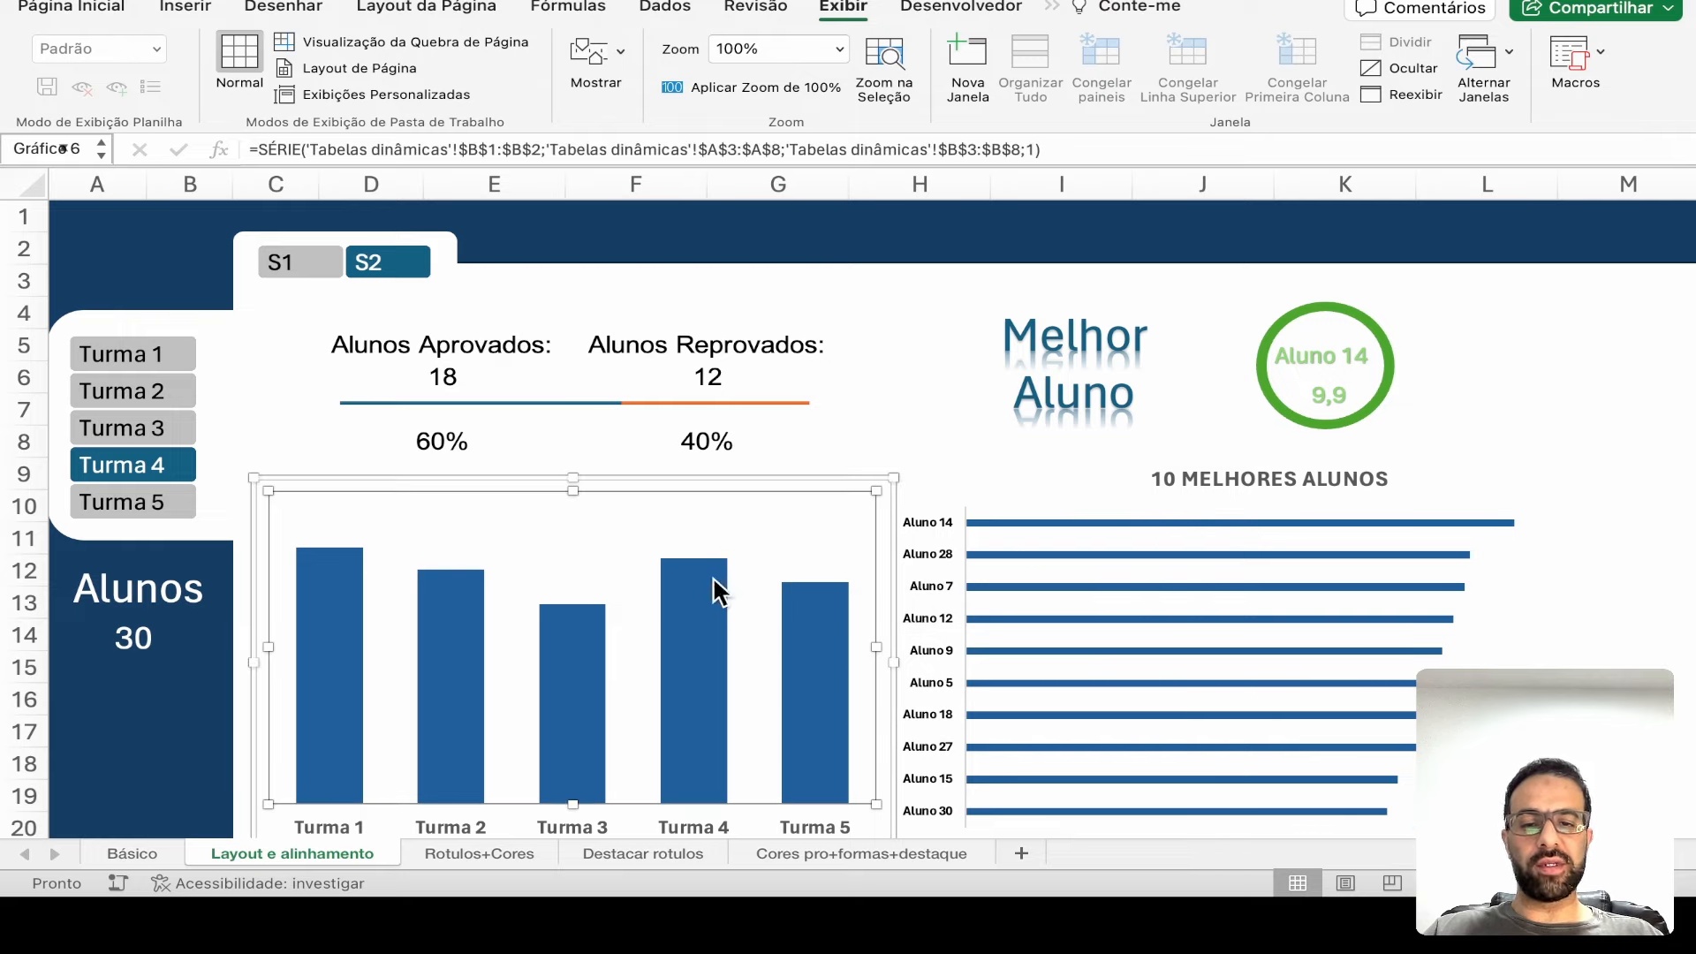
- Compare the chart colours and data labels of Rotulos+Cores against Layout e alinhamento, finishing on Rotulos+Cores
left_click(432, 839)
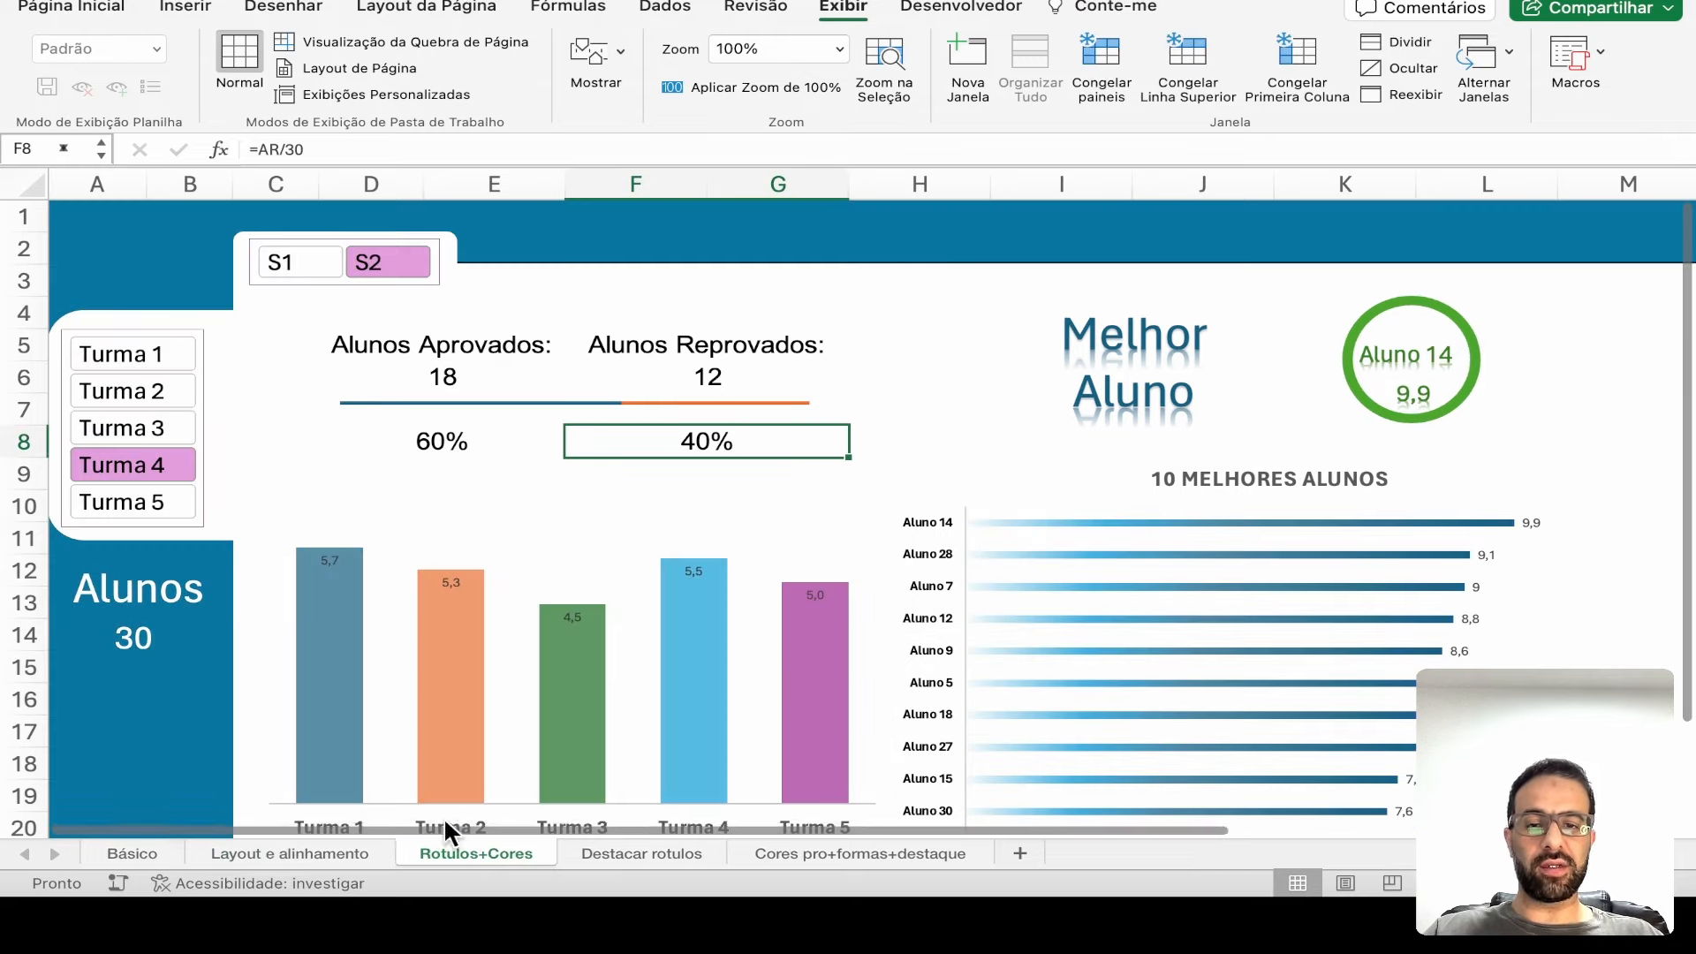
left_click(360, 849)
left_click(490, 847)
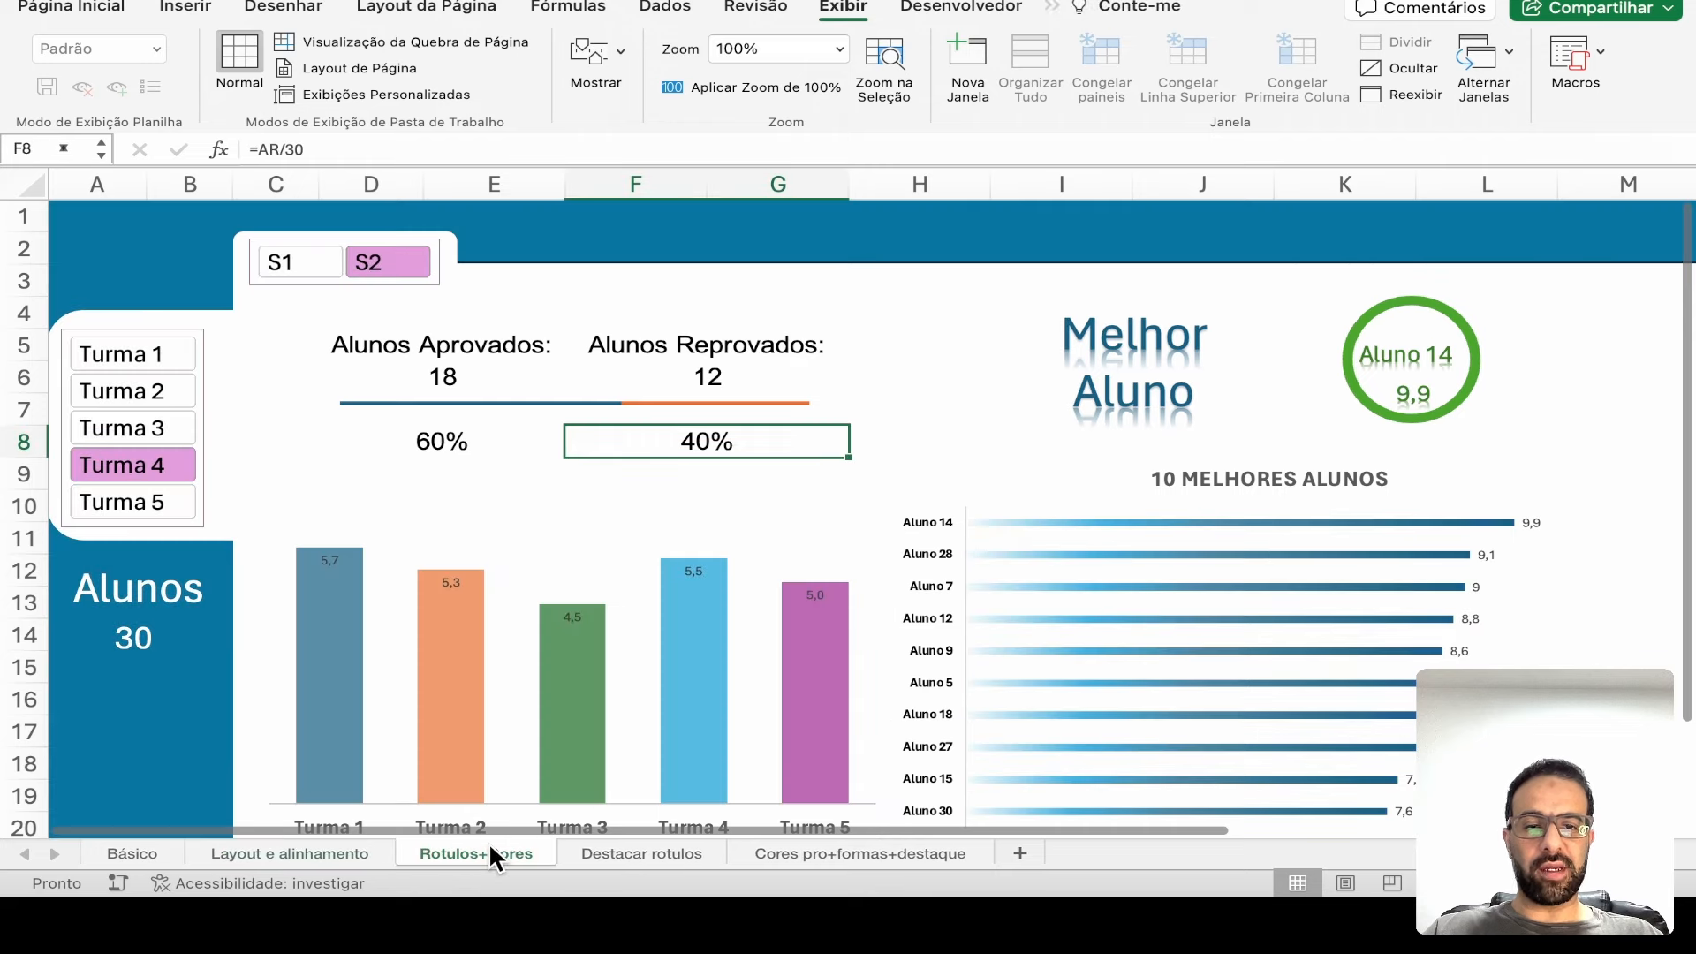
left_click(394, 851)
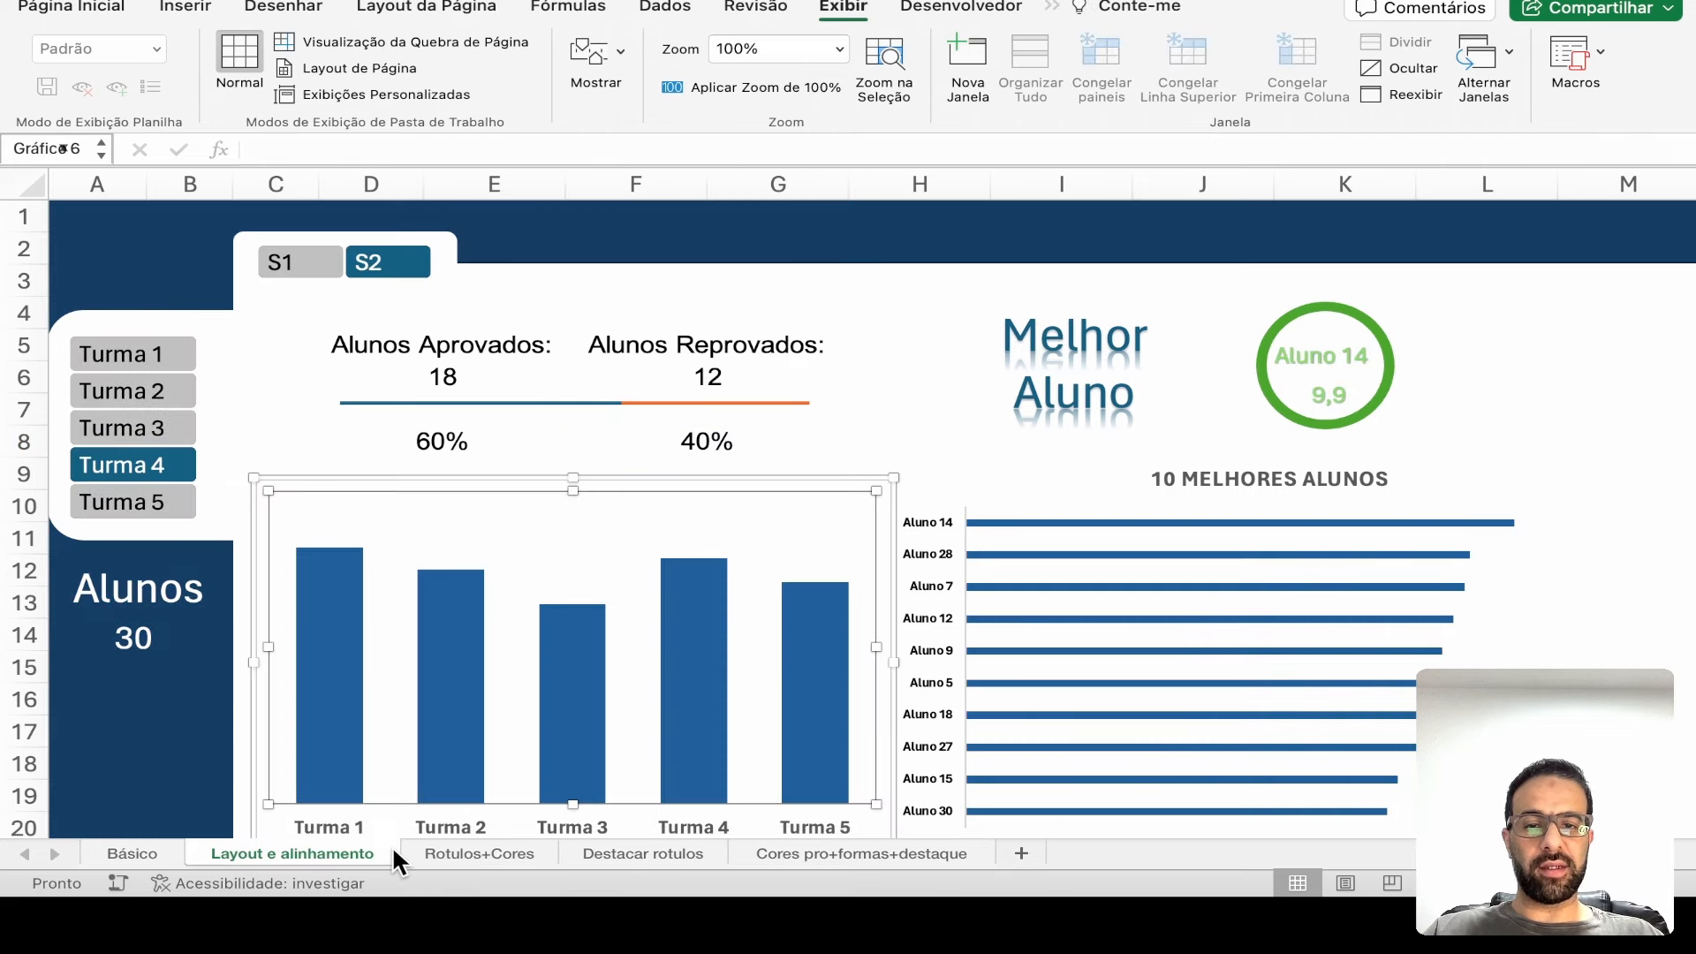
left_click(468, 852)
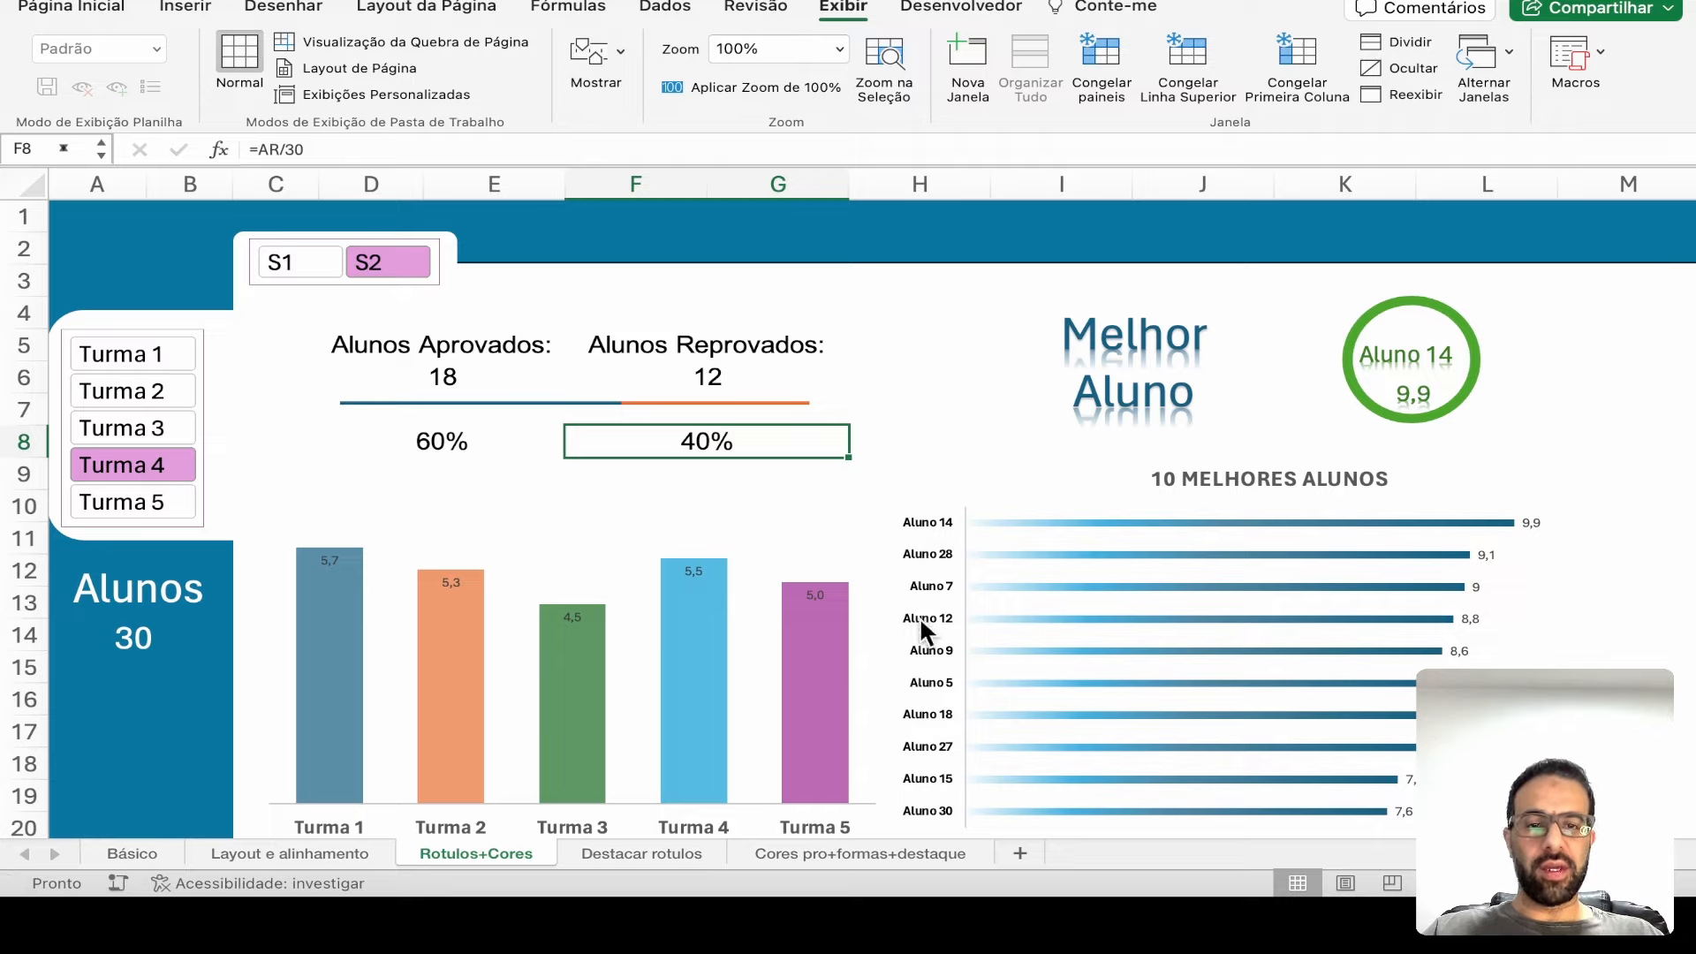
- Inspect the class column chart on Rotulos+Cores and on Layout e alinhamento, finishing on Rotulos+Cores
left_click(584, 502)
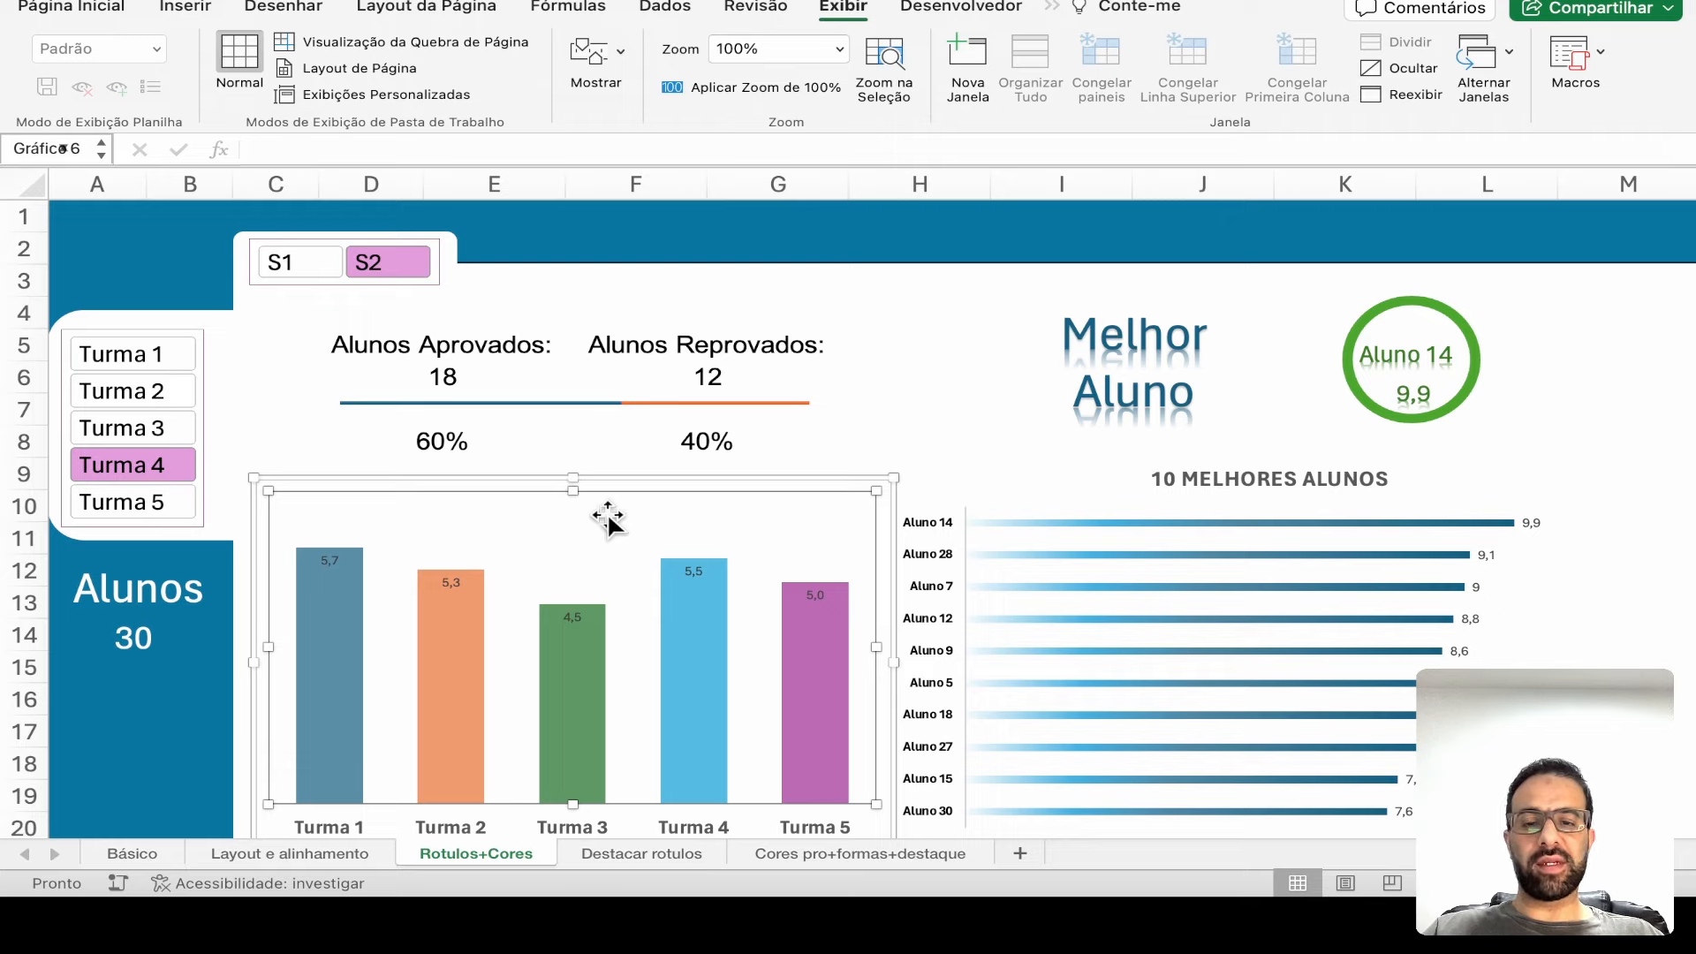
left_click(367, 853)
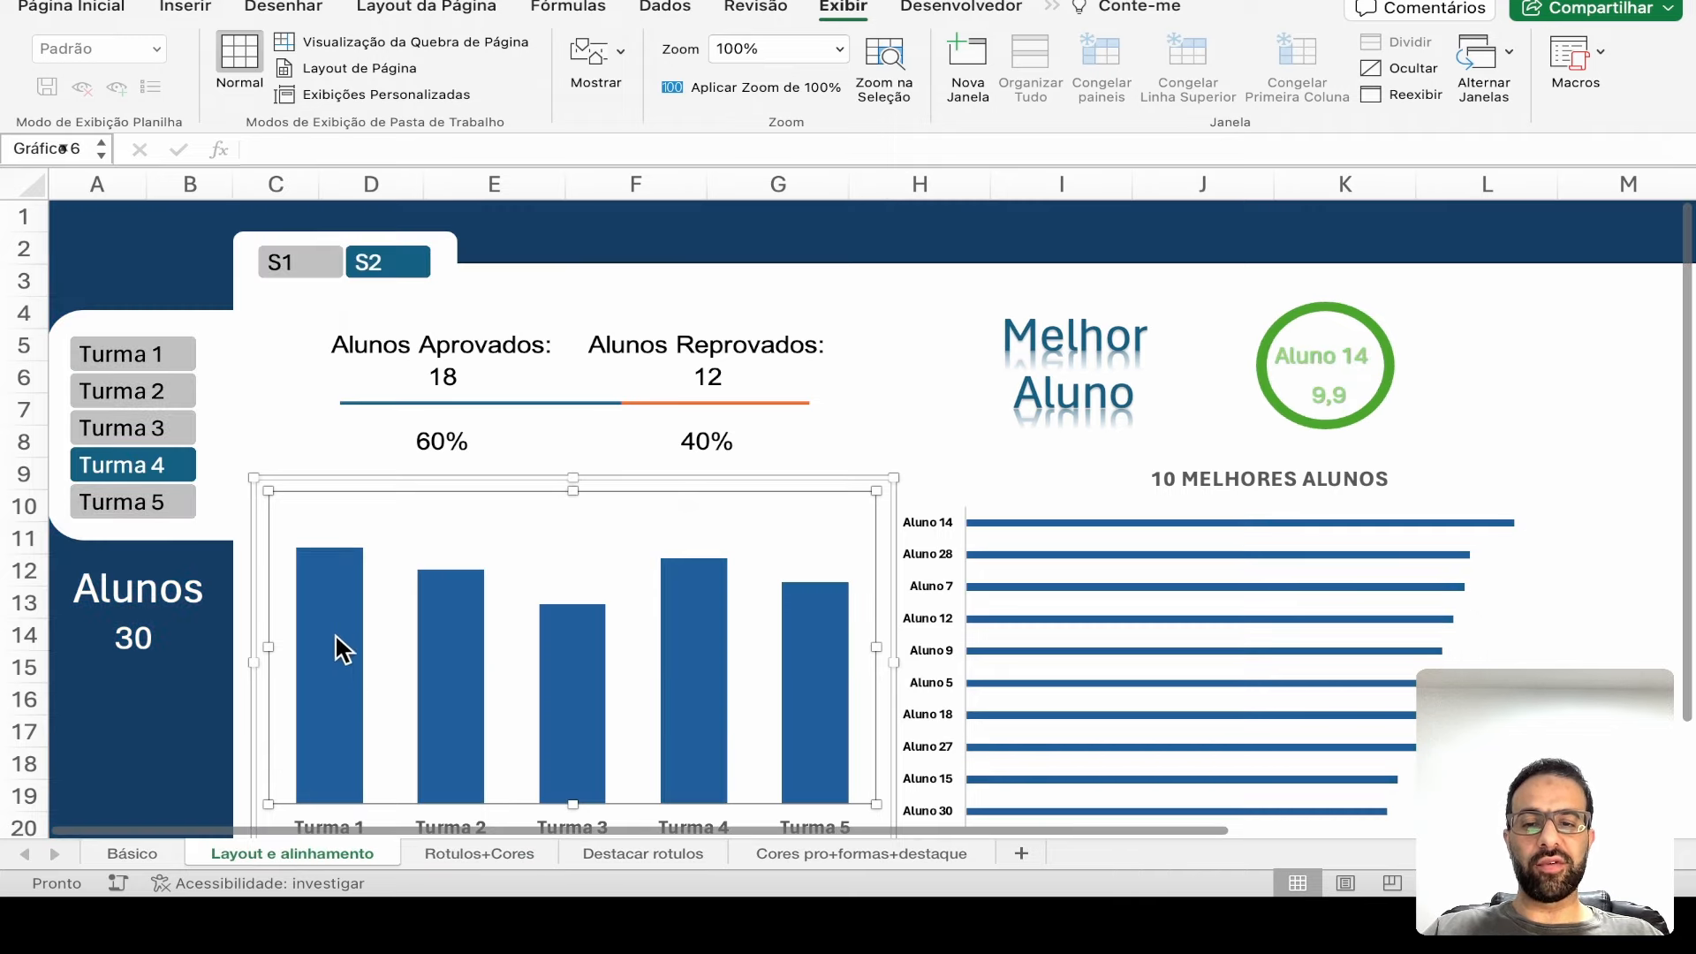
left_click(559, 573)
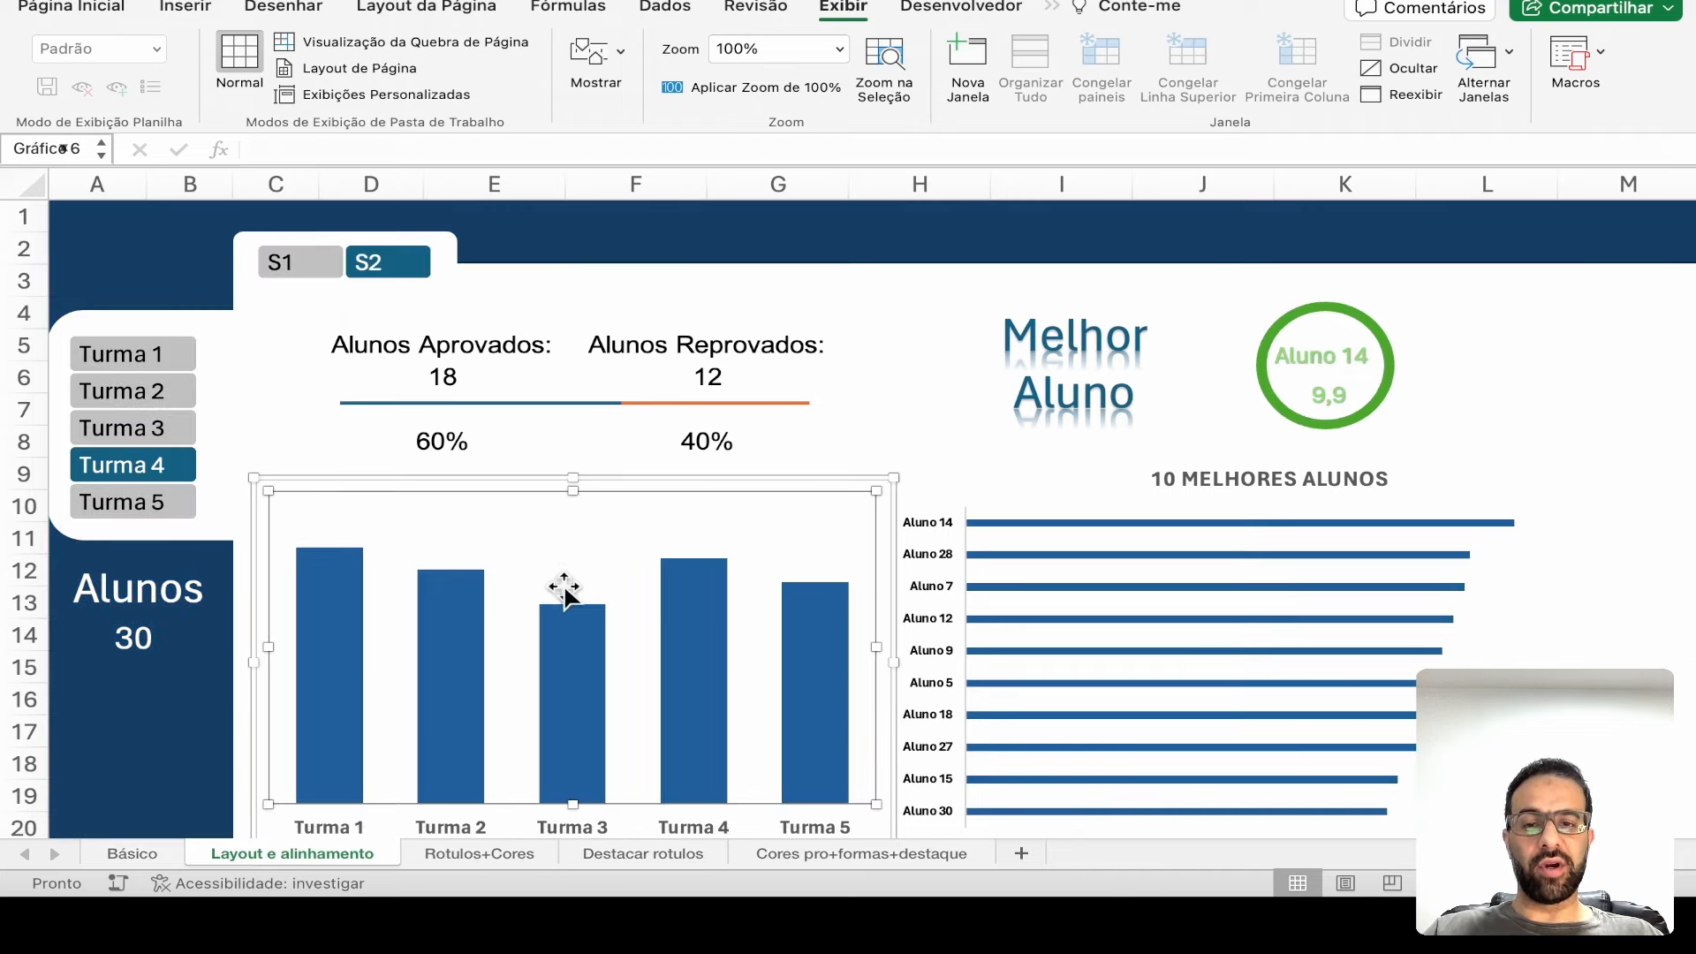
left_click(424, 857)
- Switch the semester filter on Rotulos+Cores between S1 and S2 to check the labelled charts, finishing on S1
left_click(316, 268)
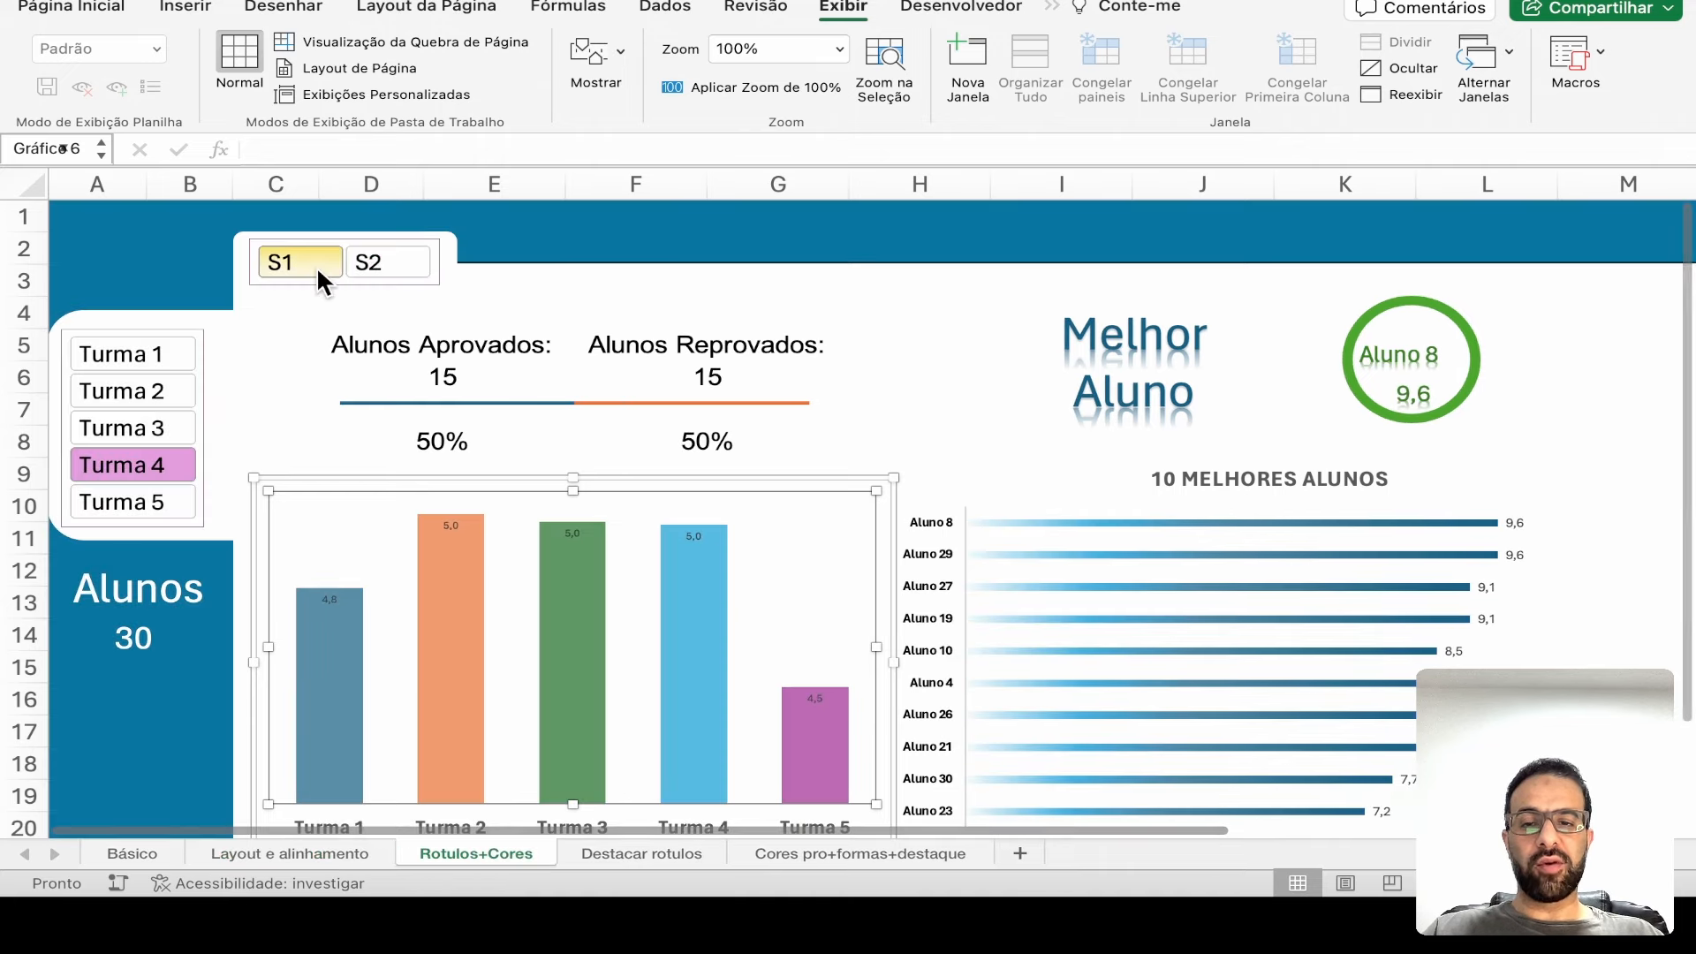
left_click(367, 260)
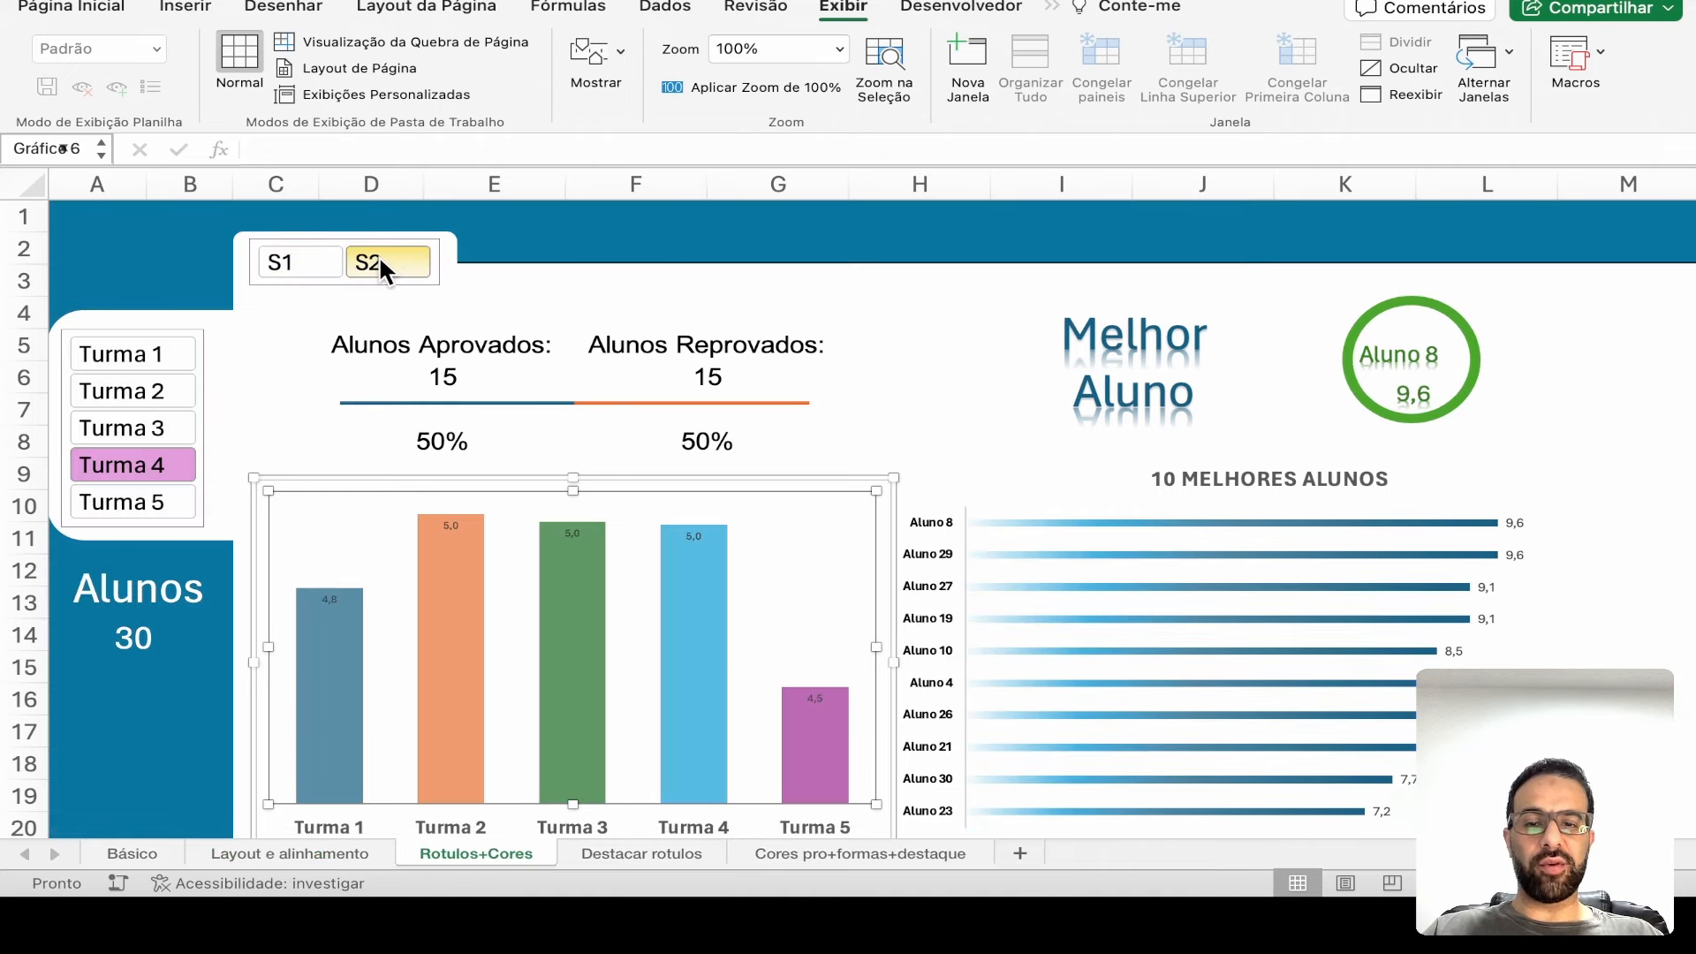
left_click(332, 259)
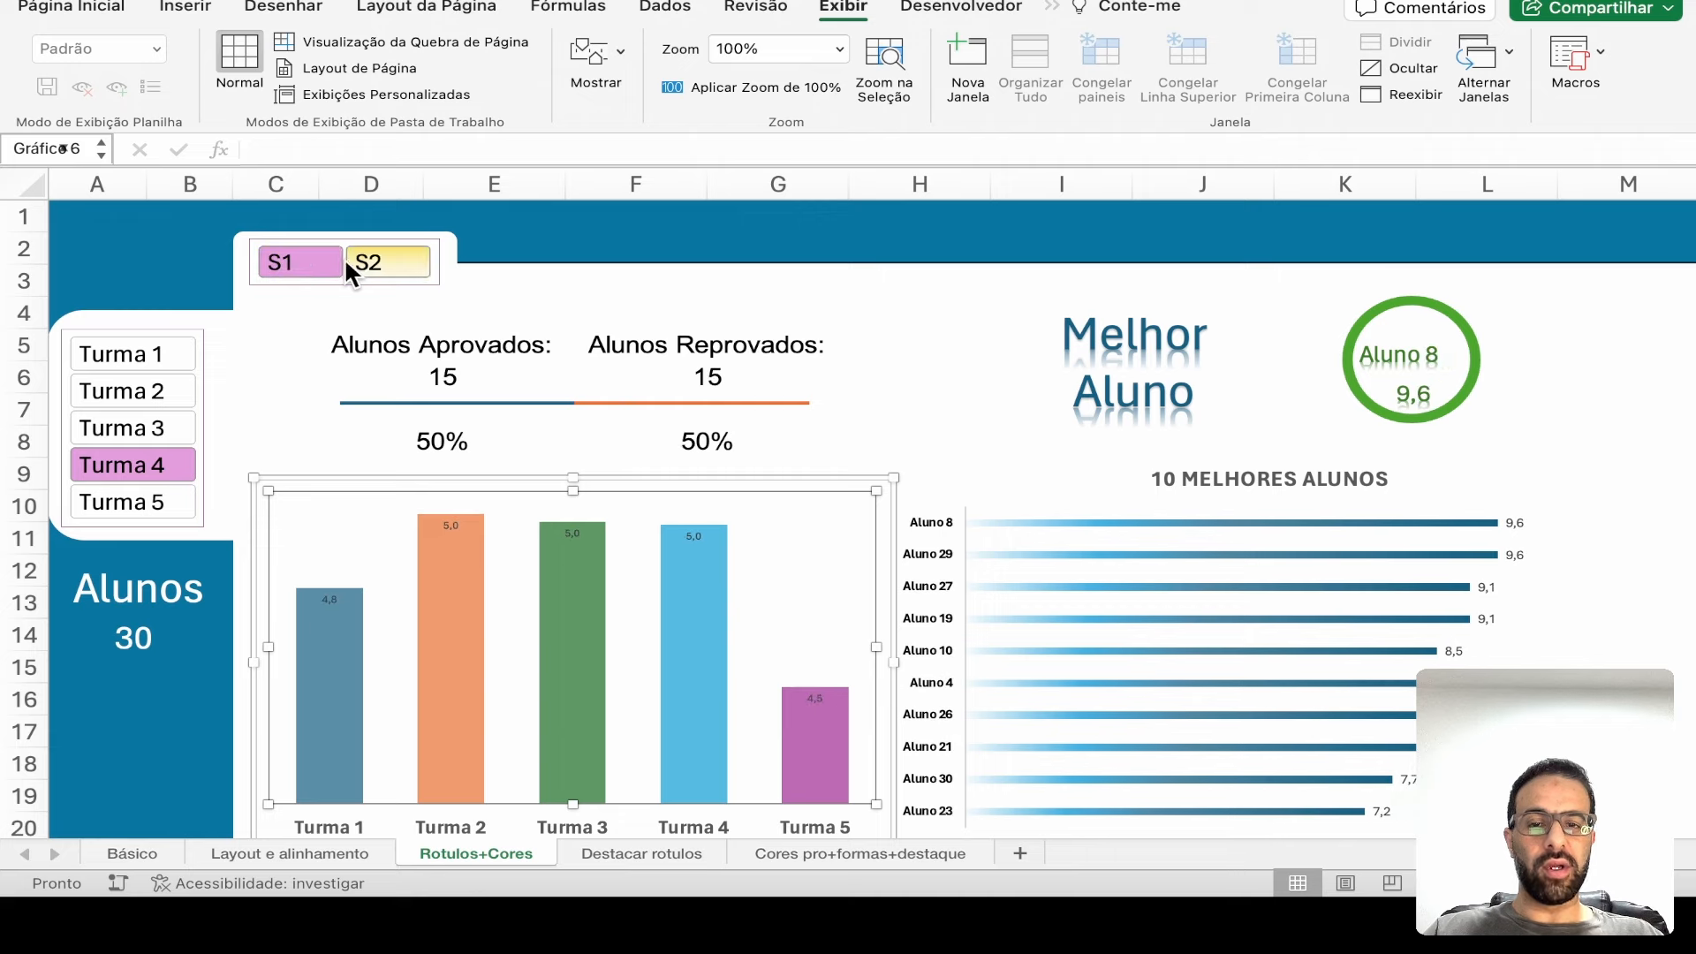
- Inspect the class columns on Layout e alinhamento and filter the dashboard to semester S2
left_click(346, 855)
left_click(442, 685)
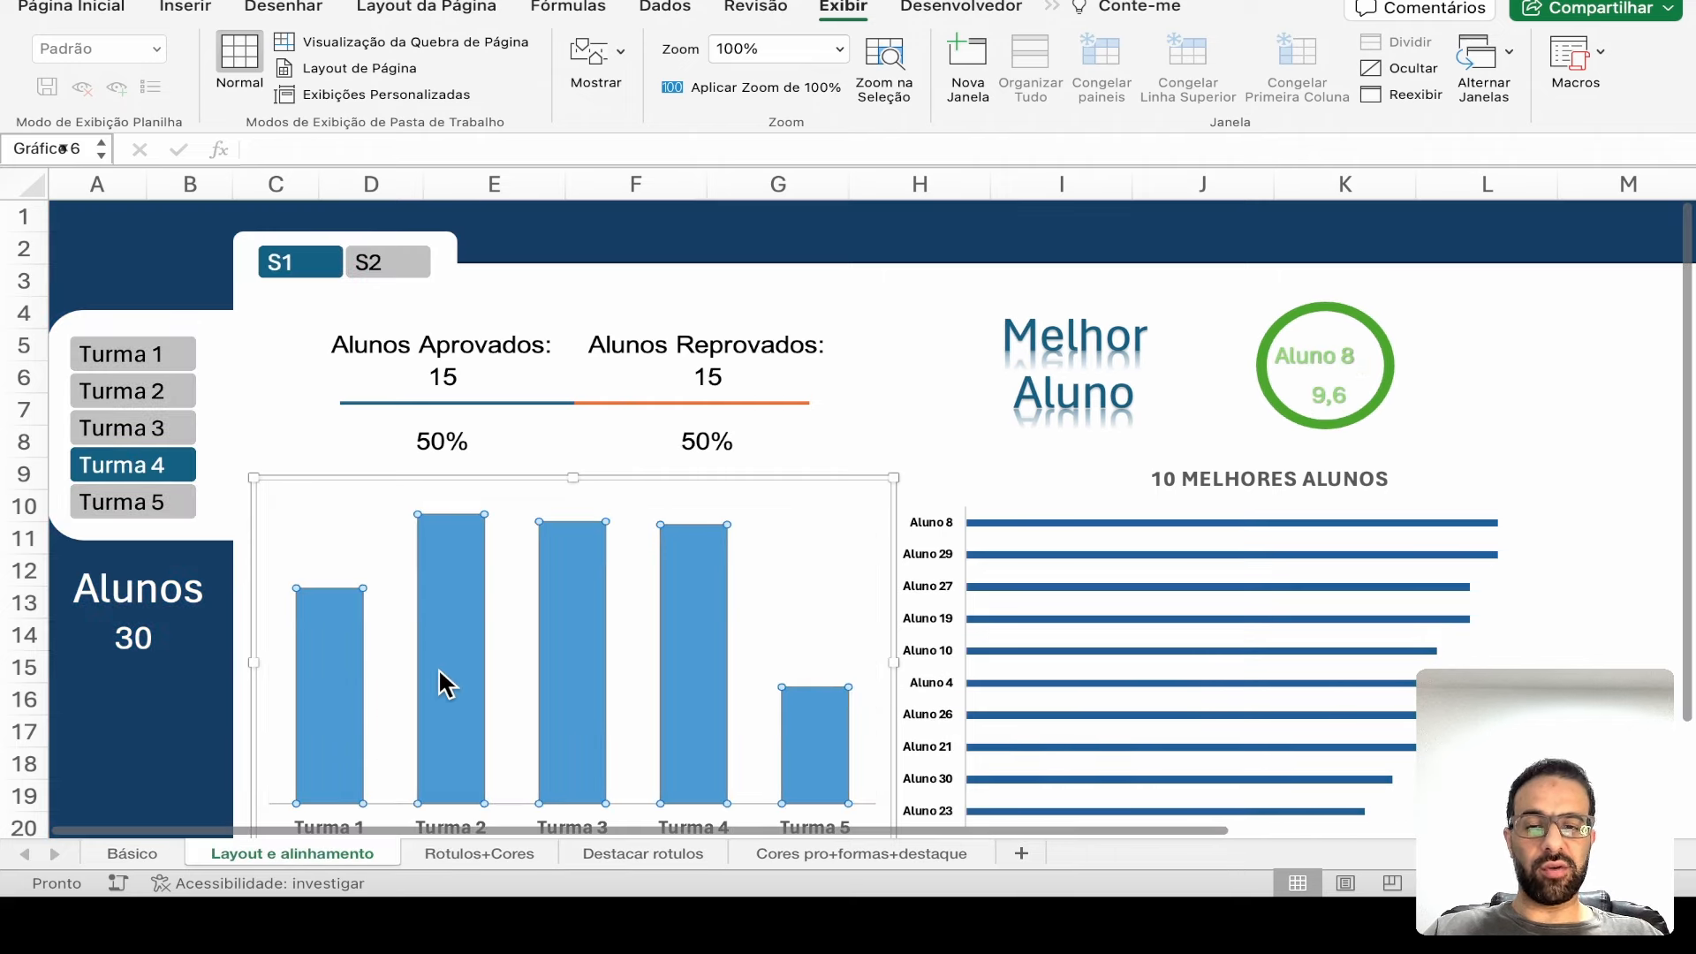
left_click(399, 269)
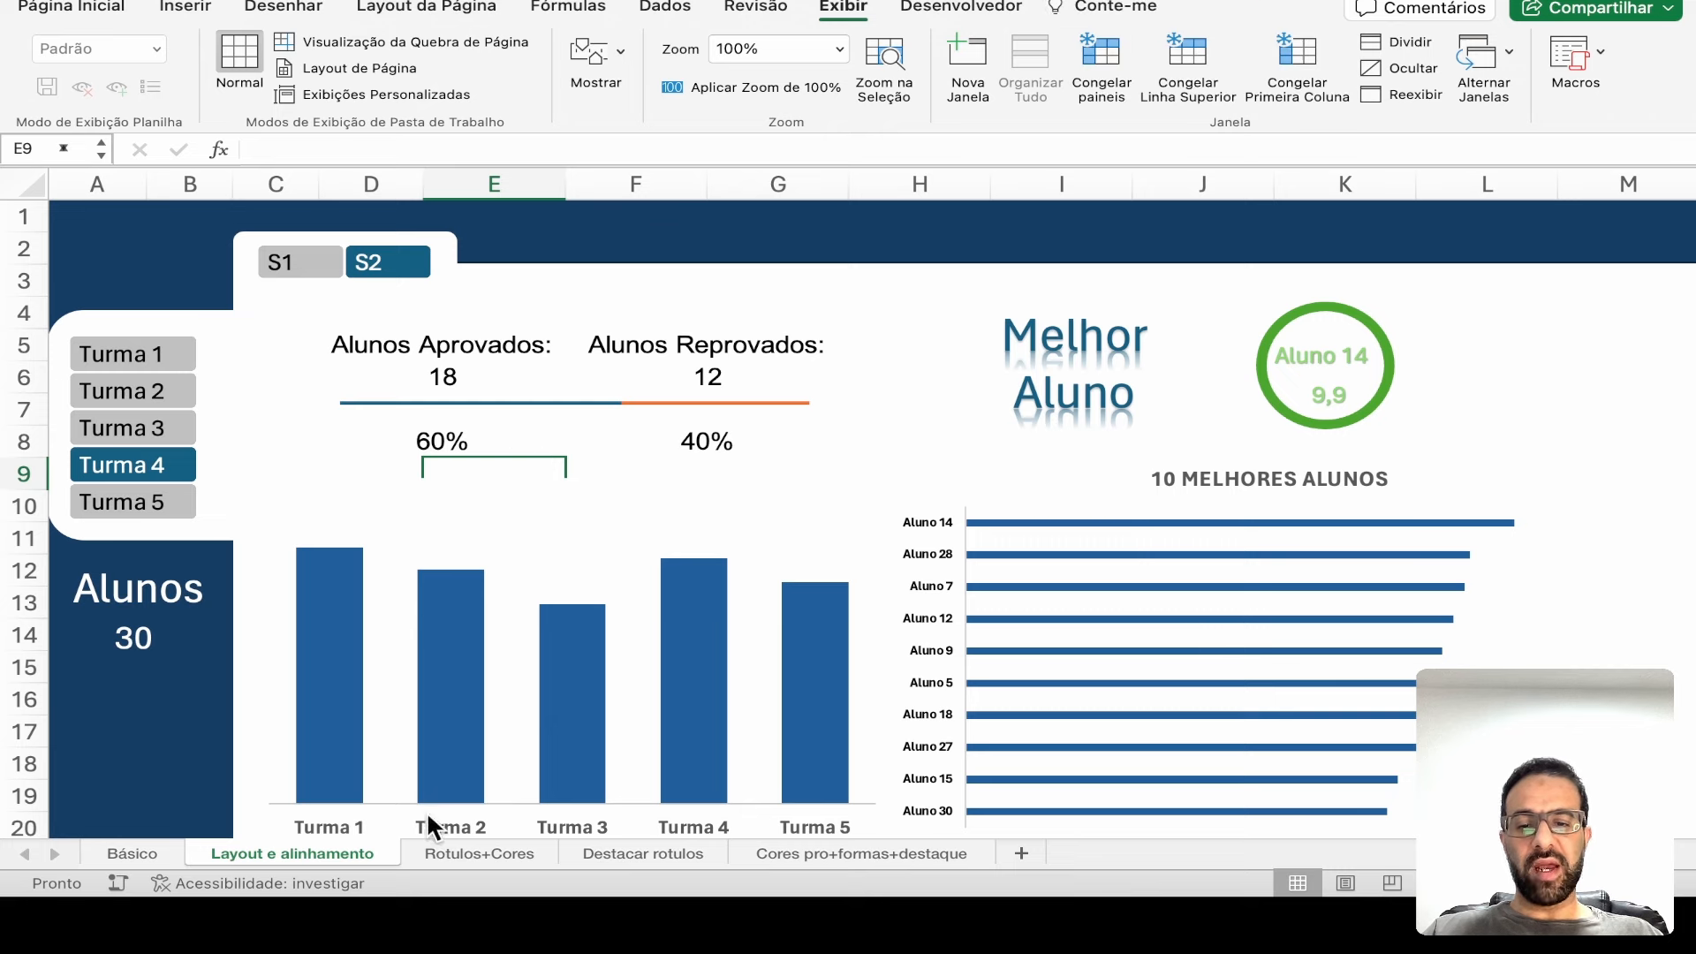
- Inspect the coloured class columns, the Turma 3 column and the column data labels on Rotulos+Cores
left_click(436, 849)
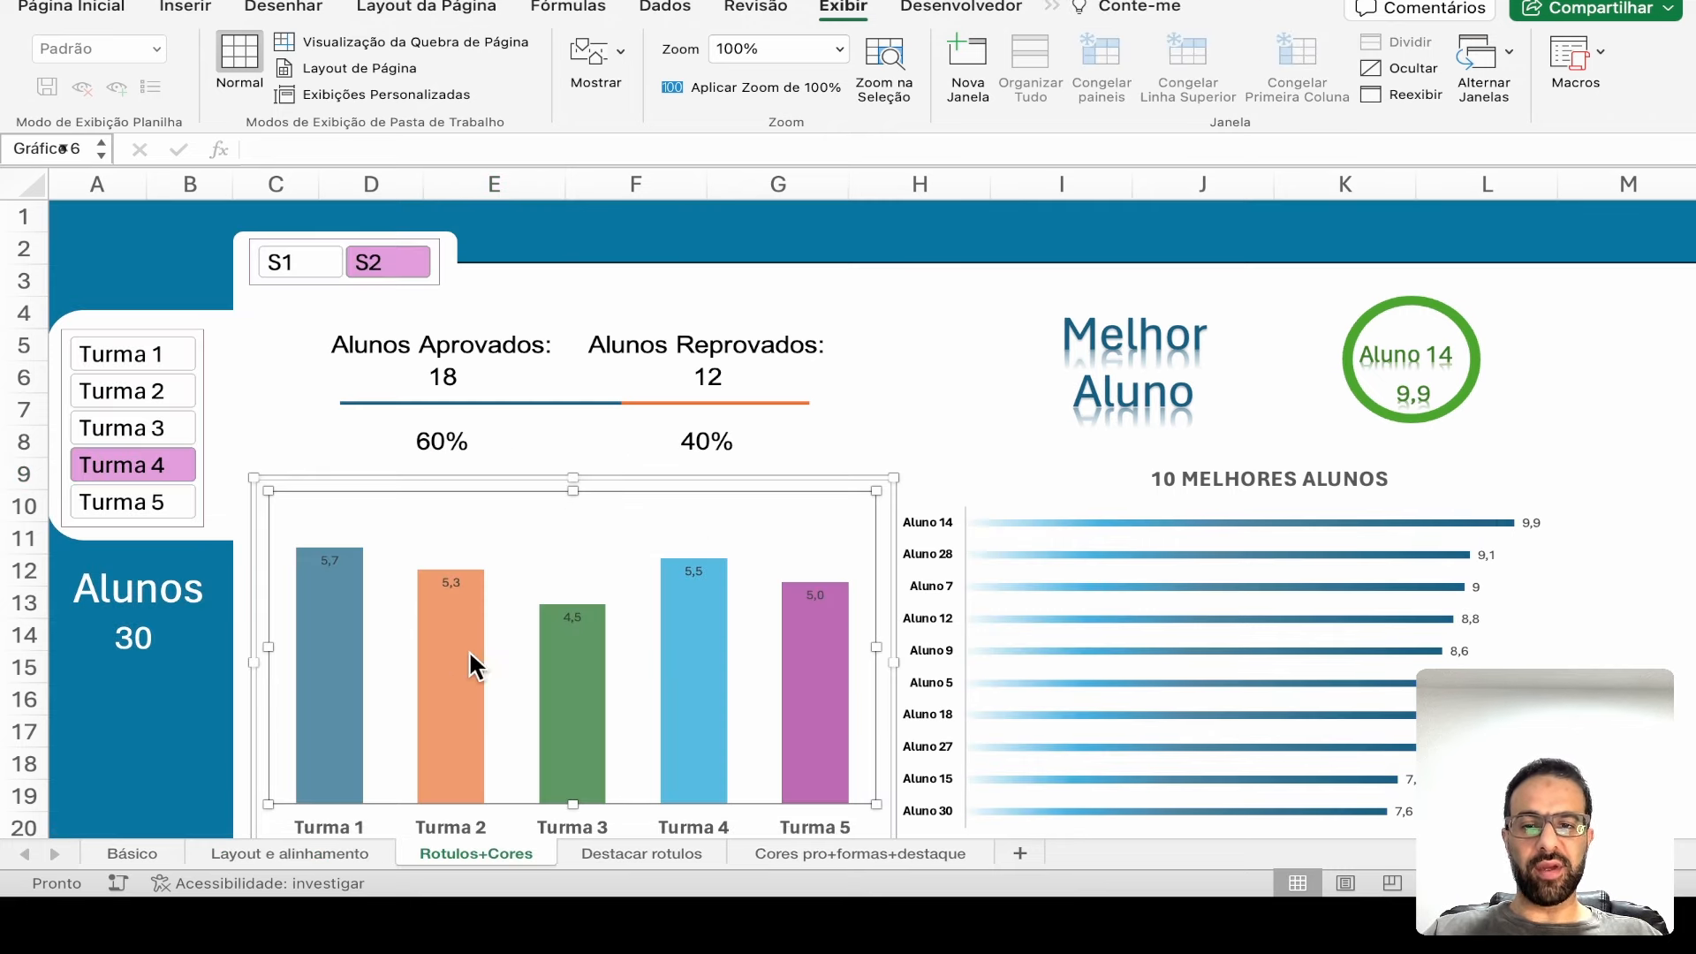
left_click(475, 664)
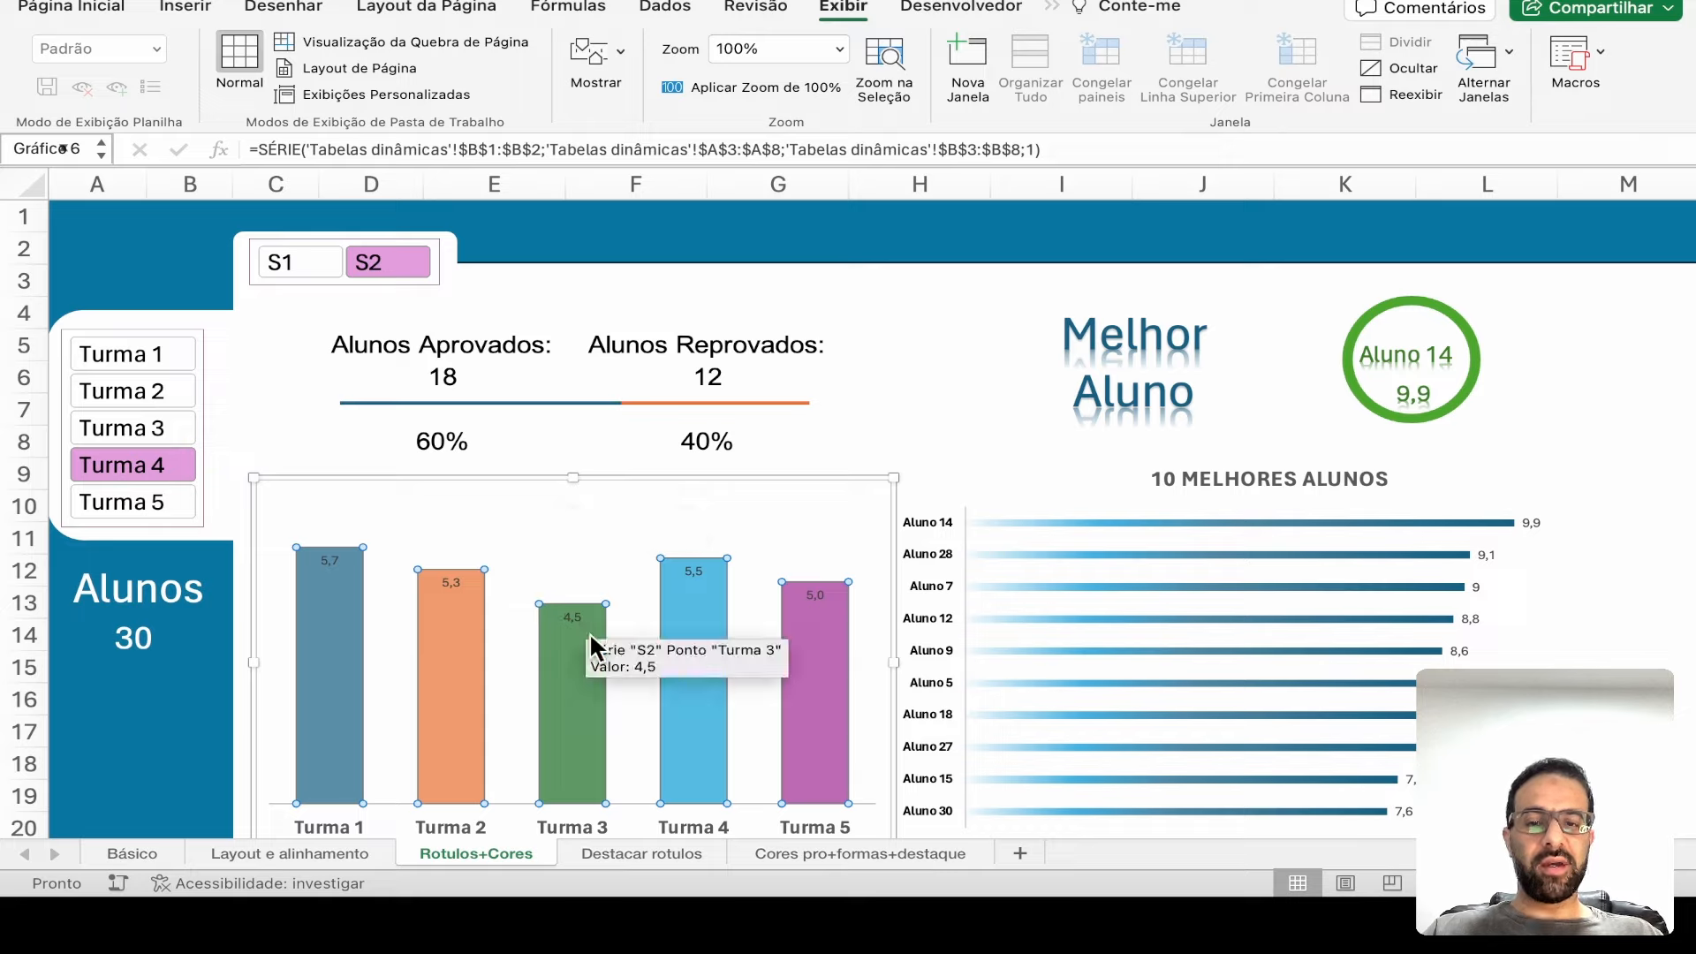
left_click(576, 665)
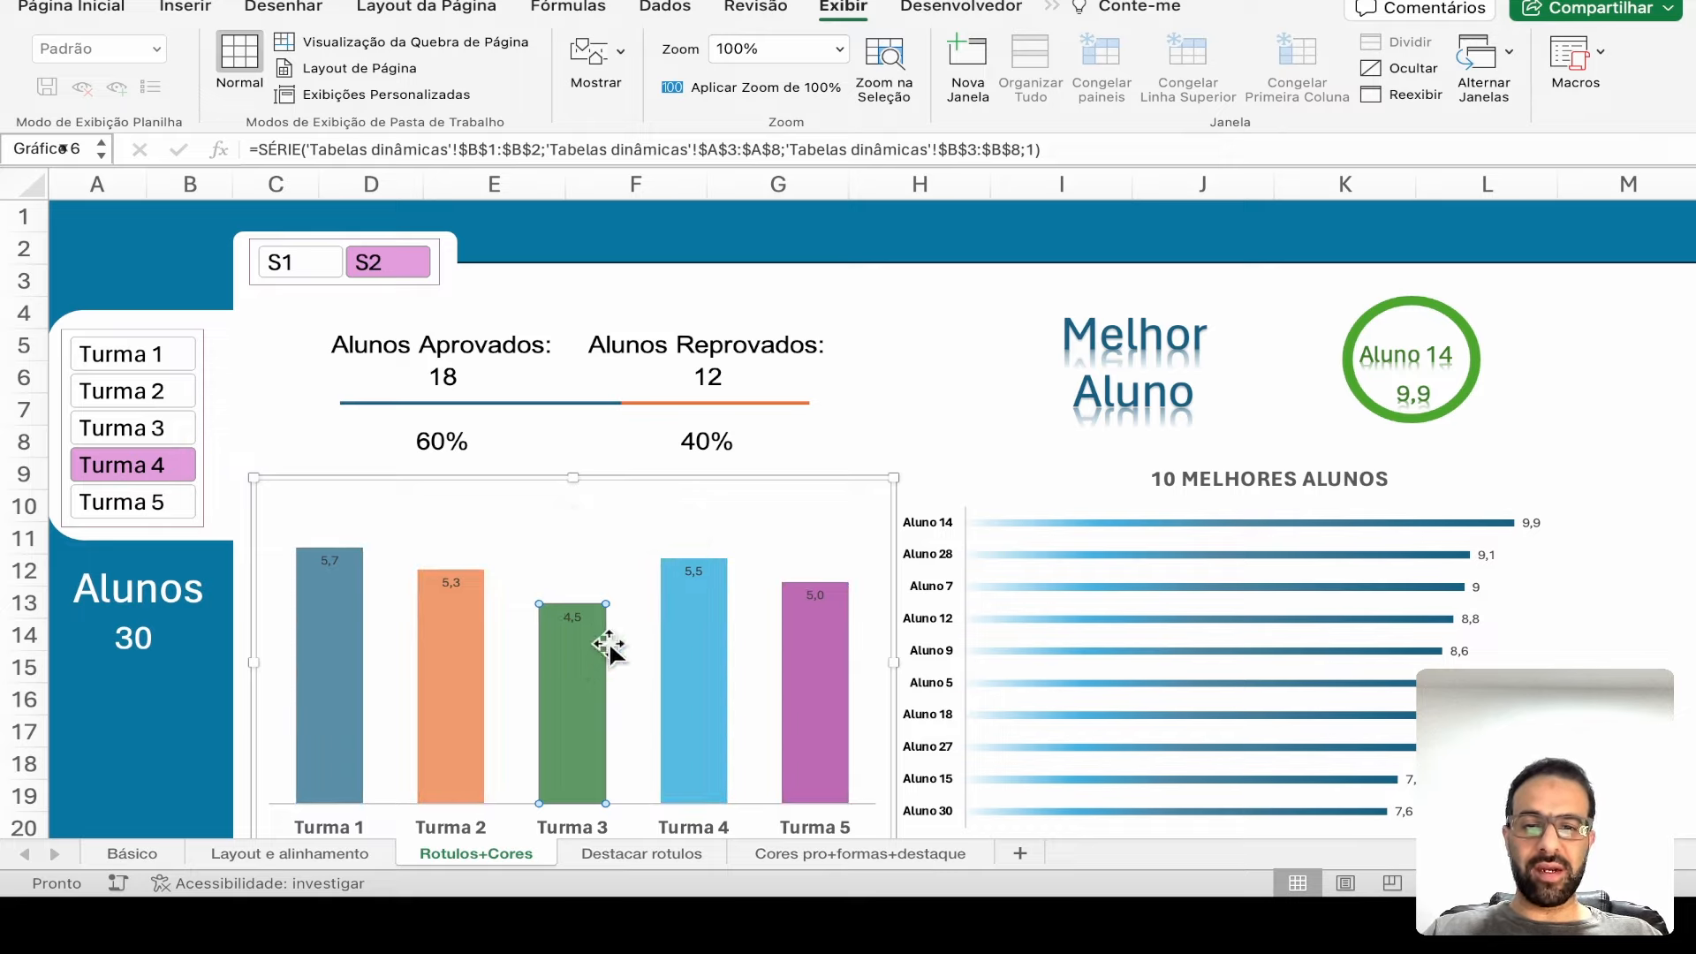
left_click(658, 623)
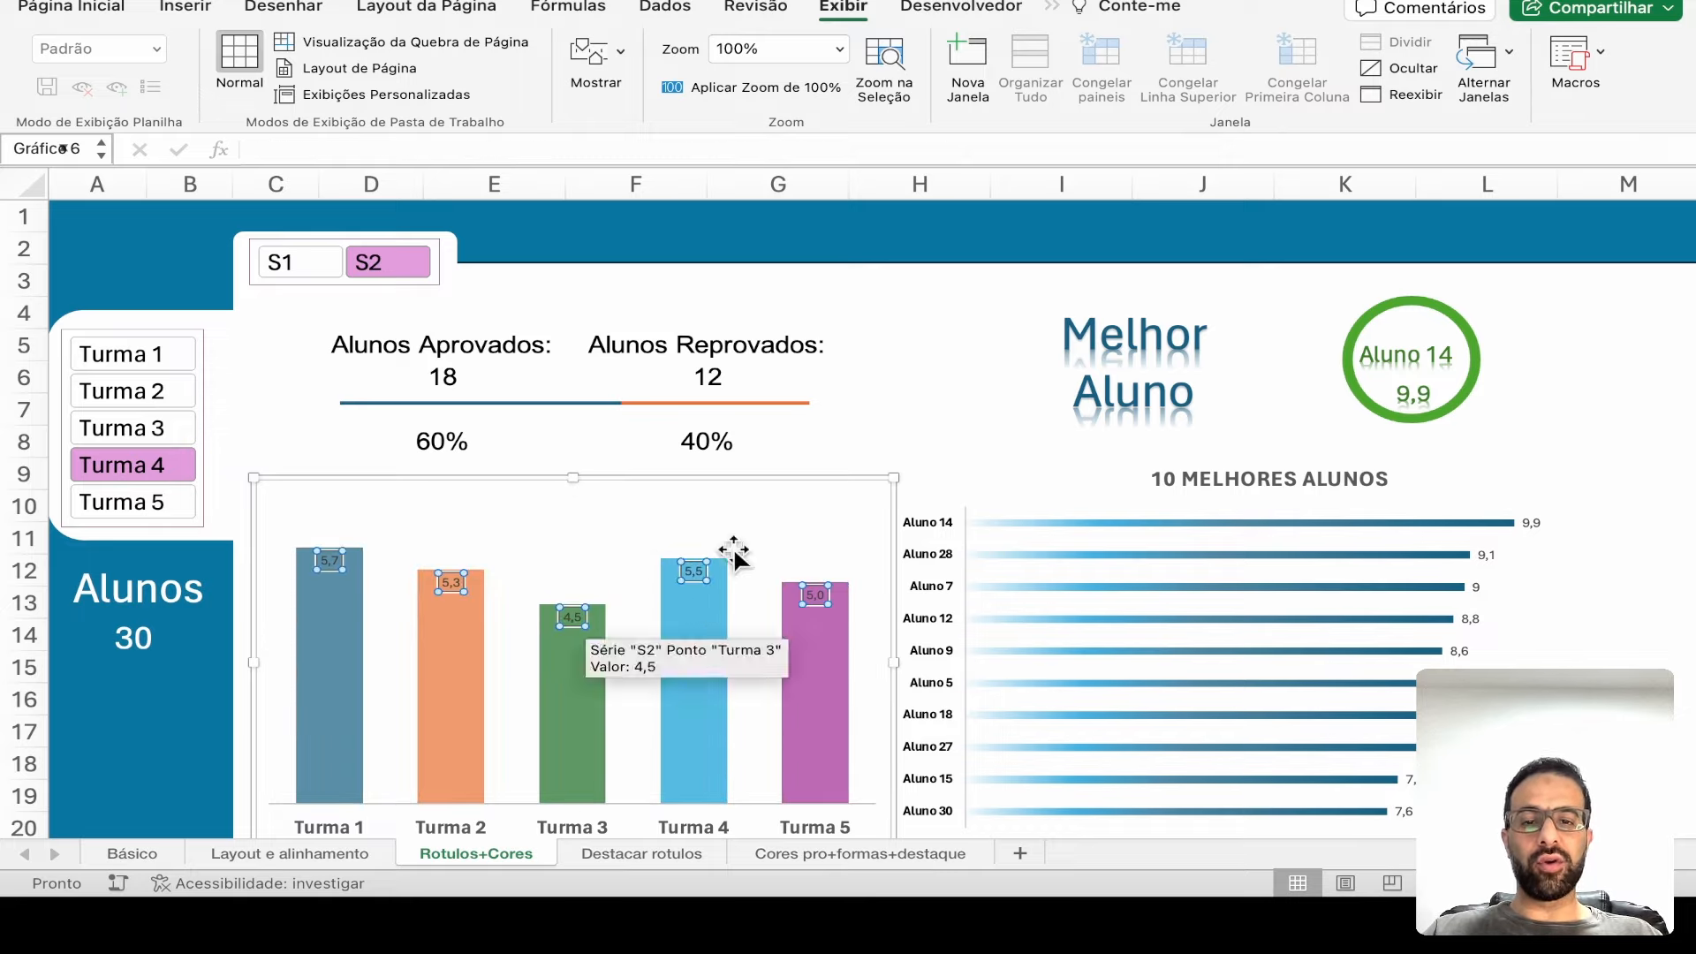
left_click(807, 439)
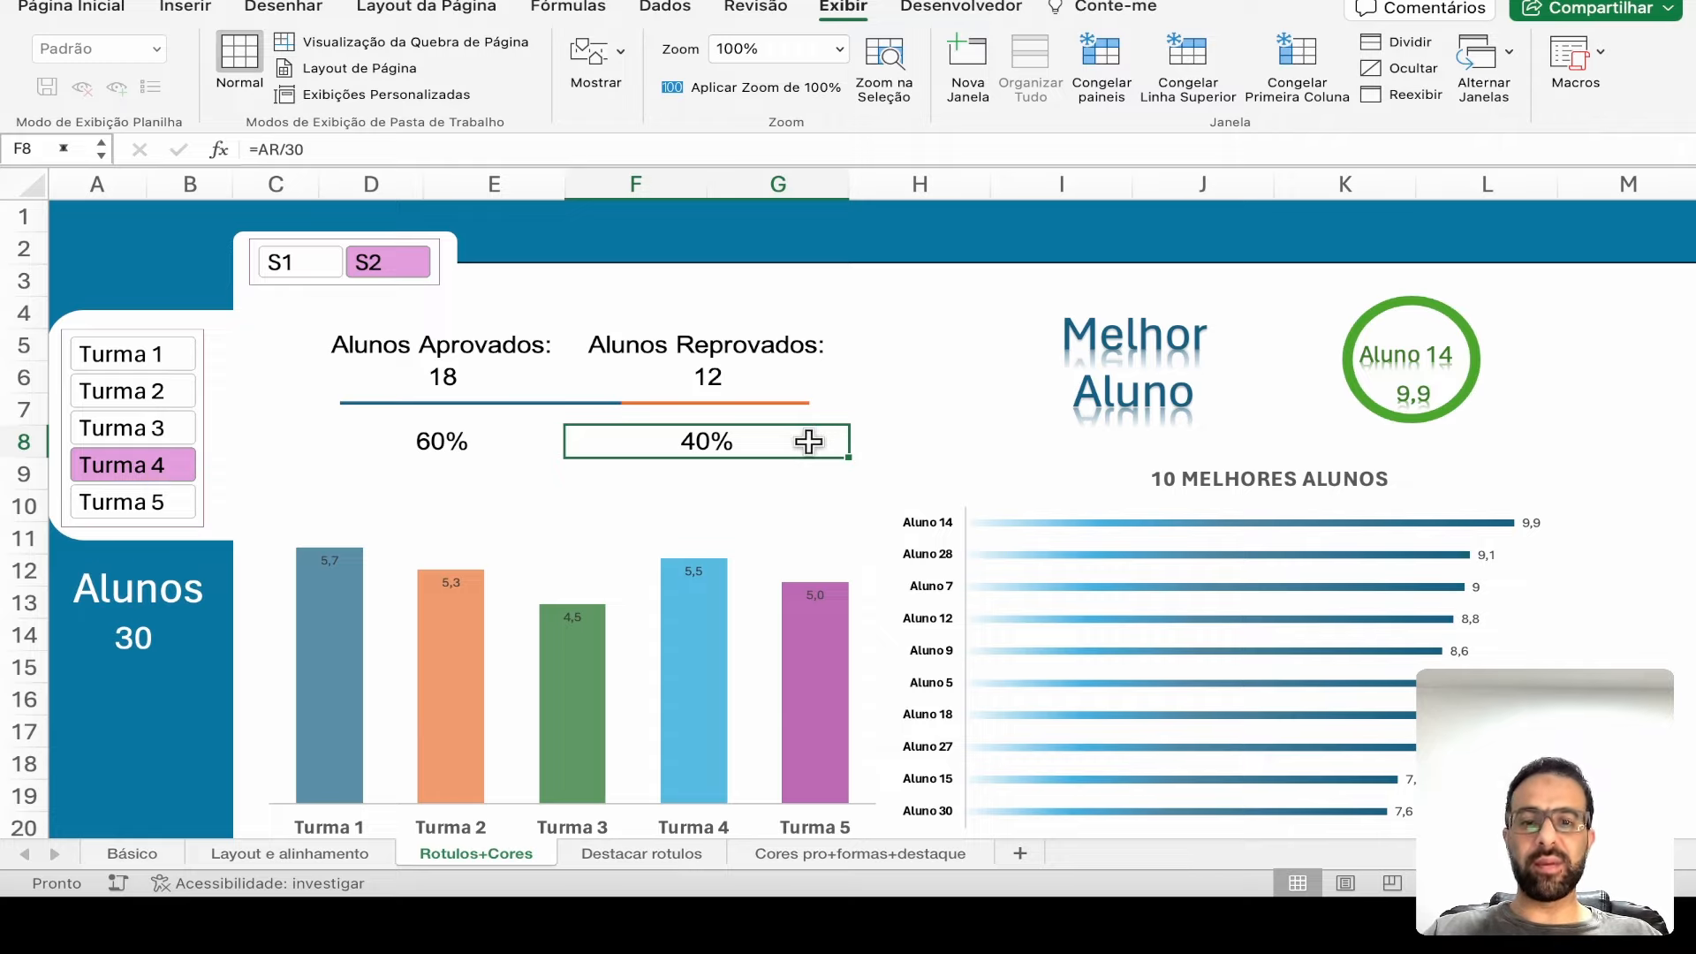
- Compare the S2 view of Layout e alinhamento with Rotulos+Cores, finishing on the class column chart of Rotulos+Cores
left_click(320, 857)
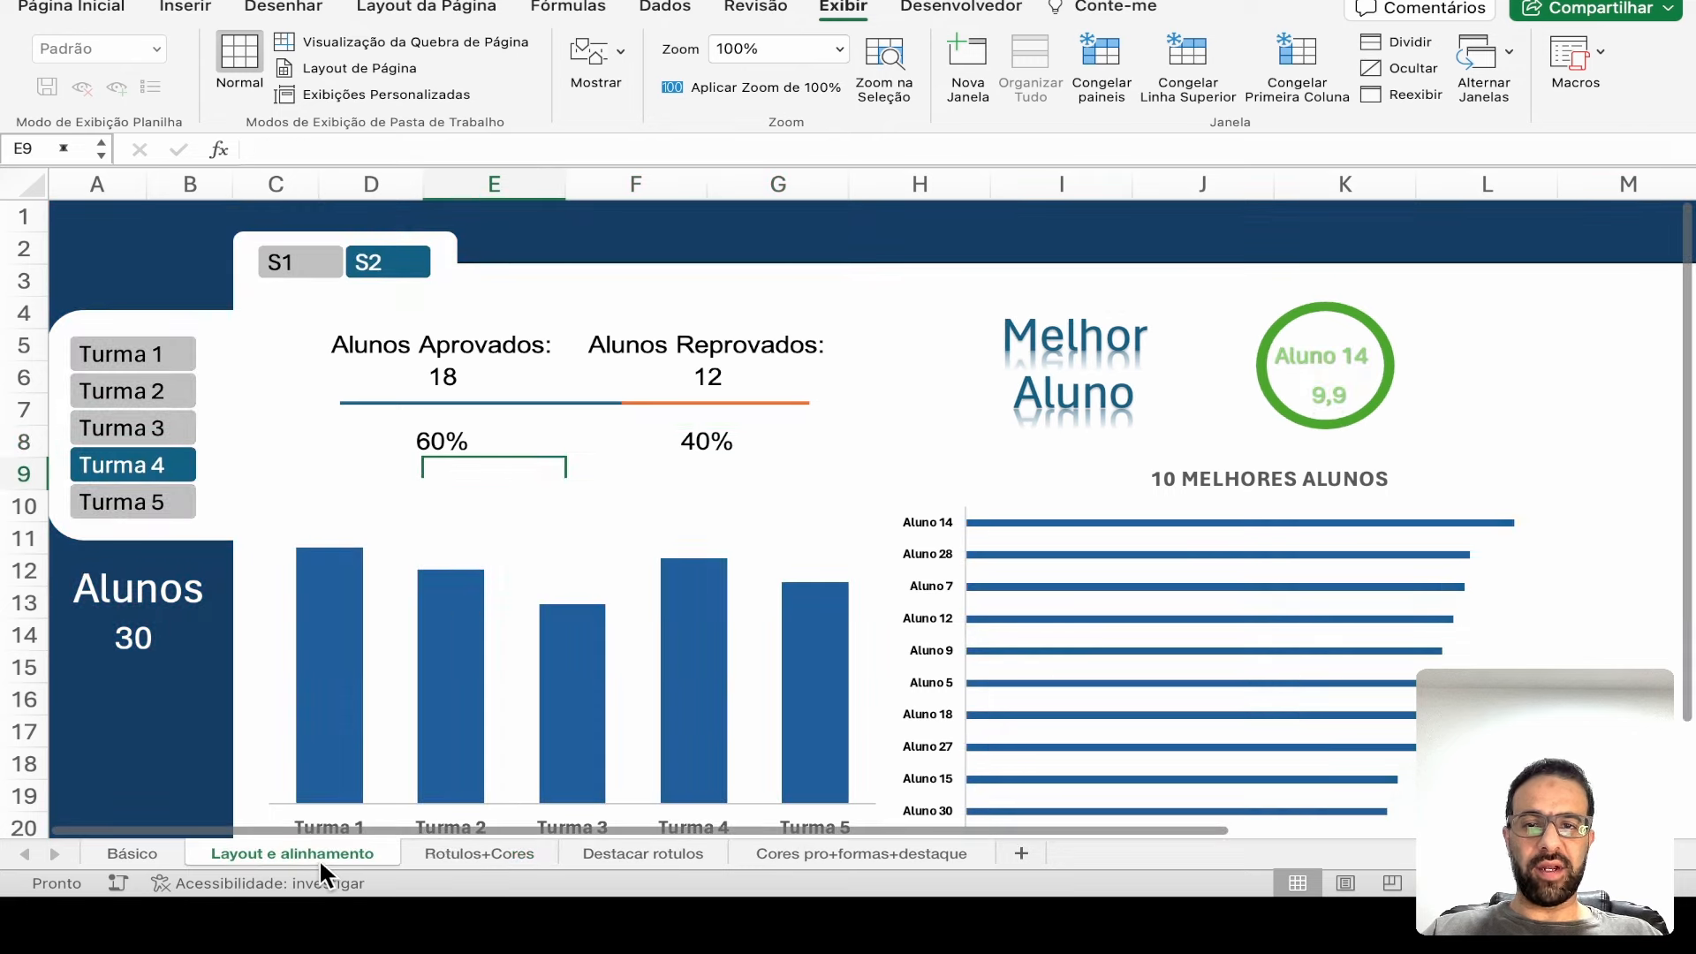
left_click(433, 857)
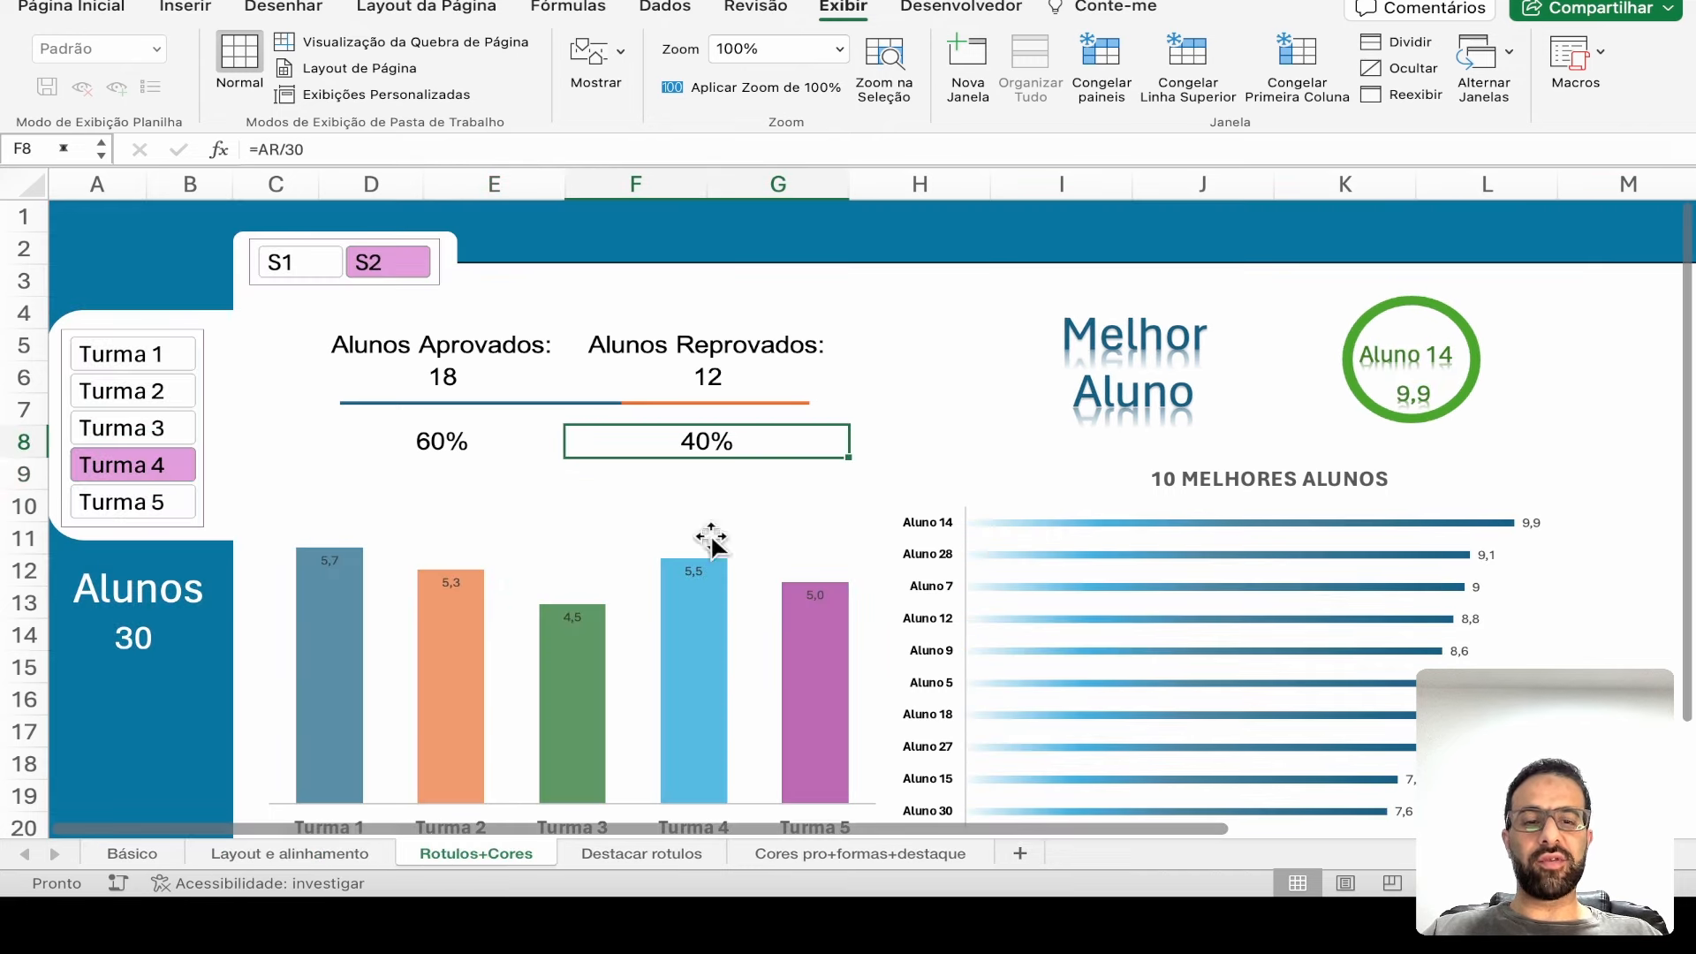
left_click(850, 362)
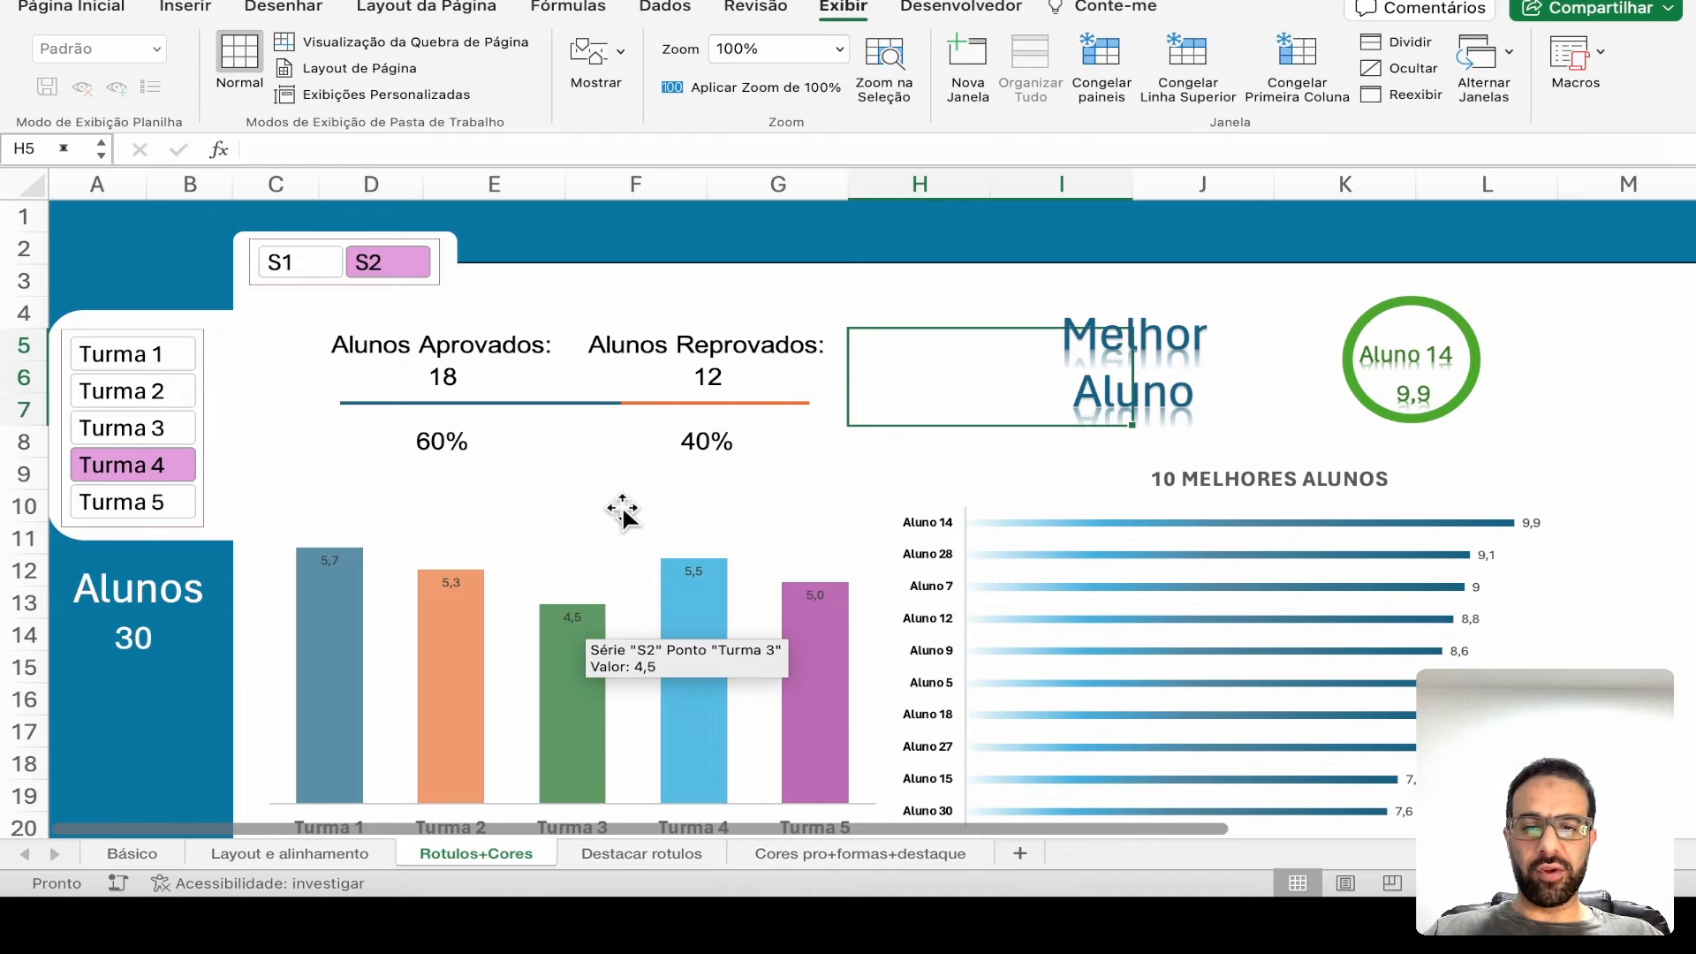
left_click(617, 563)
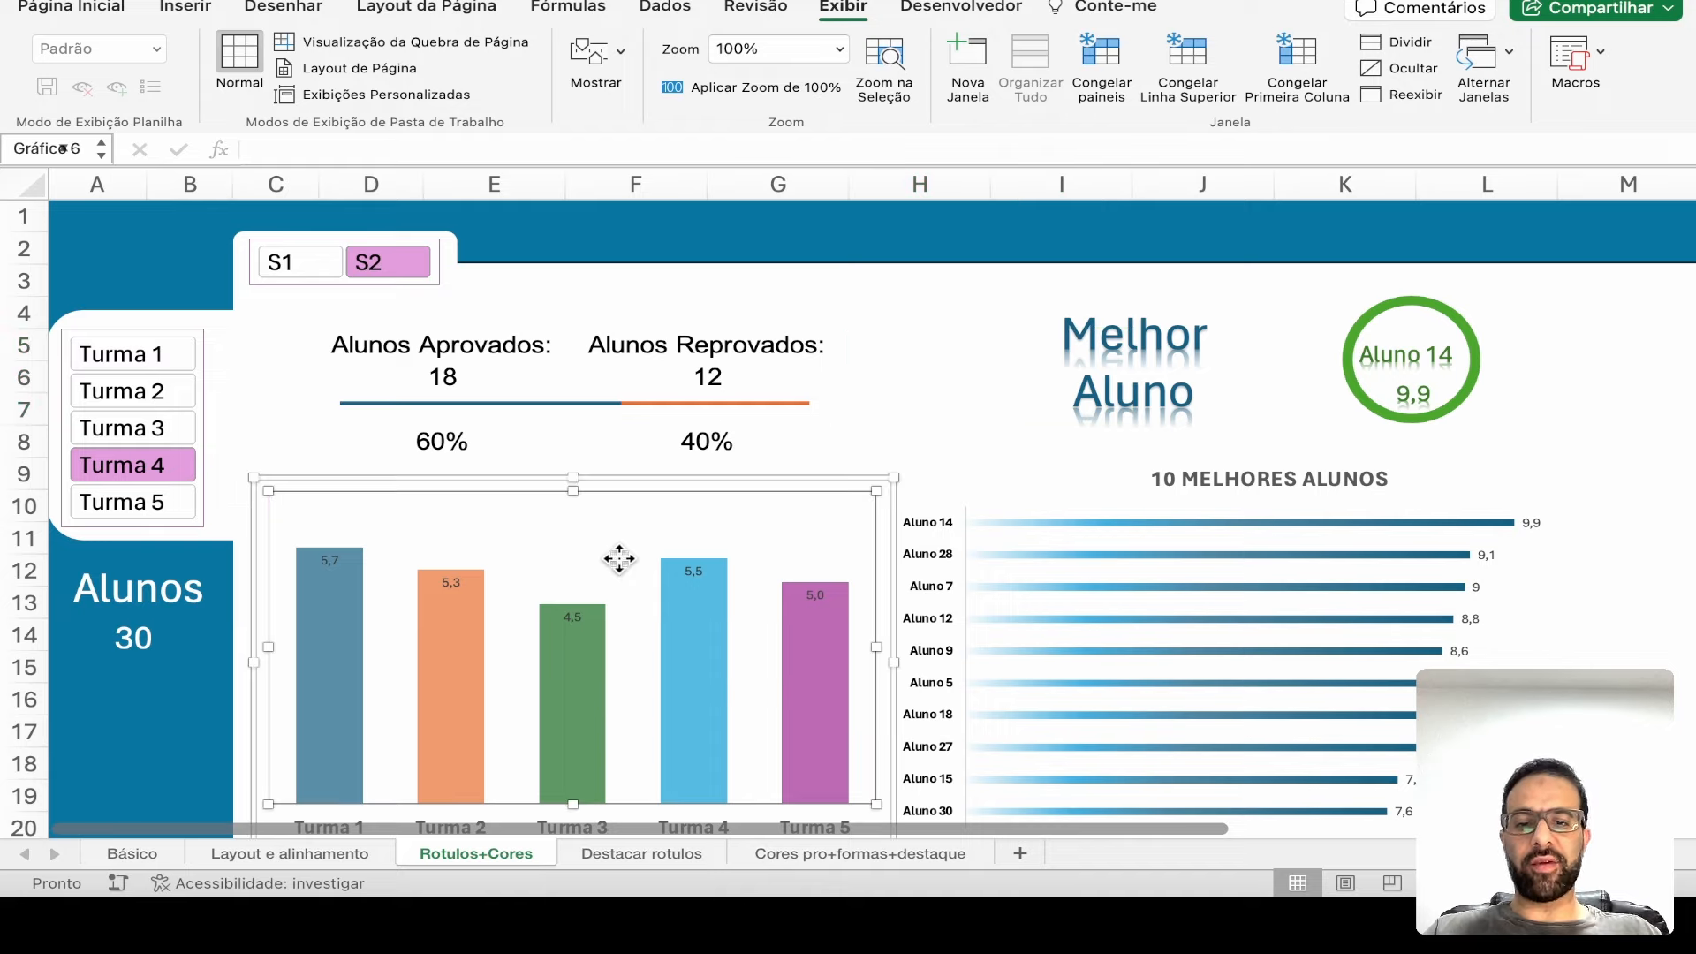
- Open Destacar rotulos and check its class filter with Turma 3 and Turma 4, finishing on Turma 4
left_click(619, 851)
left_click(491, 853)
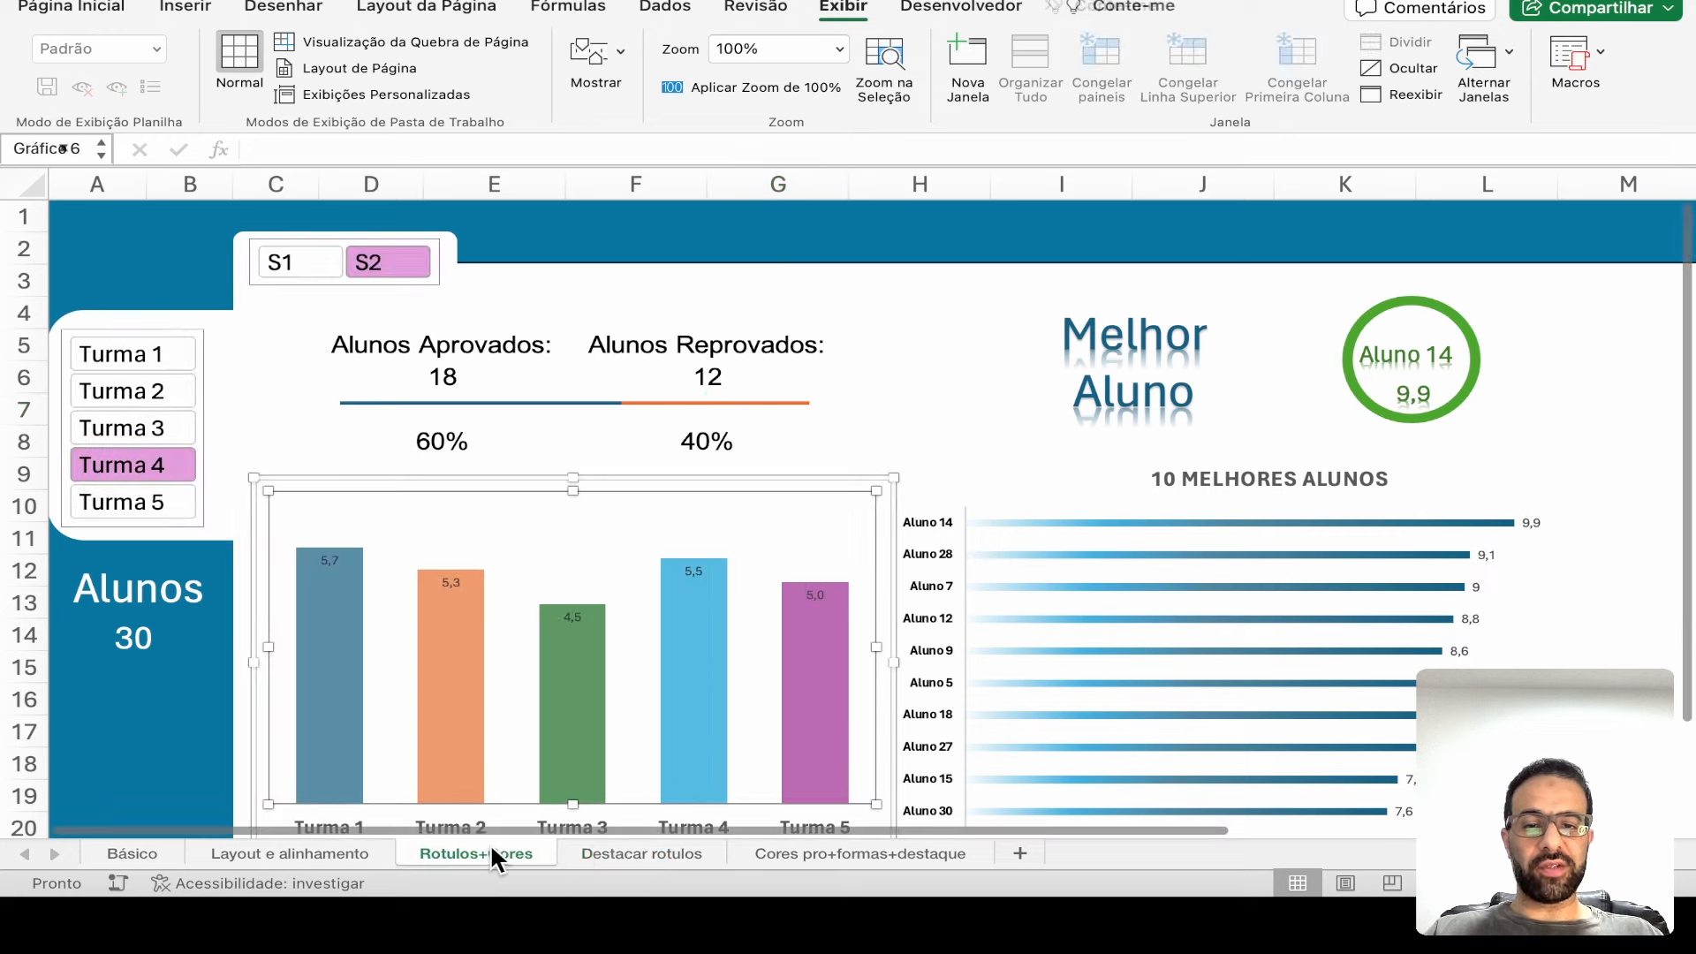
left_click(597, 850)
left_click(139, 424)
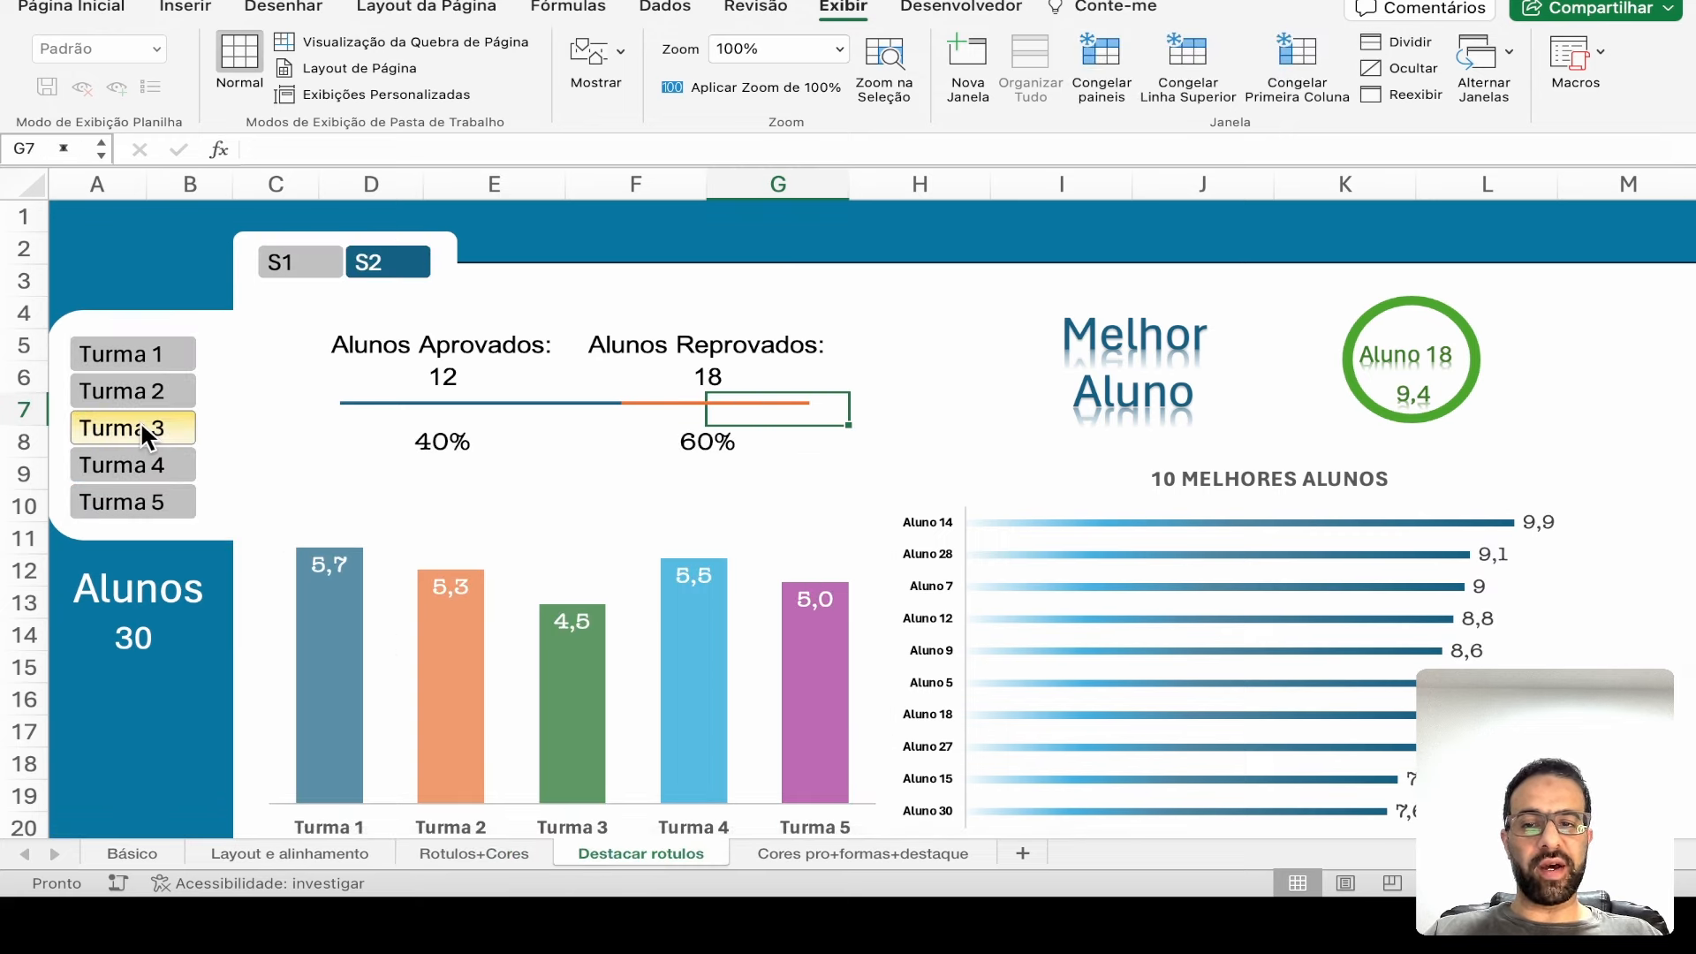
left_click(152, 463)
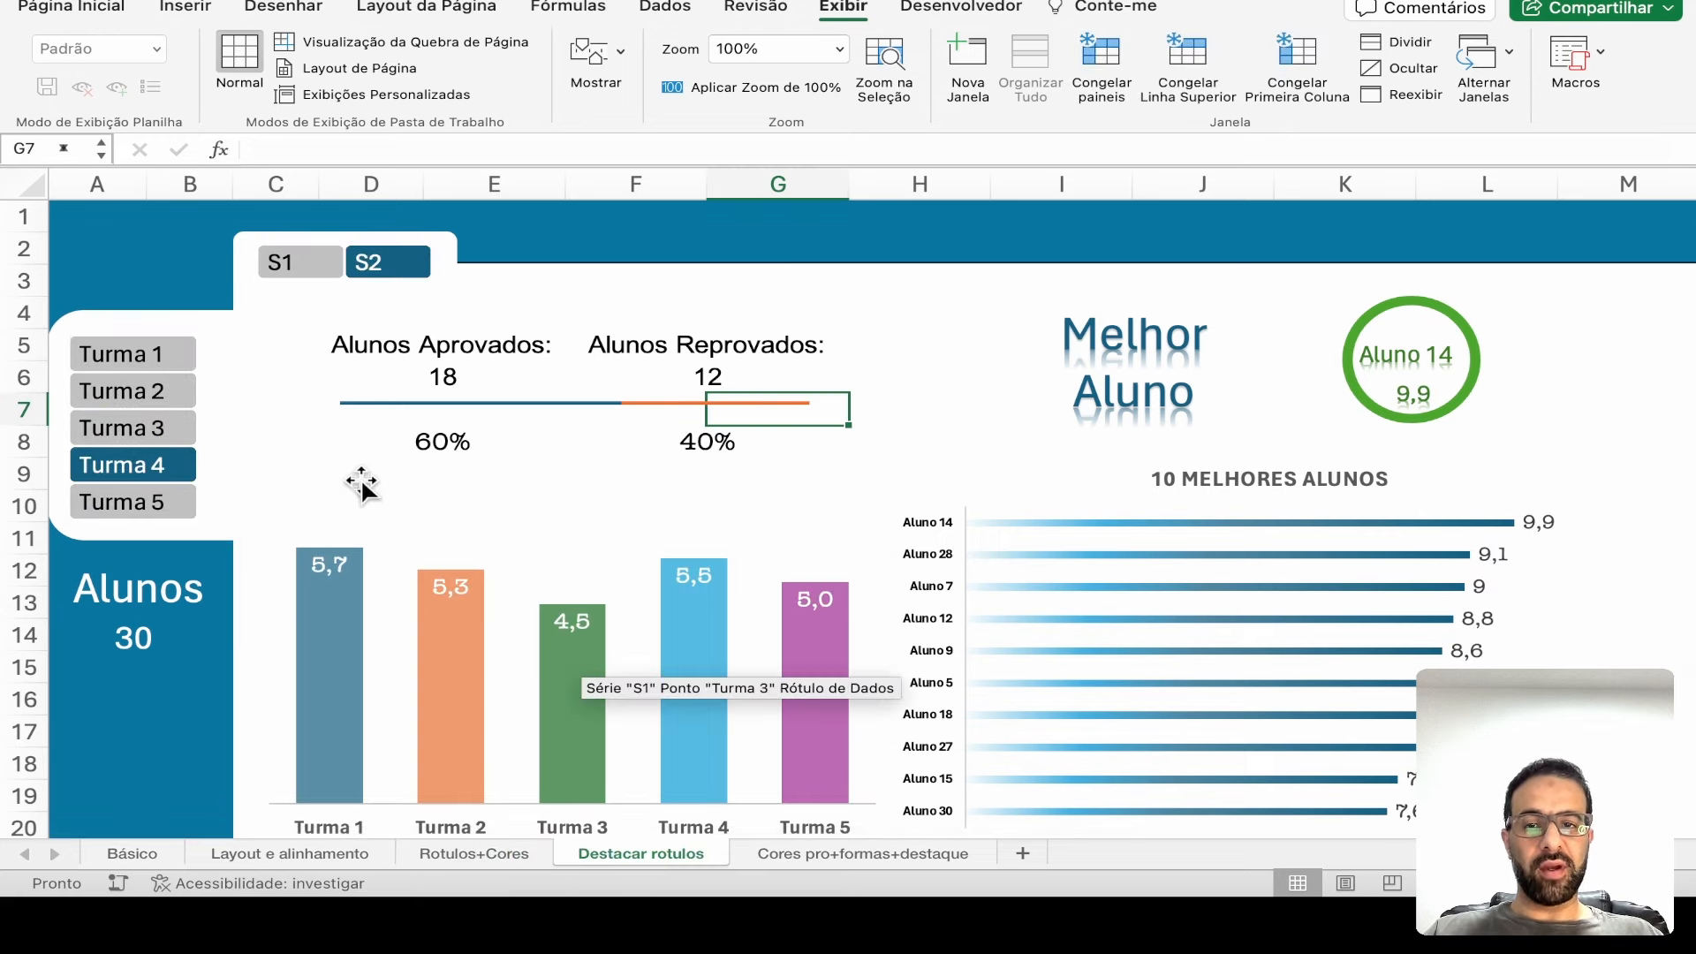
- Compare the label styling of Rotulos+Cores and Destacar rotulos, then inspect the data labels of both charts on Destacar rotulos
left_click(512, 850)
left_click(581, 851)
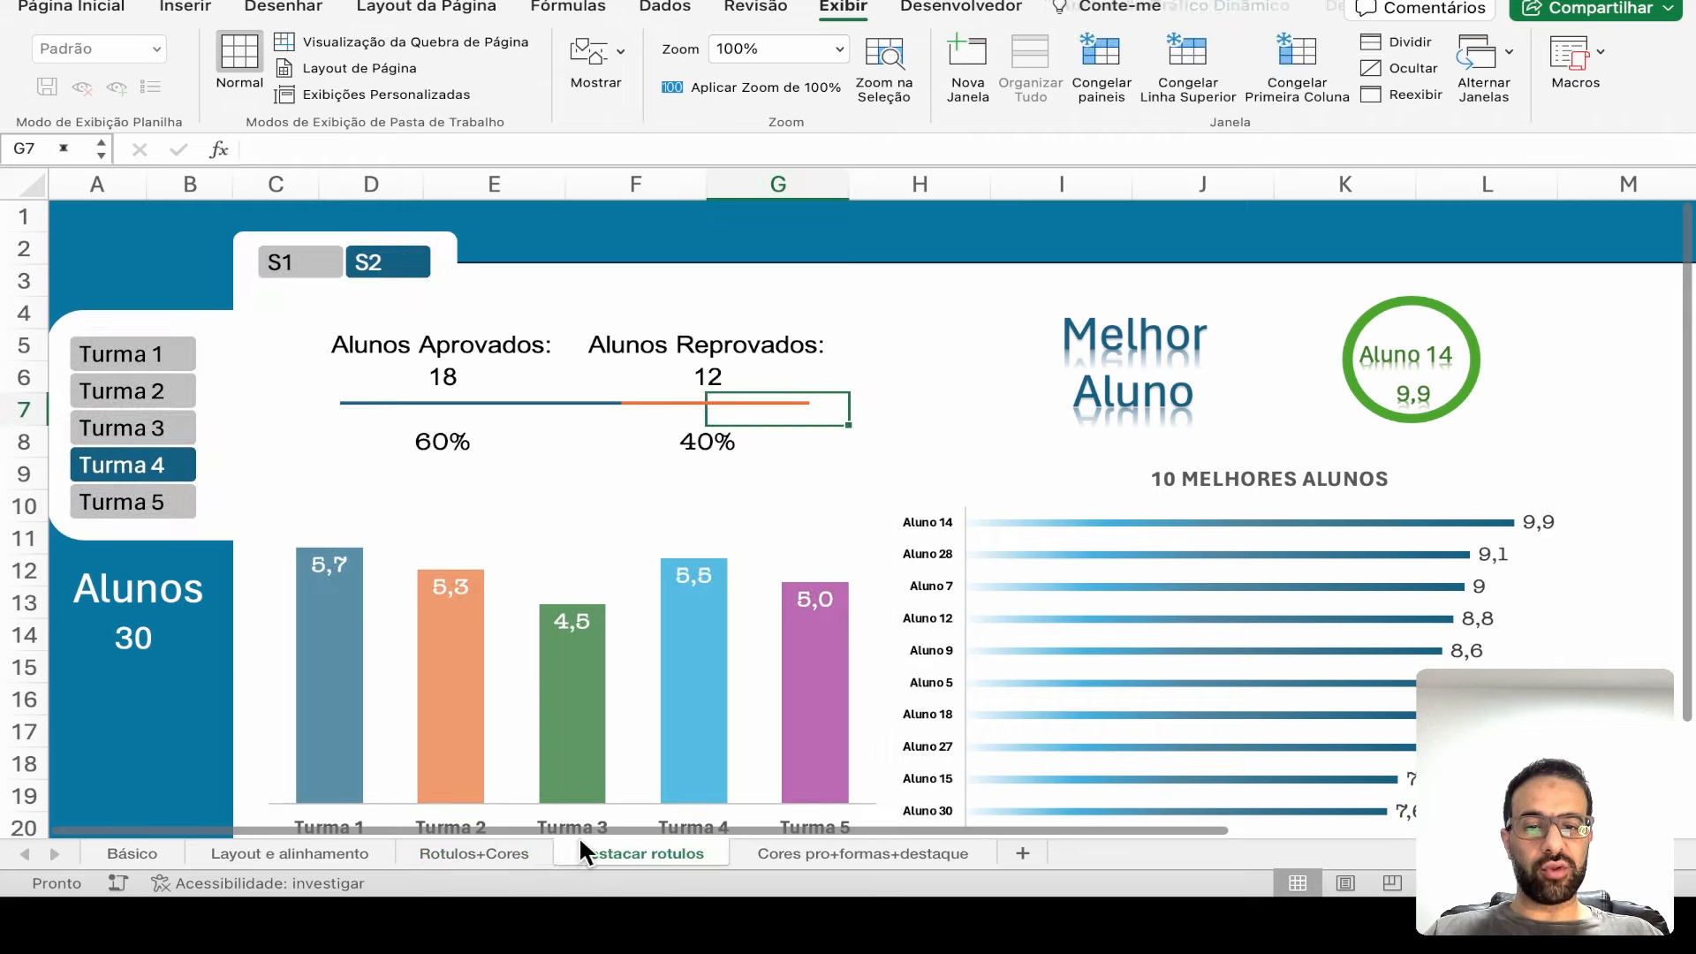
left_click(533, 851)
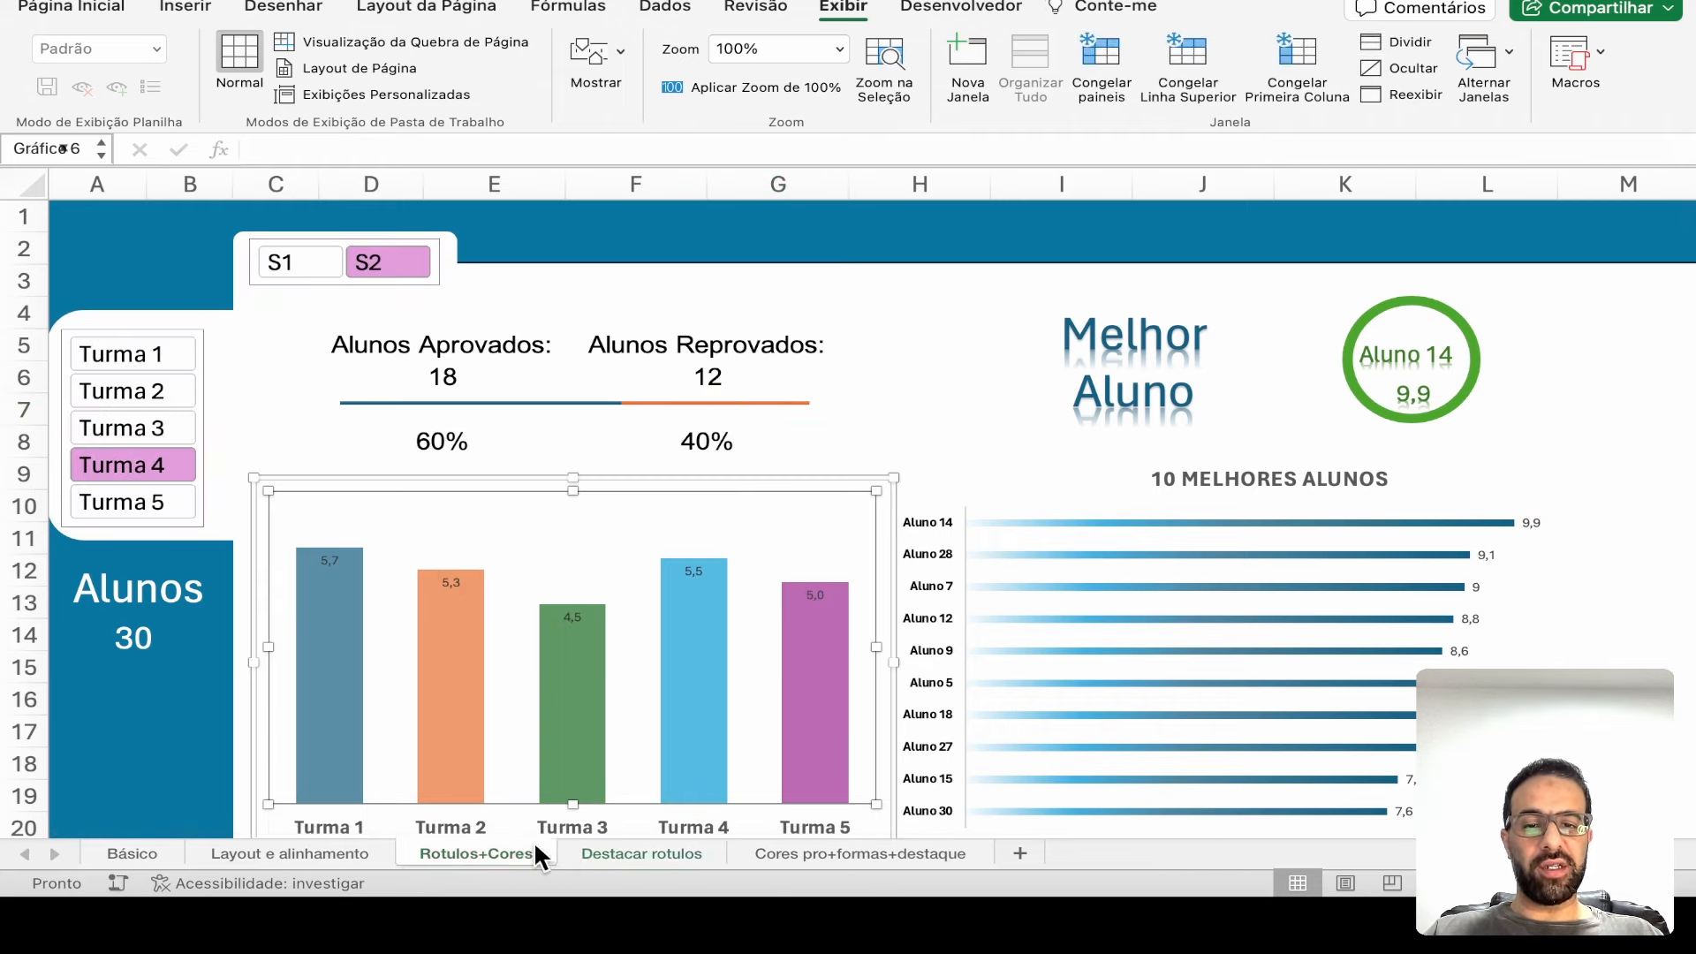
left_click(590, 851)
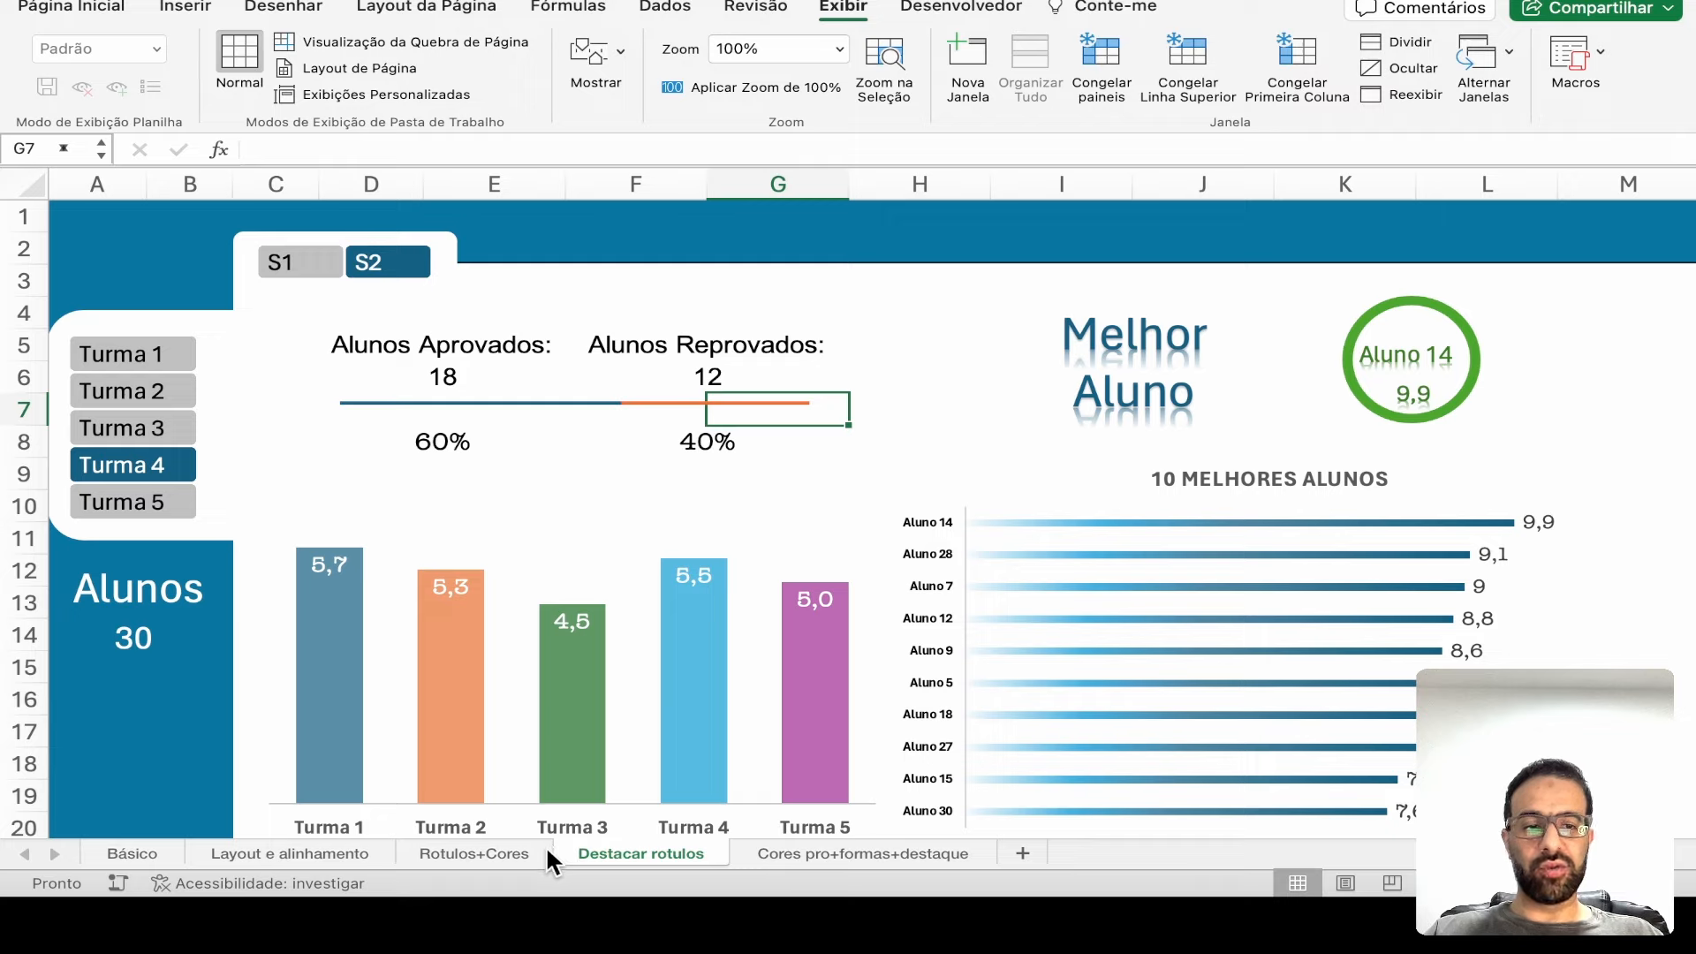
left_click(1468, 583)
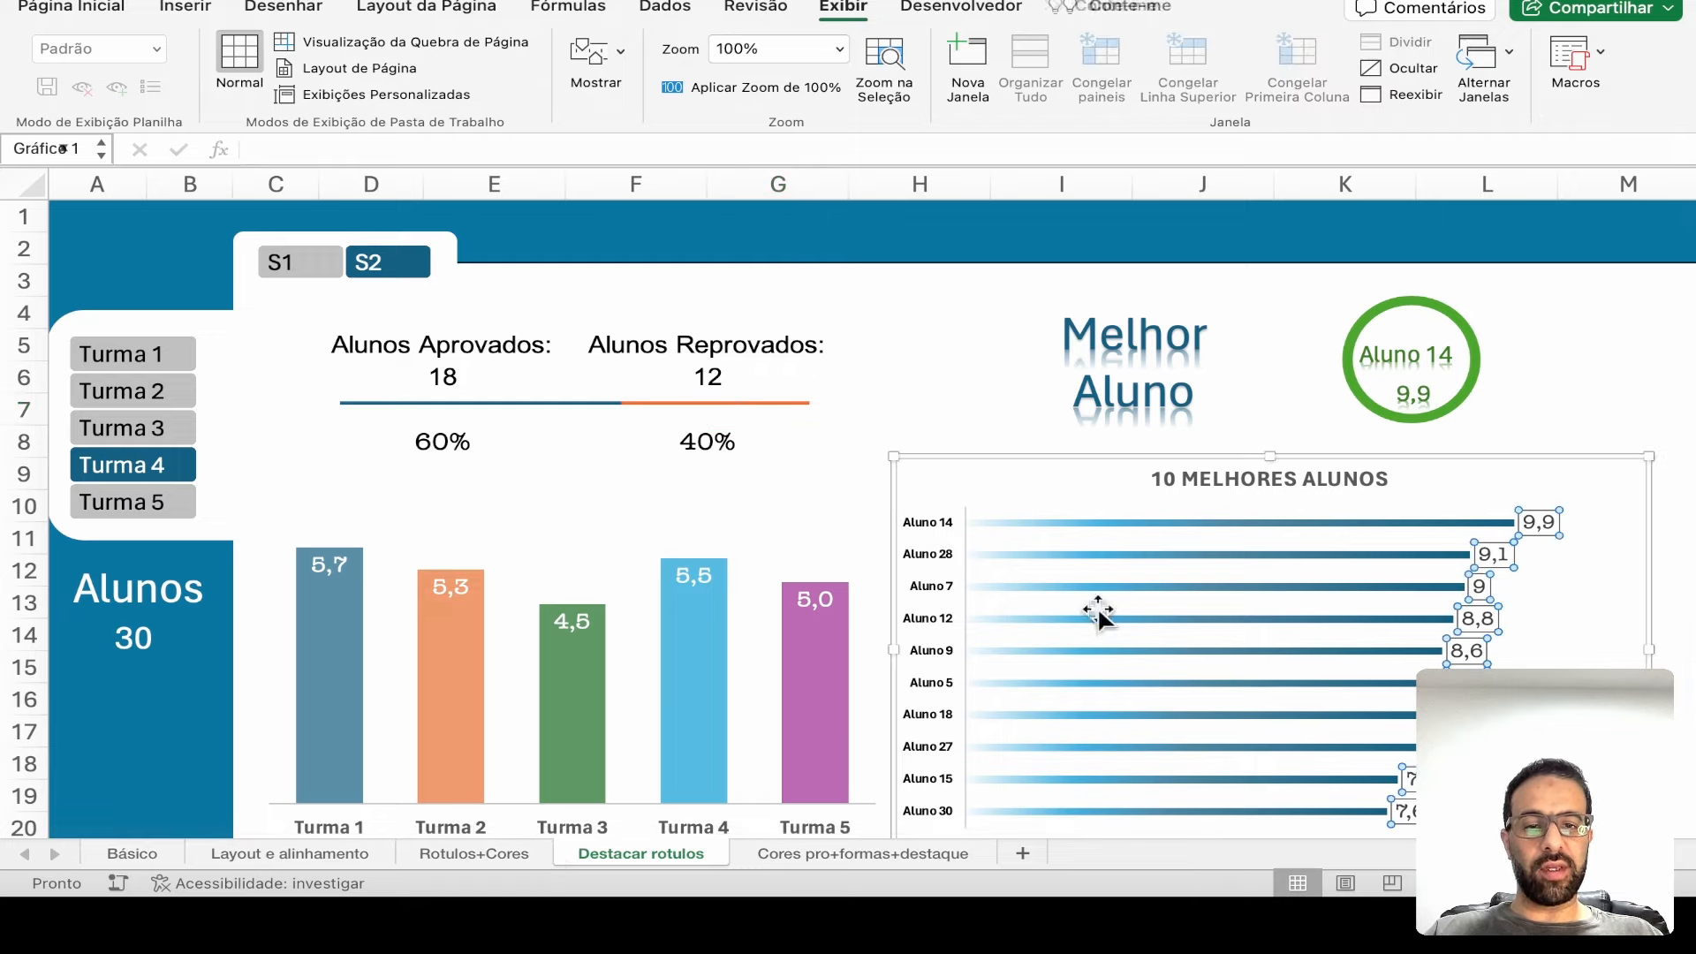
left_click(813, 601)
left_click(768, 636)
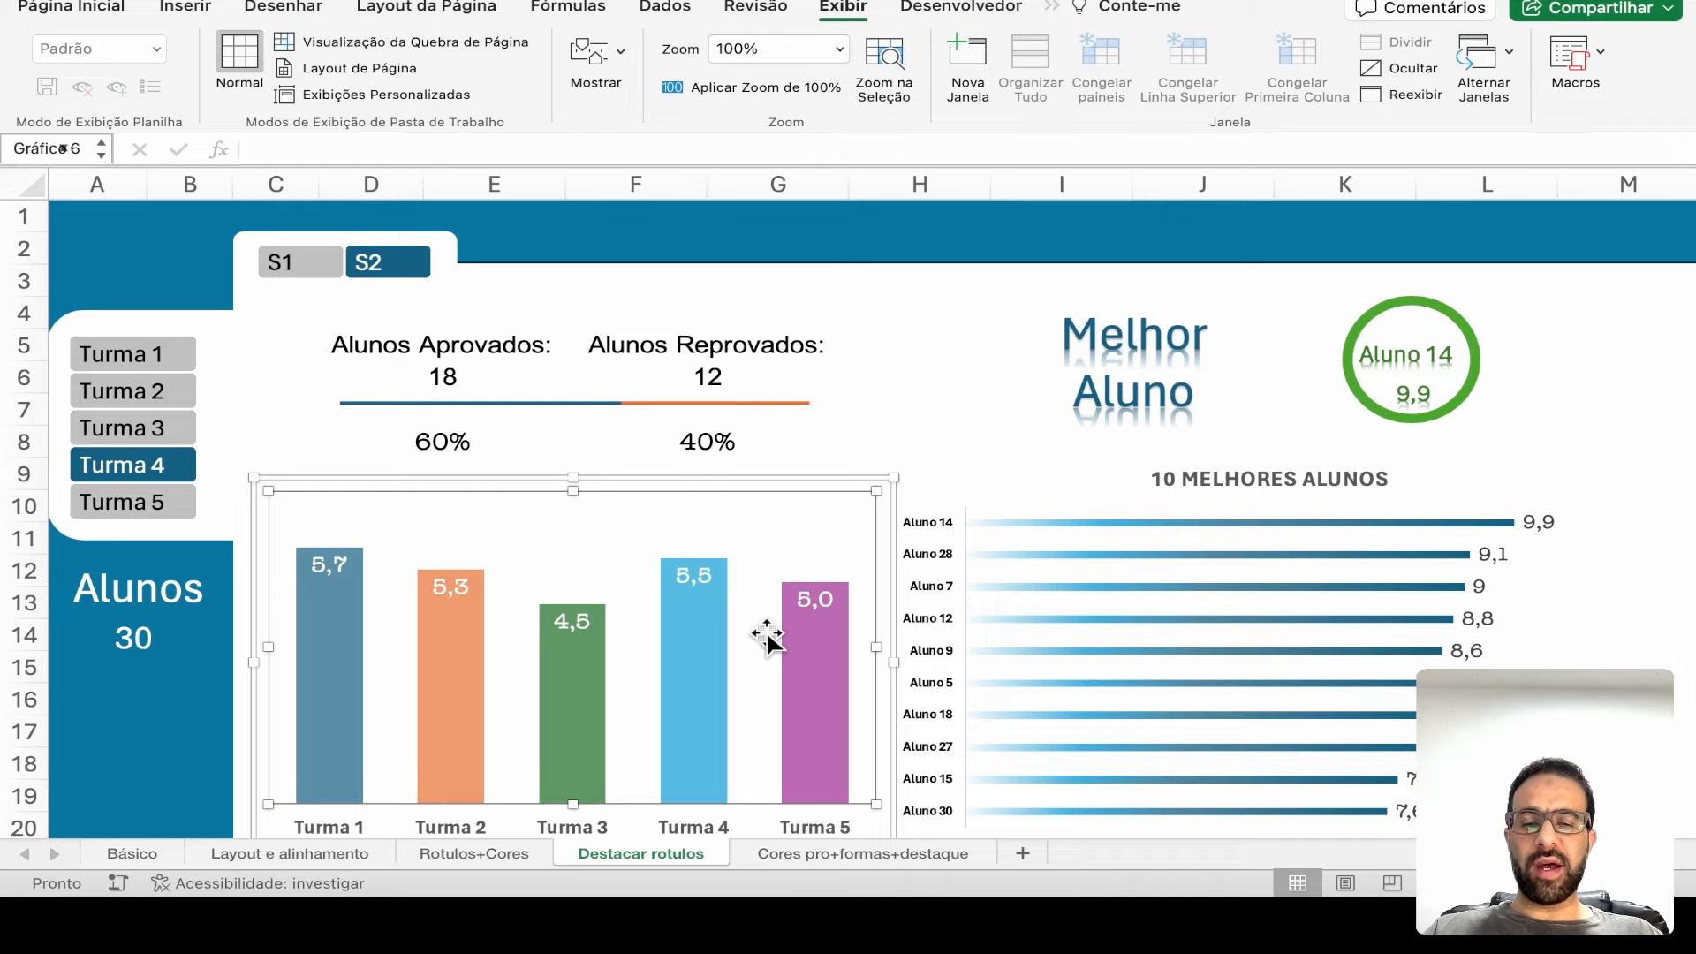
- Compare the class column chart's data labels between Rotulos+Cores and Destacar rotulos, inspecting the highlighted labels on Destacar rotulos
left_click(523, 846)
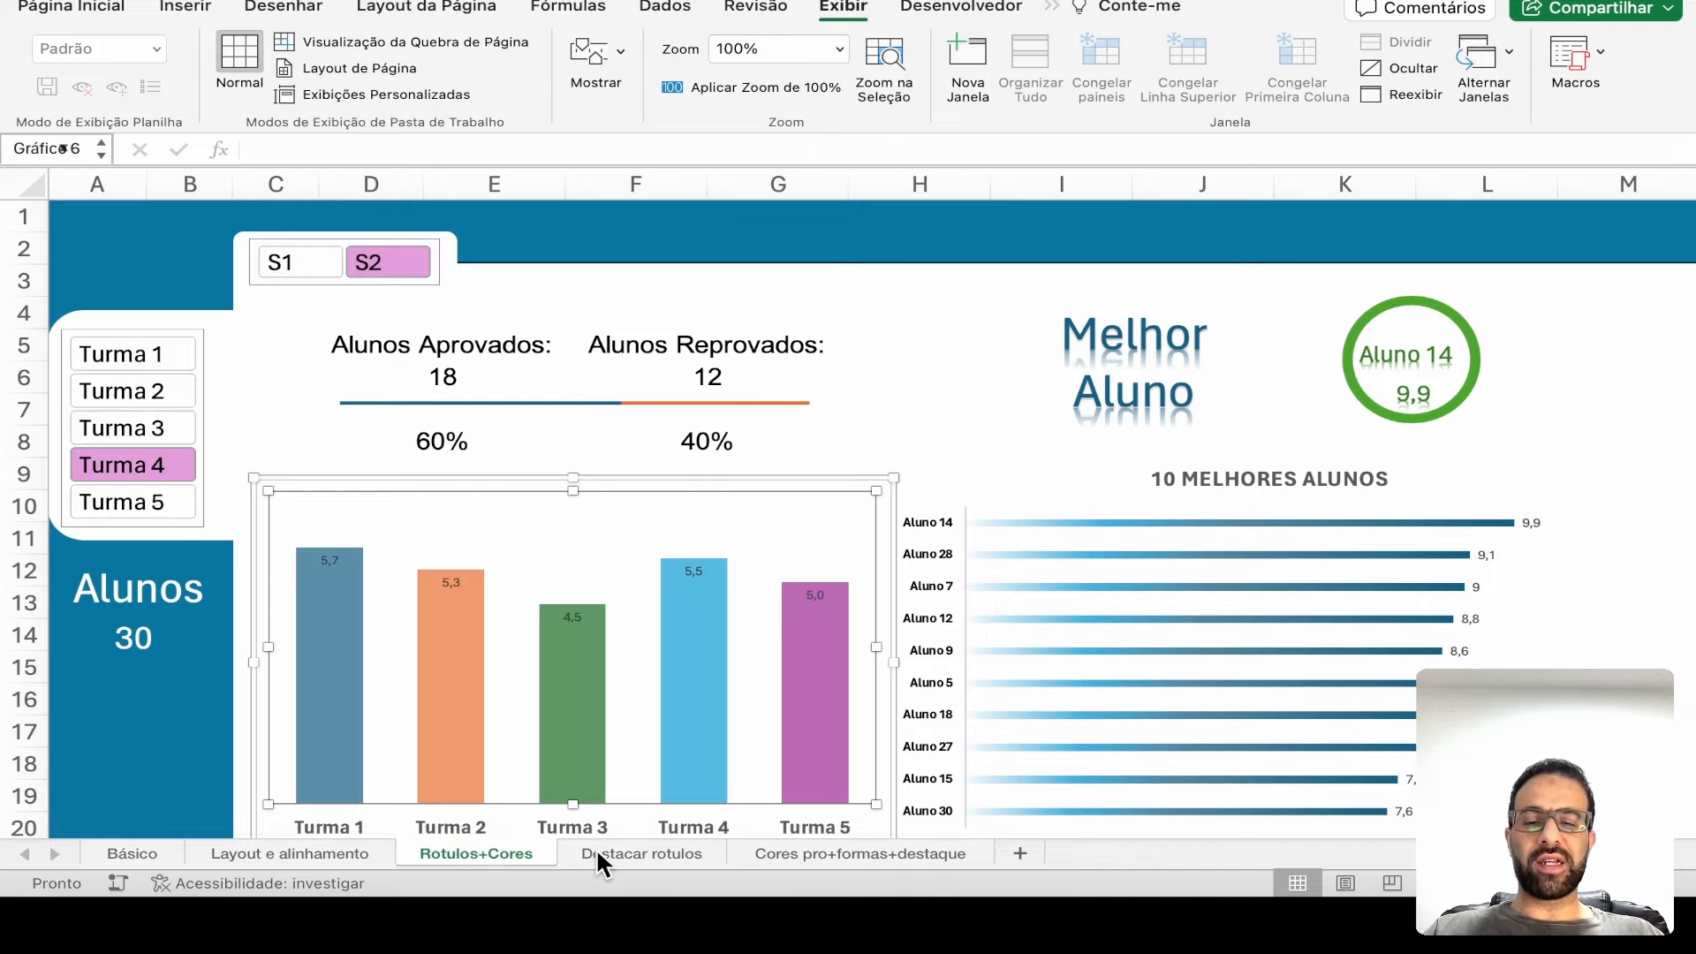
left_click(596, 847)
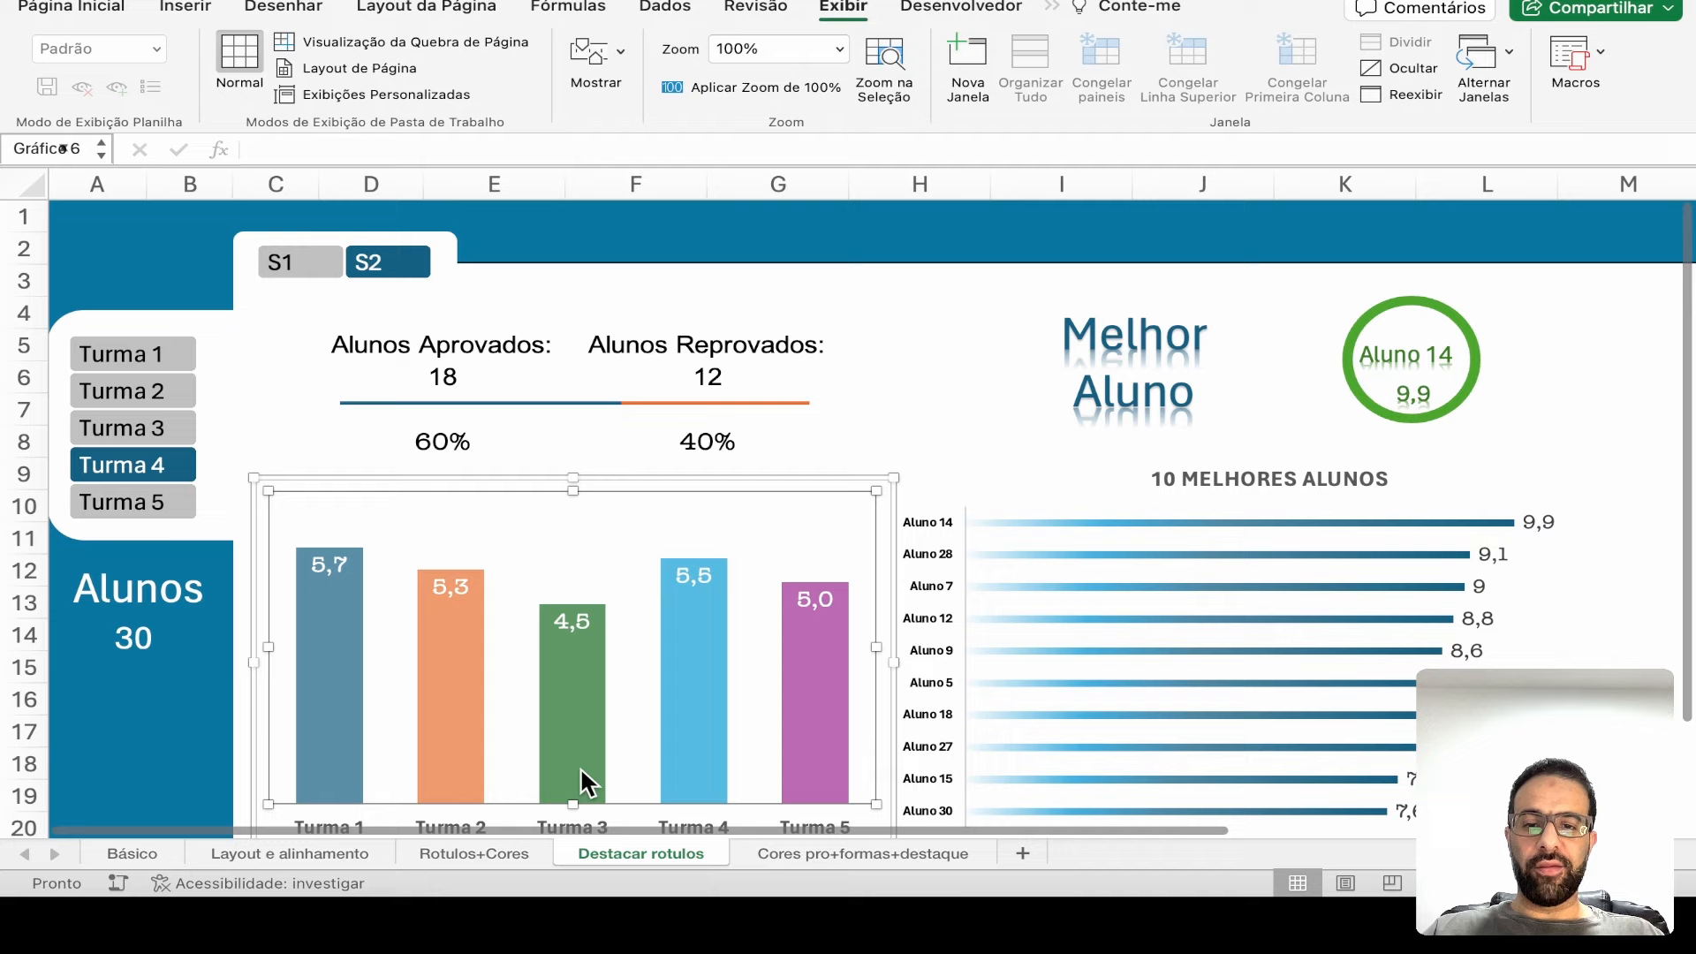
left_click(574, 623)
left_click(644, 650)
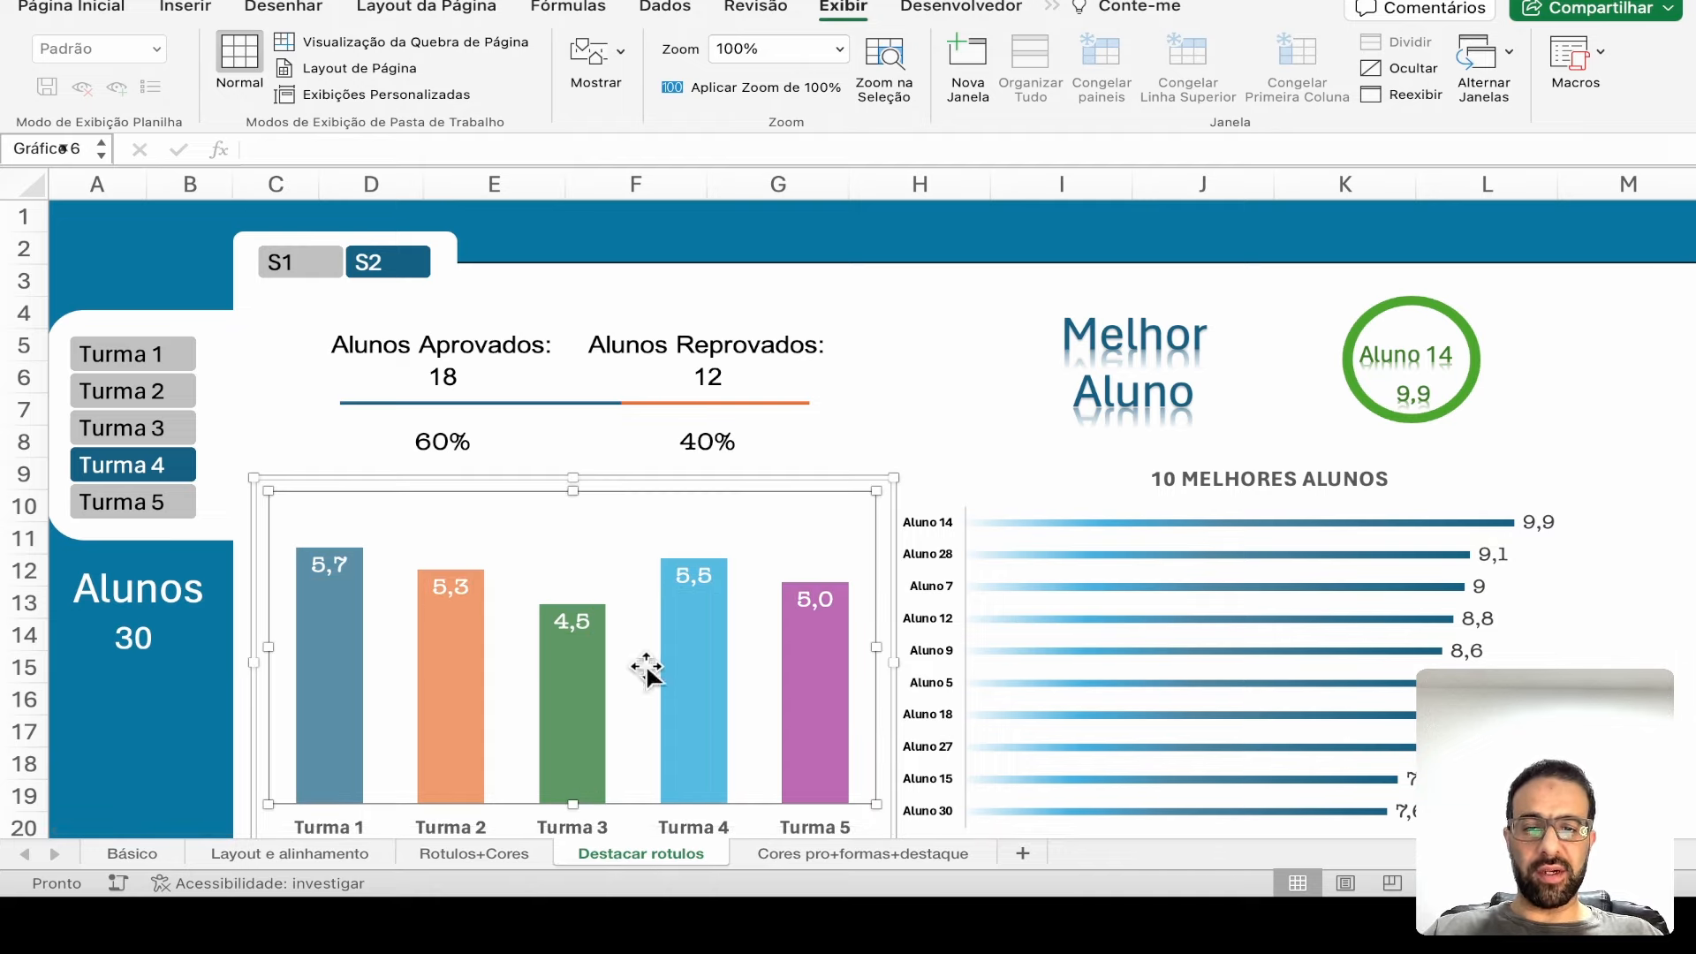
left_click(539, 849)
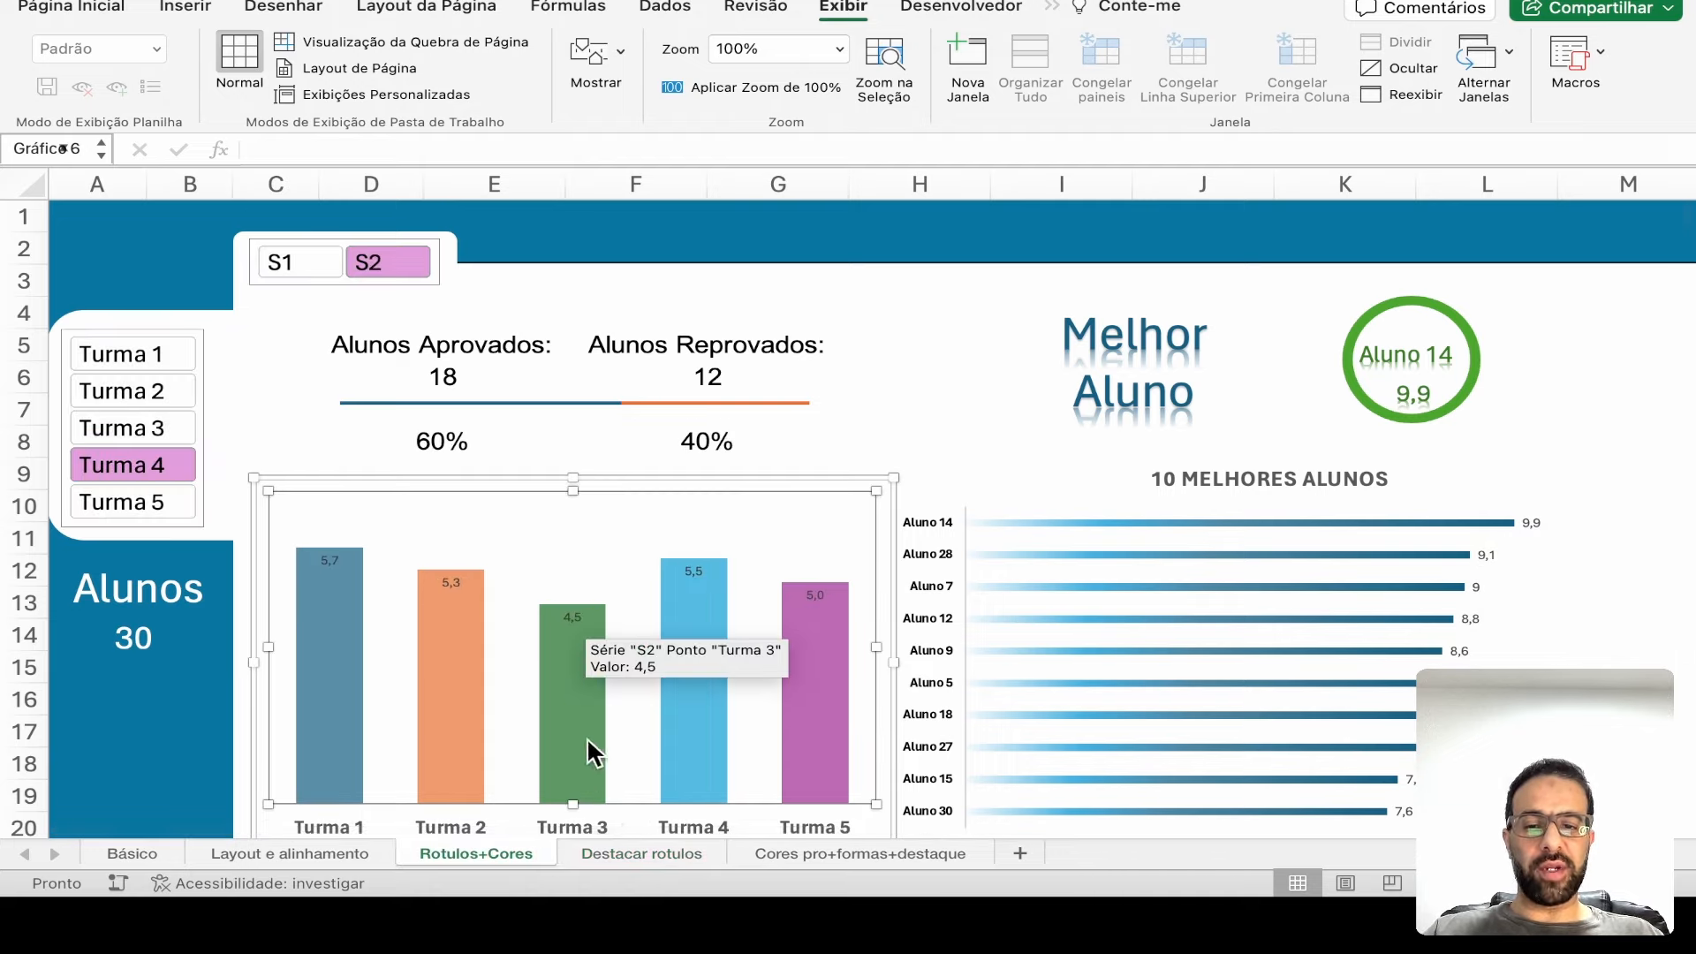
left_click(608, 850)
left_click(568, 613)
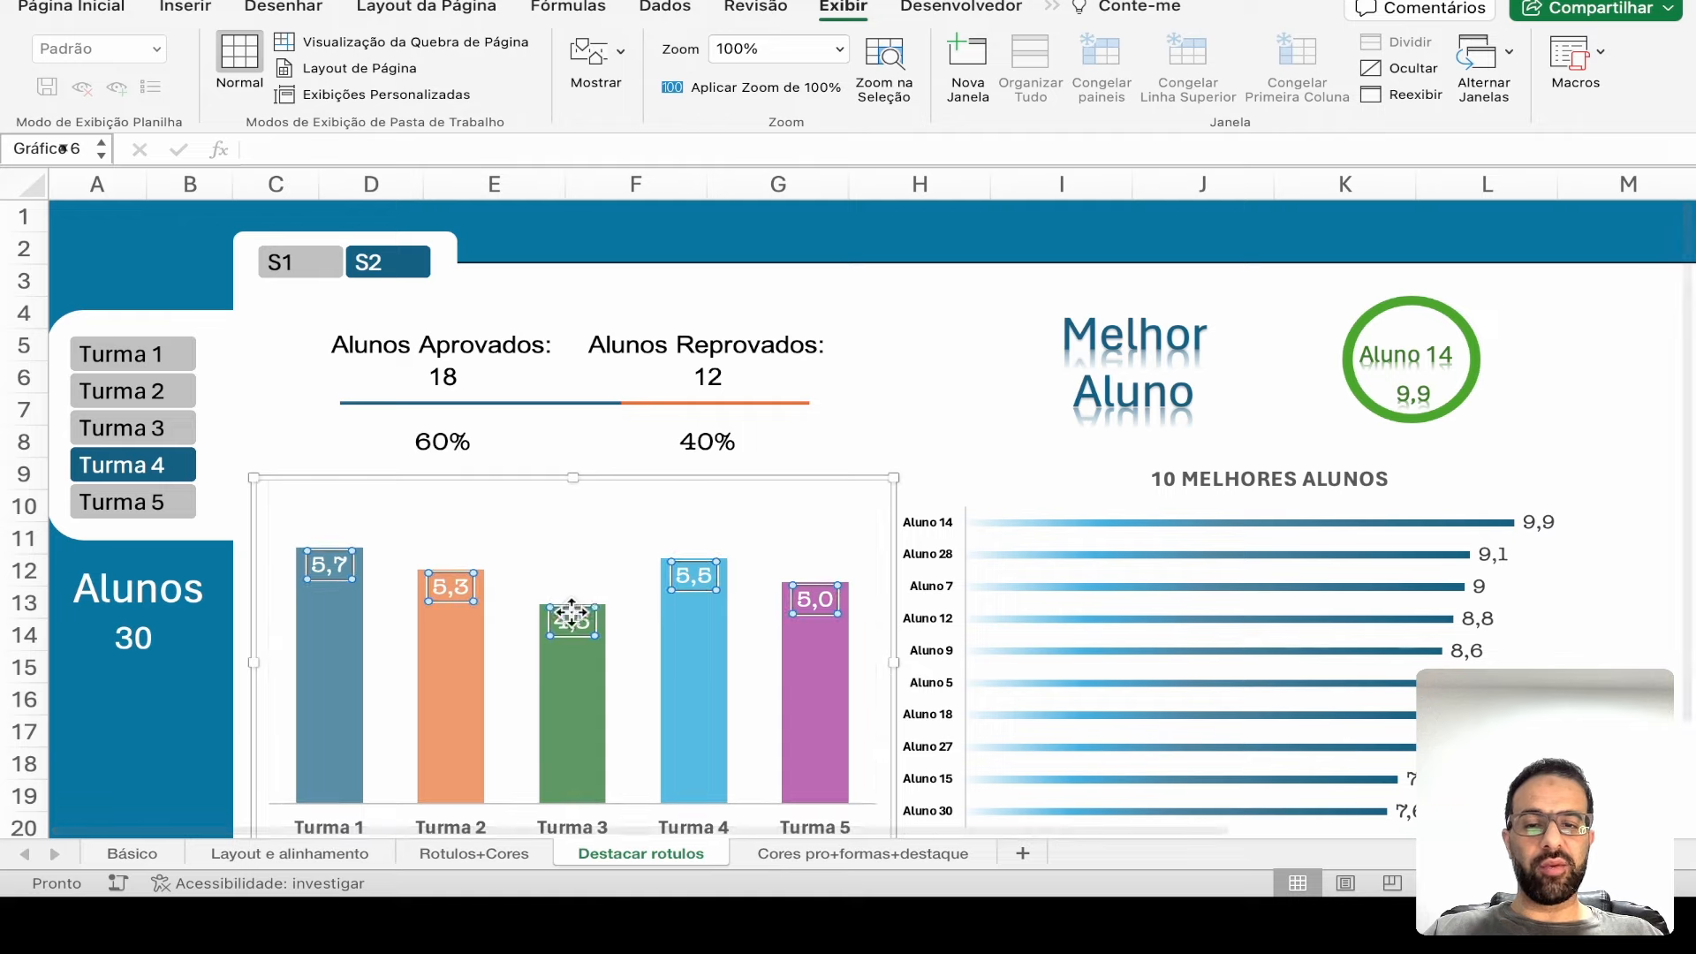
left_click(651, 648)
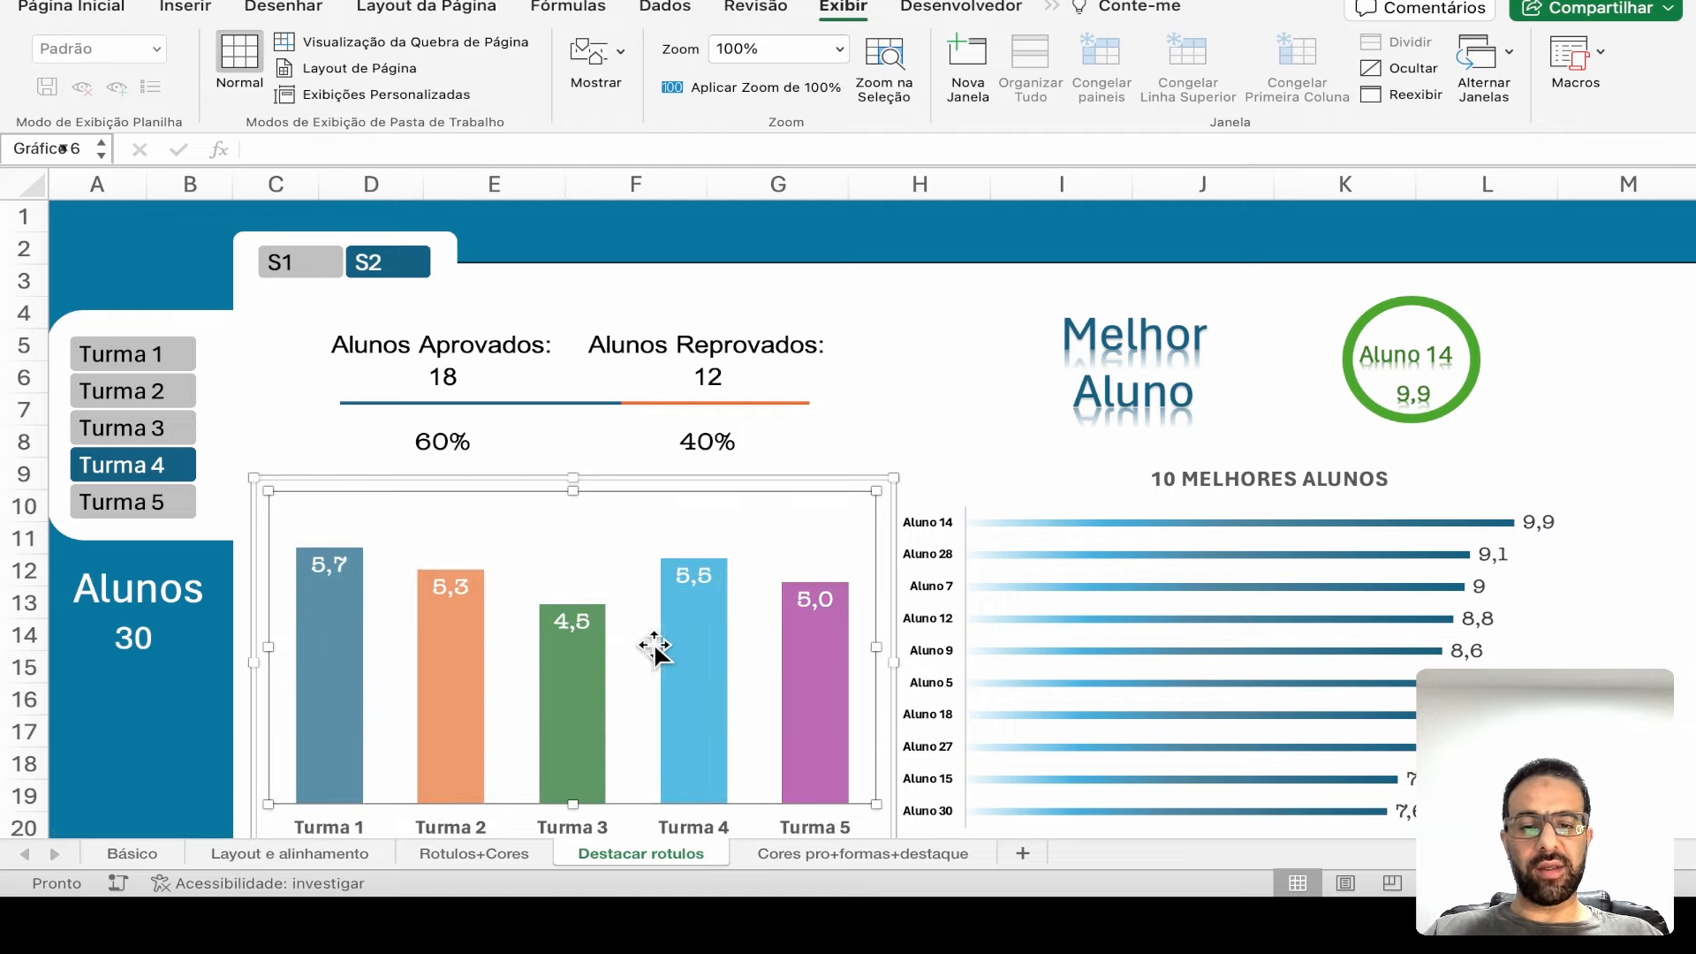
- Examine the column labels and failed-student percentage on Destacar rotulos and recheck against Rotulos+Cores, finishing on Destacar rotulos
left_click(698, 579)
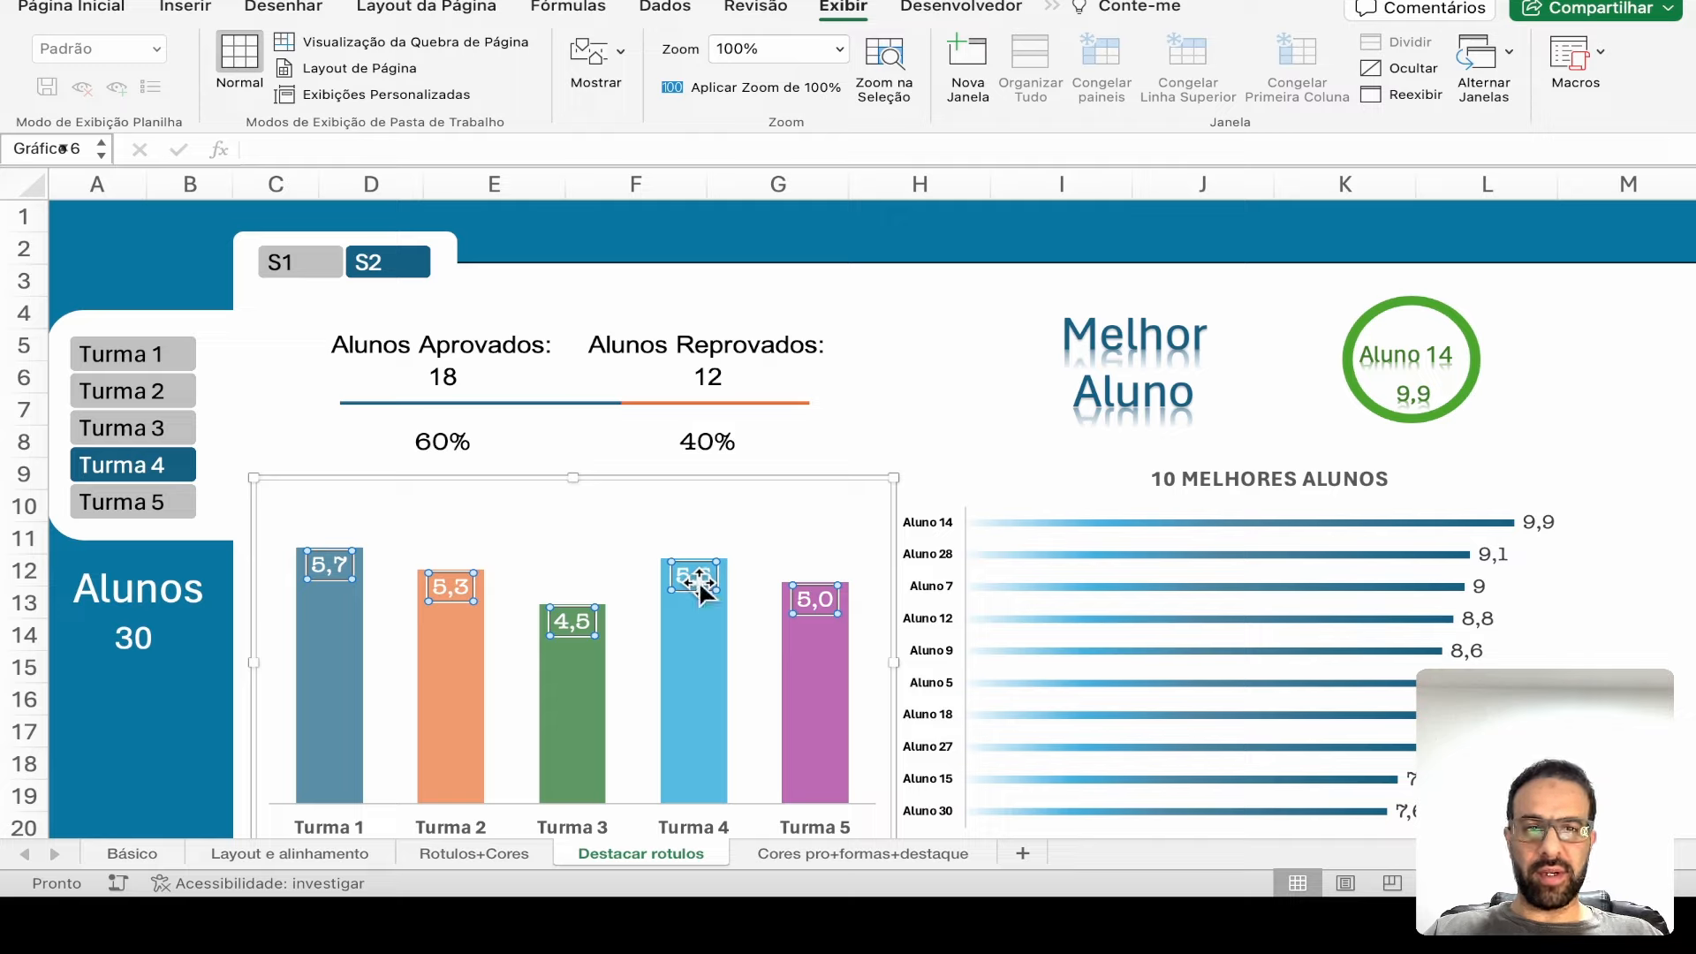
left_click(767, 543)
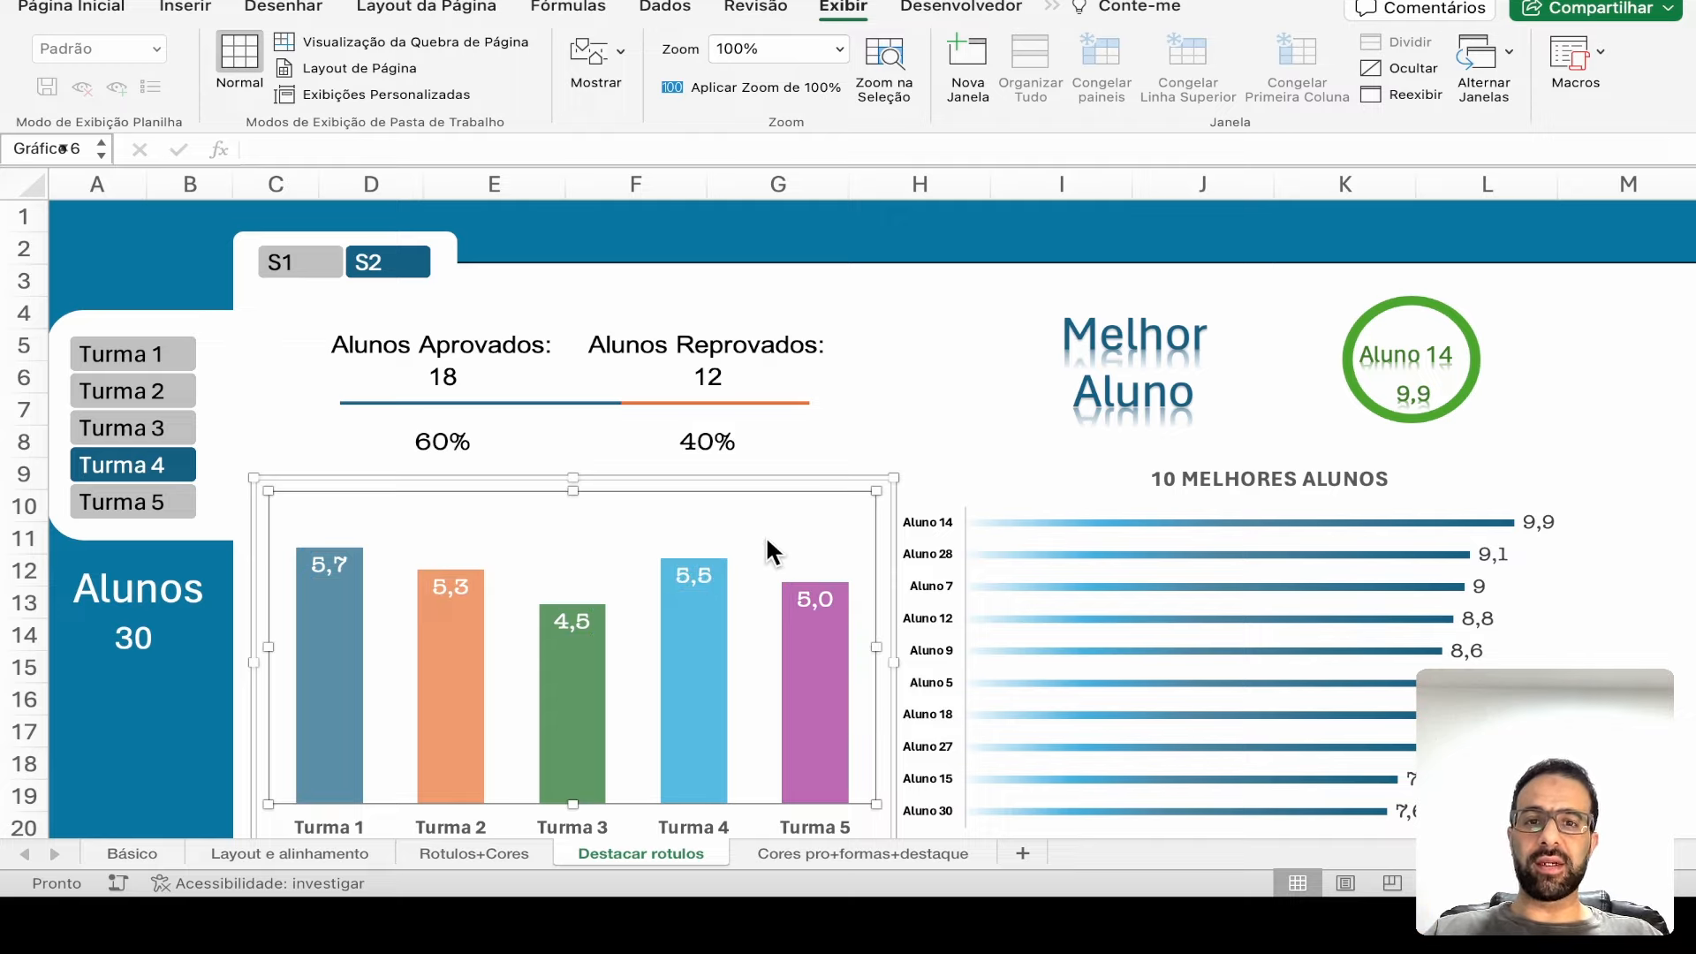
left_click(702, 574)
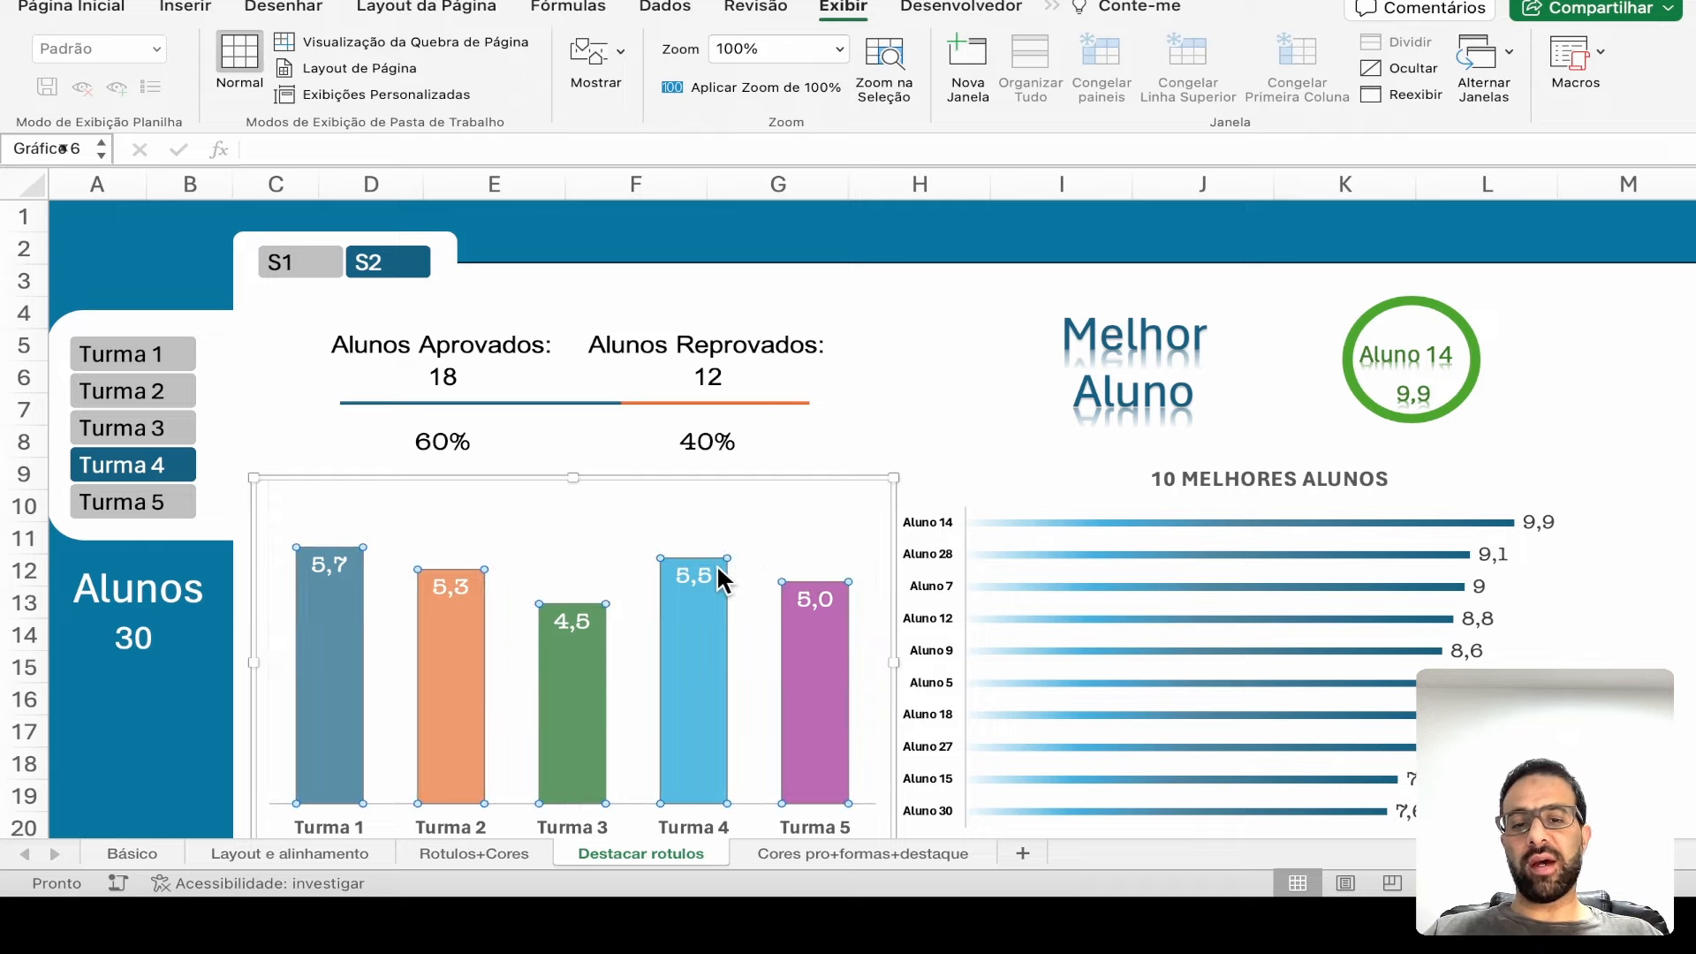
left_click(800, 548)
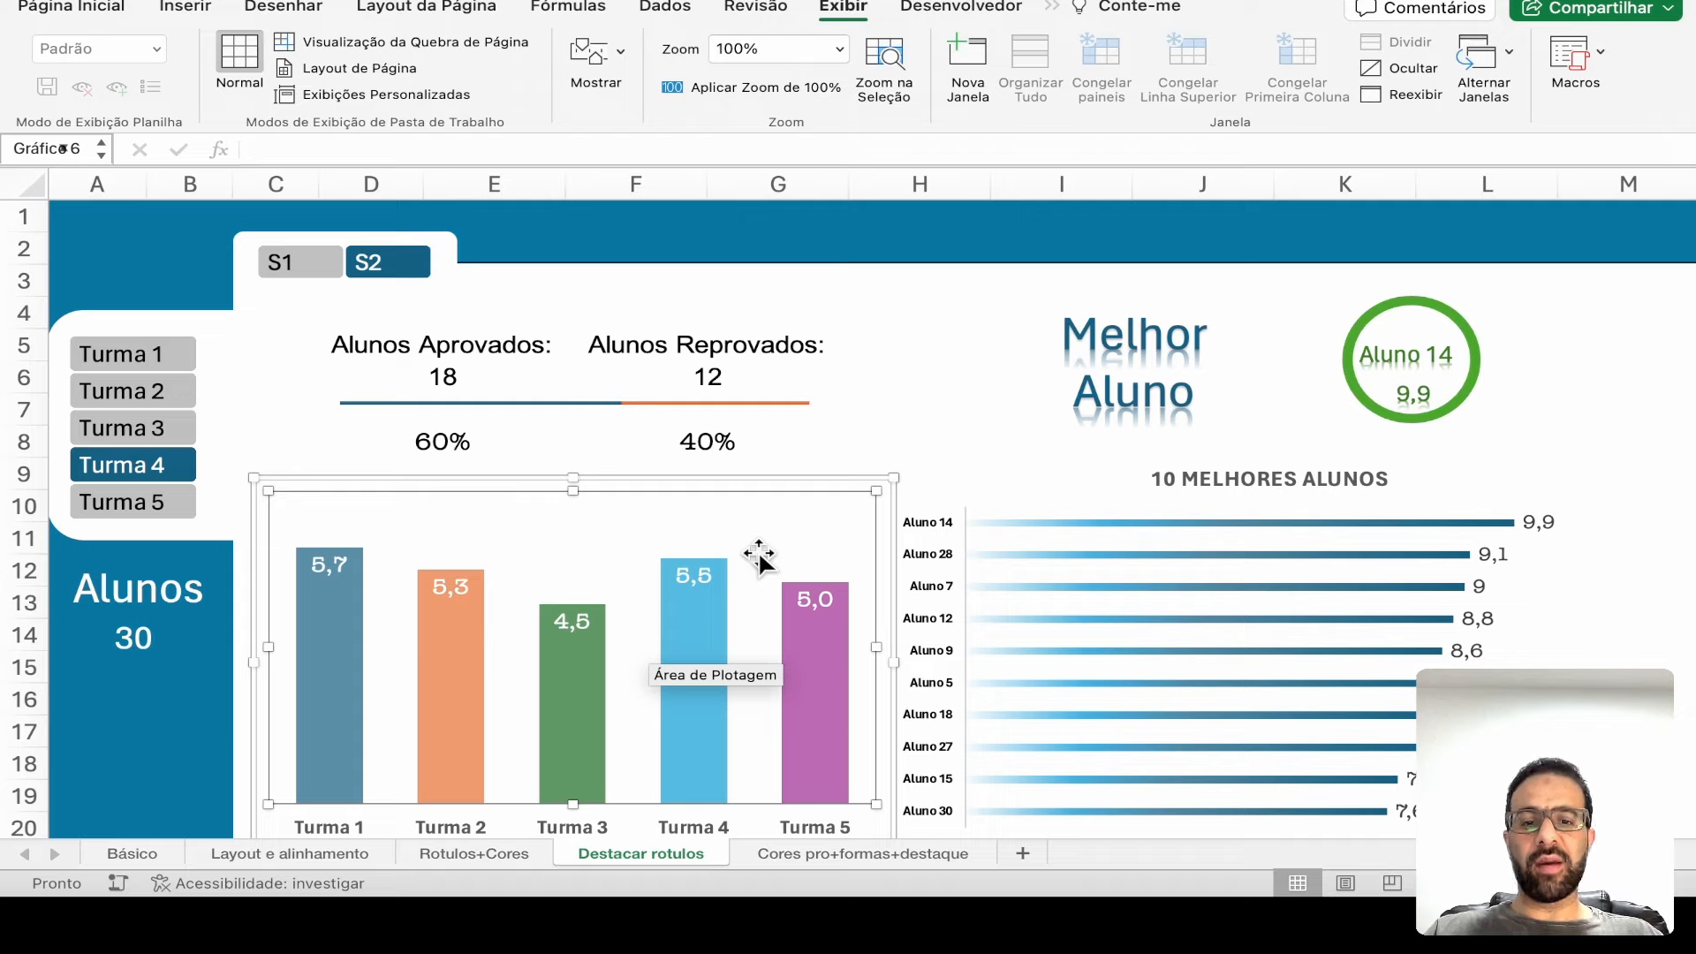
left_click(840, 448)
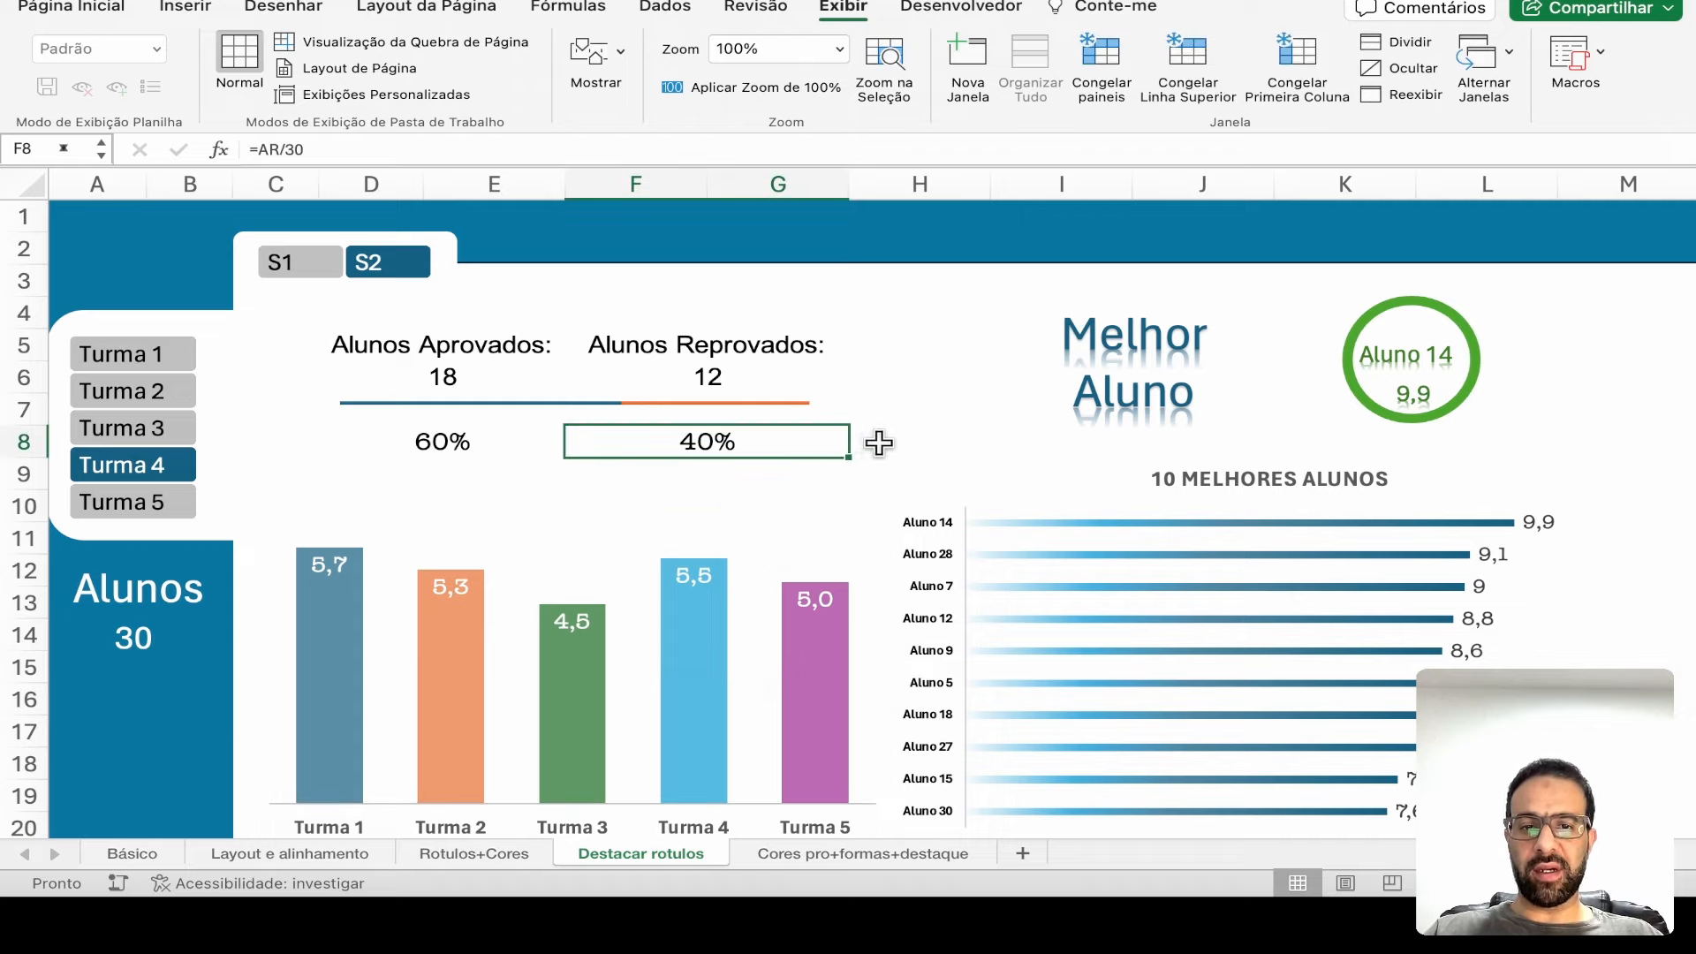
left_click(878, 443)
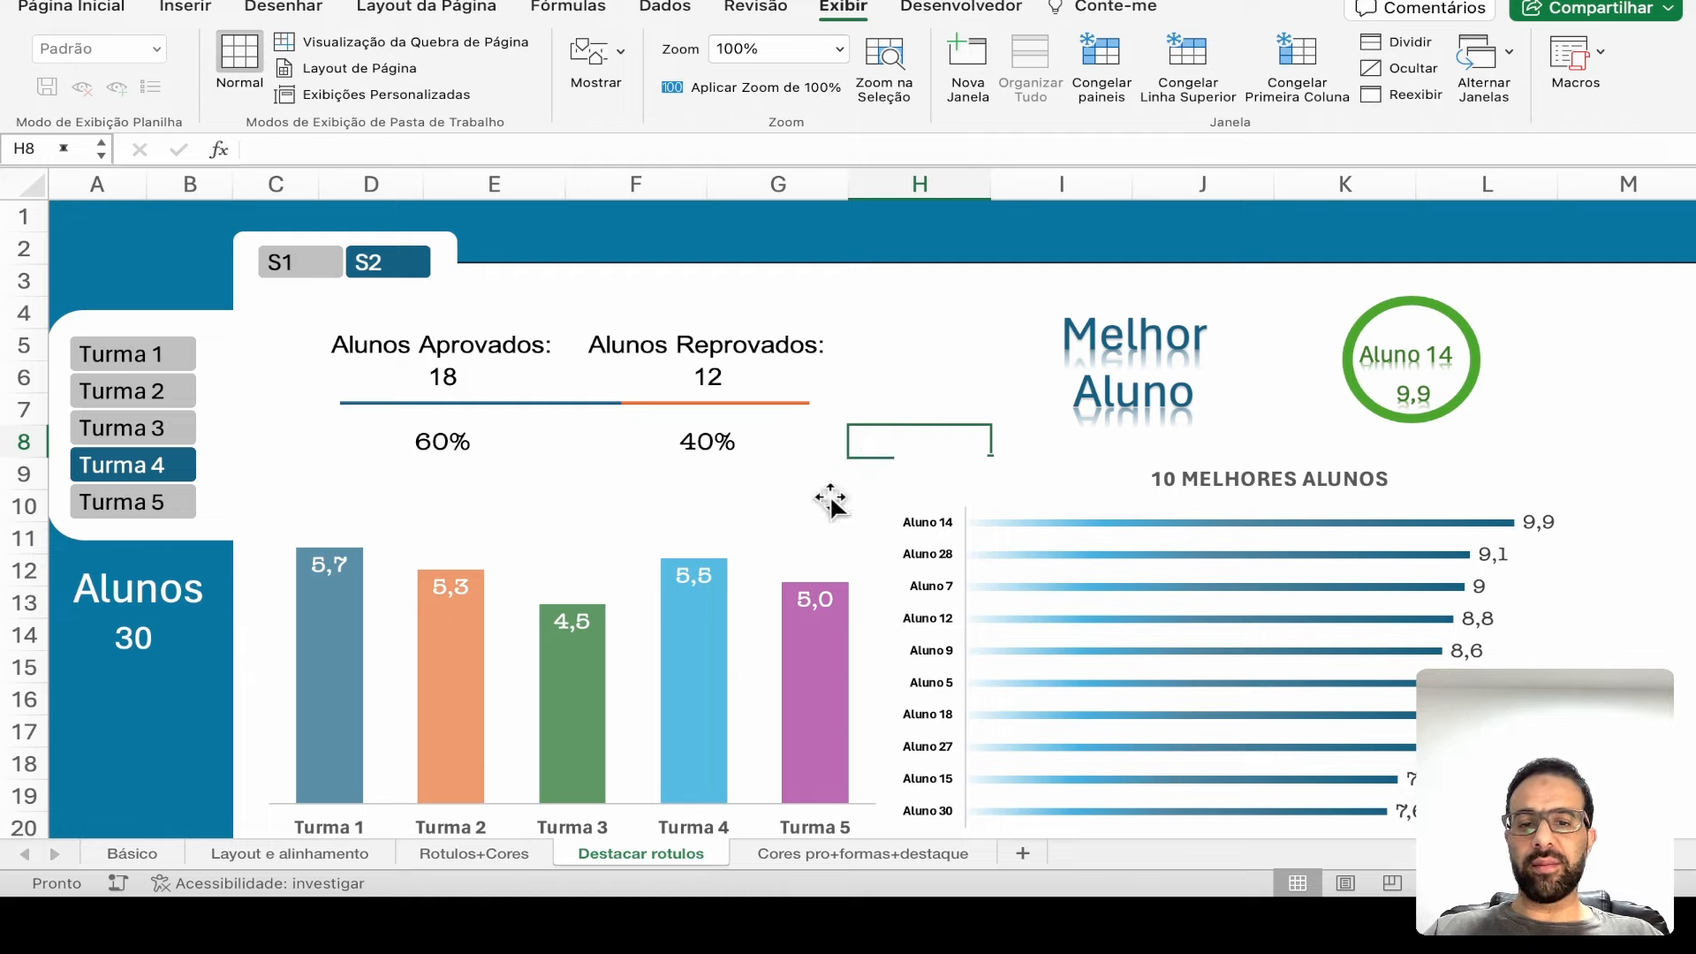
left_click(535, 854)
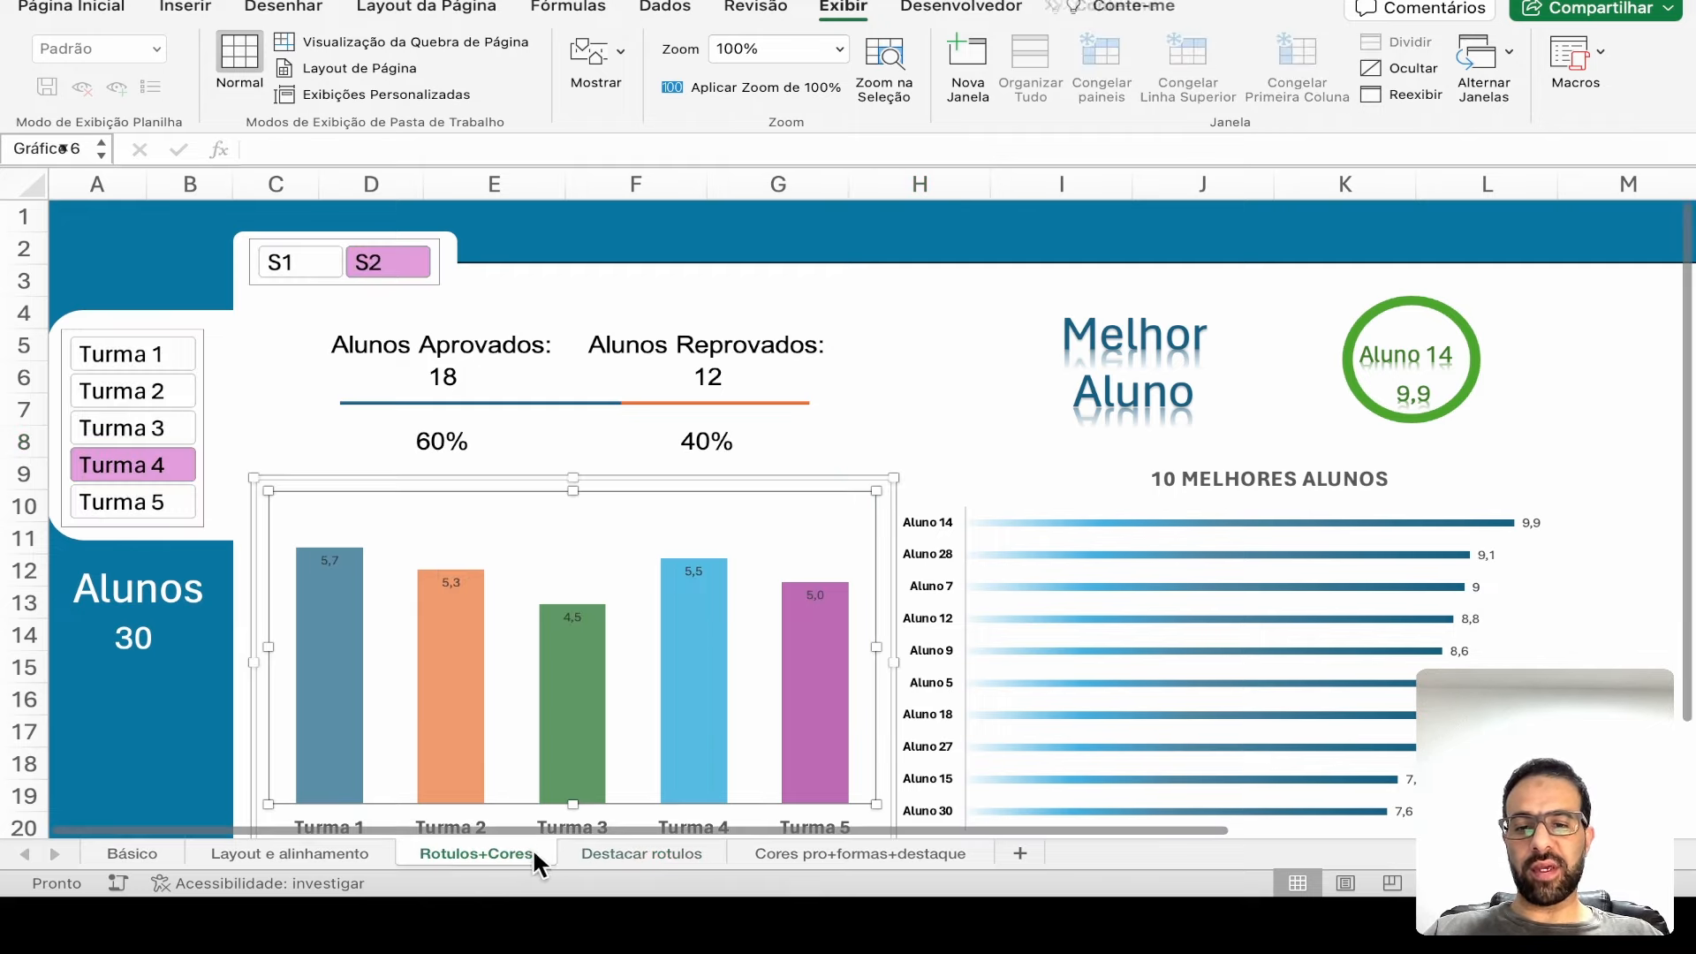
left_click(601, 847)
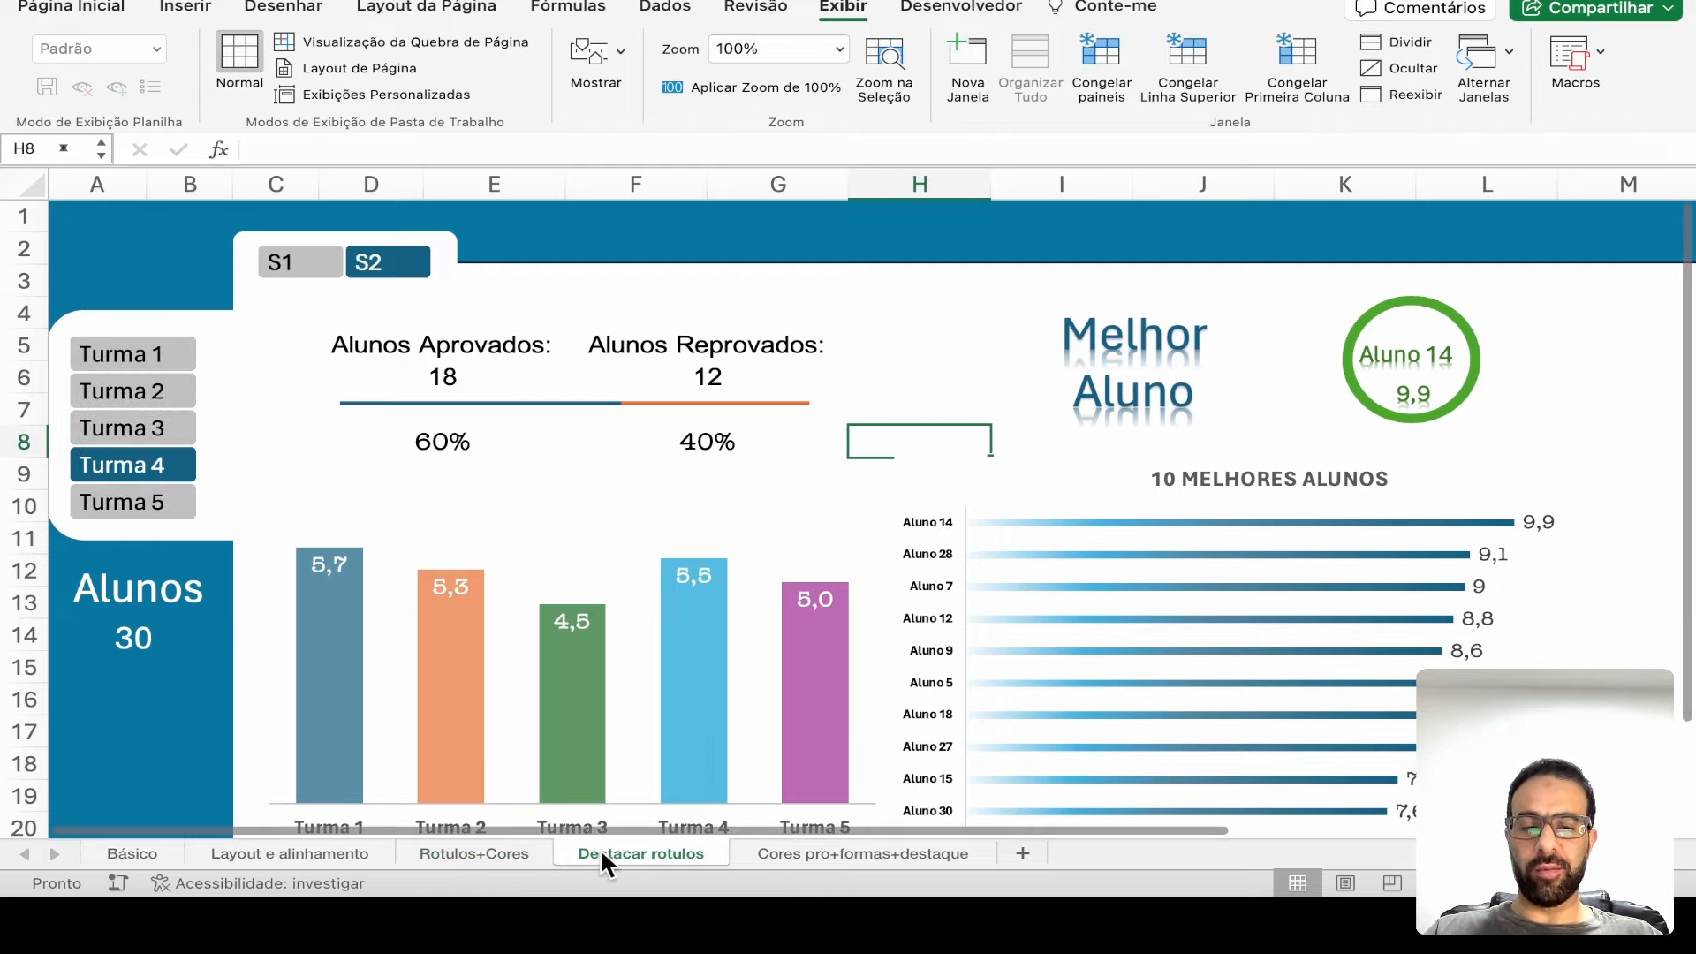